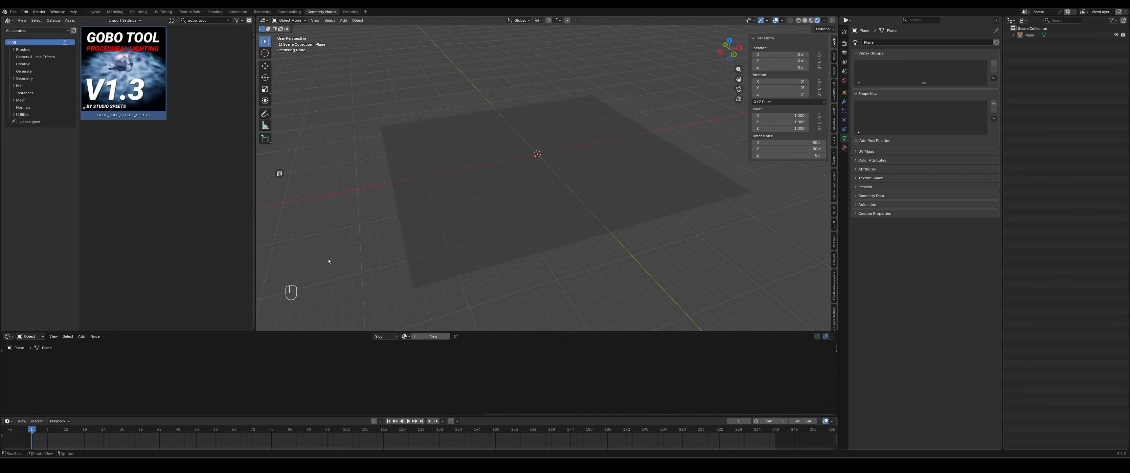
- Add the GOBO_TOOL_STUDIO_SPEETS asset from the asset library into the scene above the plane
left_click(461, 155)
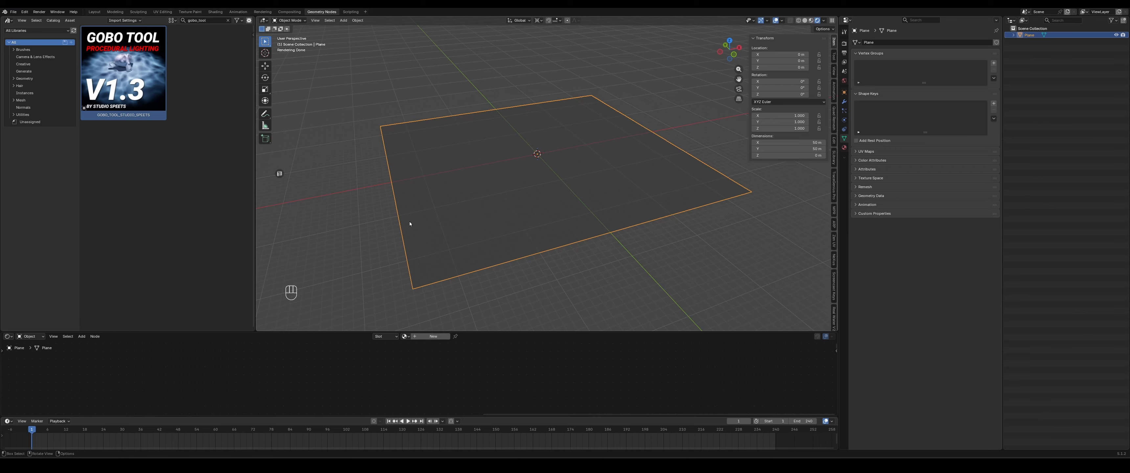
left_click(364, 213)
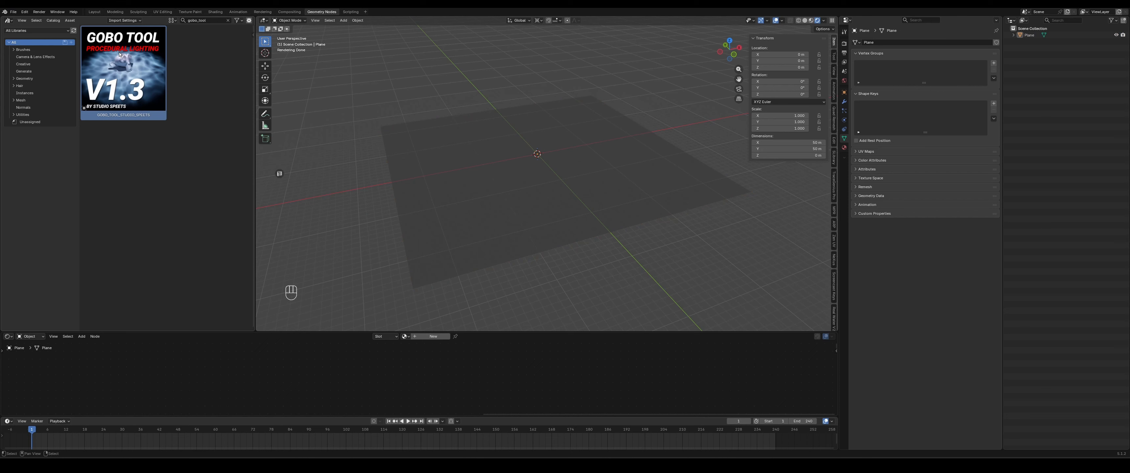
left_click_drag(114, 54, 548, 177)
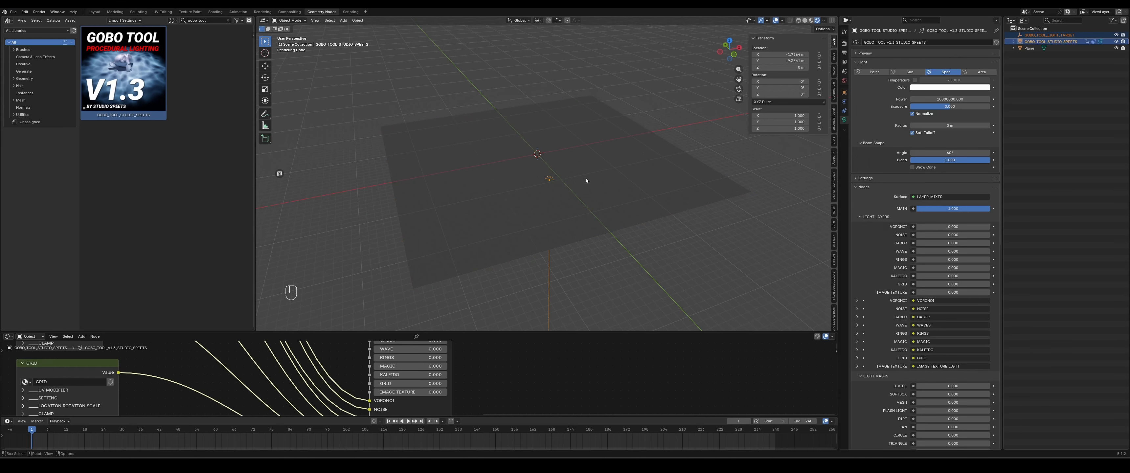
- Snap the gobo light to the 3D cursor, then move it freely over the plane
key("shift+s")
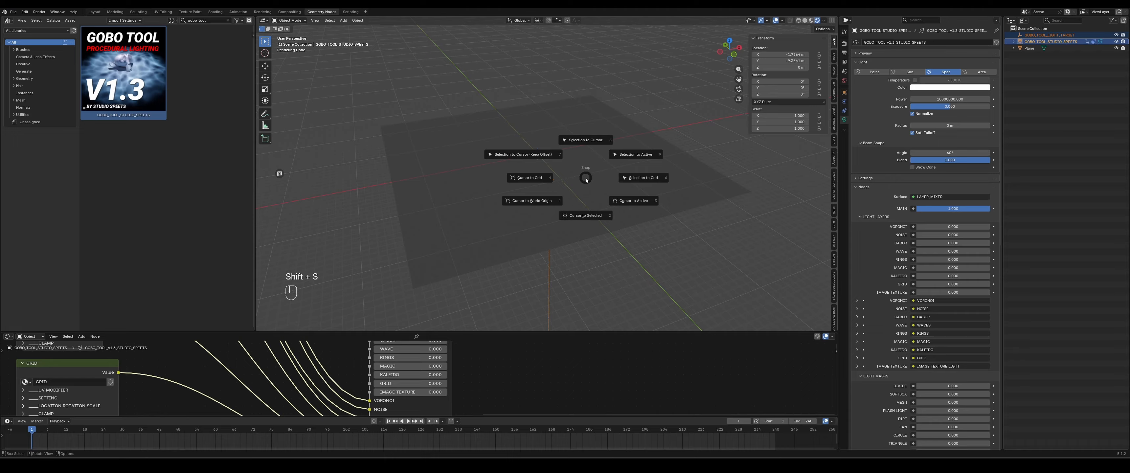
left_click(586, 140)
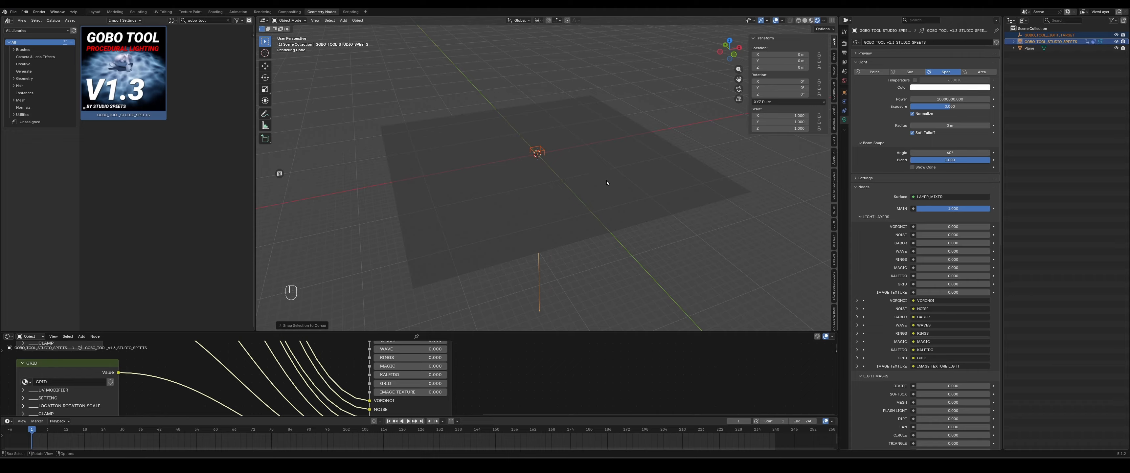
left_click(1032, 43)
key("g")
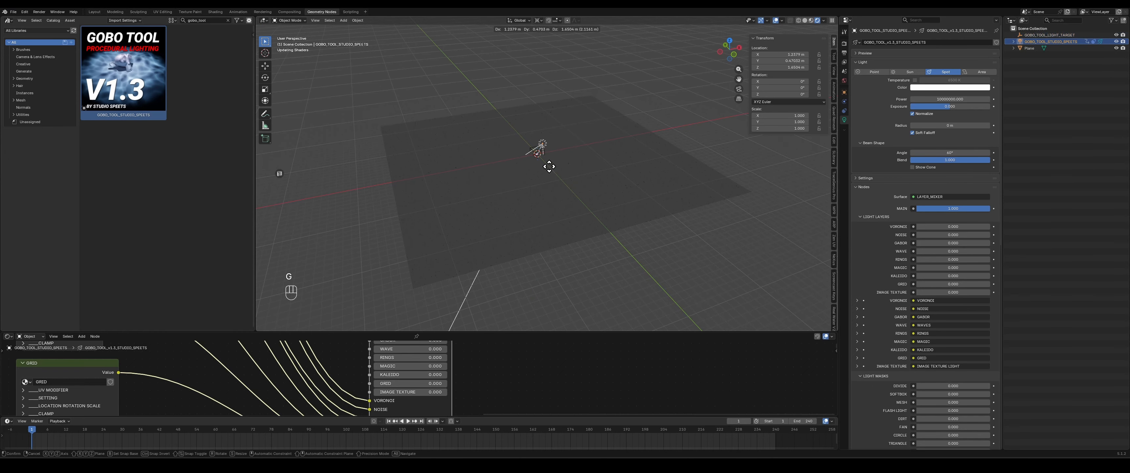
left_click(633, 73)
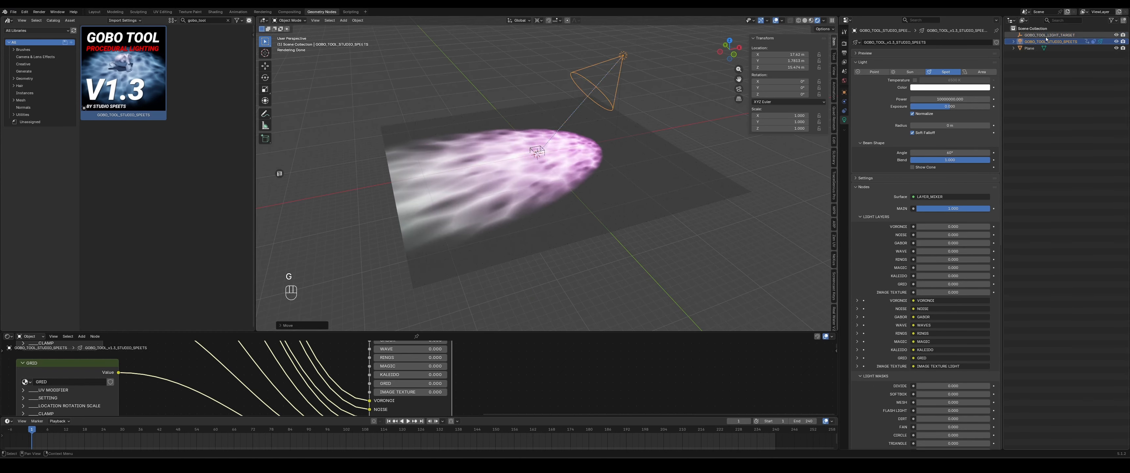
key("g")
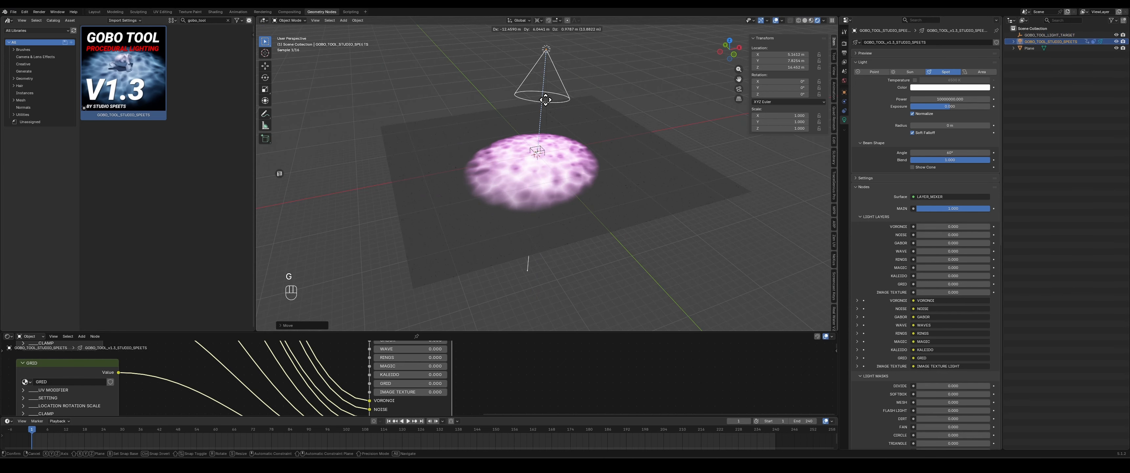
left_click(545, 99)
- Set the gobo light's location to X 0, Y 0 and Z 50
left_click(780, 54)
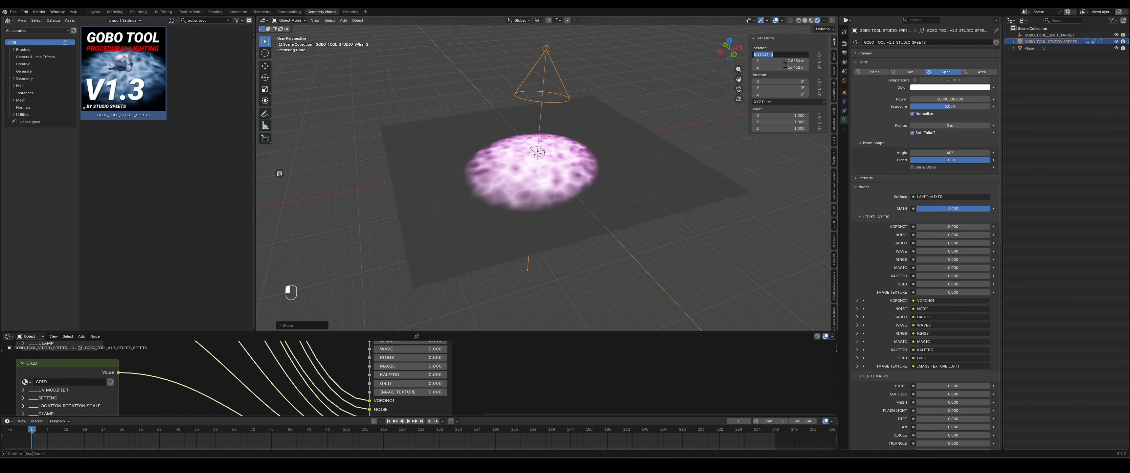
type("0")
key("Tab")
type("0")
key("Tab")
type("50")
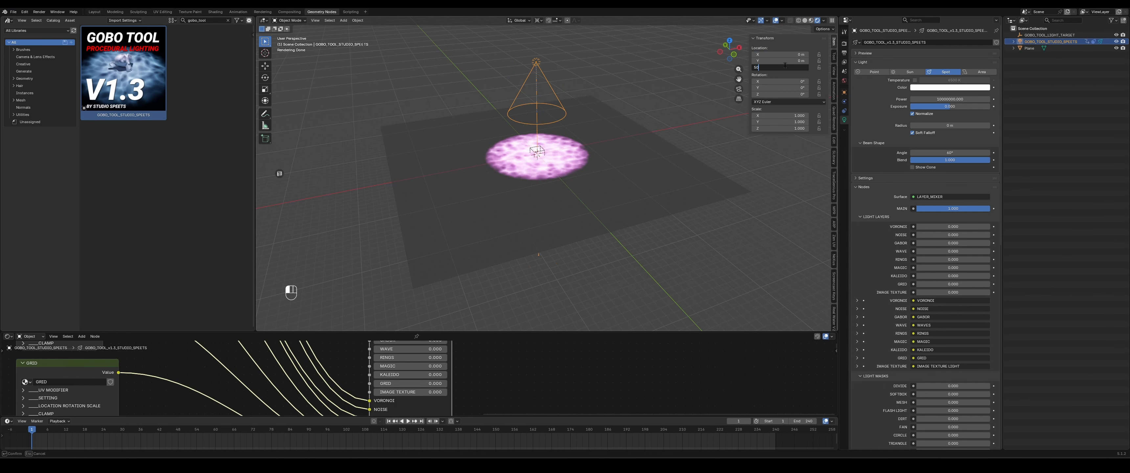
key("Return")
middle_click_drag(591, 79, 593, 133, "shift")
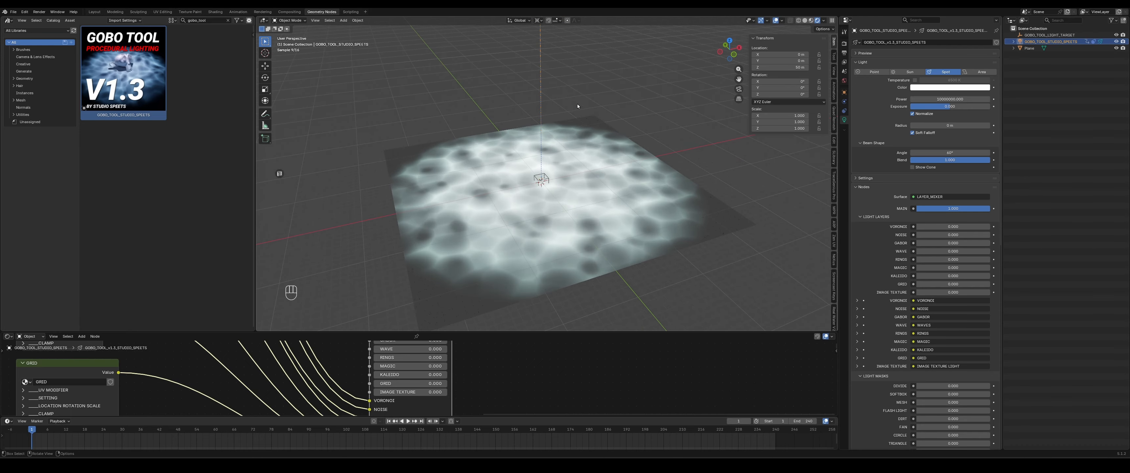
key("g")
key("z")
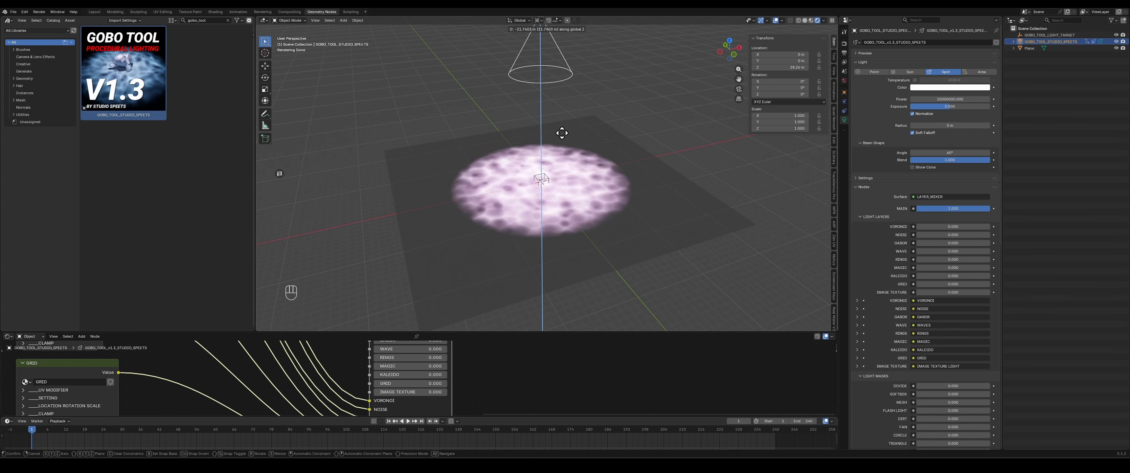
key("Escape")
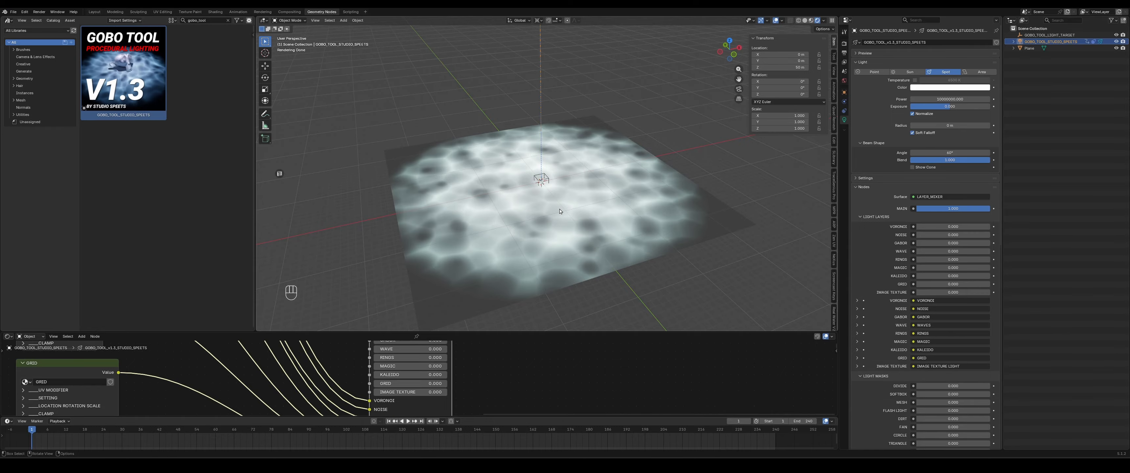
- Enlarge the node editor and inspect the gobo tool's node tree and control panel
left_click_drag(494, 331, 581, 240)
scroll(514, 358, "down", 12)
scroll(608, 300, "down", 3)
scroll(607, 299, "down", 2)
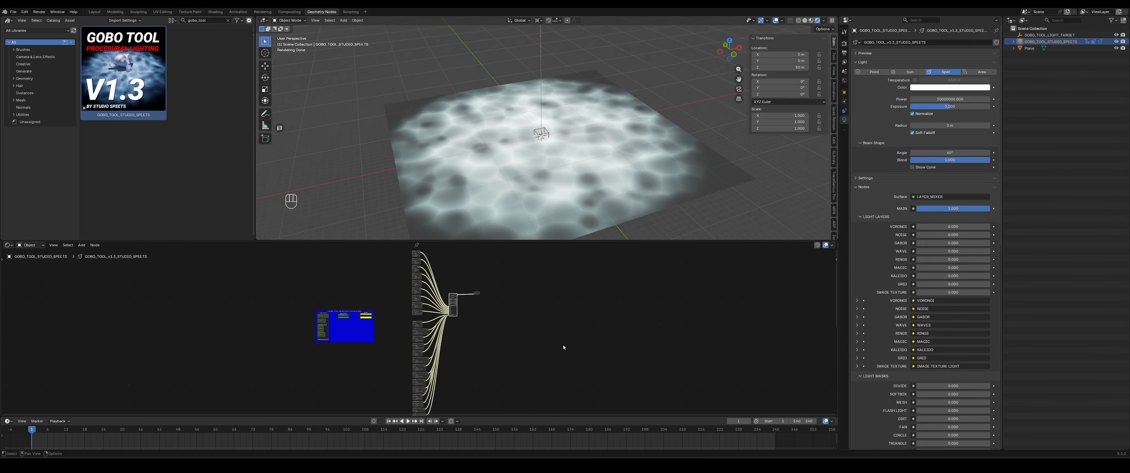
middle_click_drag(560, 346, 620, 326)
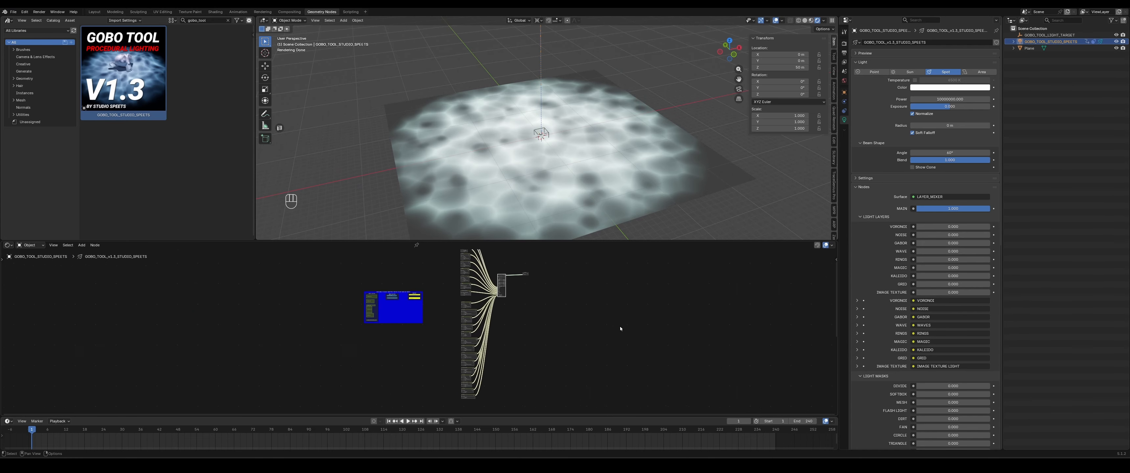
scroll(451, 320, "up", 4)
scroll(483, 360, "up", 2)
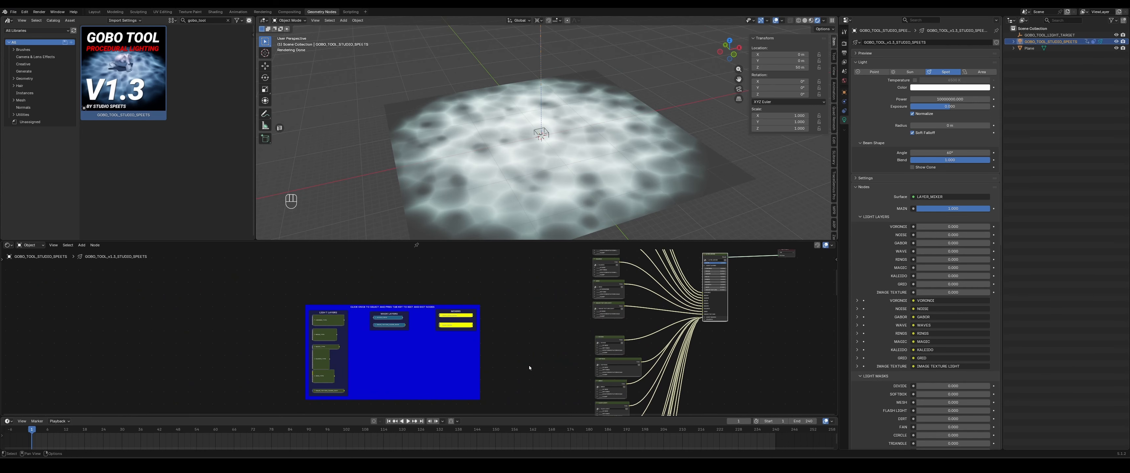
scroll(563, 369, "up", 2)
scroll(300, 270, "up", 1)
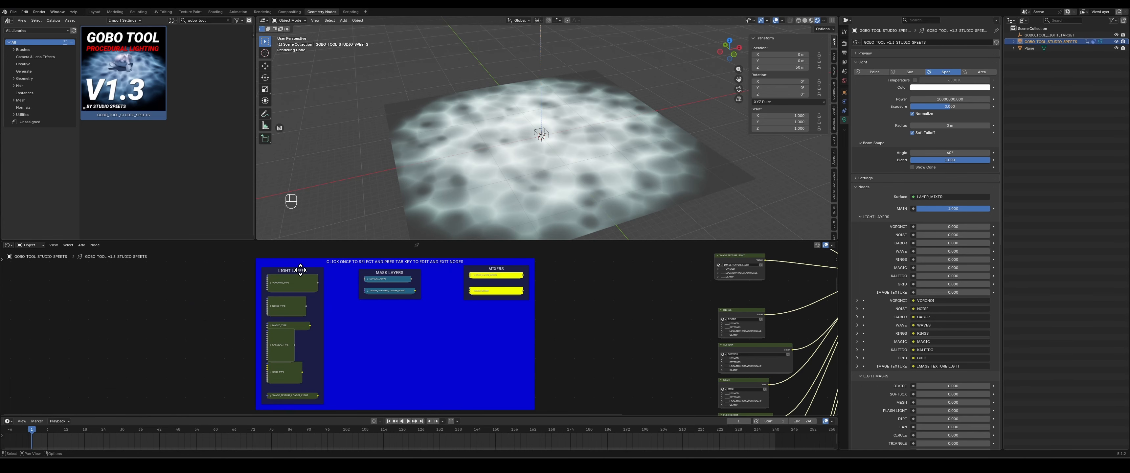
- Select nodes in the control panel, enter and leave a node group, and shrink the node editor again
left_click(343, 262)
left_click(311, 281)
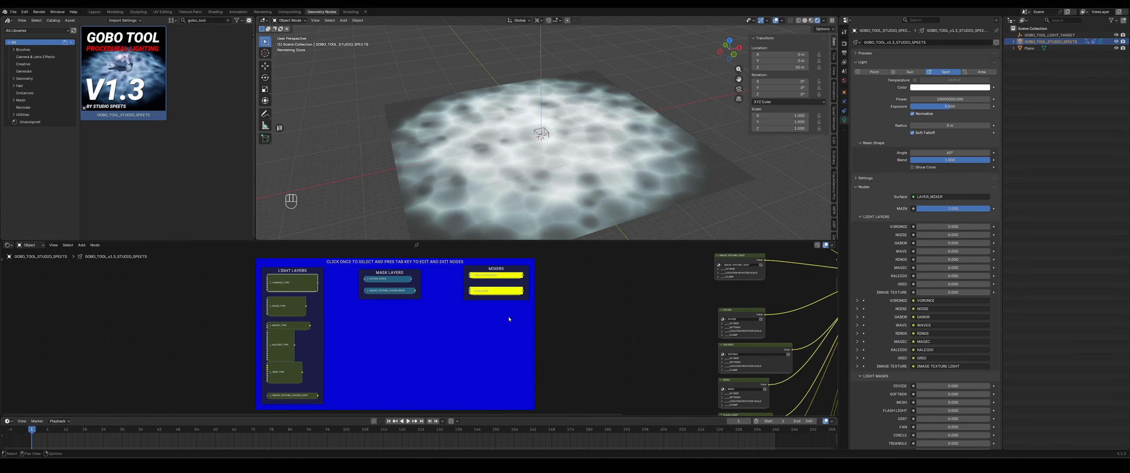
left_click(491, 294)
key("Tab")
key("Tab")
scroll(536, 359, "down", 5)
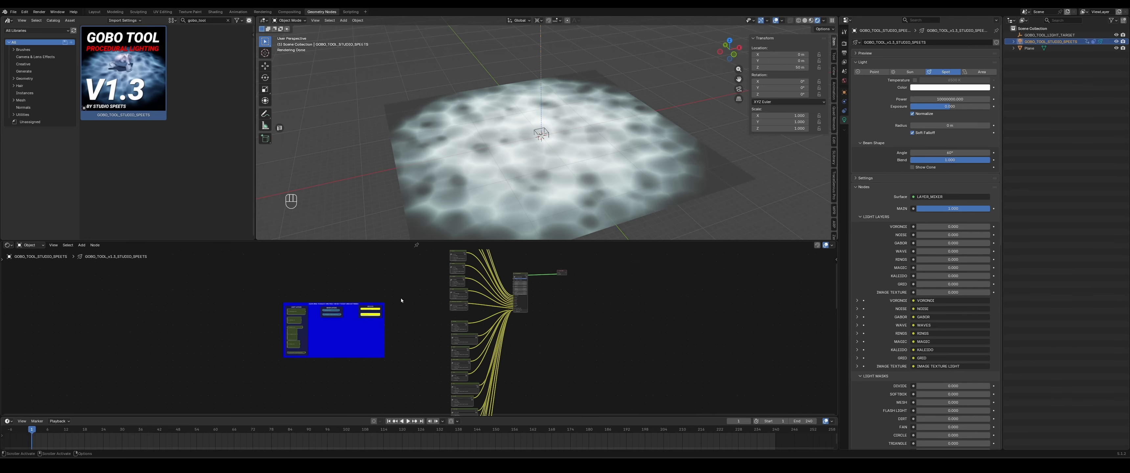
left_click_drag(383, 240, 375, 373)
- Set the Caustics light mask to 0 in the light's Gobo Tool settings
scroll(874, 244, "down", 10)
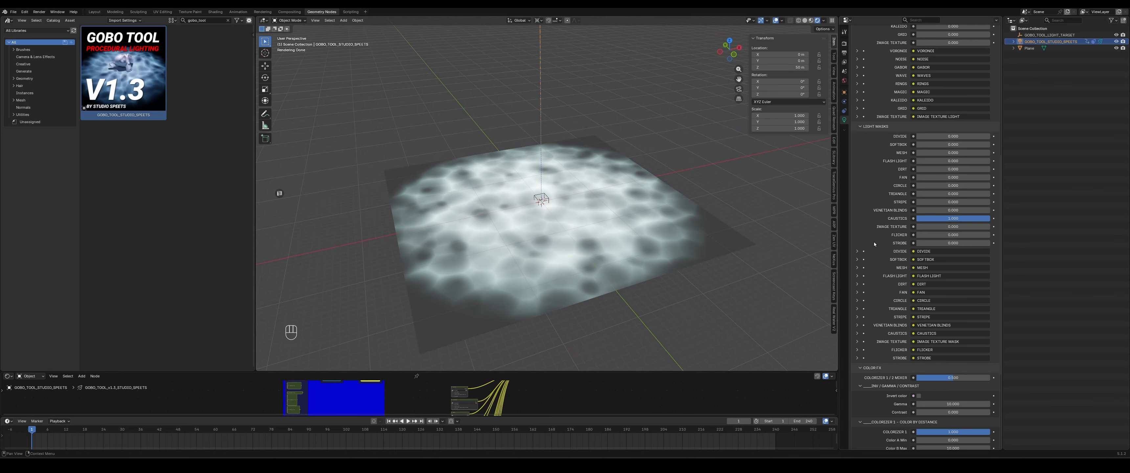
scroll(873, 244, "down", 10)
scroll(872, 263, "up", 20)
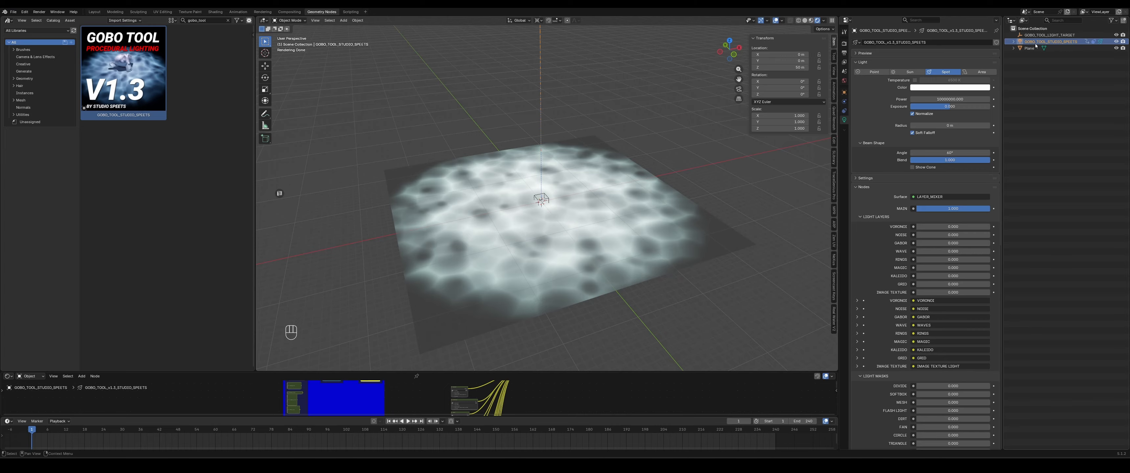
scroll(881, 130, "down", 3)
scroll(880, 130, "down", 2)
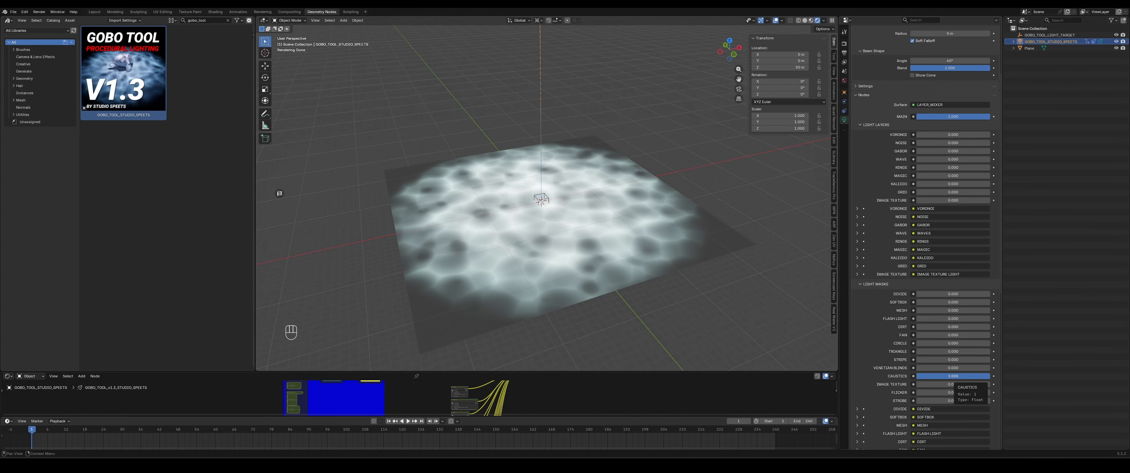
left_click_drag(968, 376, 914, 376)
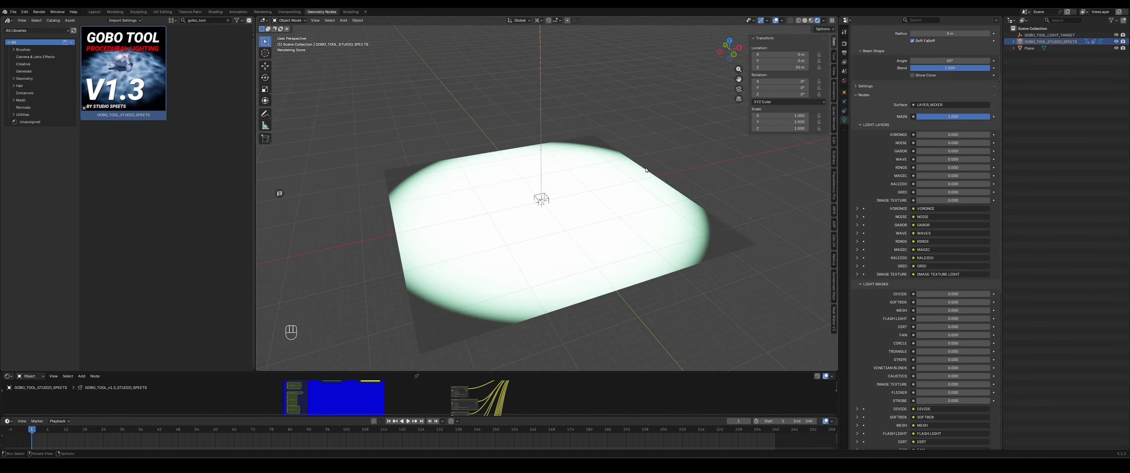
key("g")
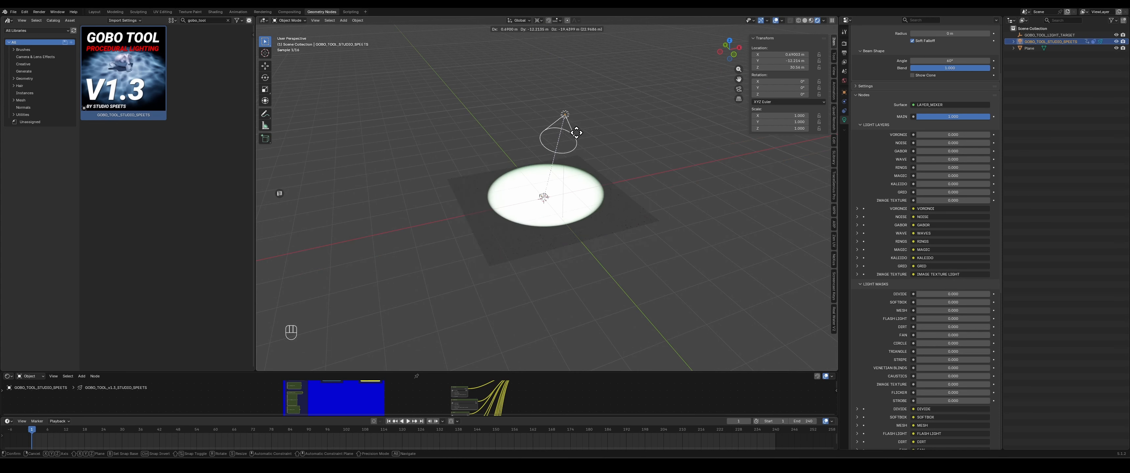
right_click(625, 122)
- Restore the Caustics light mask to 1
scroll(572, 223, "up", 2)
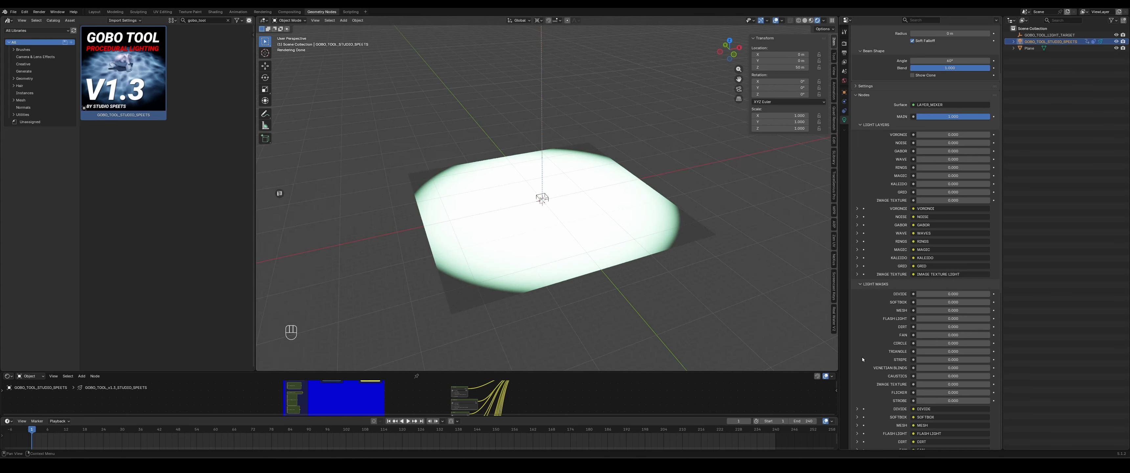
scroll(906, 310, "down", 2)
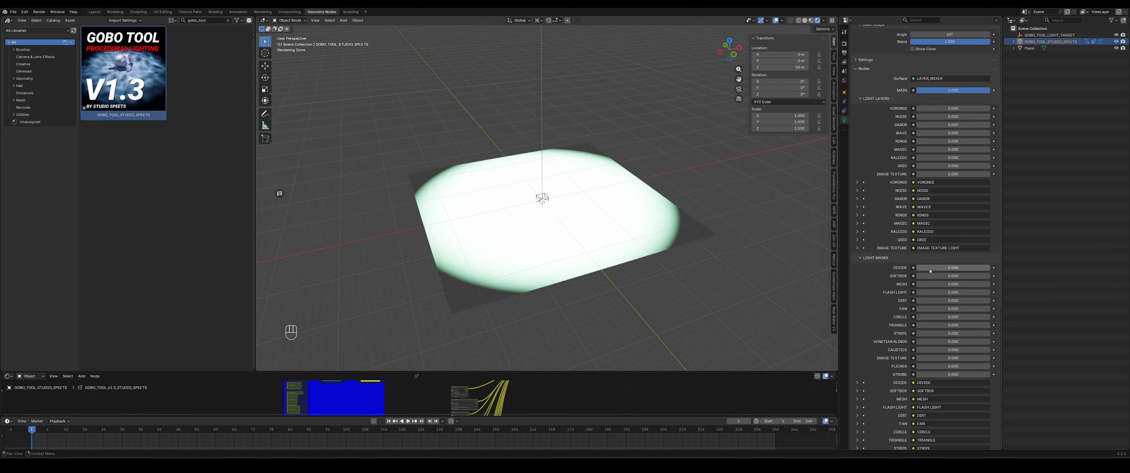
left_click_drag(926, 353, 993, 353)
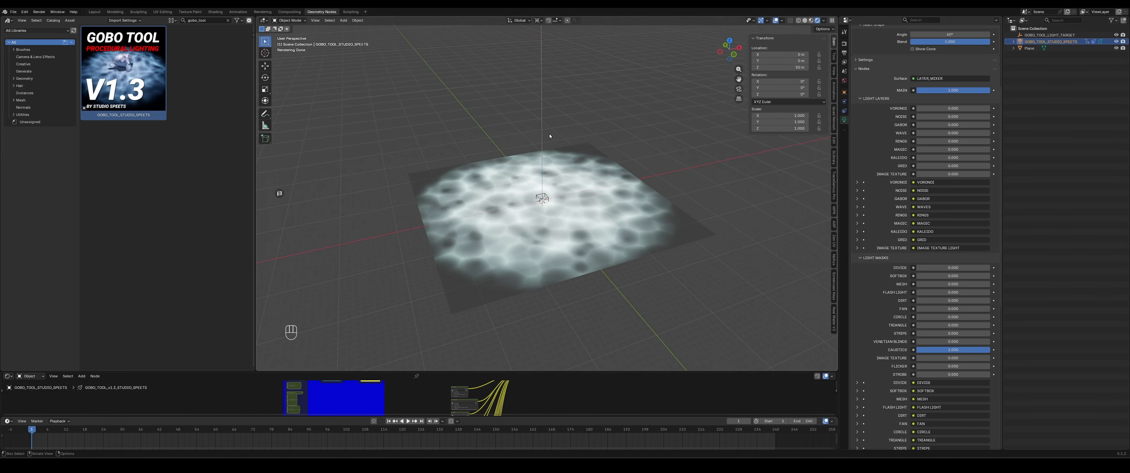
- Lower the light's Exposure and undo the change
scroll(868, 166, "up", 4)
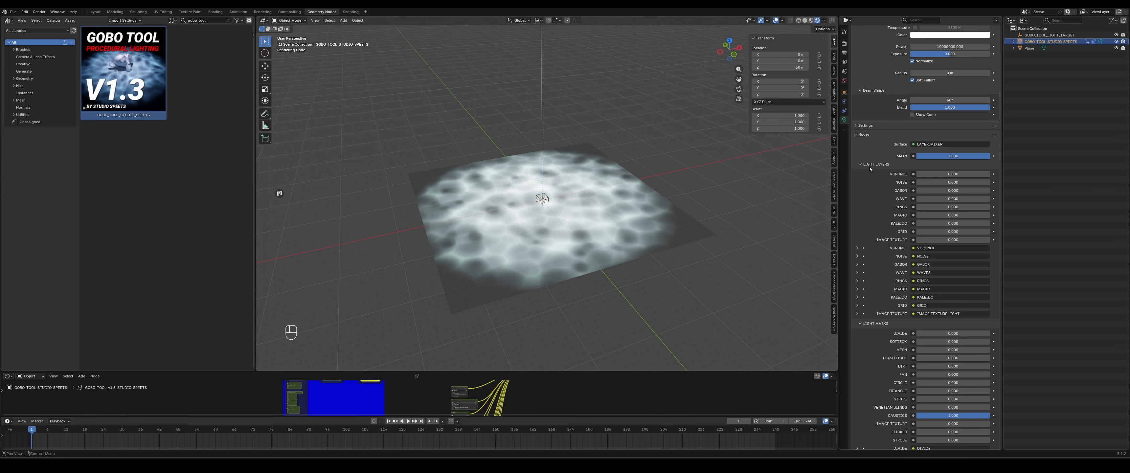
middle_click_drag(604, 157, 614, 180, "shift")
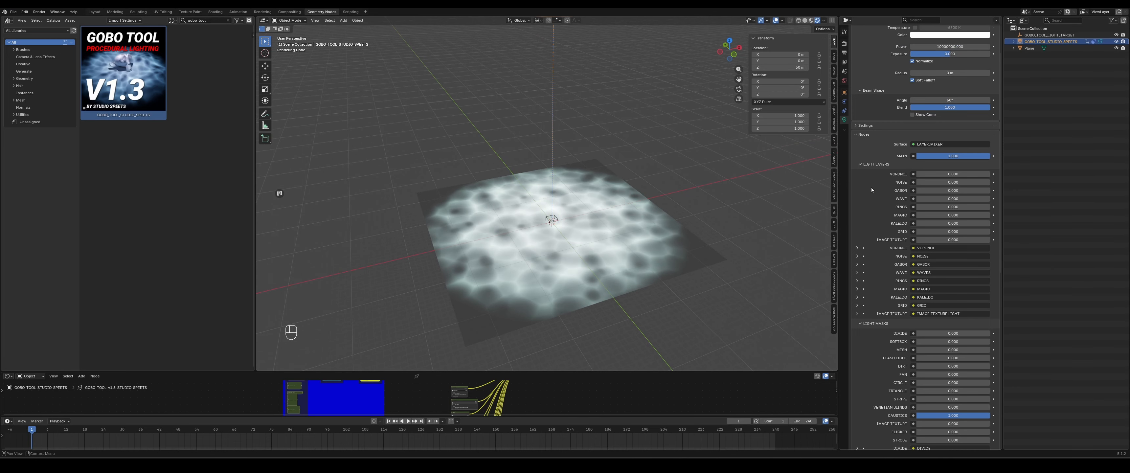
scroll(878, 191, "up", 3)
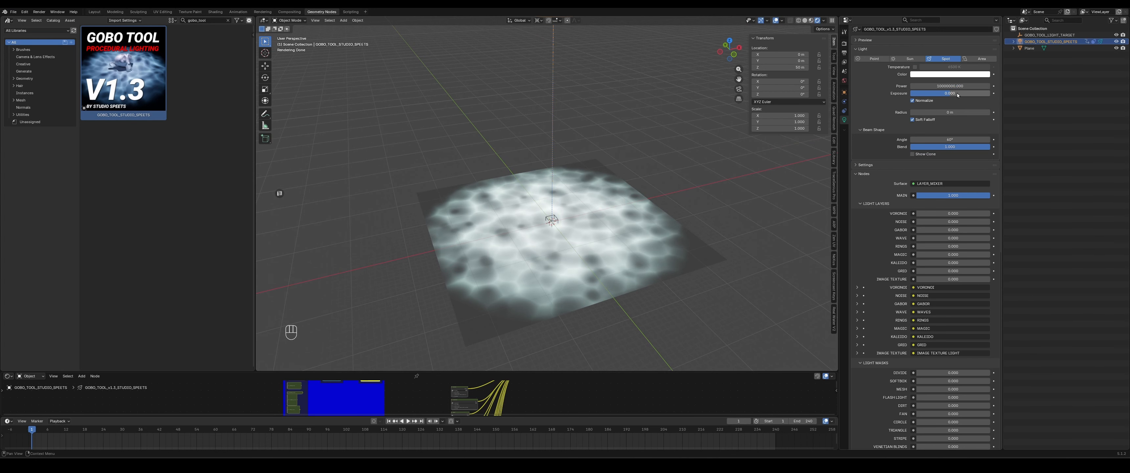
mouse_move(958, 94)
left_mouse_down()
mouse_move(928, 94)
mouse_move(945, 94)
left_mouse_up()
key("ctrl+z")
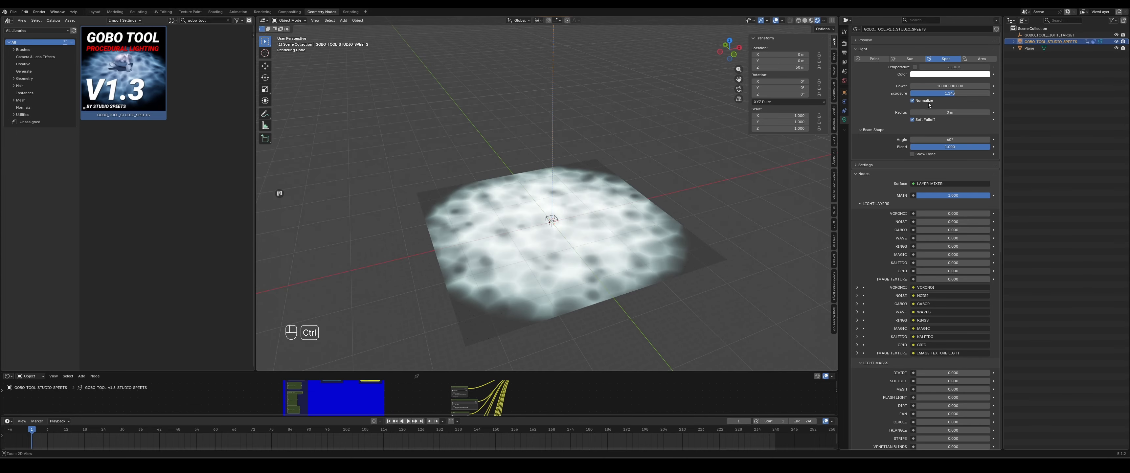
- Play the animation and lower the gobo's MASK value to about 0.37
middle_click_drag(737, 184, 599, 211)
scroll(615, 249, "up", 2)
scroll(615, 249, "up", 1)
scroll(600, 212, "down", 3)
key("space")
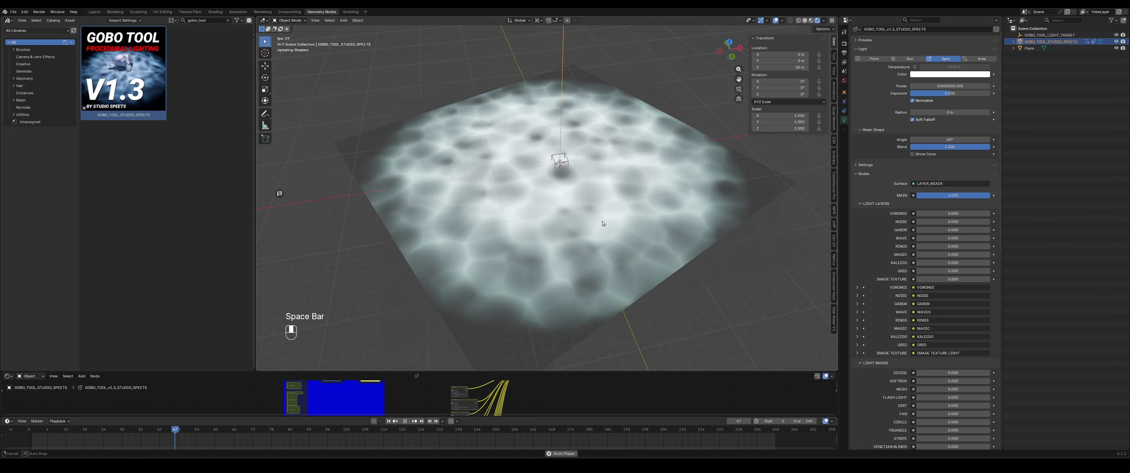
mouse_move(632, 235)
middle_mouse_down()
mouse_move(586, 228)
mouse_move(618, 243)
middle_mouse_up()
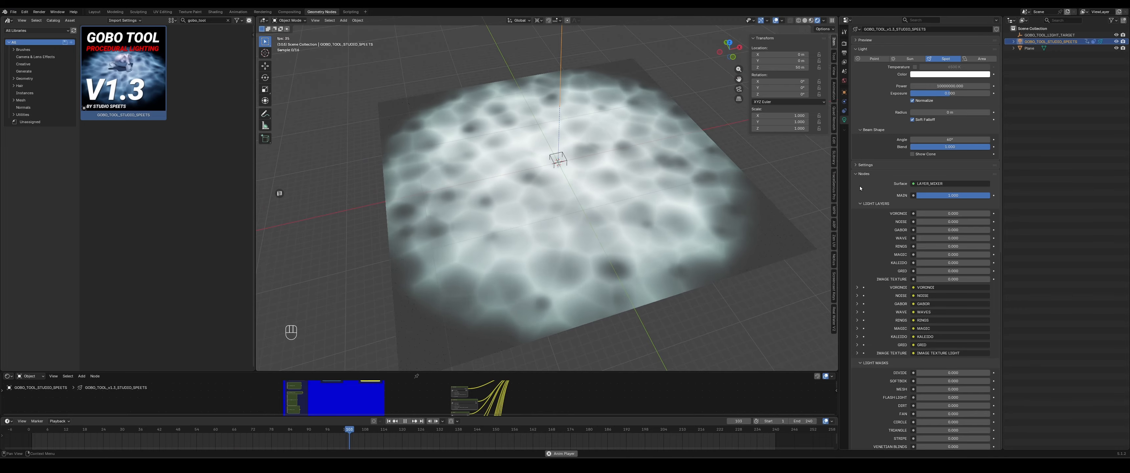
left_click_drag(975, 195, 922, 195)
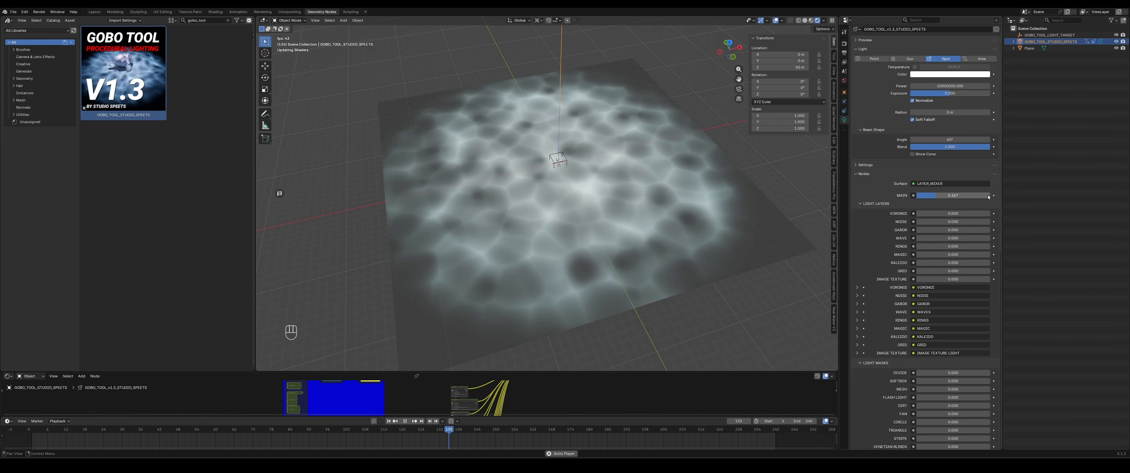
scroll(917, 184, "down", 2)
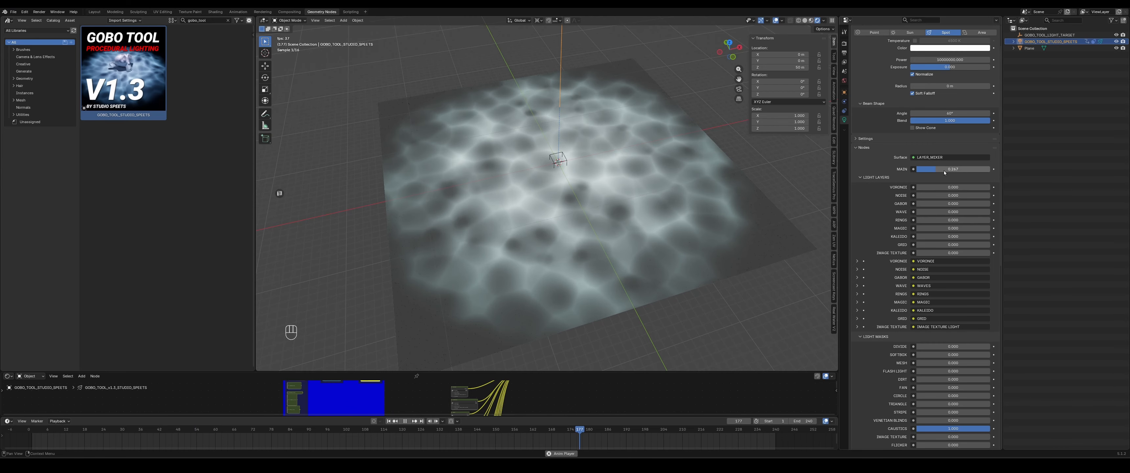
- Raise the gobo's MASK value to 1 and set the Caustics light mask to 0
left_click_drag(934, 169, 994, 170)
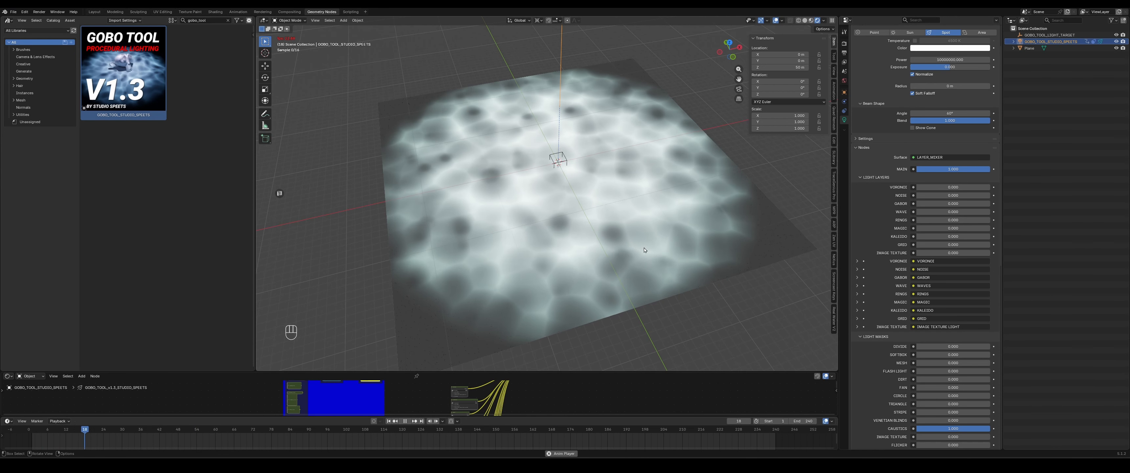
scroll(866, 232, "up", 3)
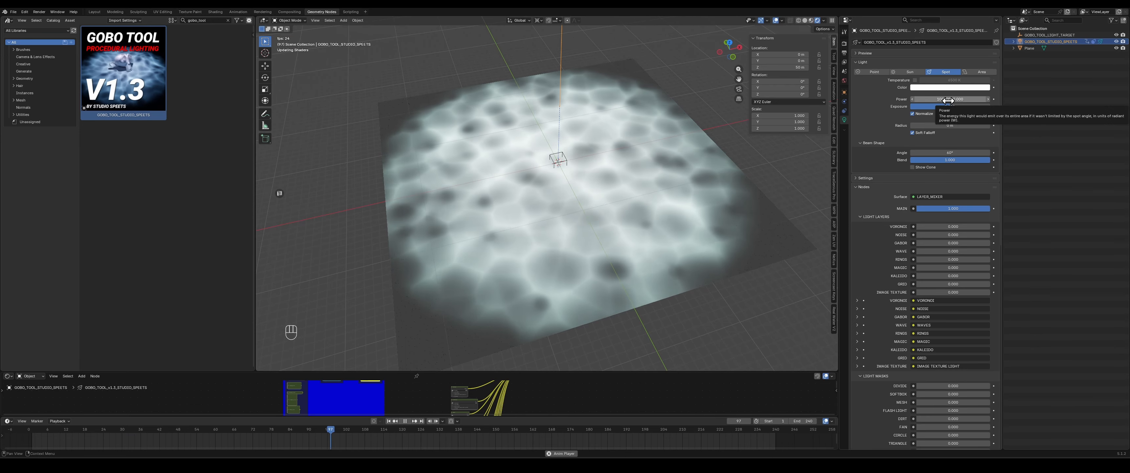
scroll(883, 229, "down", 6)
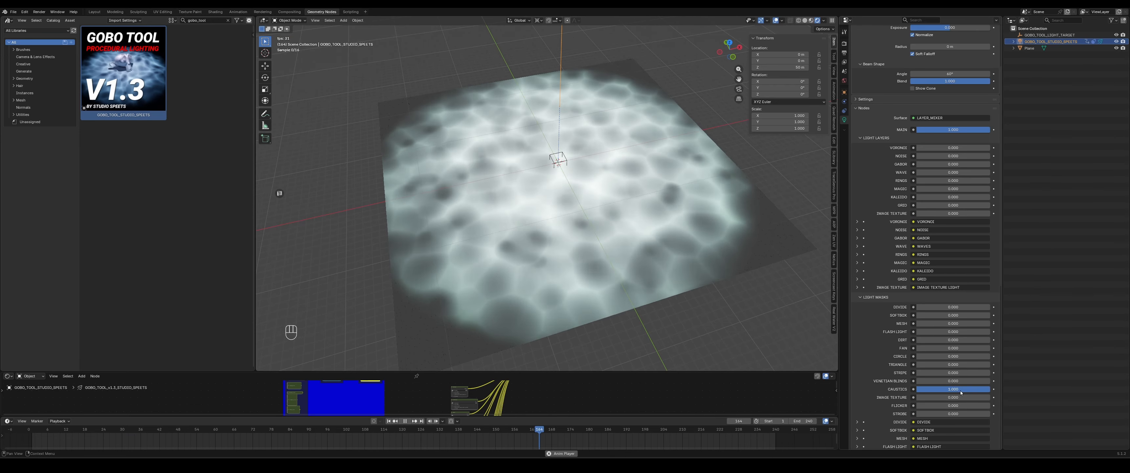
mouse_move(952, 389)
left_mouse_down()
mouse_move(926, 389)
mouse_move(958, 389)
left_mouse_up()
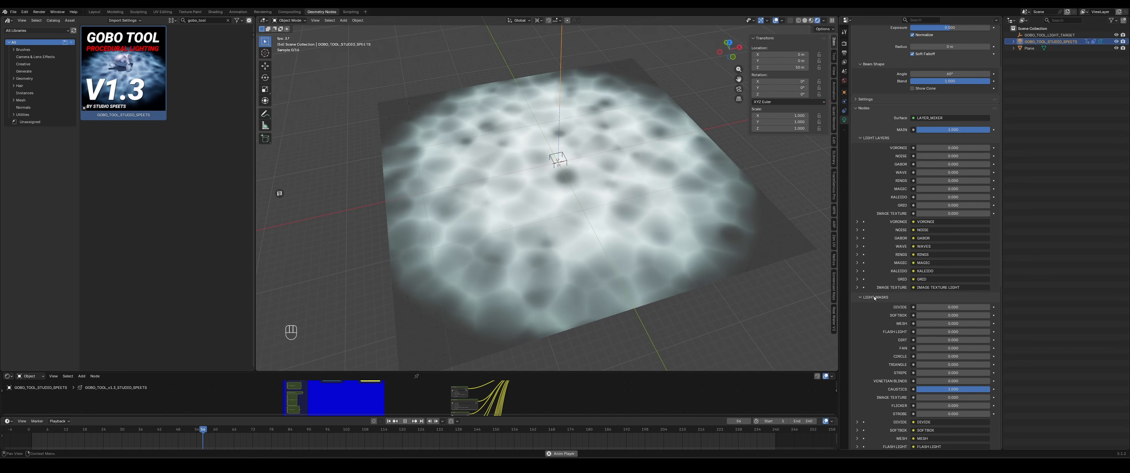
scroll(873, 295, "down", 3)
left_click_drag(960, 363, 903, 363)
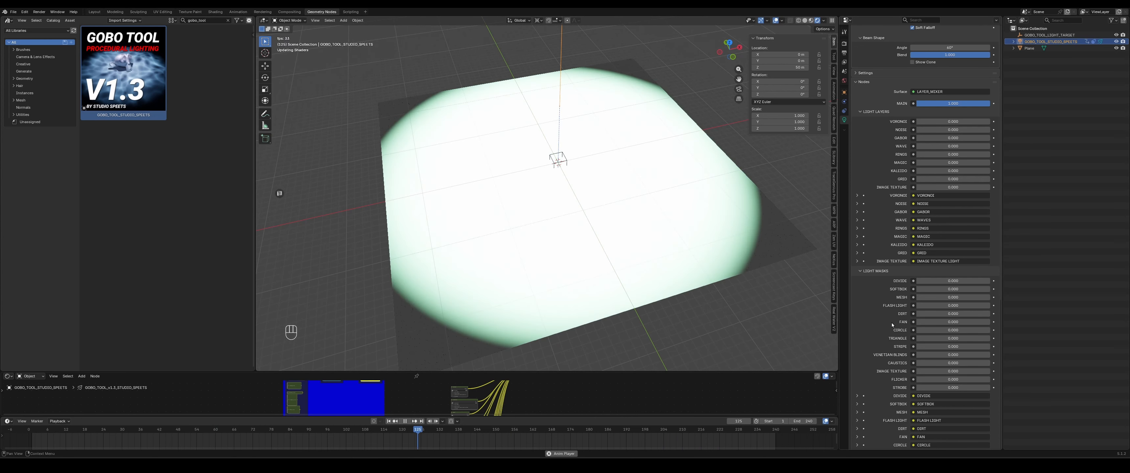
- Collapse the Light Masks section and set the gobo's MASK value to 0
left_click(873, 271)
left_click(875, 277)
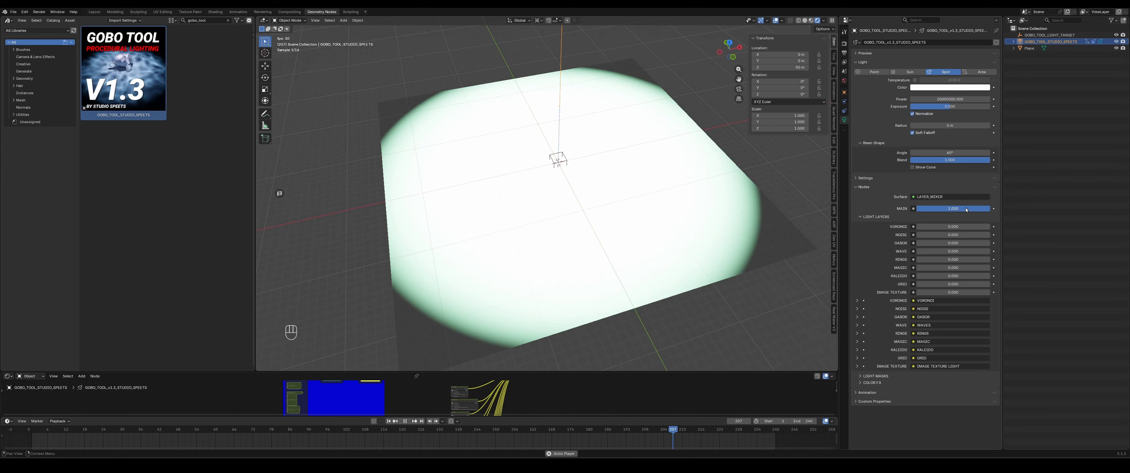
left_click_drag(966, 210, 912, 208)
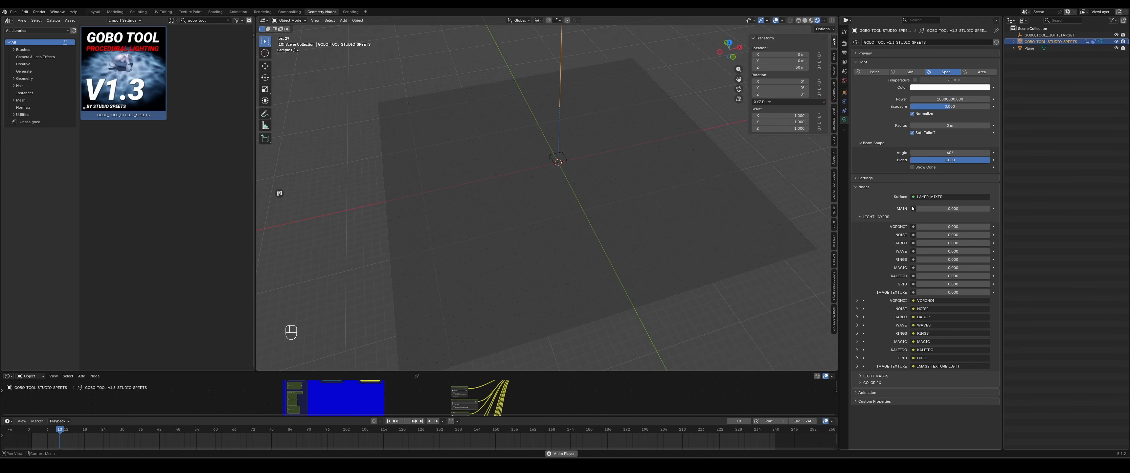
- Play the animation and set the Voronoi light layer to 1 while orbiting around the plane
key("space")
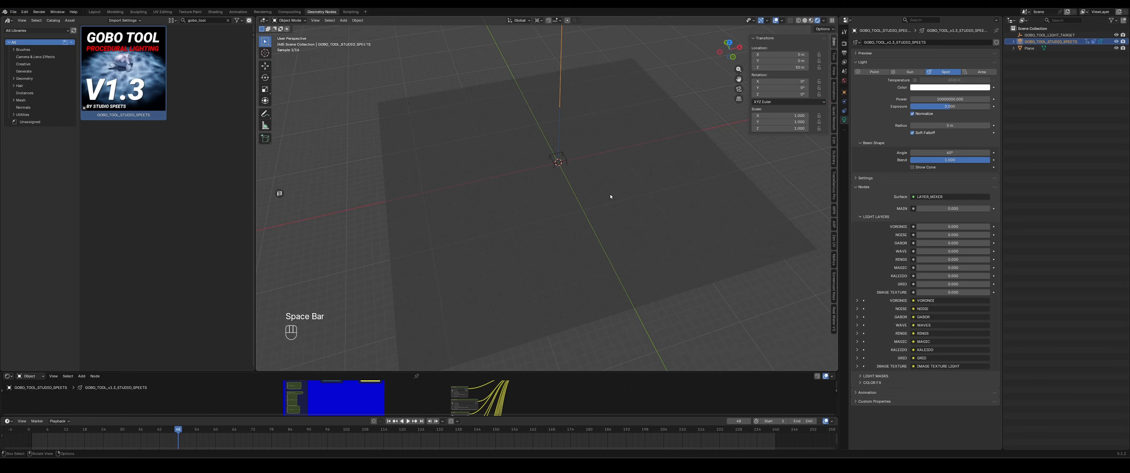
middle_click_drag(588, 212, 616, 206)
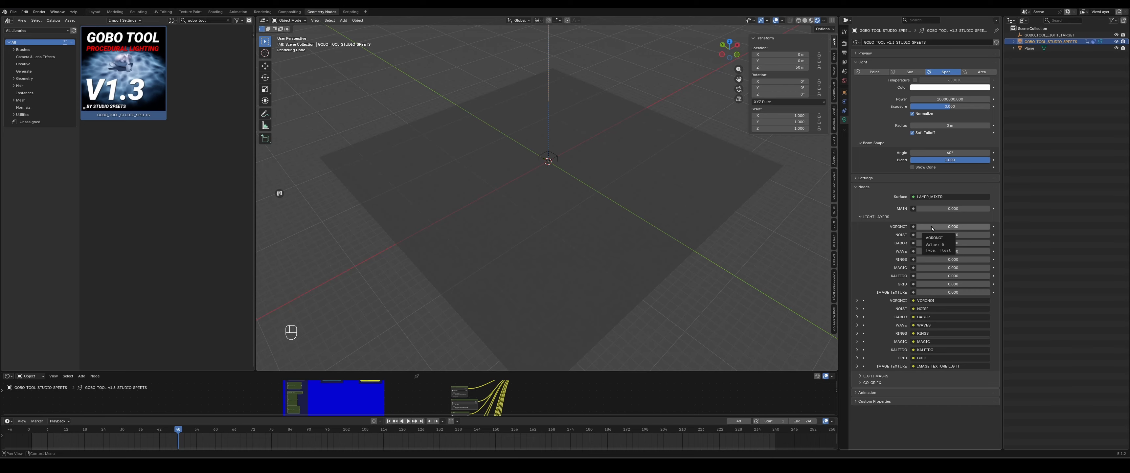
left_click_drag(932, 227, 989, 226)
mouse_move(656, 219)
middle_mouse_down()
mouse_move(640, 227)
mouse_move(667, 218)
middle_mouse_up()
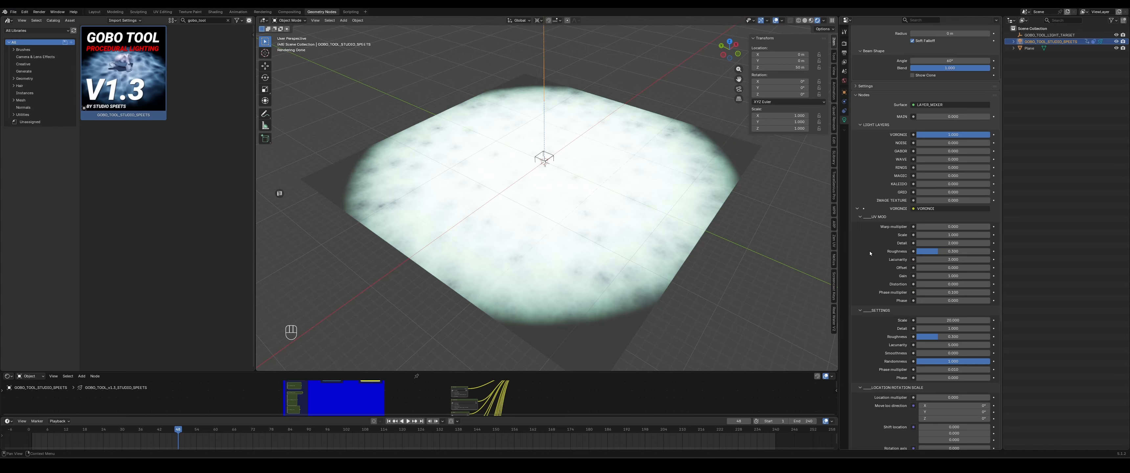
middle_click_drag(708, 192, 680, 201)
key("space")
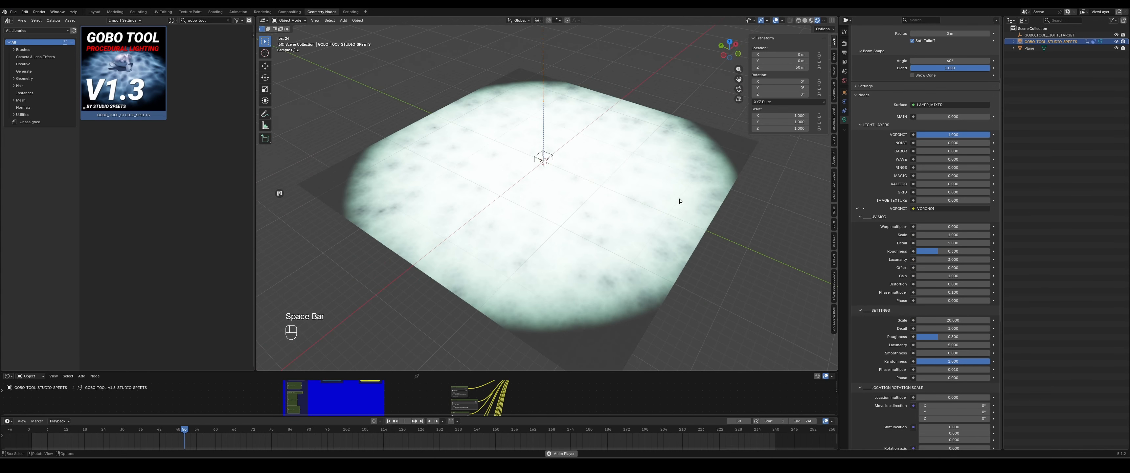
- Lower the Voronoi light layer to about 0.7 and play the animation to inspect the pattern
mouse_move(980, 134)
left_mouse_down()
mouse_move(950, 134)
mouse_move(961, 134)
left_mouse_up()
mouse_move(677, 247)
middle_mouse_down()
mouse_move(664, 247)
mouse_move(689, 248)
middle_mouse_up()
scroll(876, 242, "up", 4)
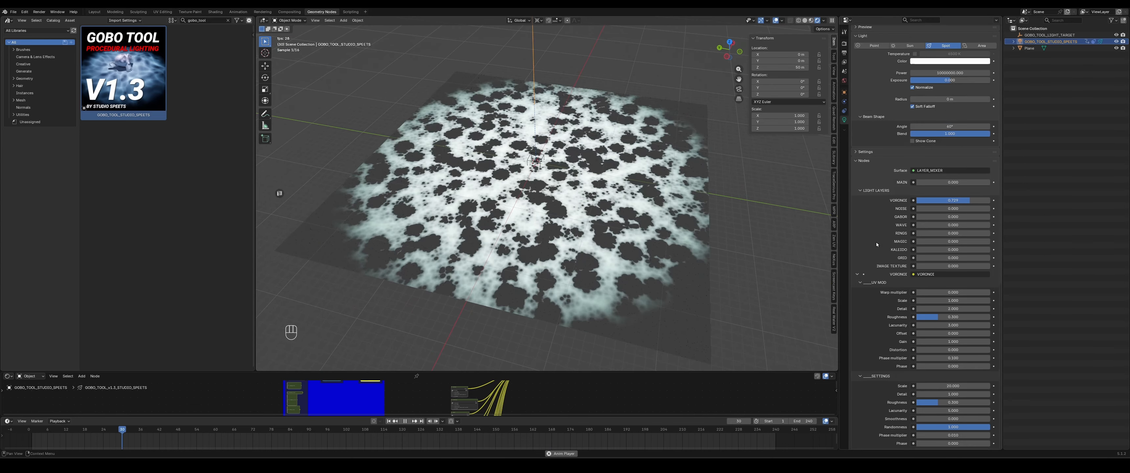
scroll(875, 243, "up", 2)
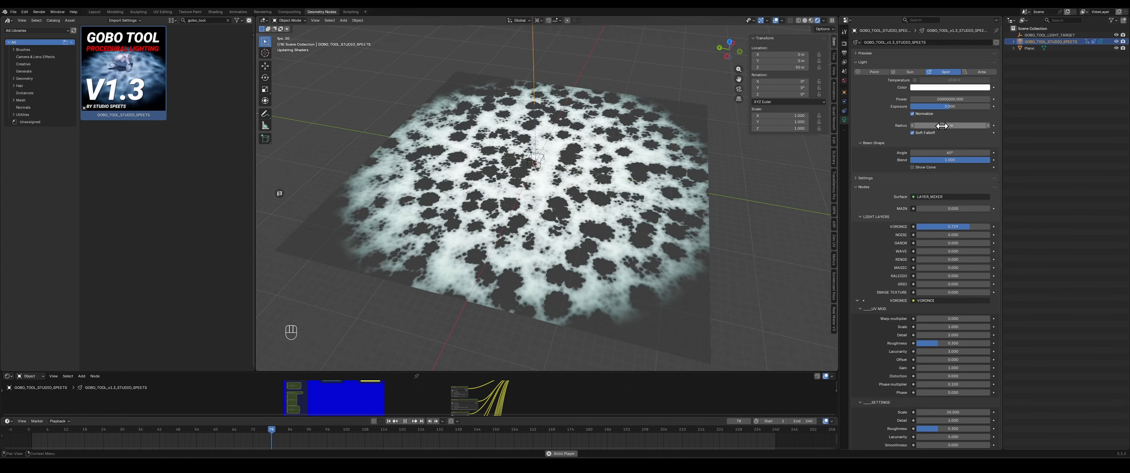
scroll(595, 227, "up", 8)
key("space")
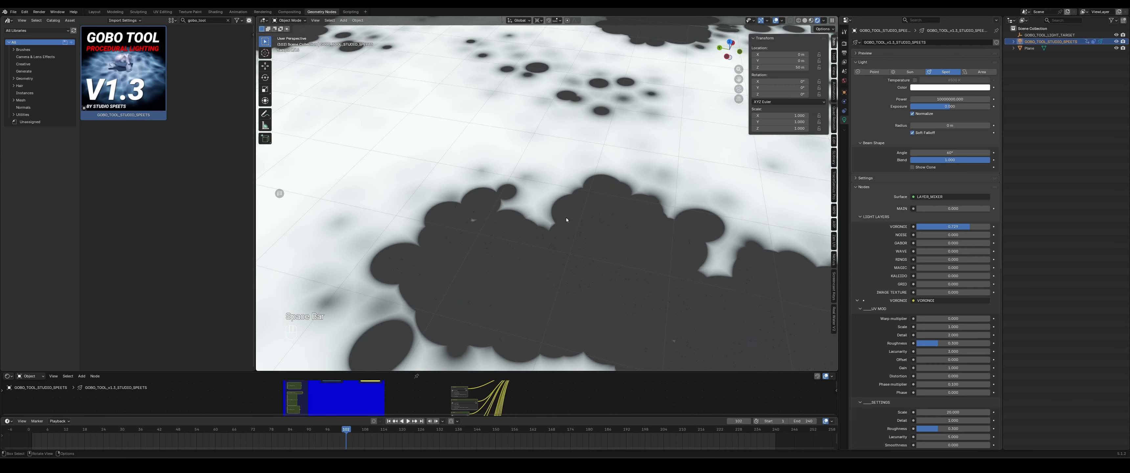
scroll(566, 219, "down", 10)
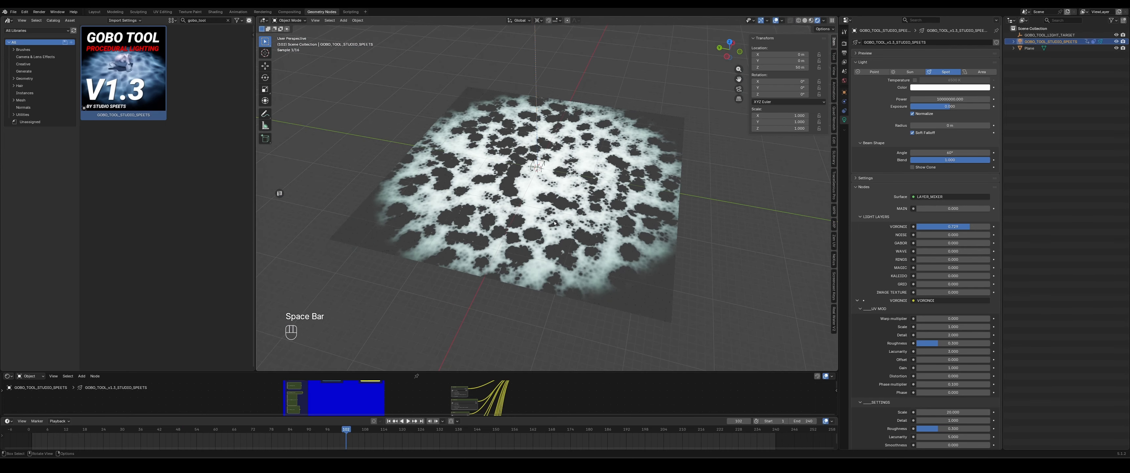
scroll(553, 223, "up", 2)
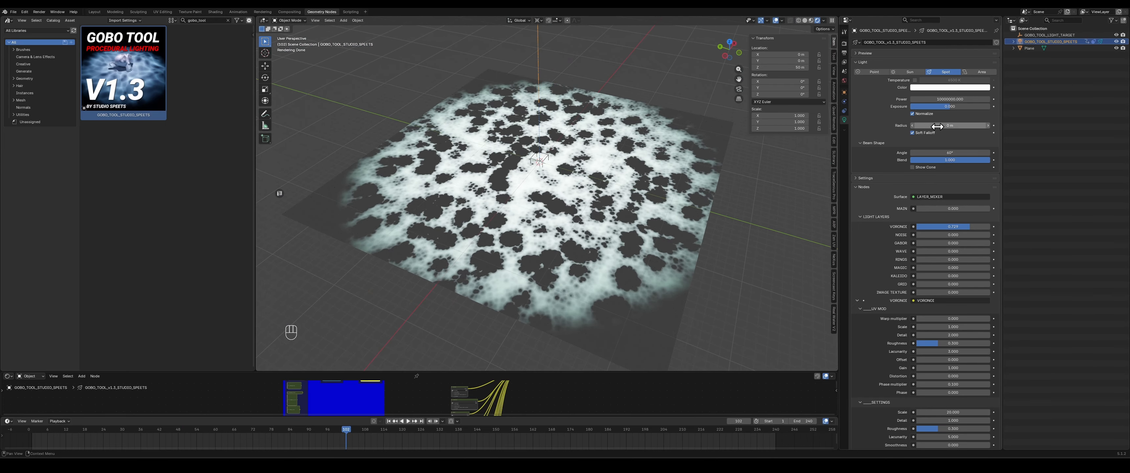
- Increase the spotlight's Radius to soften the projected pattern, then play the animation
left_click_drag(949, 126, 983, 126)
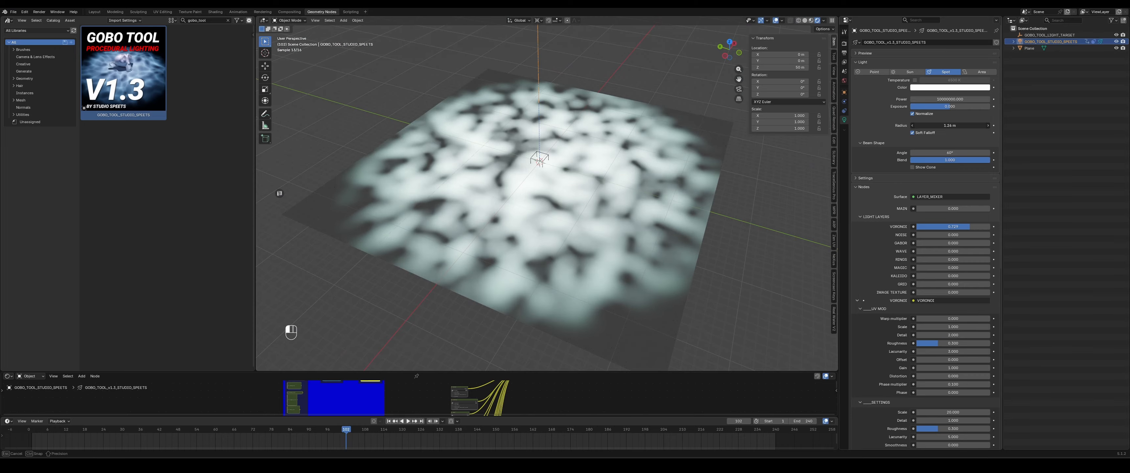
key("space")
middle_click_drag(652, 217, 626, 218)
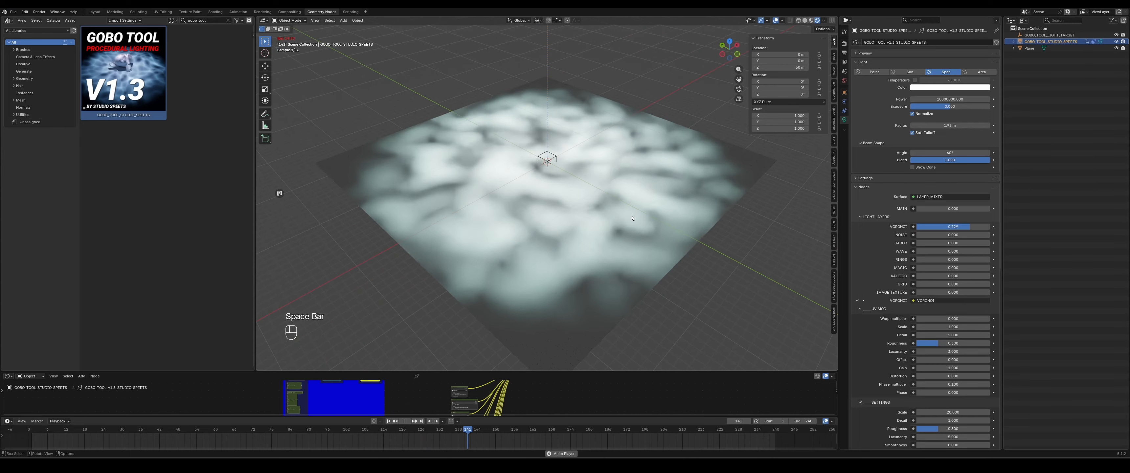
middle_click_drag(483, 260, 630, 271)
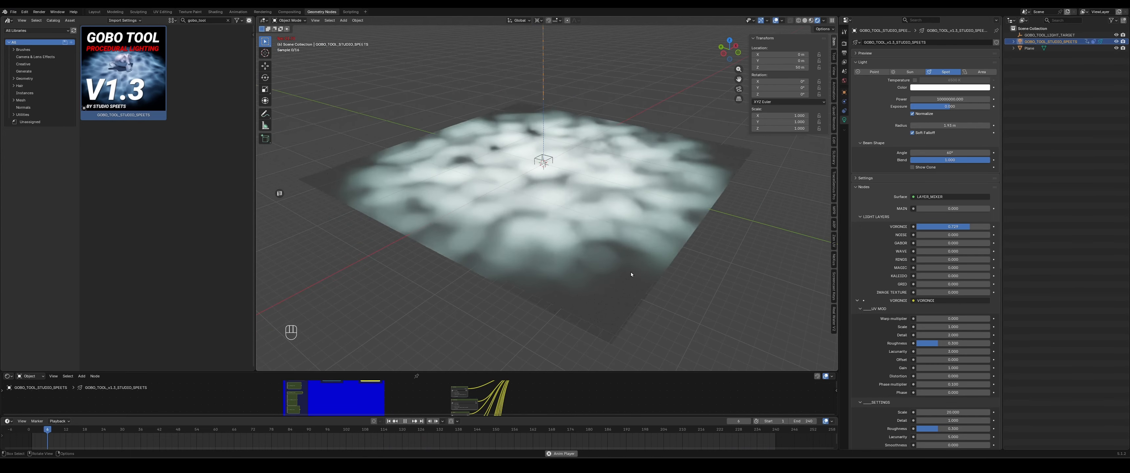
- Add a Suzanne monkey mesh to the scene
key("shift+a")
left_click(644, 158)
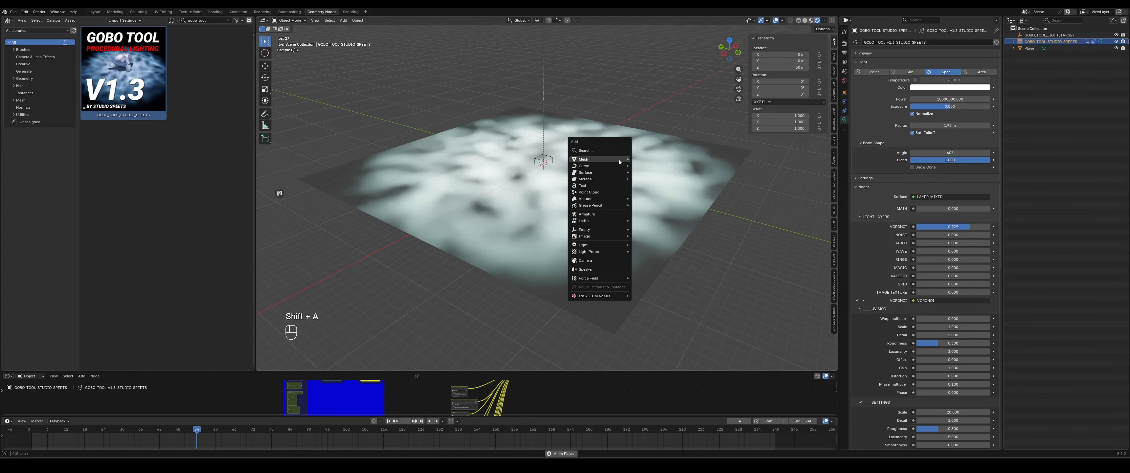
mouse_move(605, 159)
left_click(648, 329)
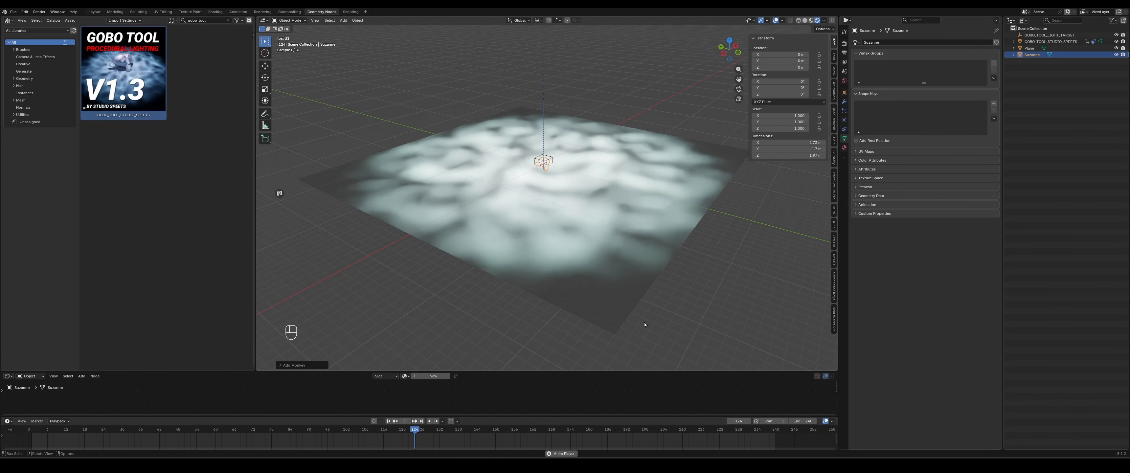
- Scale up and rotate the monkey so it sits on the lit plane
key("s")
key("r")
key("r")
left_click(561, 149)
middle_click_drag(561, 150, 611, 170)
scroll(610, 170, "up", 3)
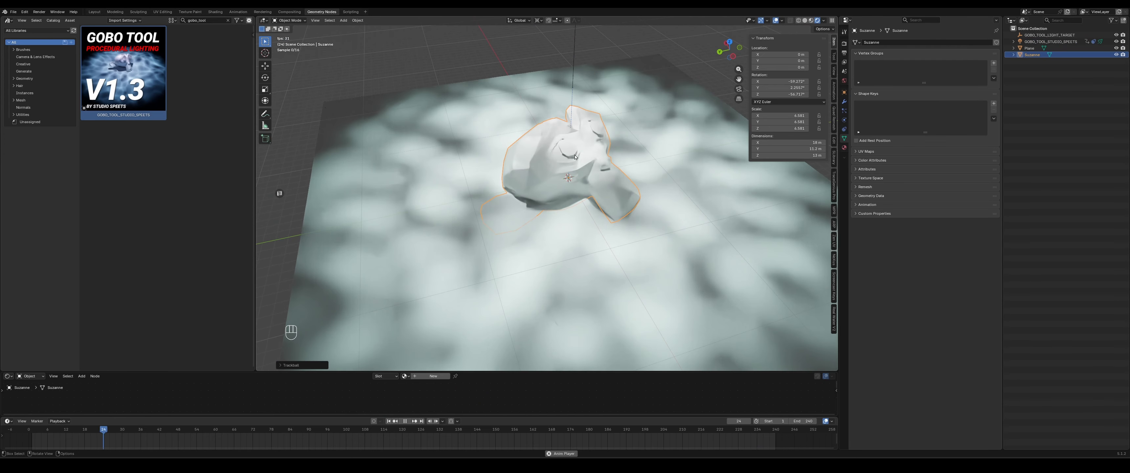
- Add a Subdivision Surface modifier to the monkey
left_click(843, 102)
key("shift+a")
type("subd")
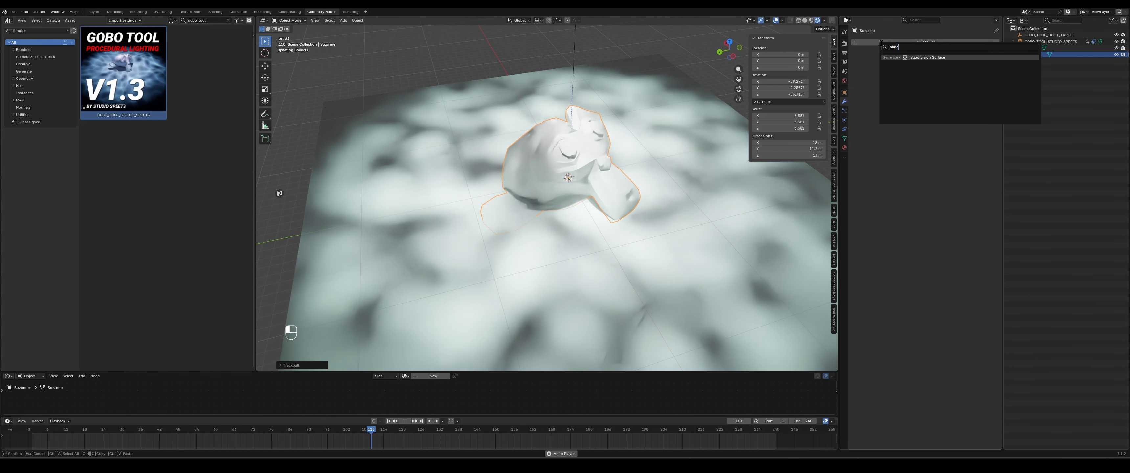
key("Return")
- Shade the monkey smooth and play the animation from a new view
right_click(564, 150)
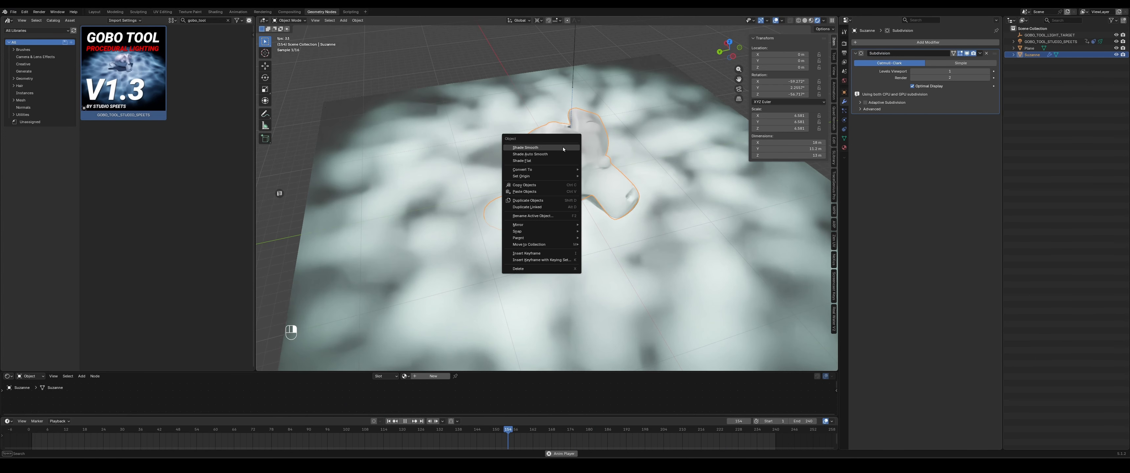
left_click(564, 148)
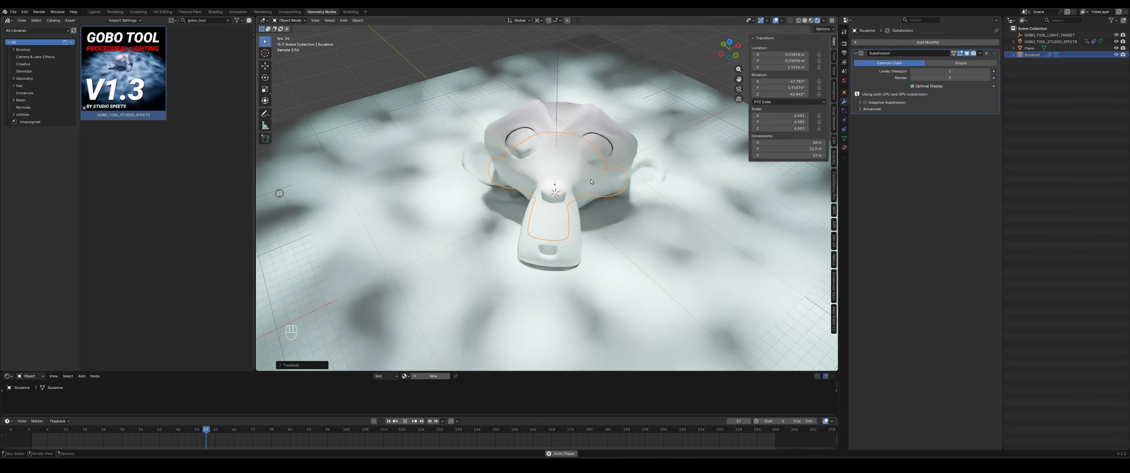
middle_click_drag(581, 140, 568, 205, "ctrl")
left_click(684, 97)
middle_click_drag(561, 285, 541, 240, "ctrl")
key("space")
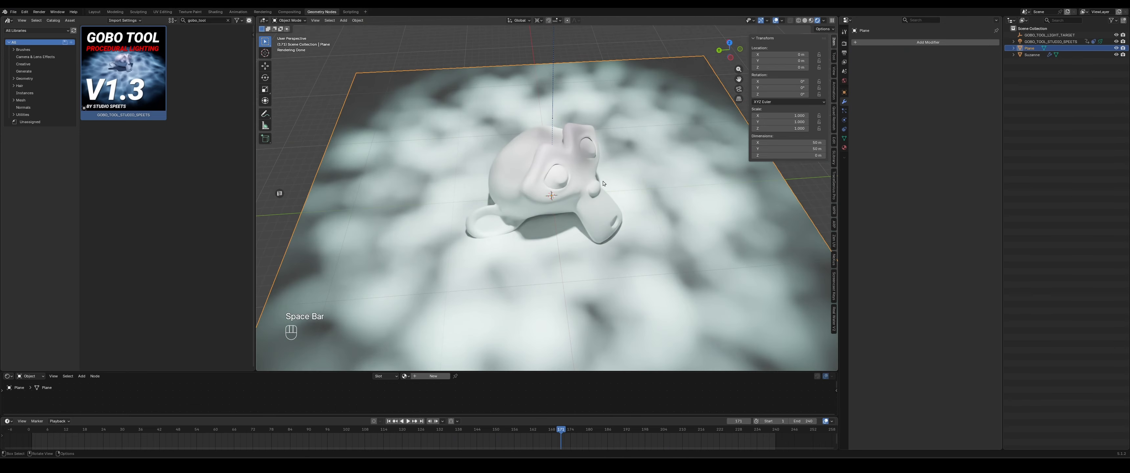
- Select the gobo spotlight and raise the Voronoi layer's Warp multiplier
left_click(1049, 42)
left_click(844, 120)
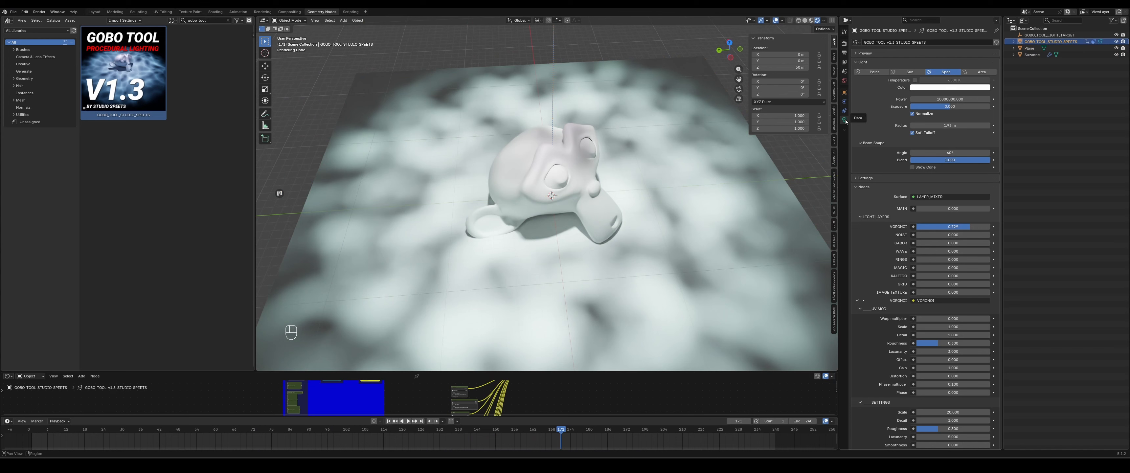
scroll(874, 145, "down", 6)
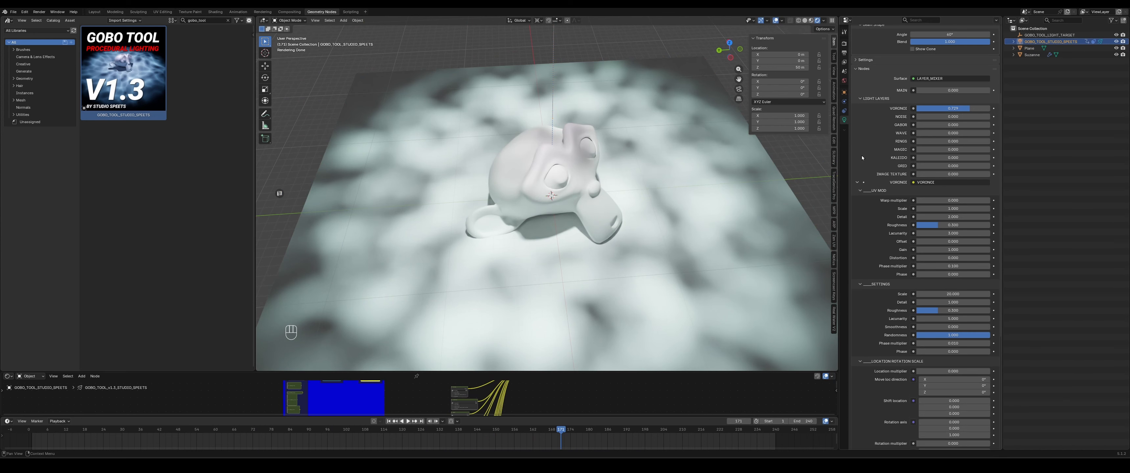
scroll(866, 222, "down", 1)
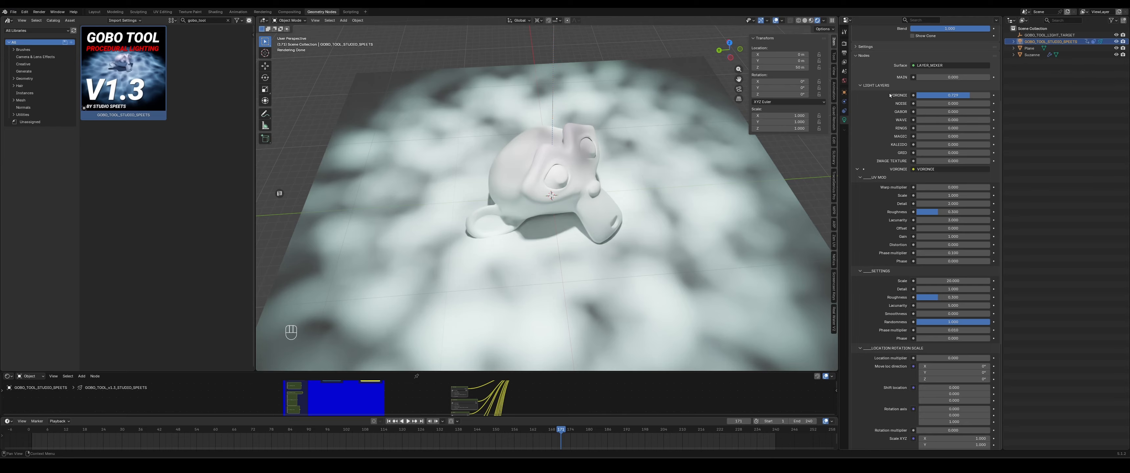
scroll(890, 223, "down", 10)
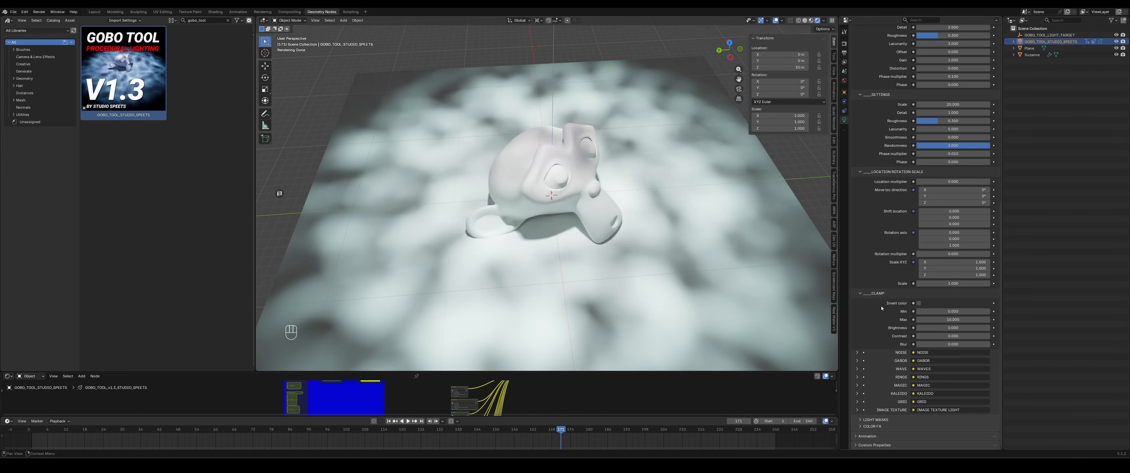
scroll(881, 308, "up", 10)
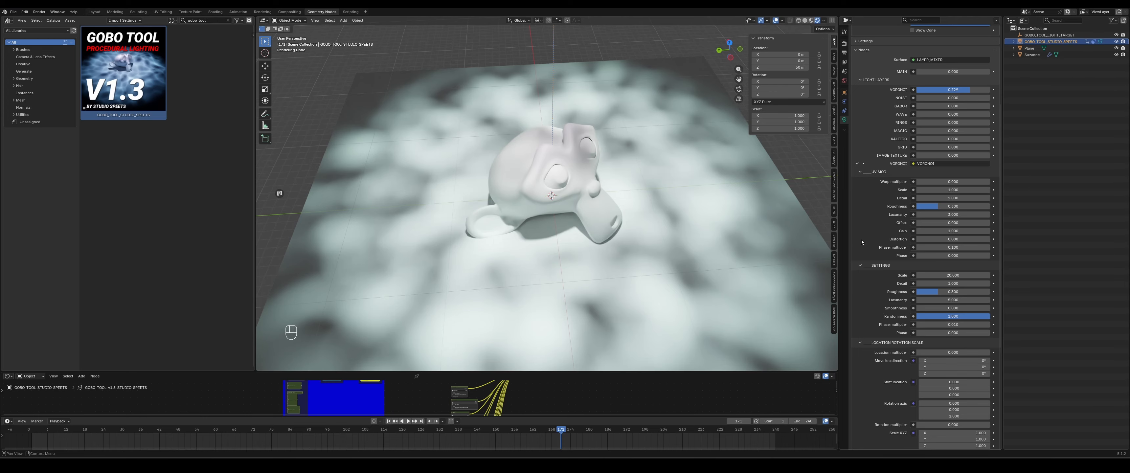
scroll(861, 242, "down", 2)
scroll(862, 239, "up", 1)
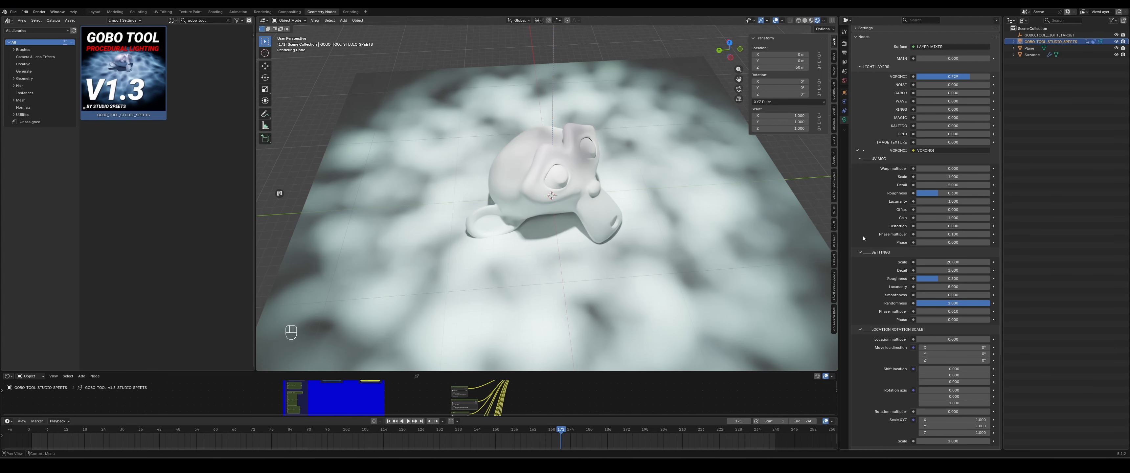
scroll(863, 238, "up", 2)
left_click_drag(945, 196, 971, 196)
- Lower the spotlight's Radius to sharpen the projected pattern
scroll(945, 197, "up", 9)
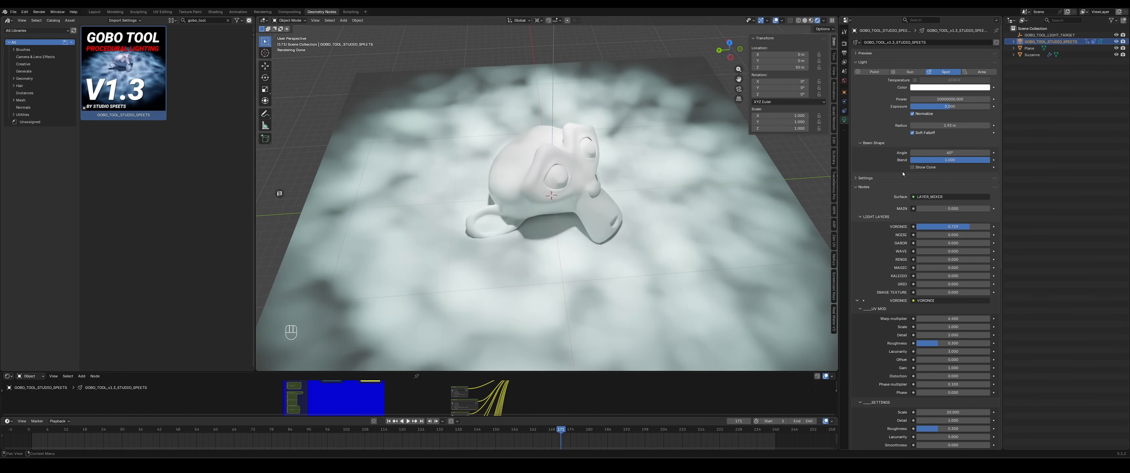
left_click_drag(940, 125, 914, 125)
scroll(912, 183, "down", 5)
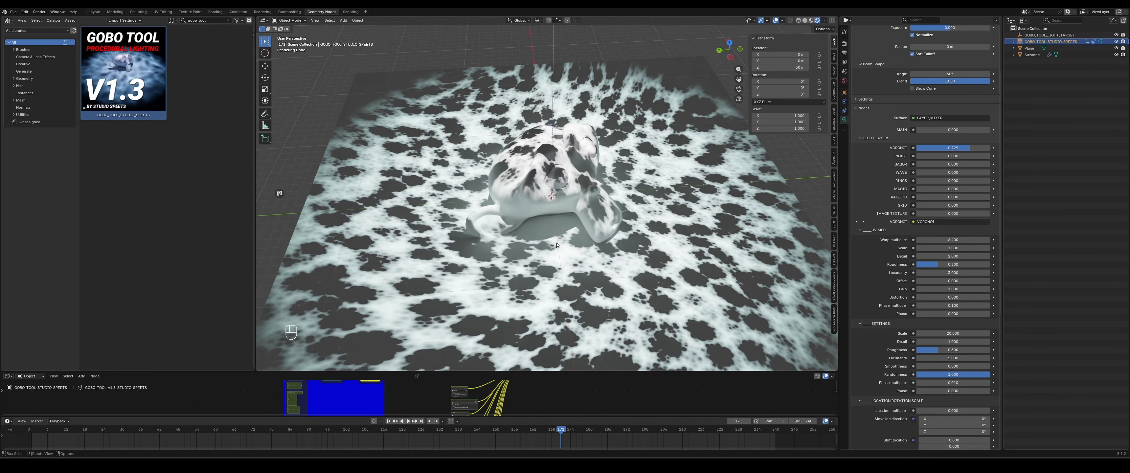
scroll(950, 229, "down", 2)
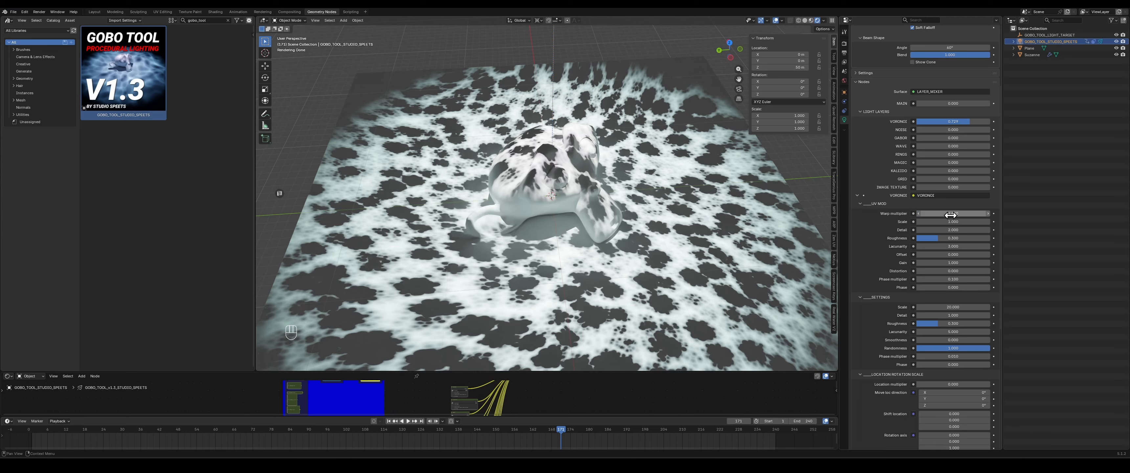
- Set the Voronoi layer's Warp multiplier to 0
left_click(949, 214)
type("0")
key("Return")
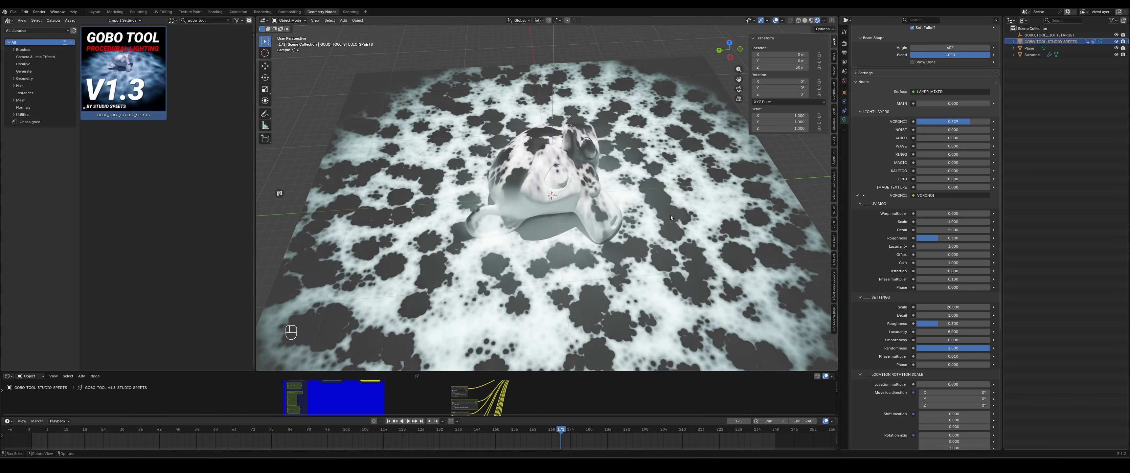
- Raise the Voronoi Warp multiplier again while playing the animation to preview the pattern
key("space")
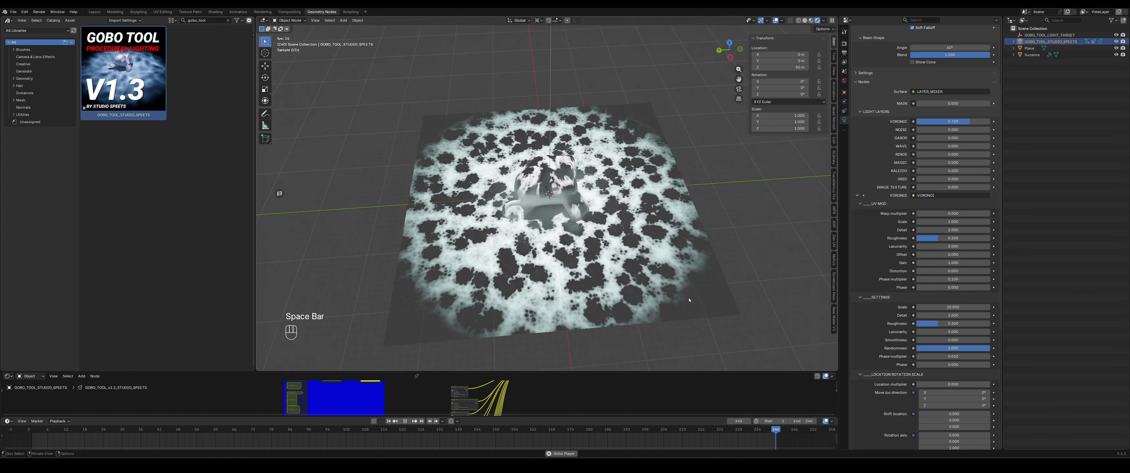
key("space")
left_click_drag(930, 214, 992, 213)
key("space")
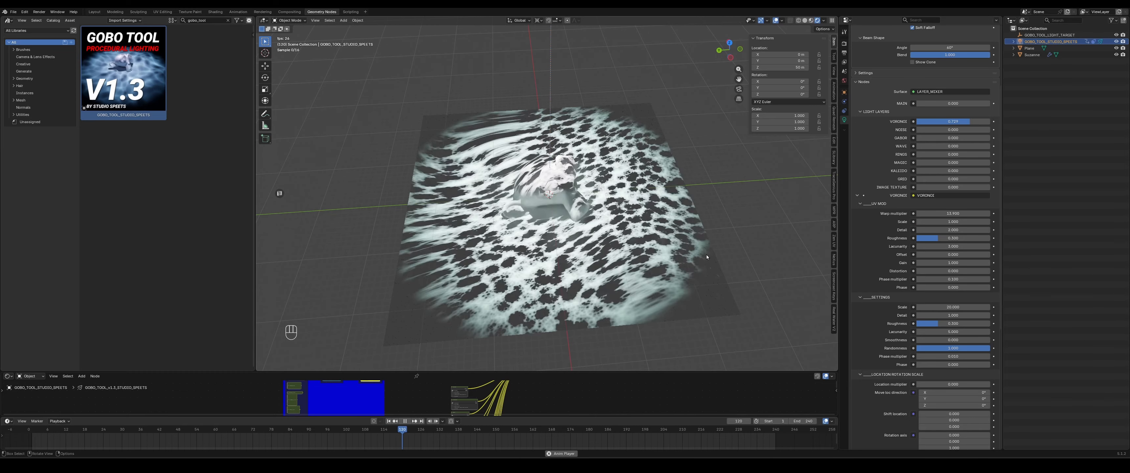
key("space")
- Set the Voronoi Phase multiplier to 0.01 and play the animation
left_click(951, 279)
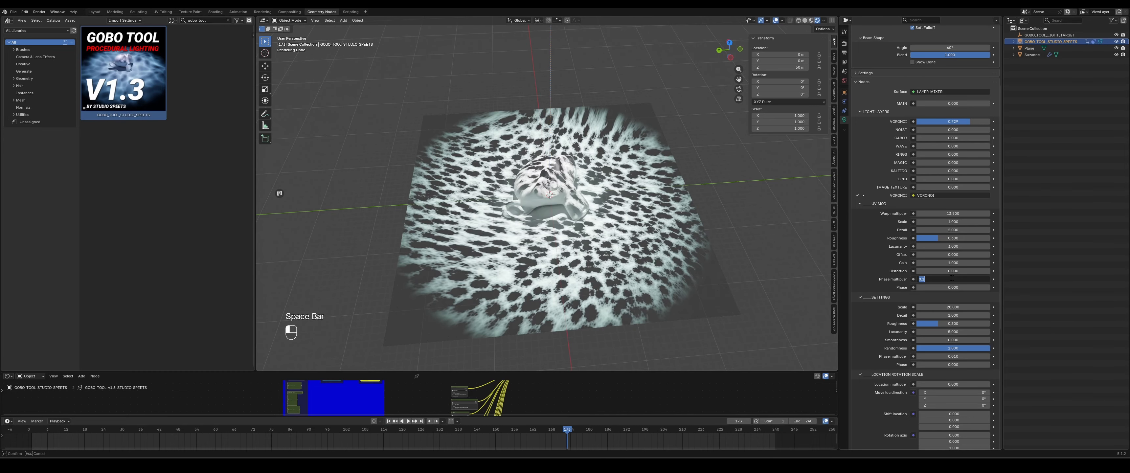
type(".01")
key("Return")
key("space")
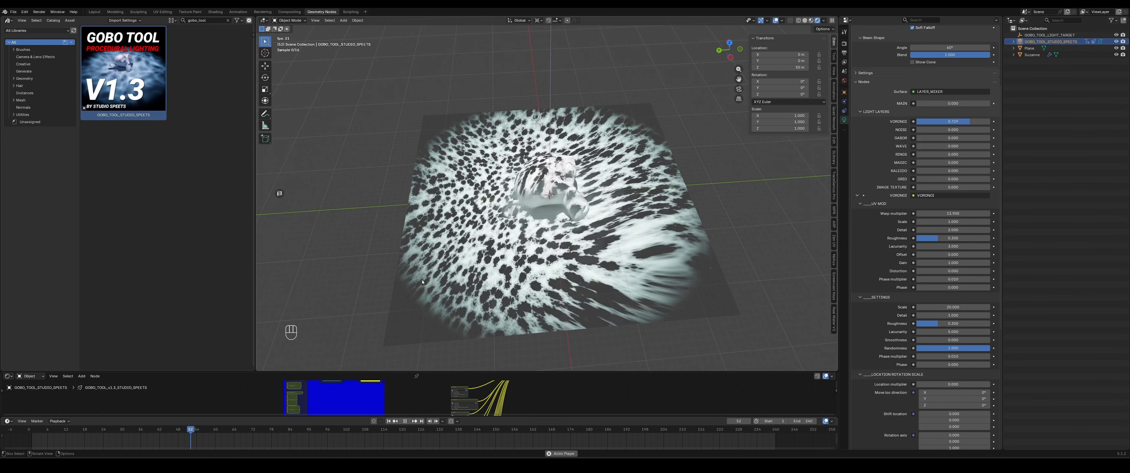
- Set the Phase multiplier to 0.1, lower the Distortion slightly and stop playback
left_click(951, 280)
type(".1")
key("Return")
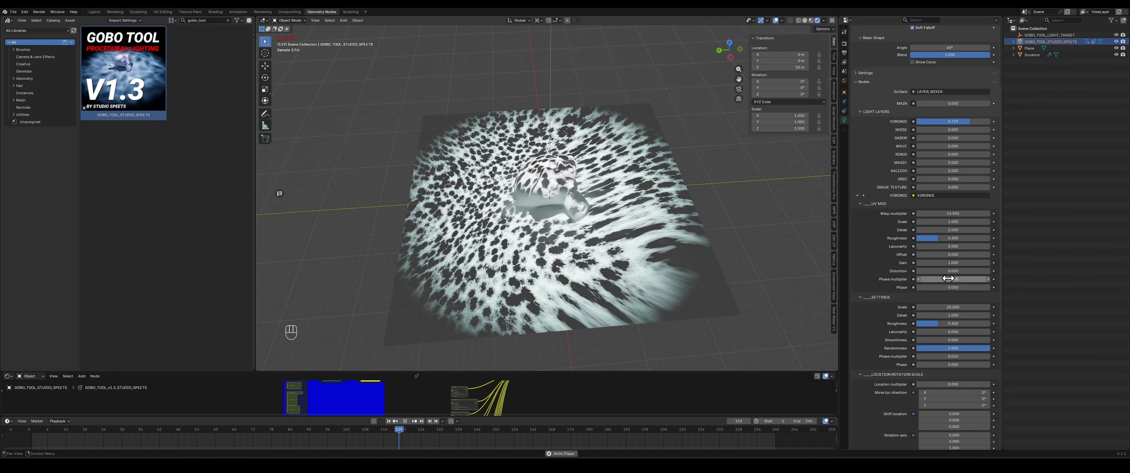
mouse_move(952, 270)
left_mouse_down()
mouse_move(1000, 271)
mouse_move(942, 271)
left_mouse_up()
key("space")
- Raise the spotlight's Radius slightly and replay the animation
scroll(882, 144, "up", 4)
left_click_drag(932, 97, 940, 97)
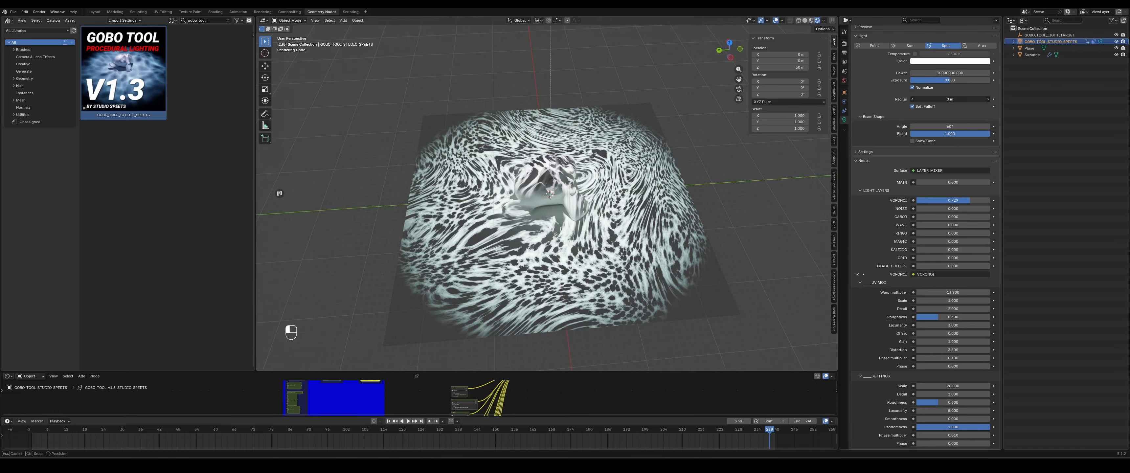
key("space")
- Lower the Voronoi Warp multiplier and replay the animation
key("space")
left_click_drag(953, 293, 938, 292)
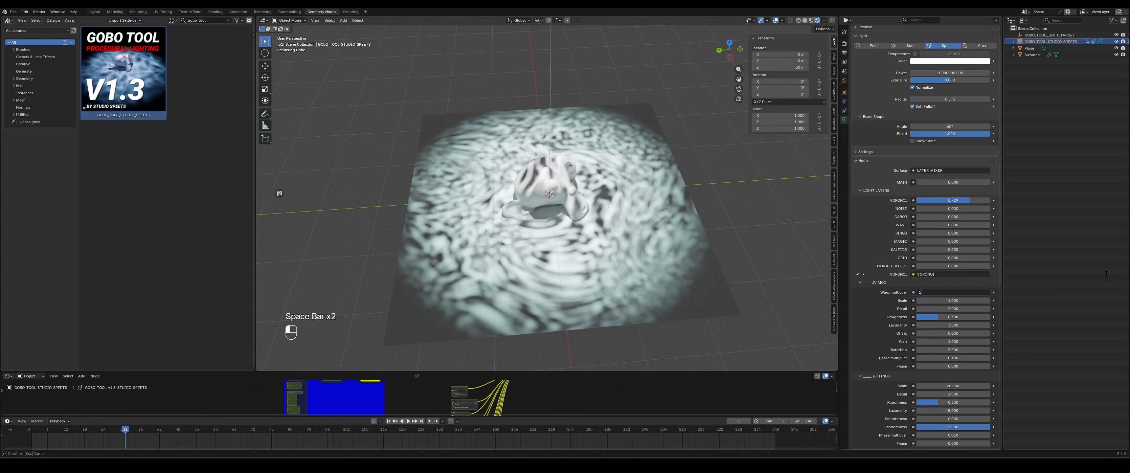
left_click_drag(938, 292, 921, 292)
- Increase the spotlight's Radius to soften the projection and replay the animation
key("space")
key("space")
left_click_drag(942, 99, 949, 99)
left_click_drag(950, 99, 955, 99)
key("space")
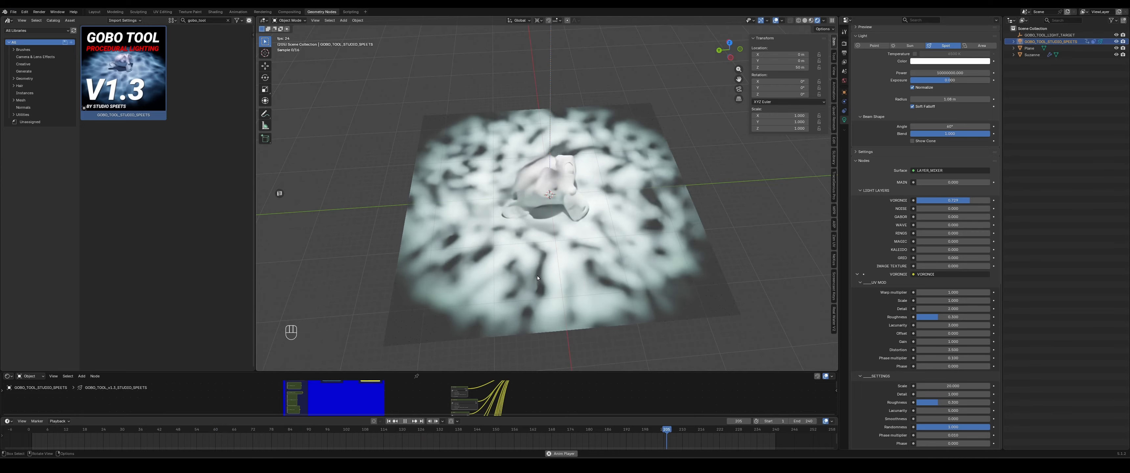
key("space")
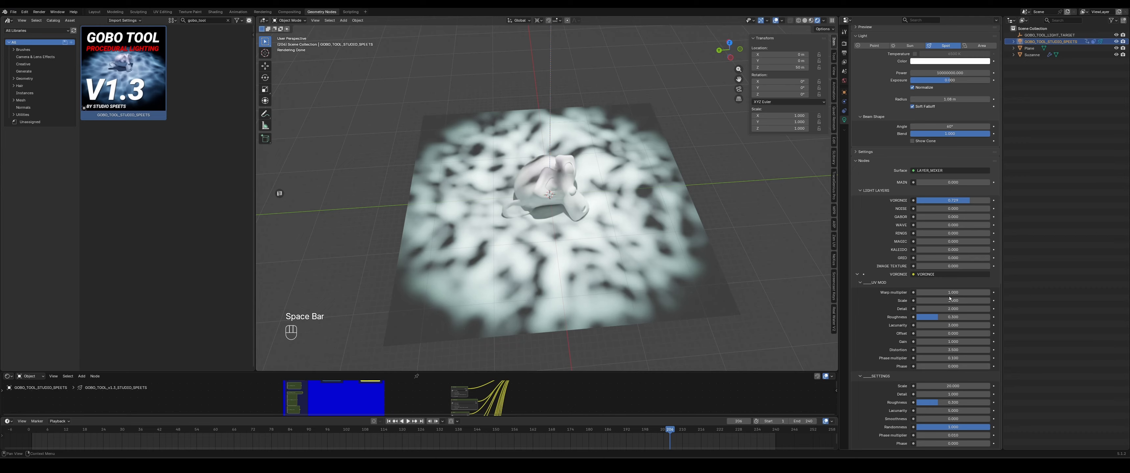
- Set the Voronoi Warp multiplier to 3
left_click(946, 292)
type("3")
key("Return")
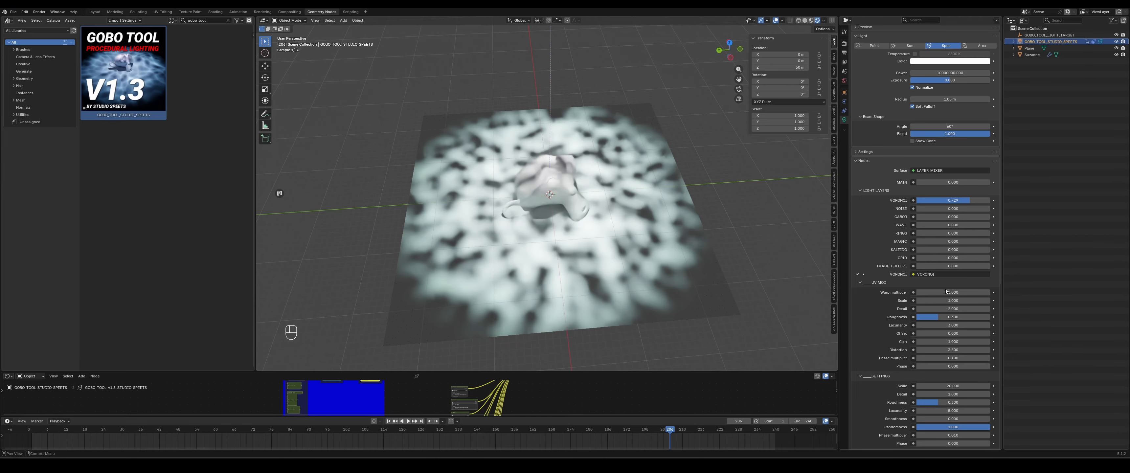
- Add a Hybrid Multifractal noise texture node in the node editor
scroll(916, 290, "down", 5)
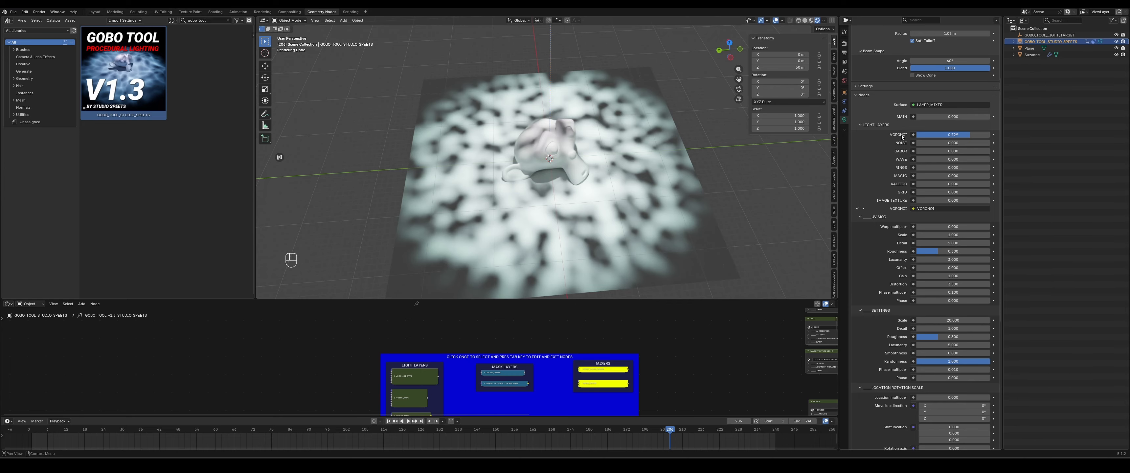
left_click(940, 226)
key("Return")
key("shift+a")
type("hybr")
key("Return")
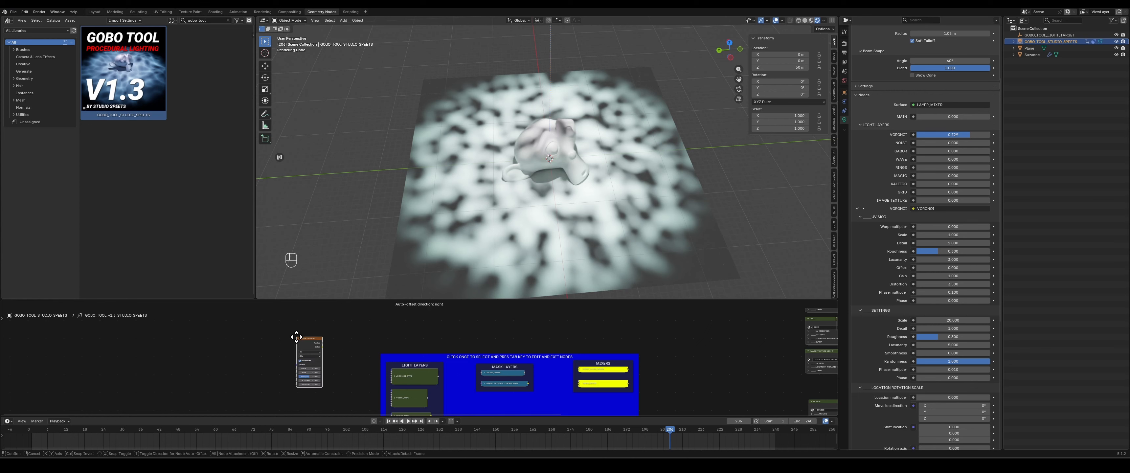
left_click(295, 335)
- Change the noise node's type options, then delete the node
scroll(325, 356, "up", 7)
middle_click_drag(333, 387, 357, 381)
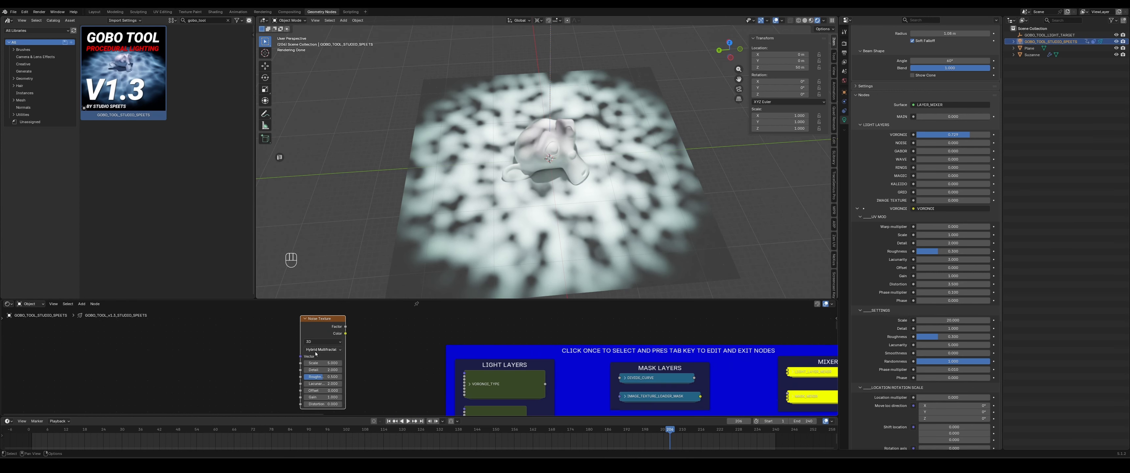
left_click(329, 342)
left_click(325, 379)
middle_click_drag(371, 367, 359, 348)
scroll(351, 361, "up", 1)
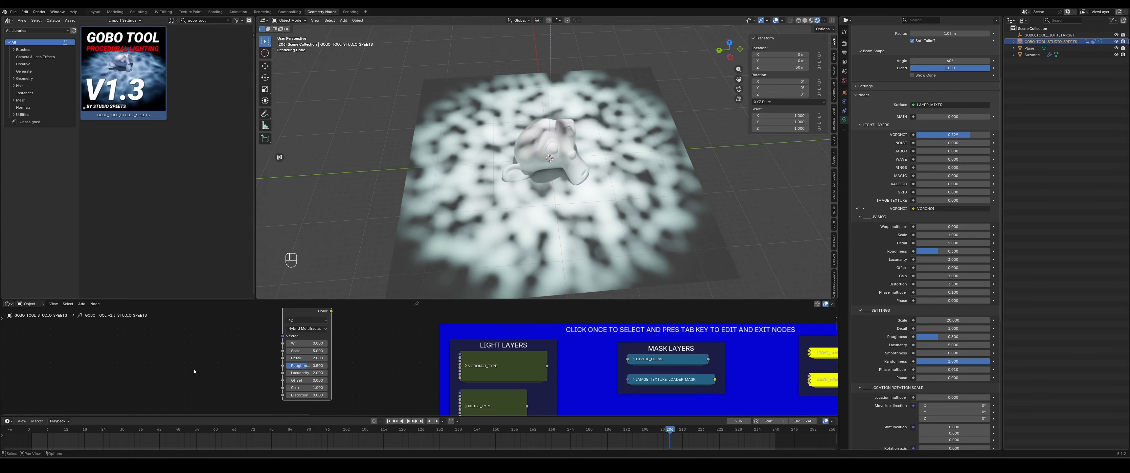
key("Delete")
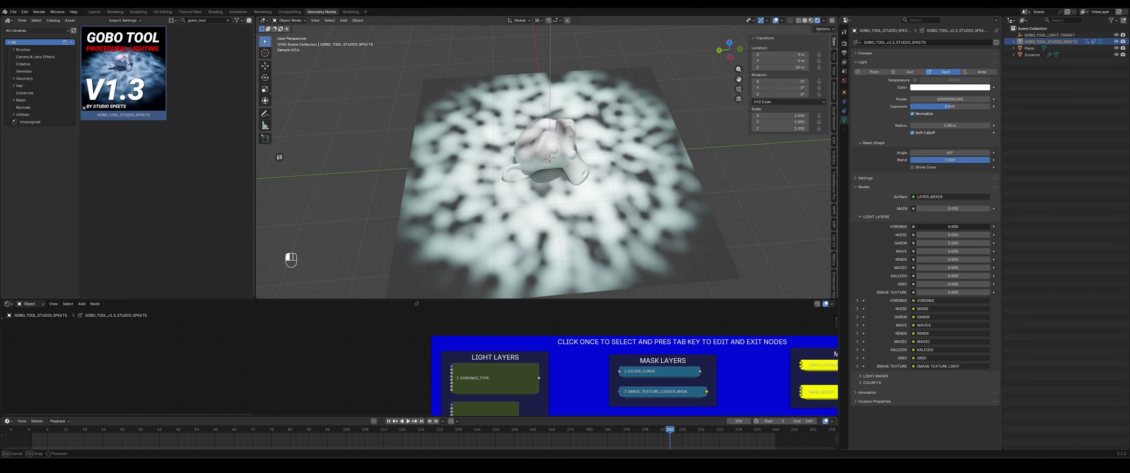
- Set the Voronoi layer to zero, raise the Gabor layer and play the animation
left_click_drag(919, 227, 917, 227)
left_click_drag(918, 243, 954, 243)
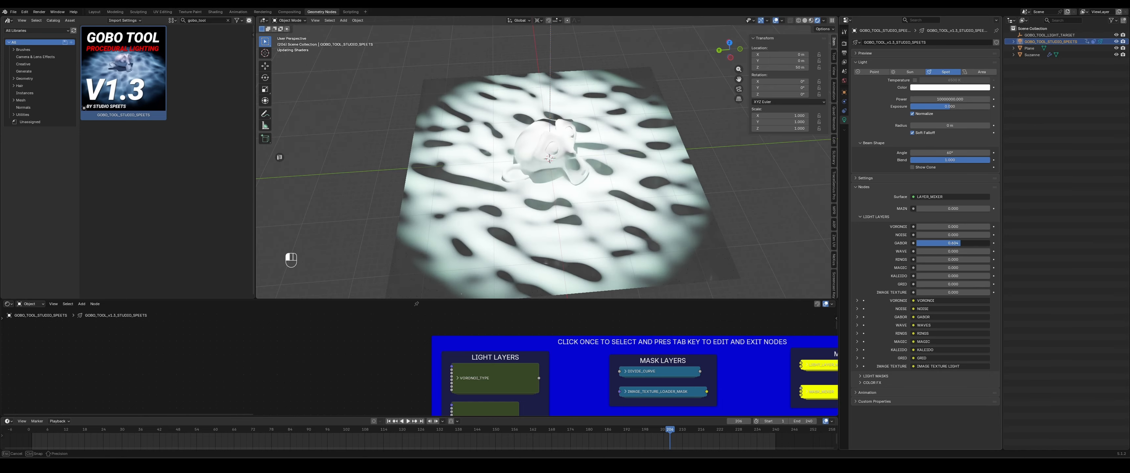
key("space")
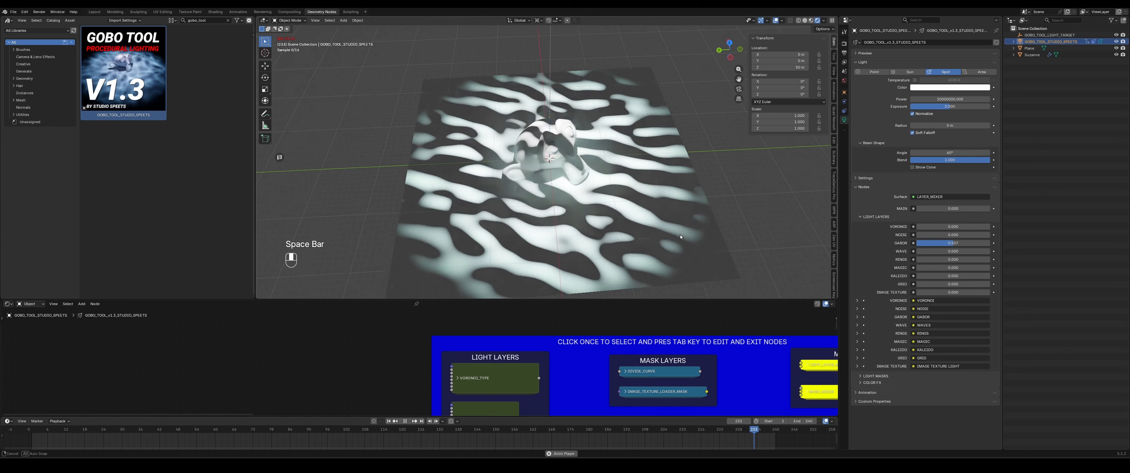
- Expand the Gabor layer settings and set its UV multiplier to 3
middle_click_drag(680, 235, 589, 167)
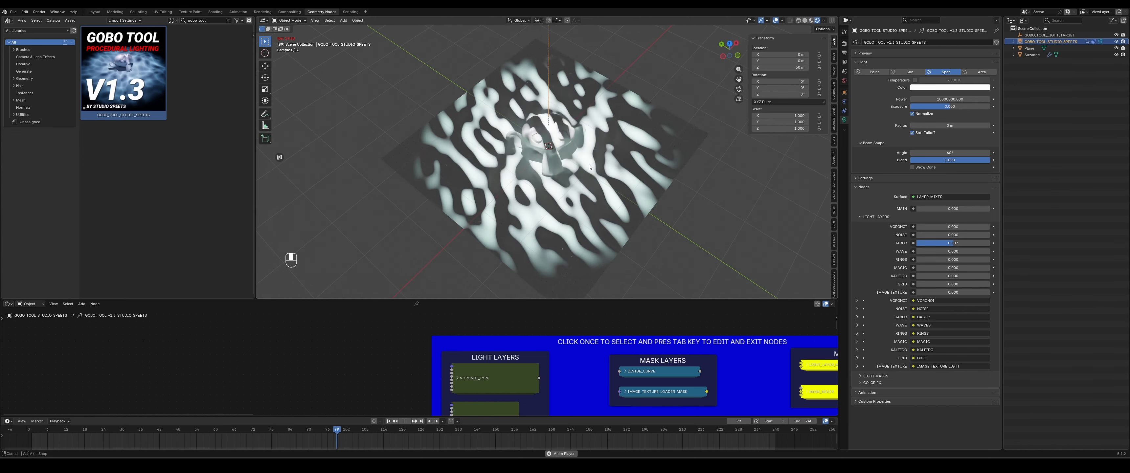
left_click(857, 316)
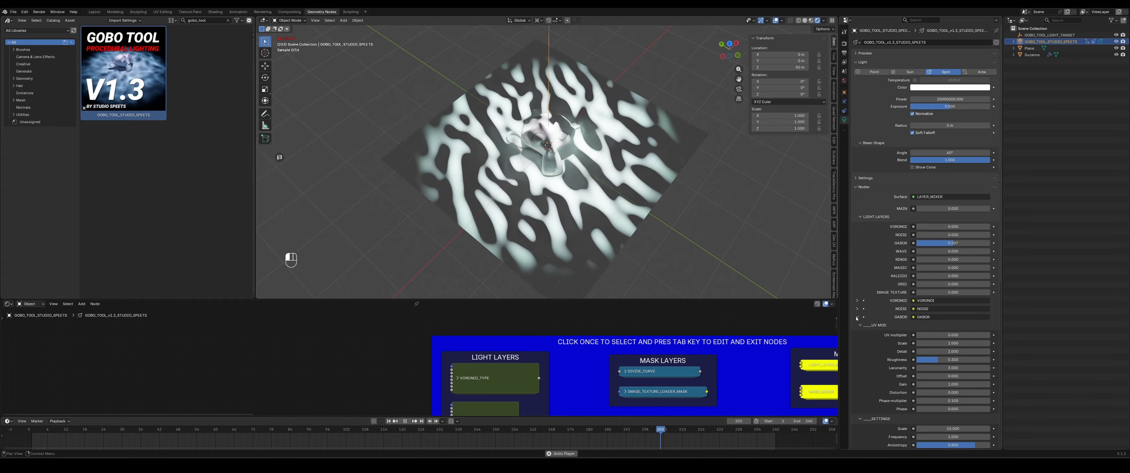
scroll(862, 324, "down", 3)
left_click(948, 283)
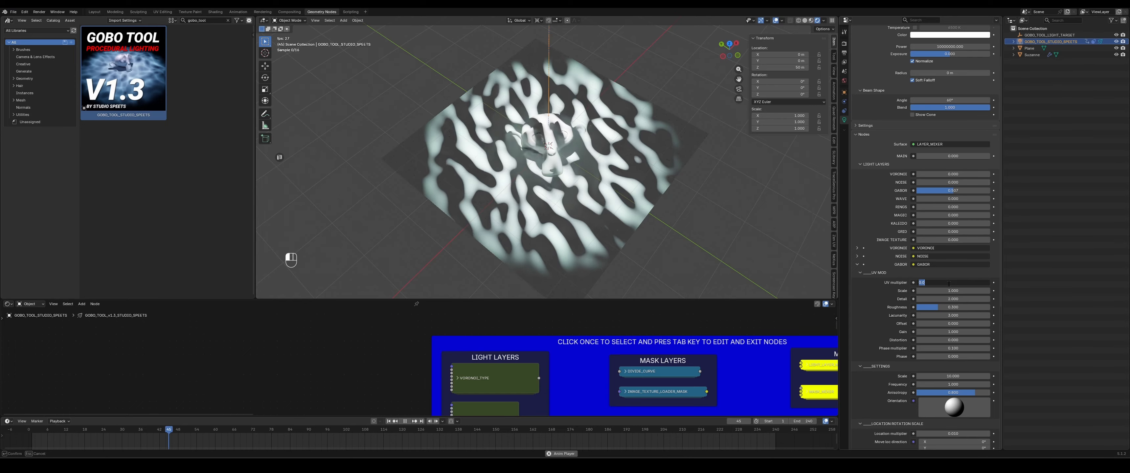
type("3")
key("Return")
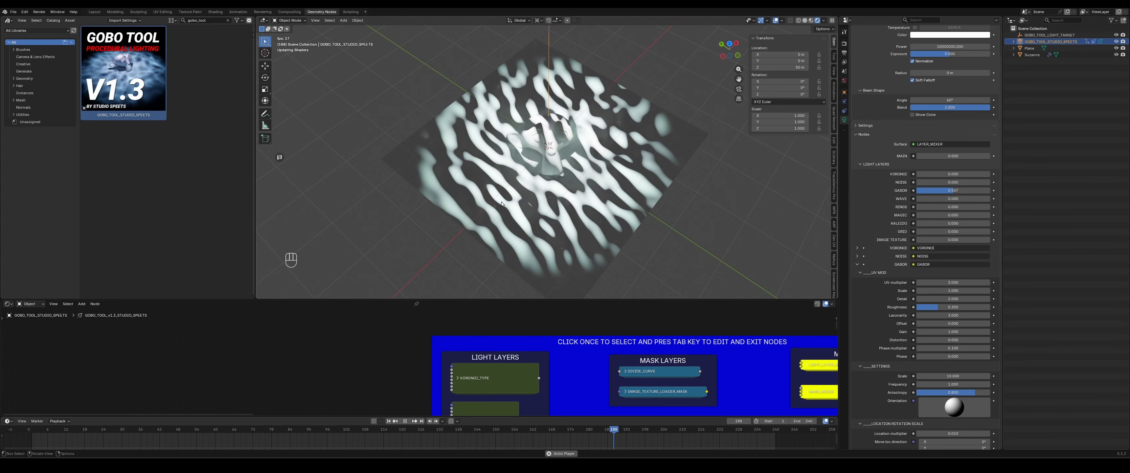
- Raise the Gabor Scale and set its Phase multiplier to 0.01
left_click_drag(952, 291, 989, 290)
left_click(961, 348)
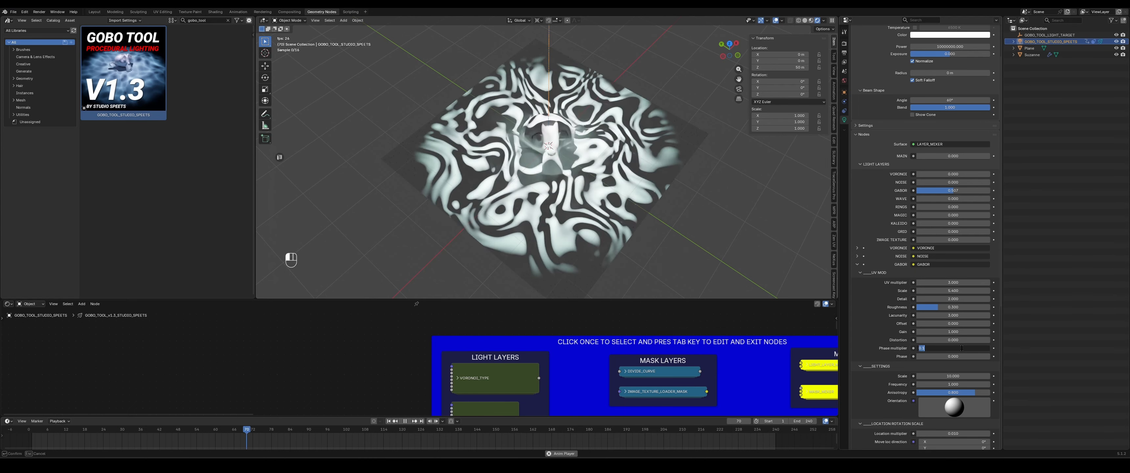
type("0.01")
key("Return")
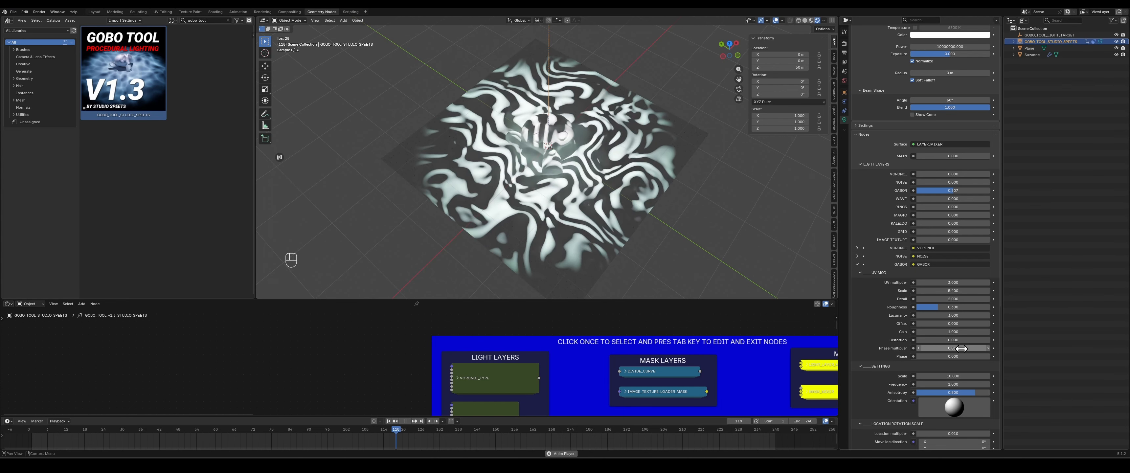
- Move the spotlight to a new position off to the side of the plane
middle_click_drag(676, 192, 638, 194)
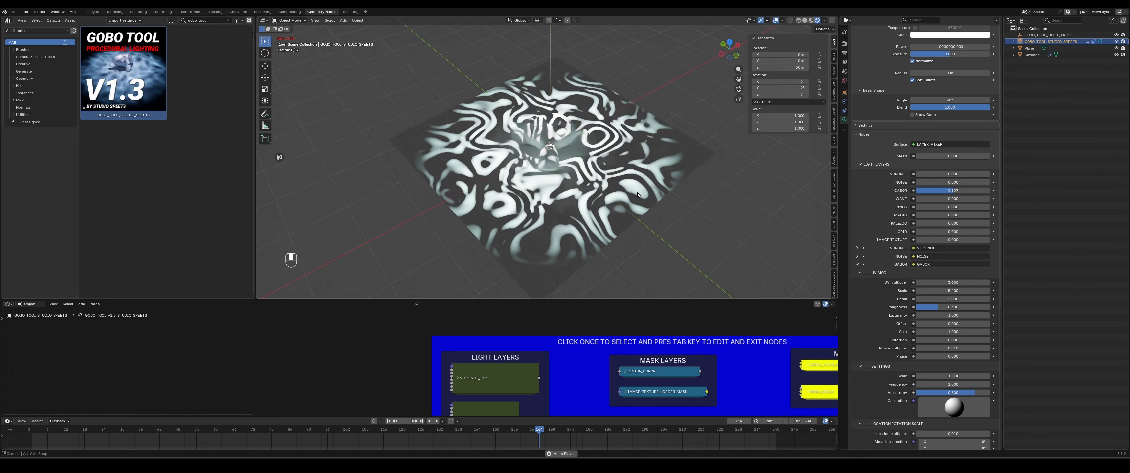
scroll(598, 178, "up", 6)
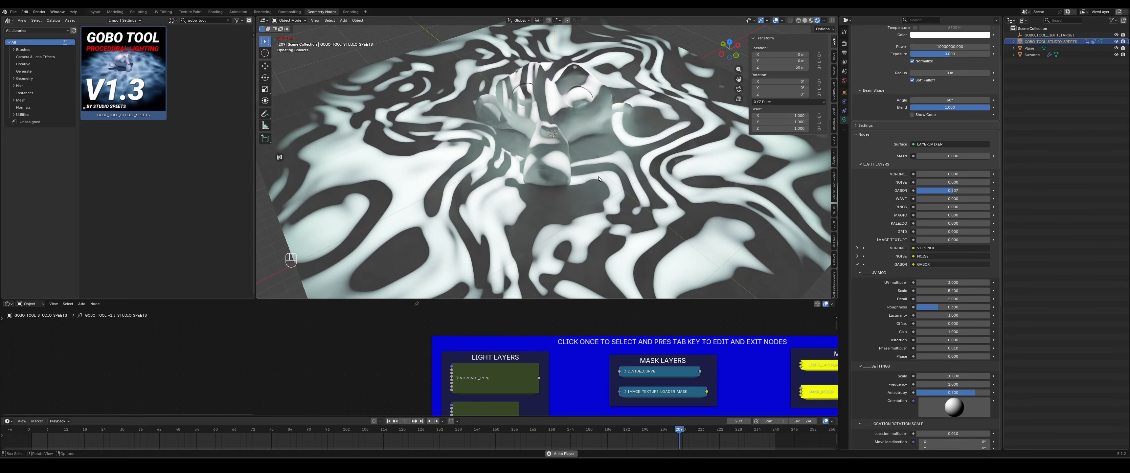
scroll(596, 184, "down", 6)
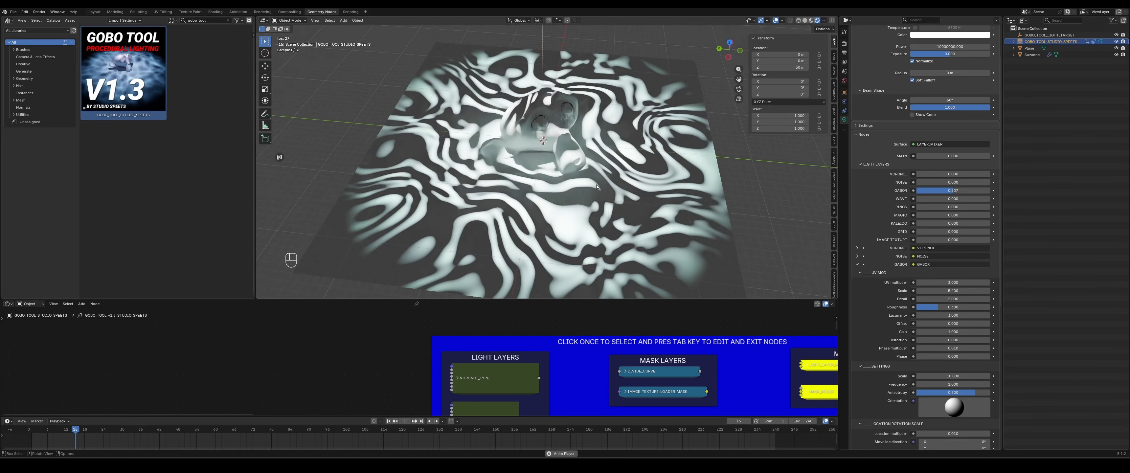
key("g")
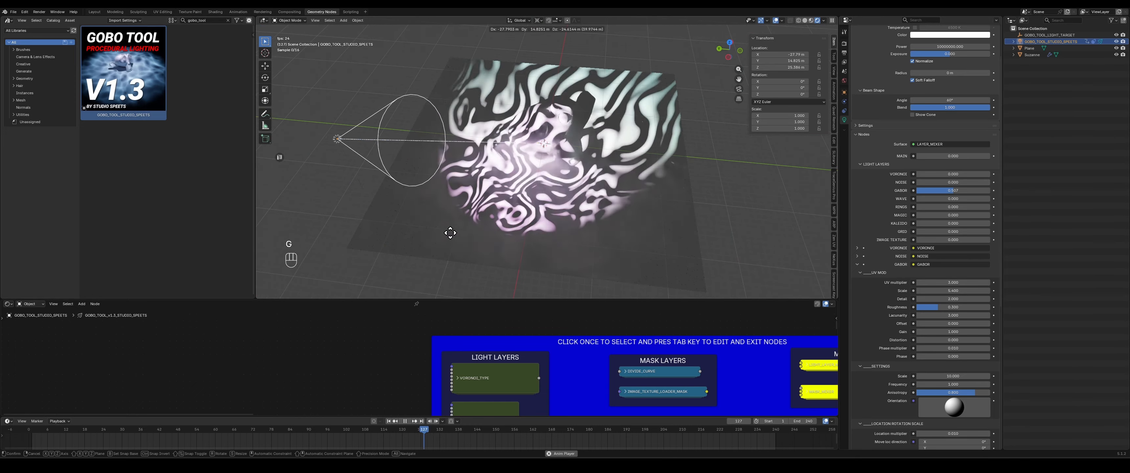
left_click(352, 249)
- Increase the spotlight's Radius and preview the animation close to the monkey
scroll(942, 123, "up", 3)
left_click_drag(945, 125, 995, 126)
mouse_move(614, 177)
middle_mouse_down()
mouse_move(635, 182)
mouse_move(621, 185)
middle_mouse_up()
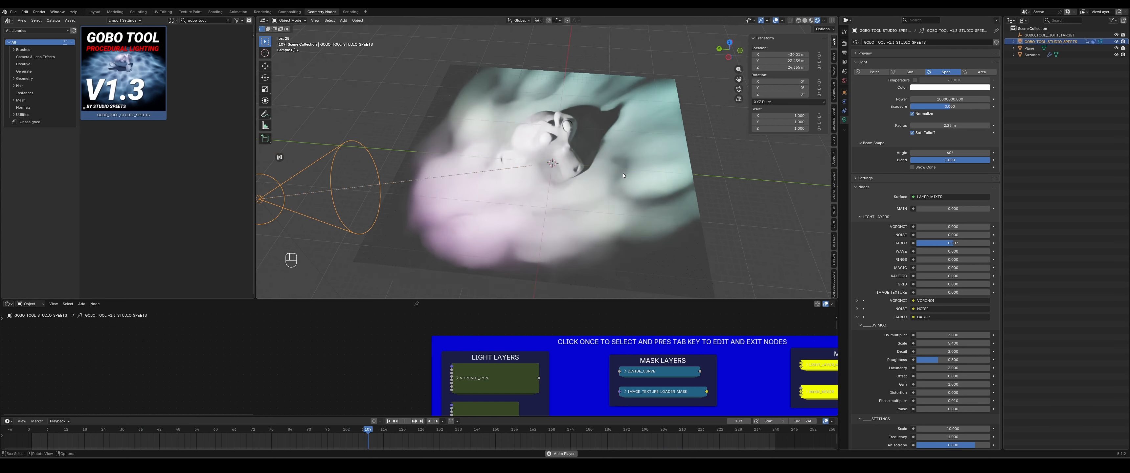
scroll(635, 183, "up", 4)
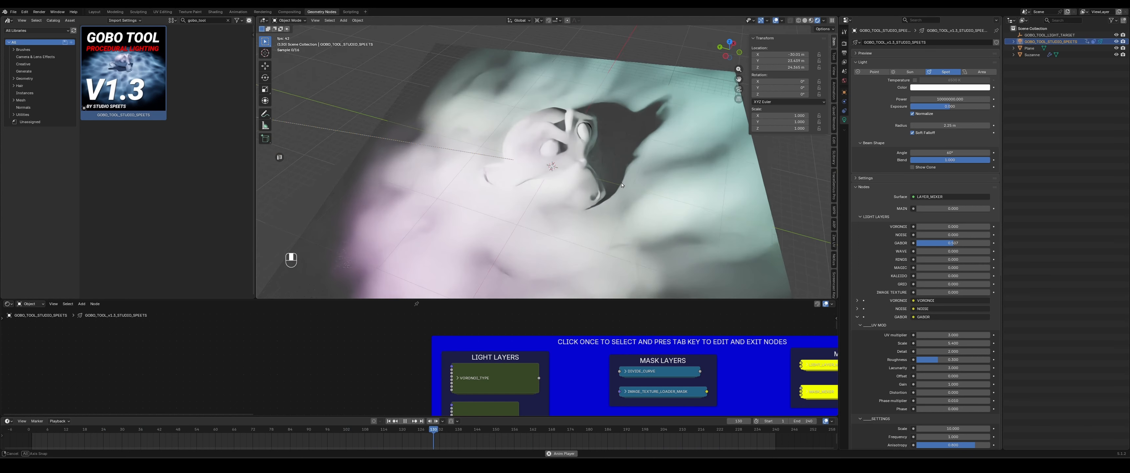
key("space")
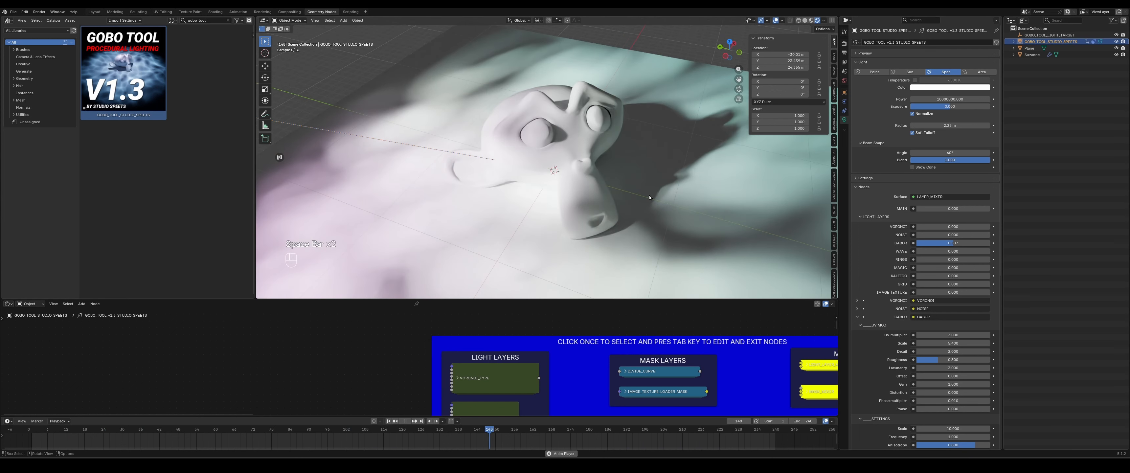
key("space")
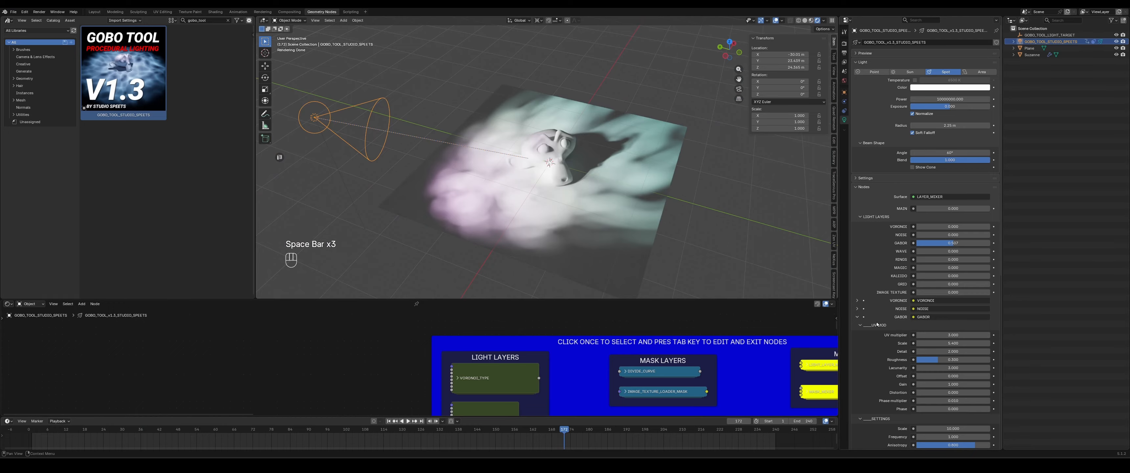
- Collapse the Gabor layer's settings
scroll(887, 339, "down", 2)
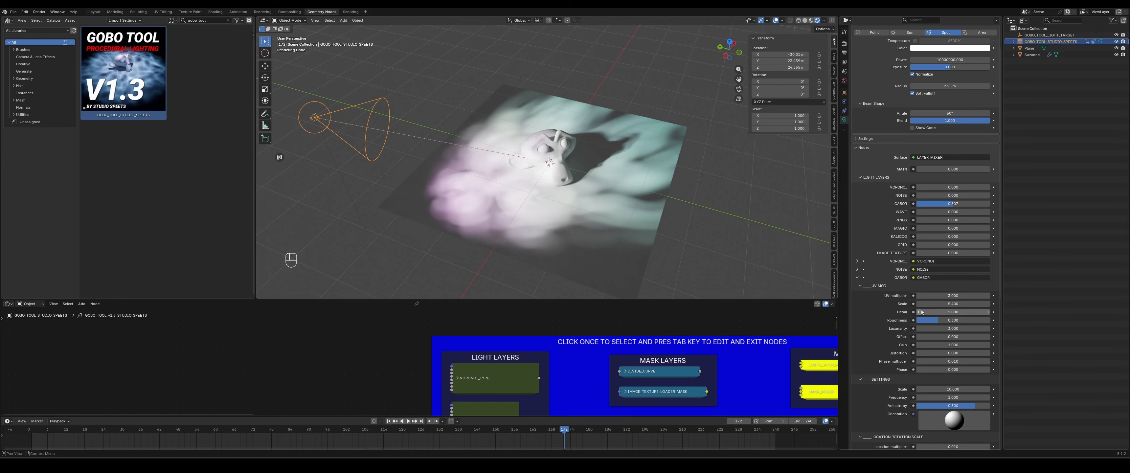
left_click(934, 297)
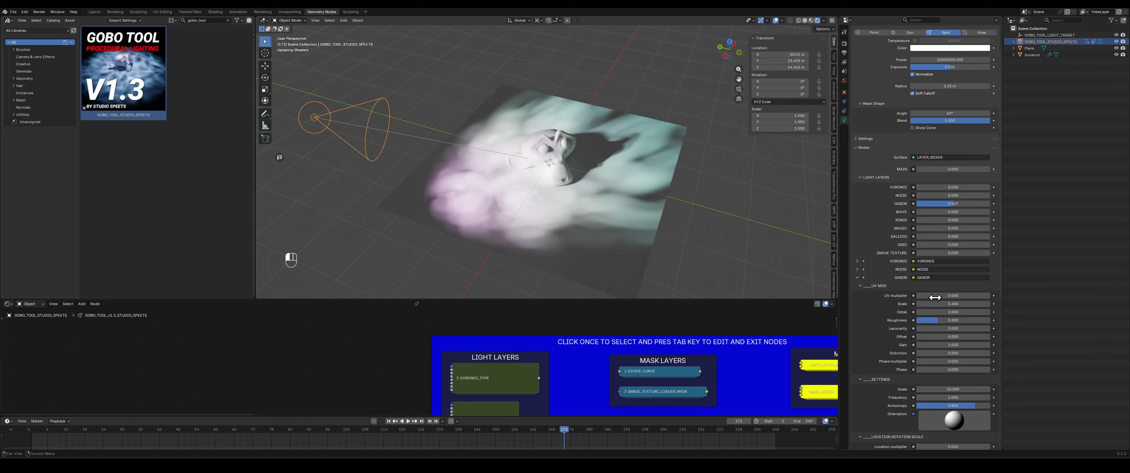
left_click(904, 277)
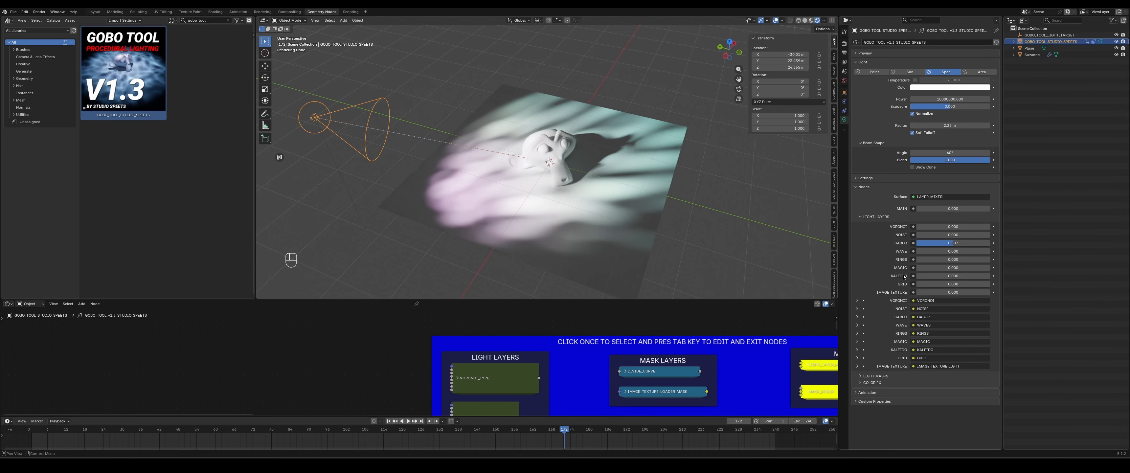
- Lower the Gabor layer and reduce the spotlight's Radius
left_click_drag(953, 245, 989, 226)
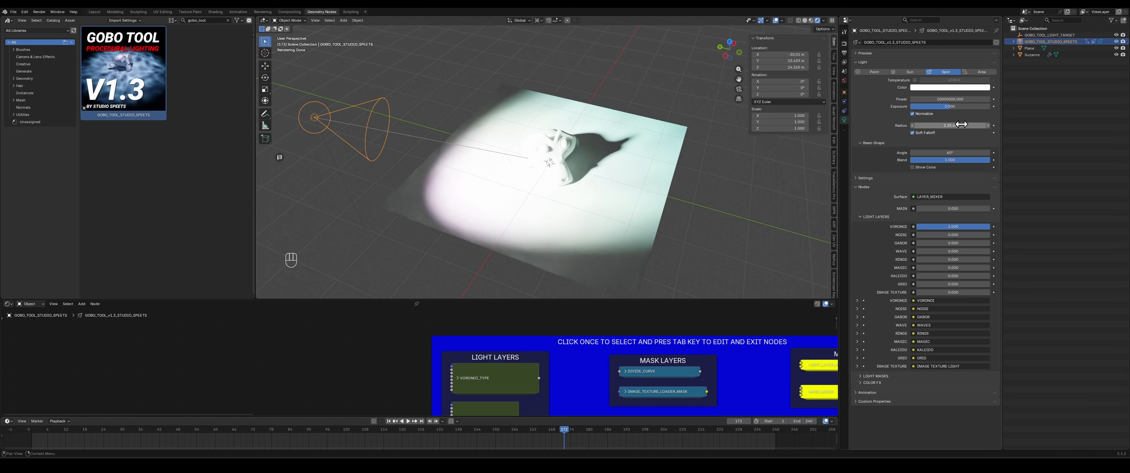
left_click_drag(960, 125, 923, 125)
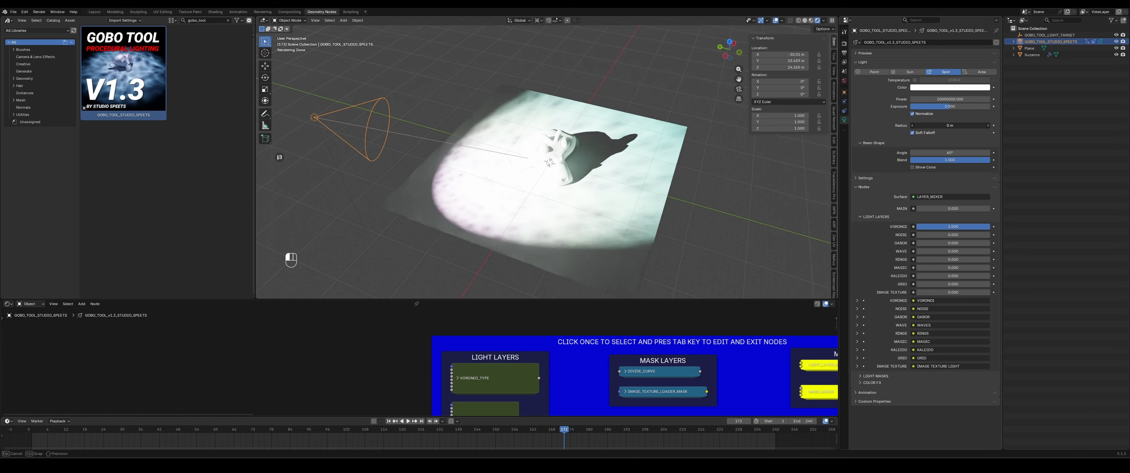
- Raise the Voronoi light layer's strength to about 0.71
left_click_drag(923, 125, 923, 125)
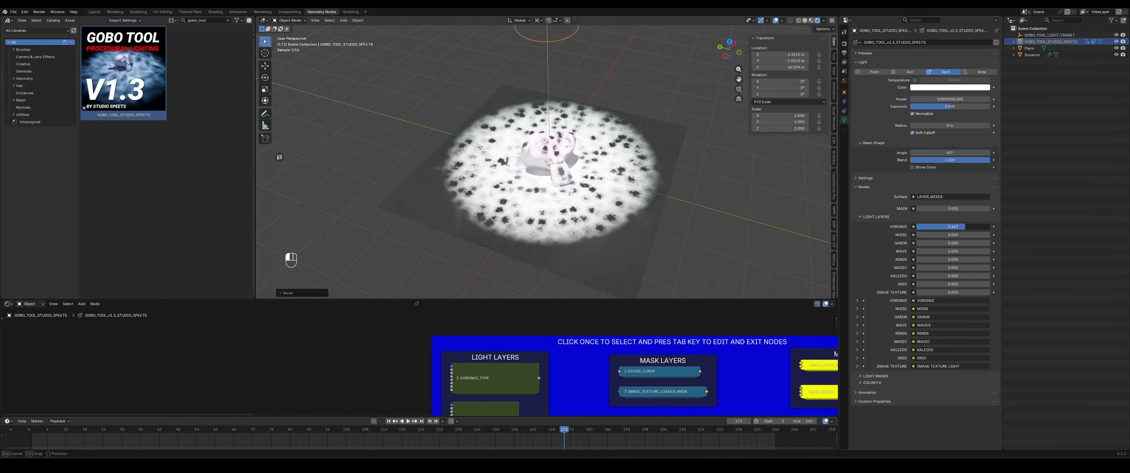
left_click_drag(987, 226, 973, 228)
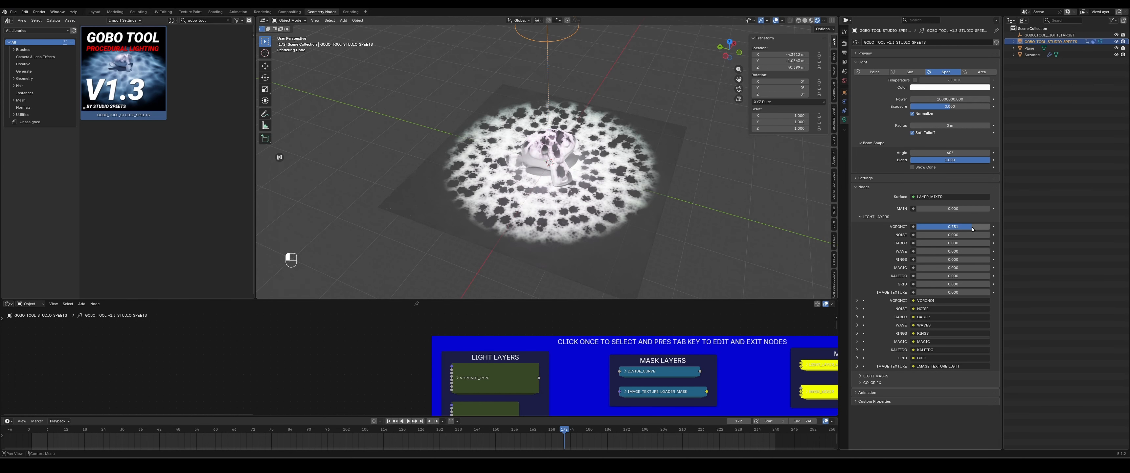
- Expand the Voronoi layer's Settings section and adjust its Scale value
left_click(857, 301)
scroll(870, 291, "down", 3)
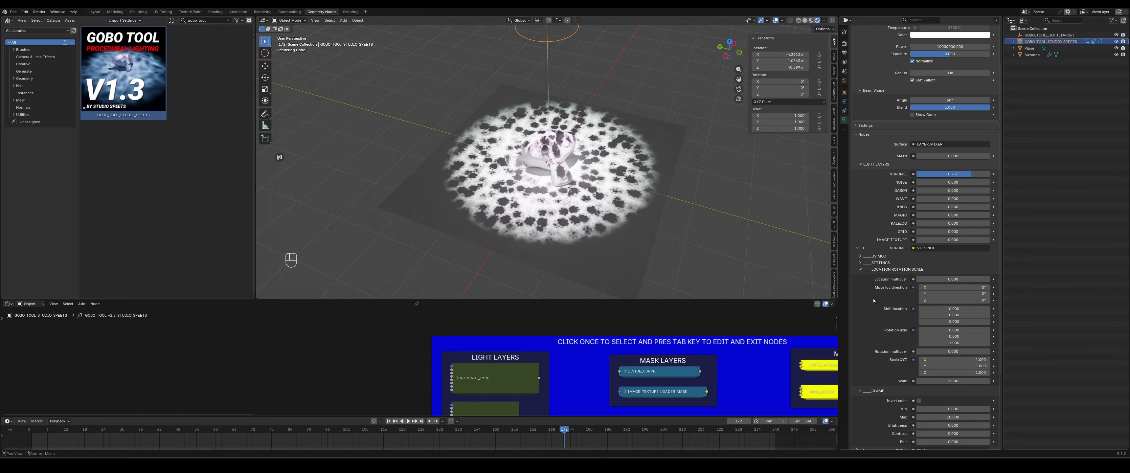
left_click(876, 270)
left_click(875, 280)
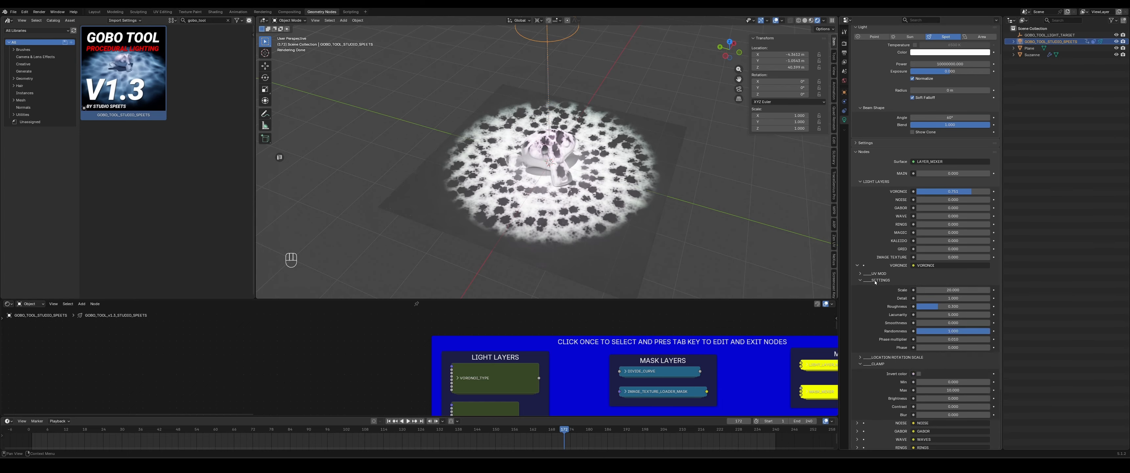
scroll(872, 284, "down", 2)
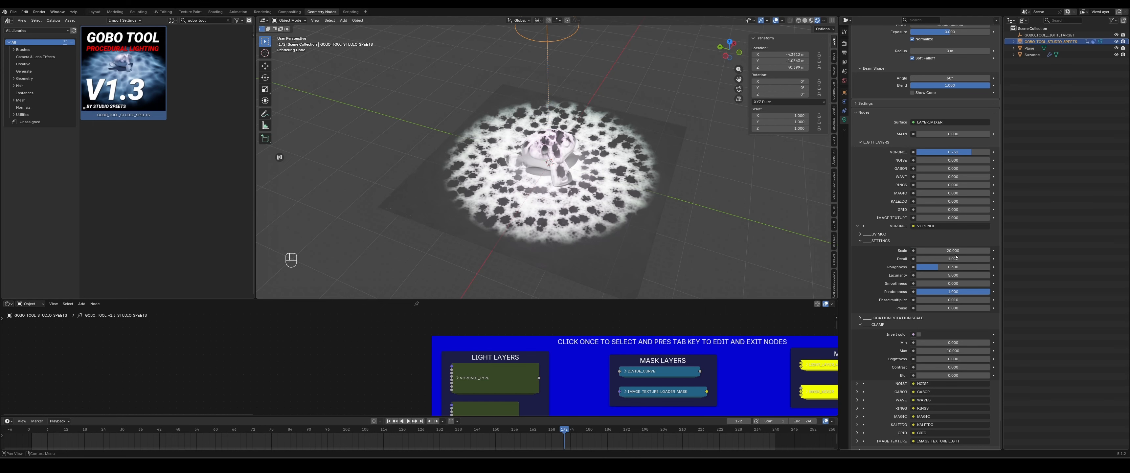
mouse_move(952, 251)
left_mouse_down()
mouse_move(910, 250)
mouse_move(961, 259)
left_mouse_up()
- Zoom in on the plane and preview the animated Voronoi pattern
scroll(586, 197, "up", 8)
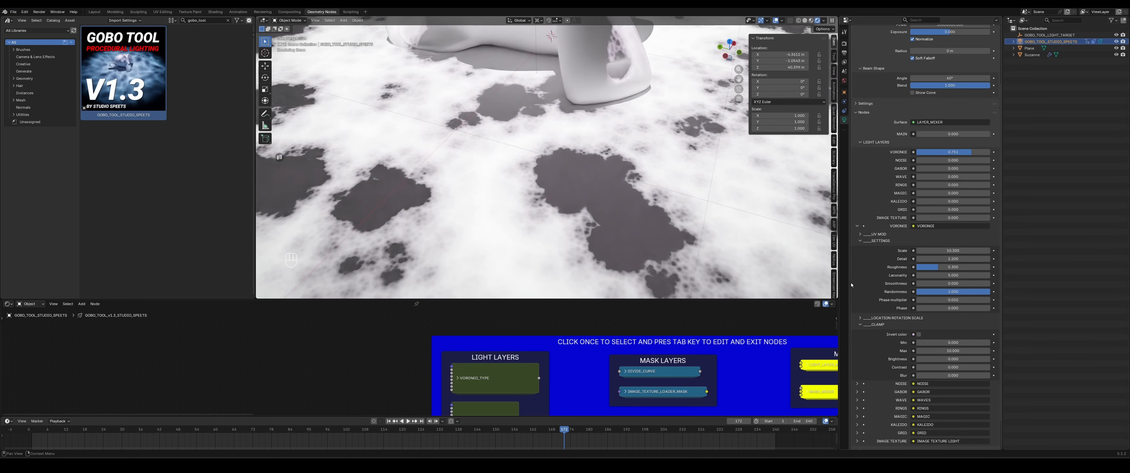
key("space")
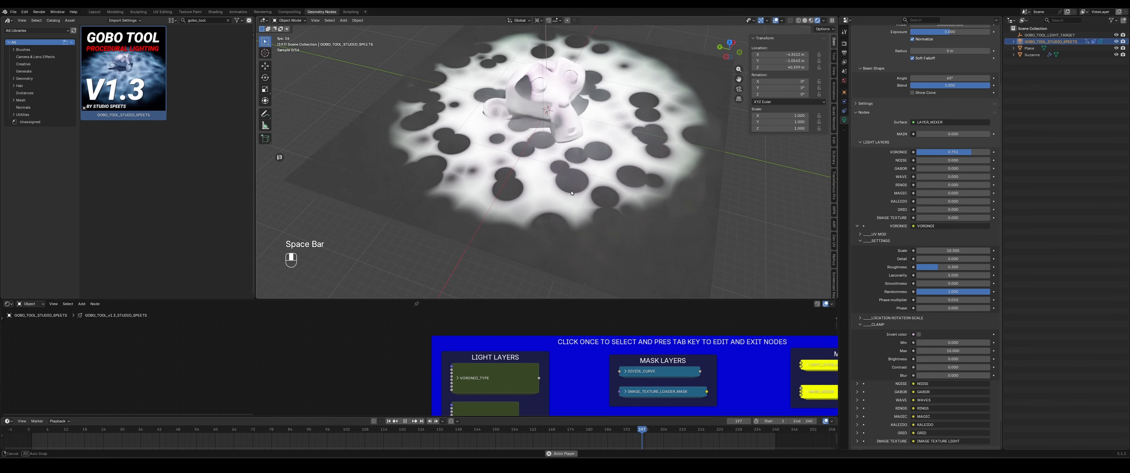
key("space")
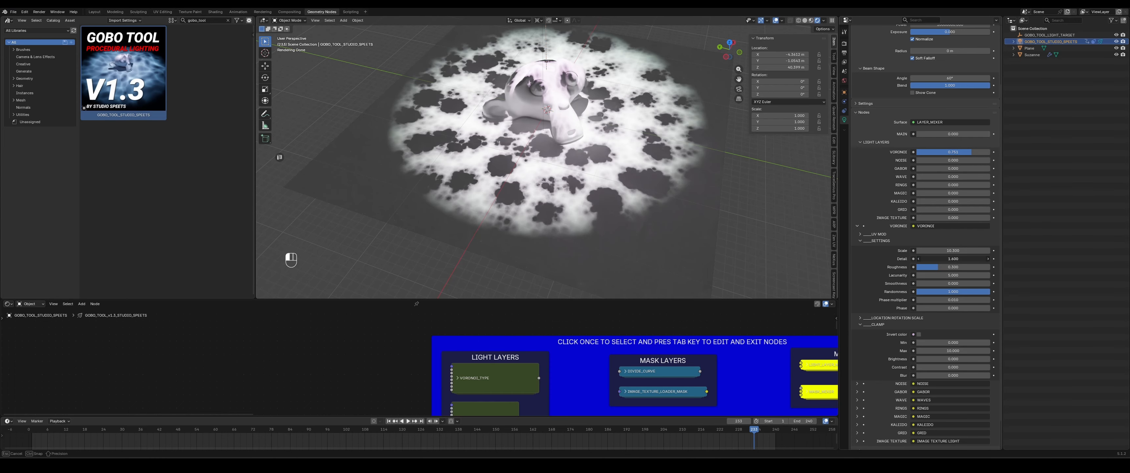
- Adjust the Voronoi layer's Smoothness value
left_click_drag(953, 258, 1015, 283)
right_click(967, 267)
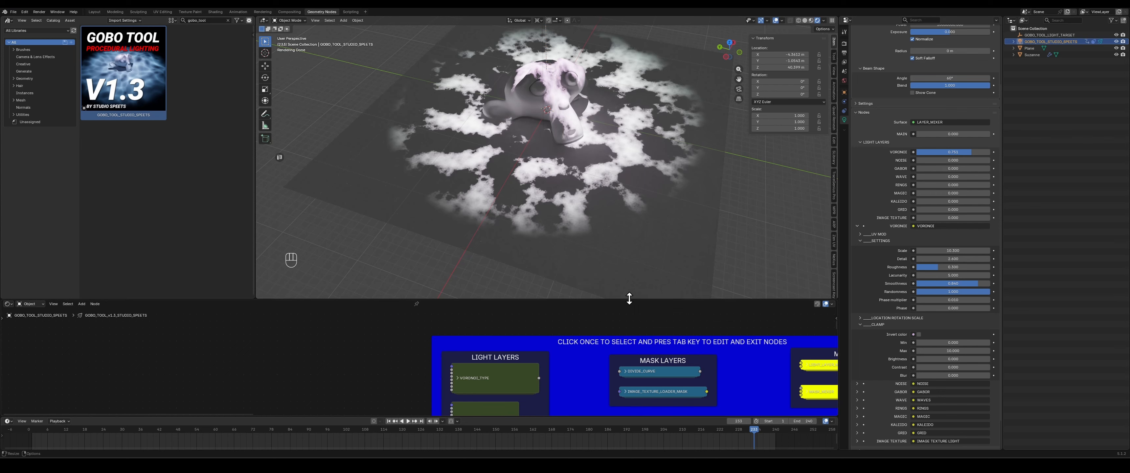
- Enlarge the 3D viewport by lowering its border with the node editor
left_click_drag(629, 298, 638, 344)
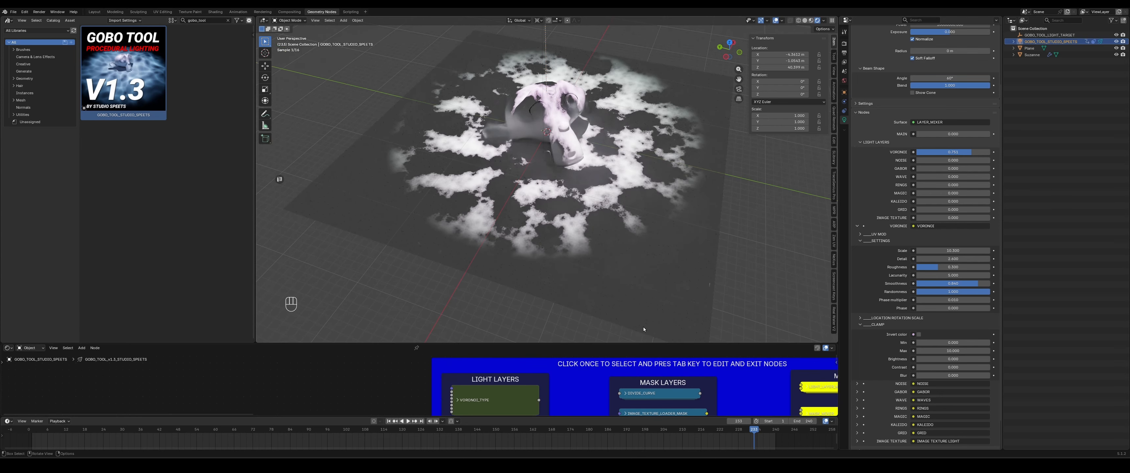
middle_click_drag(616, 192, 607, 204)
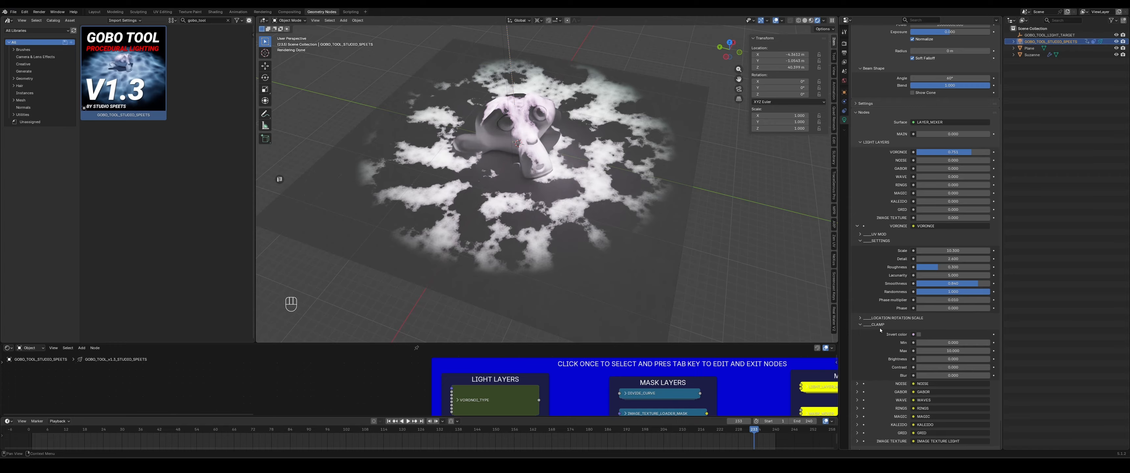
- Set the Voronoi layer's Phase multiplier to 0.05 and play the animation
left_click(950, 301)
key("Return")
key("space")
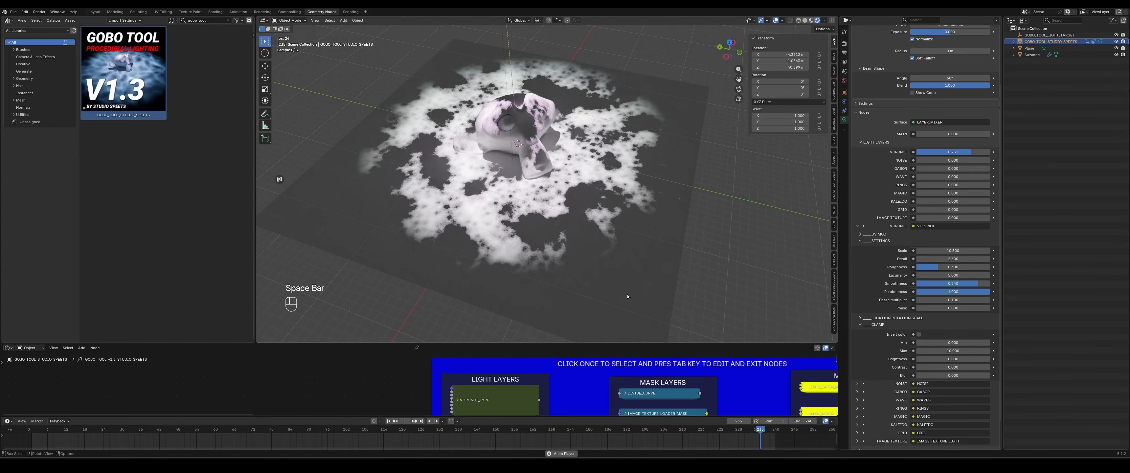
left_click(958, 300)
type("0.05")
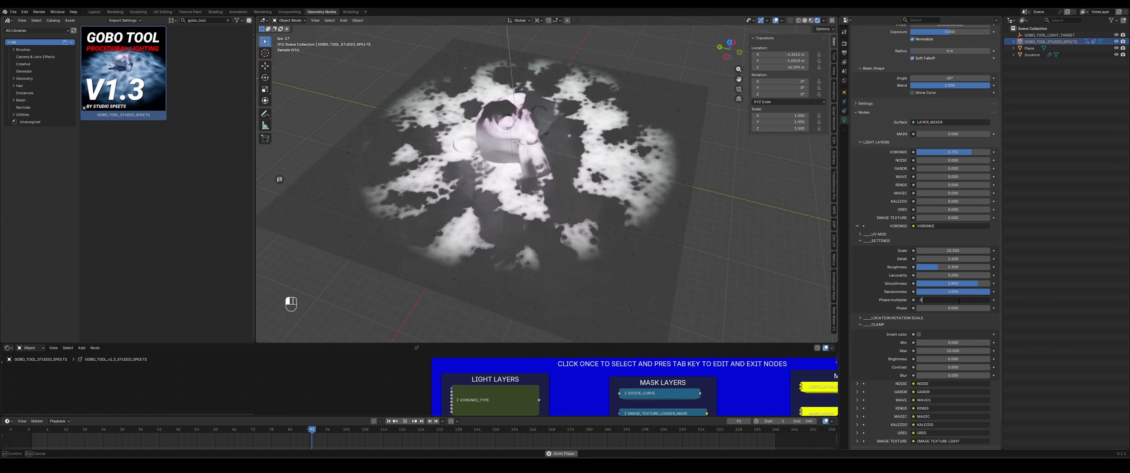
key("Return")
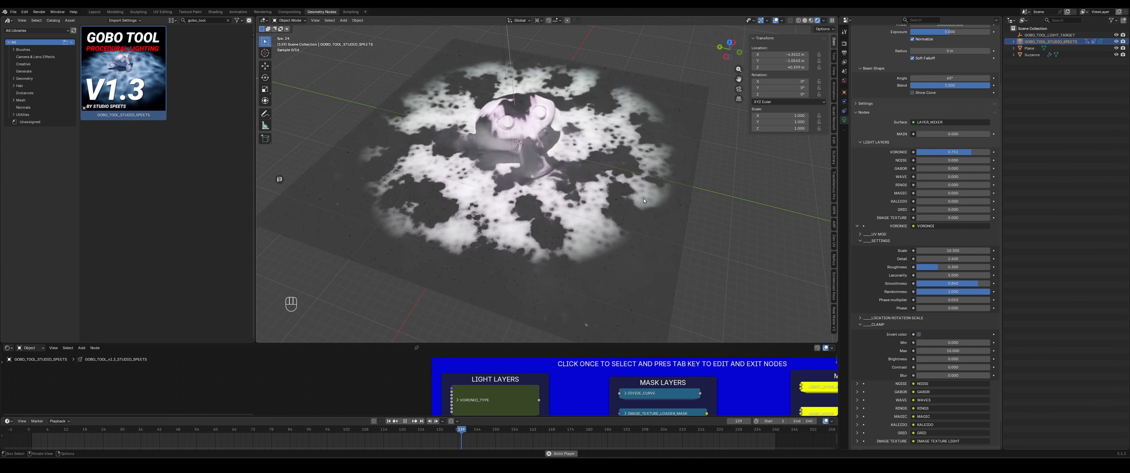
- Collapse the Voronoi Settings section, open UV Mod and lower its Warp multiplier to a negative value
left_click(879, 240)
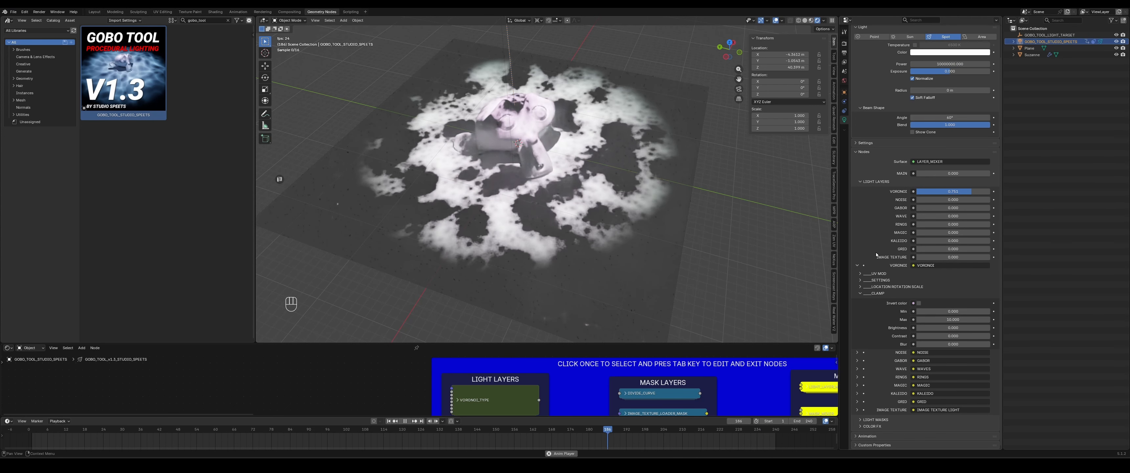
left_click(878, 274)
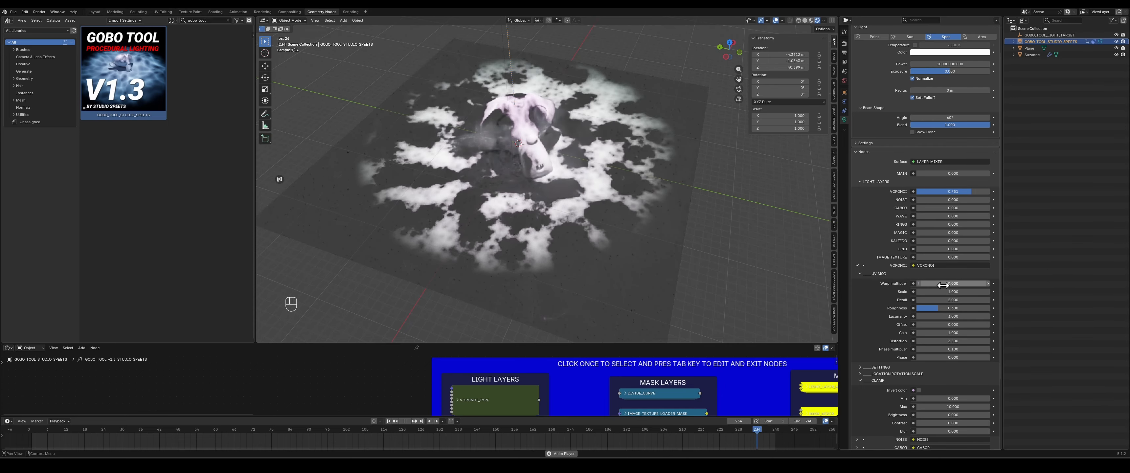
mouse_move(953, 283)
left_mouse_down()
mouse_move(977, 283)
mouse_move(940, 283)
left_mouse_up()
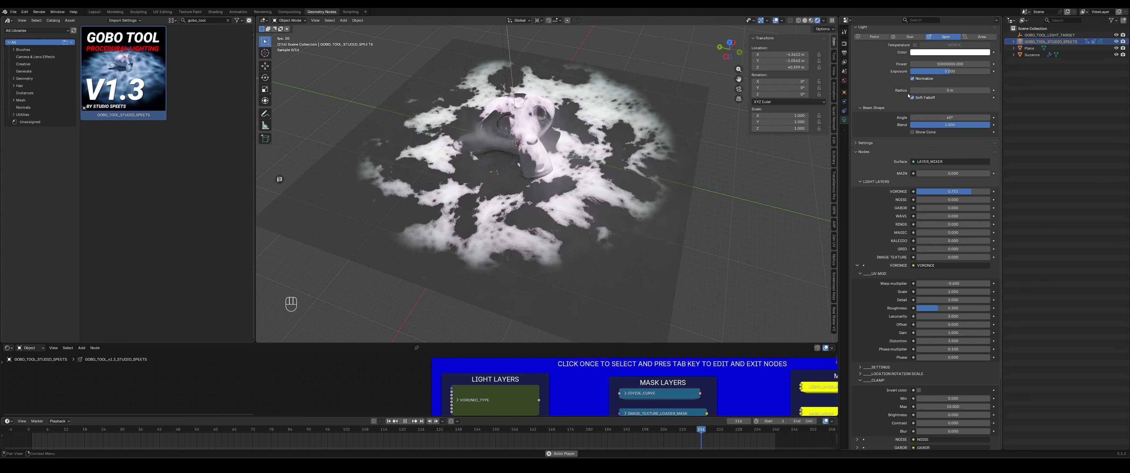
- Increase the spotlight's Radius to about 2.58 m and inspect the softened pattern up close
left_click_drag(950, 90, 980, 90)
left_click_drag(980, 90, 979, 90)
key("space")
middle_click_drag(557, 220, 582, 204)
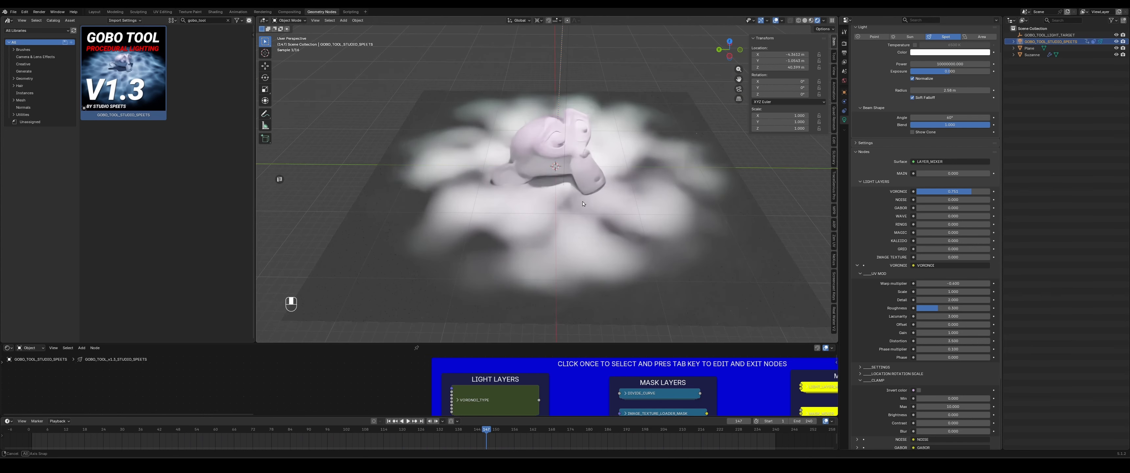
scroll(582, 203, "up", 5)
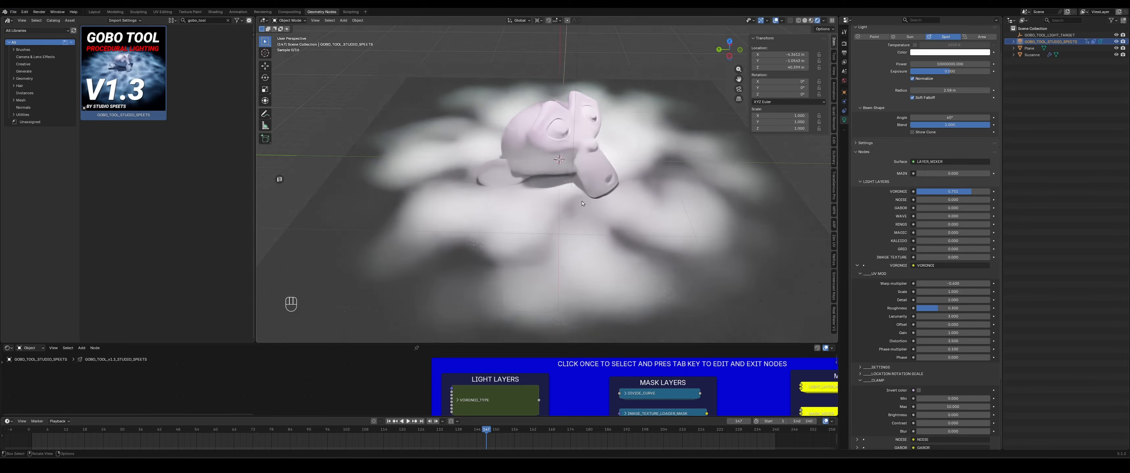
- Collapse the Voronoi layer's sections and its settings panel
scroll(579, 202, "down", 1)
scroll(881, 282, "down", 4)
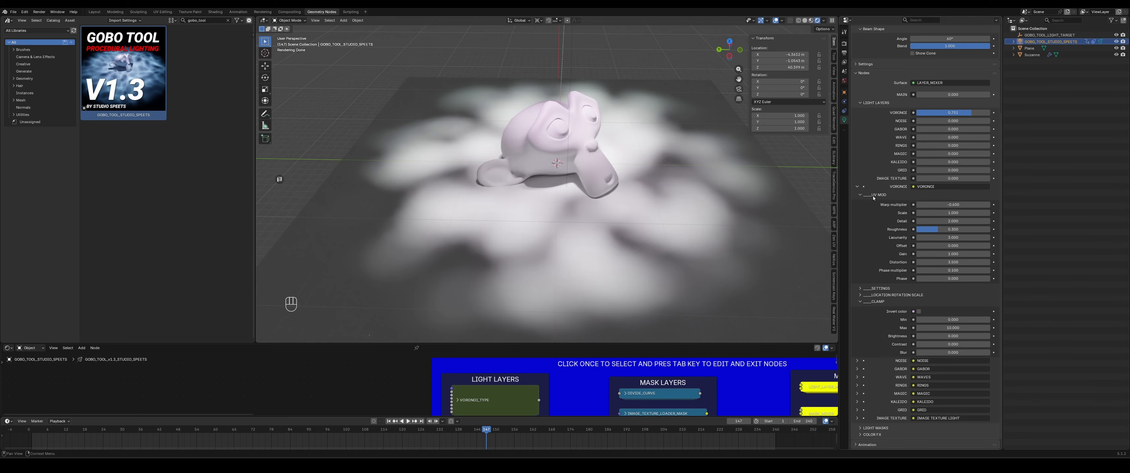
left_click(874, 288)
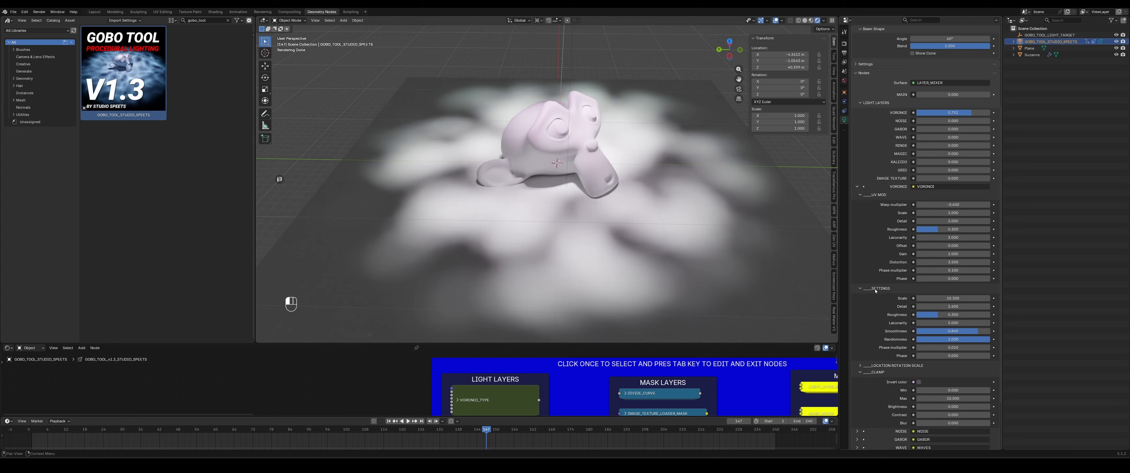
left_click(879, 195)
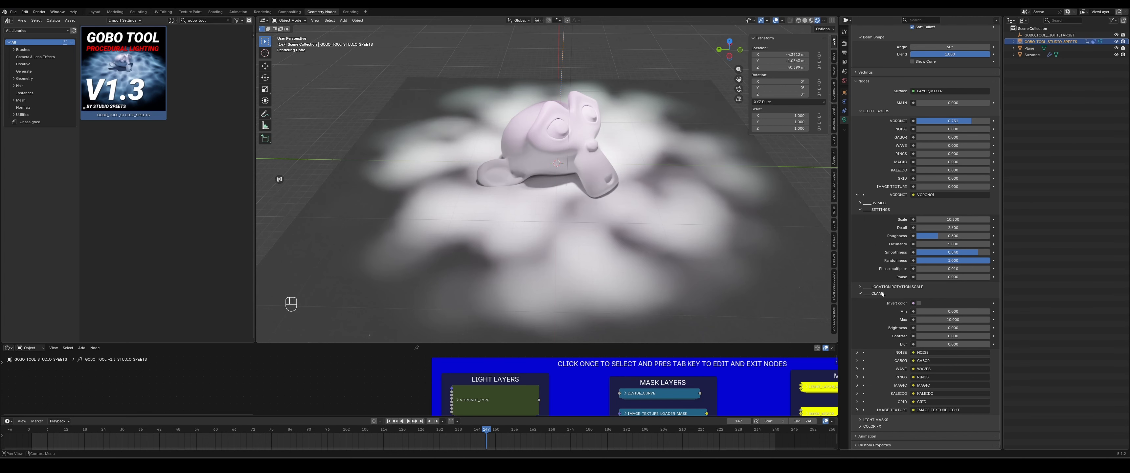
left_click(857, 195)
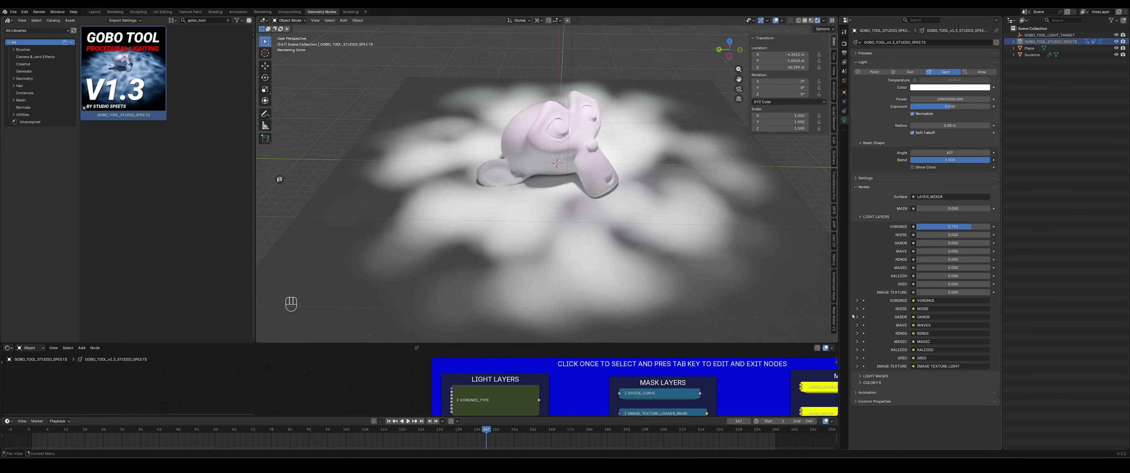
- Expand the Gabor layer's settings, leaving only its Clamp section open
left_click(857, 316)
scroll(887, 350, "down", 3)
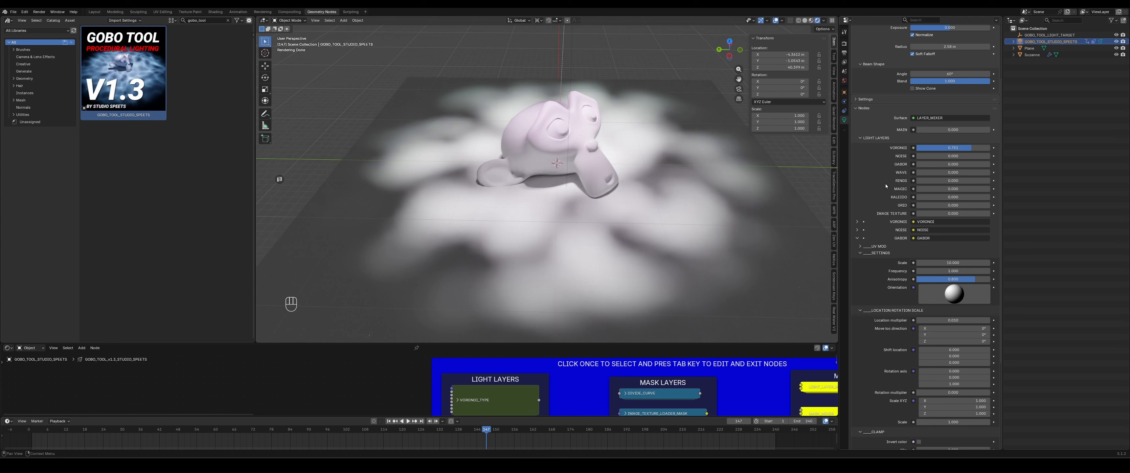
left_click(872, 246)
left_click(872, 247)
left_click(871, 253)
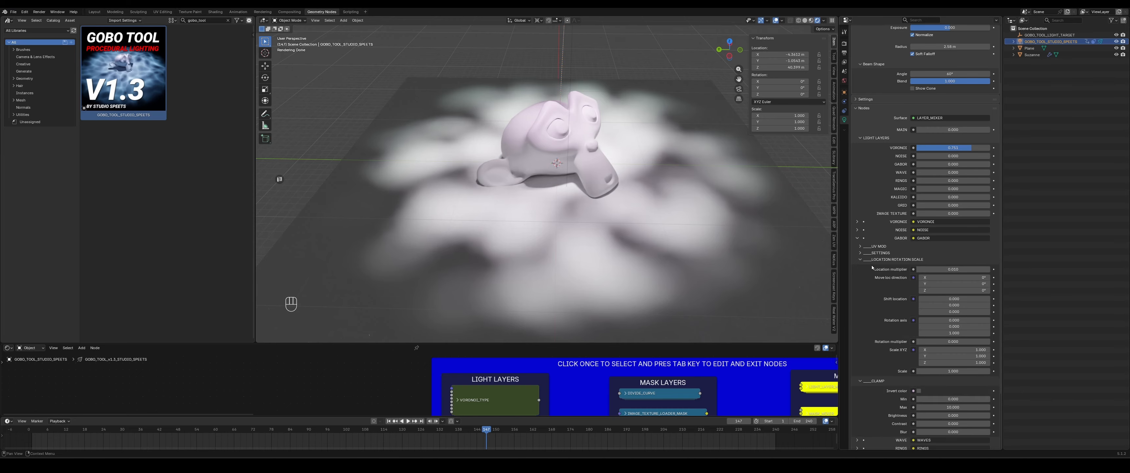
left_click(863, 259)
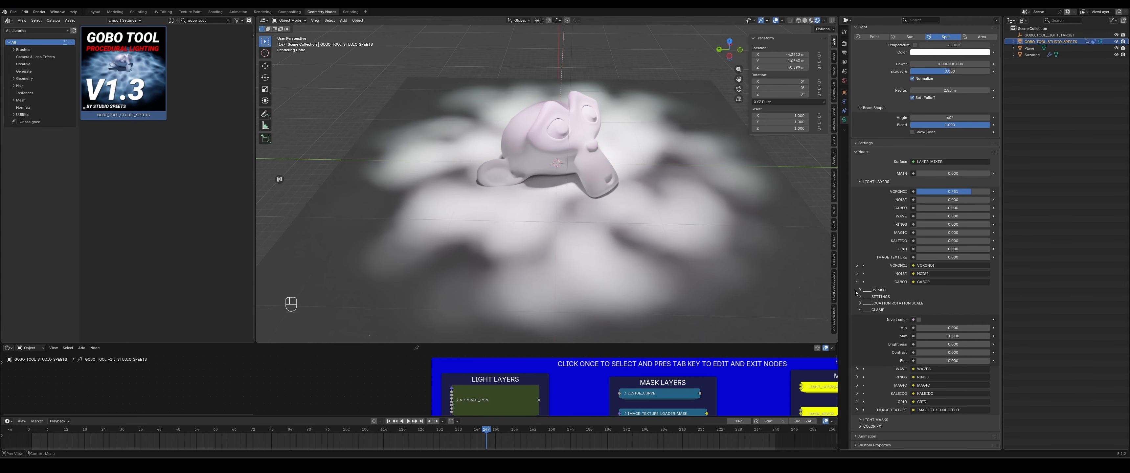
- Raise the Gabor light layer's strength and preview the animation
left_click_drag(940, 192, 959, 207)
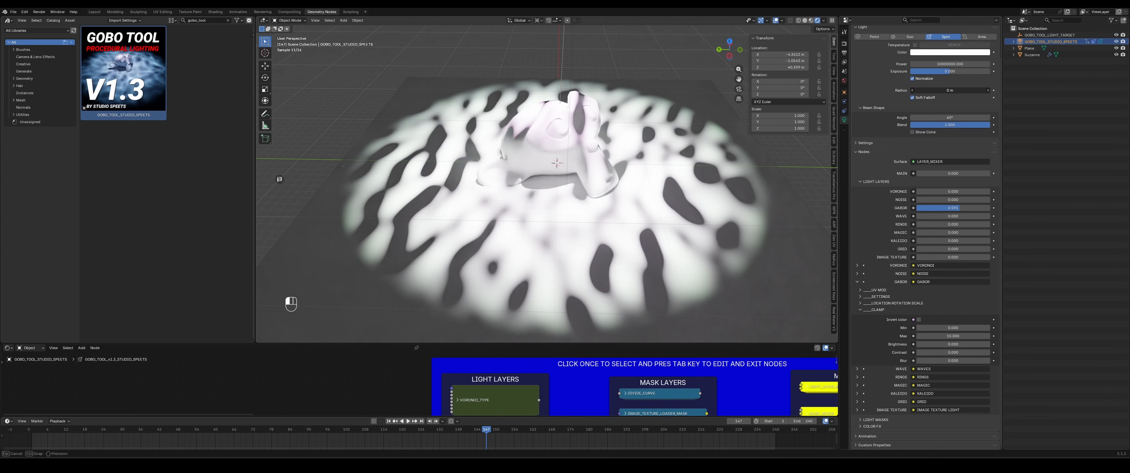
key("space")
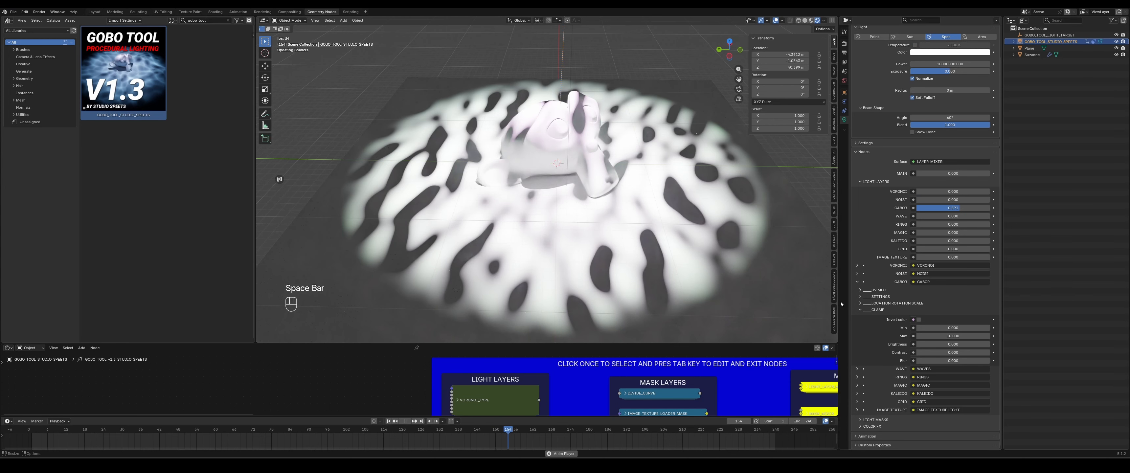
key("space")
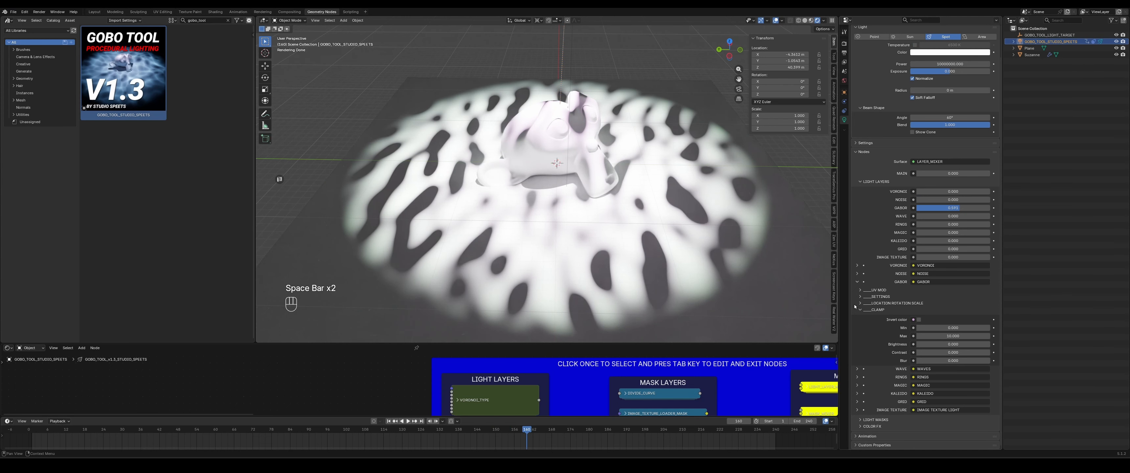
- Open the Gabor Location Rotation Scale section and set its Rotation multiplier to 0.1 while playing from the start
left_click(875, 303)
scroll(882, 305, "down", 3)
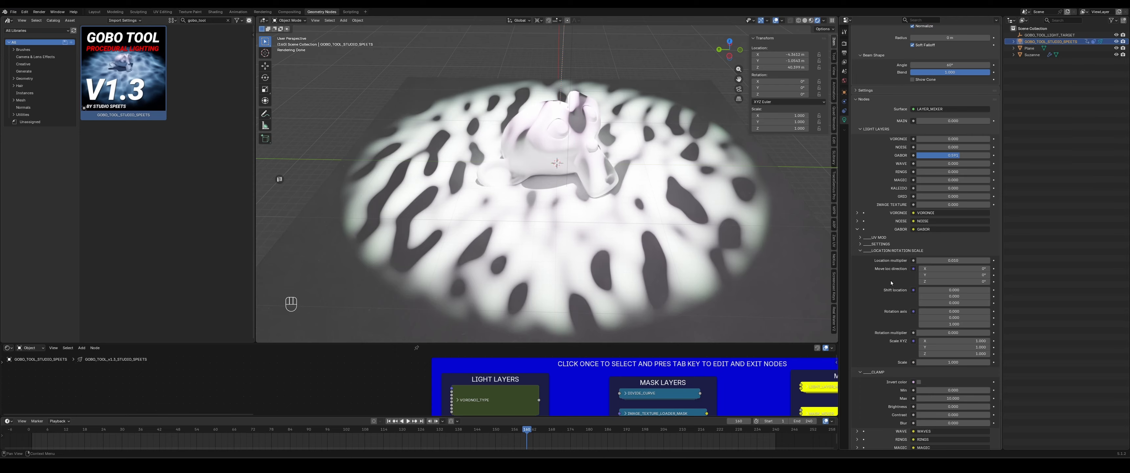
scroll(886, 289, "down", 2)
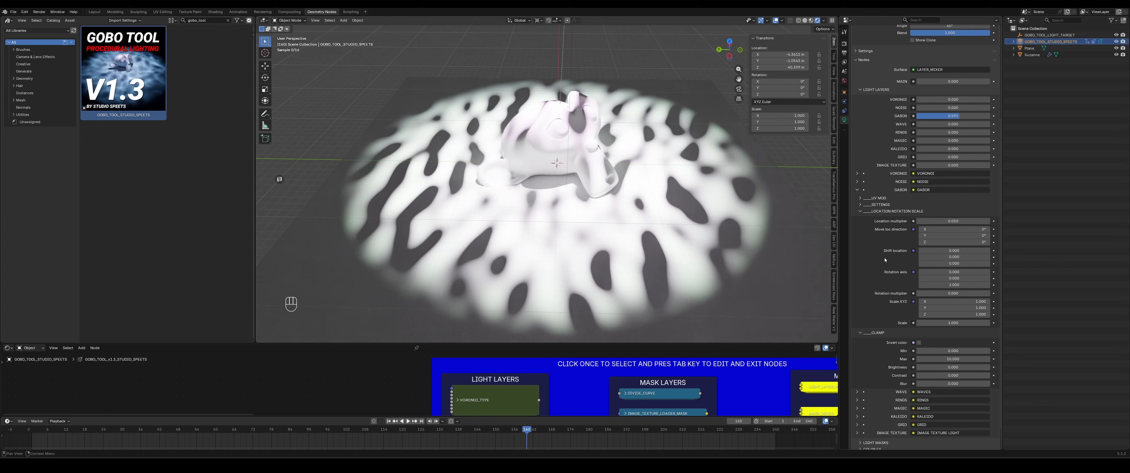
key("shift+Left")
key("space")
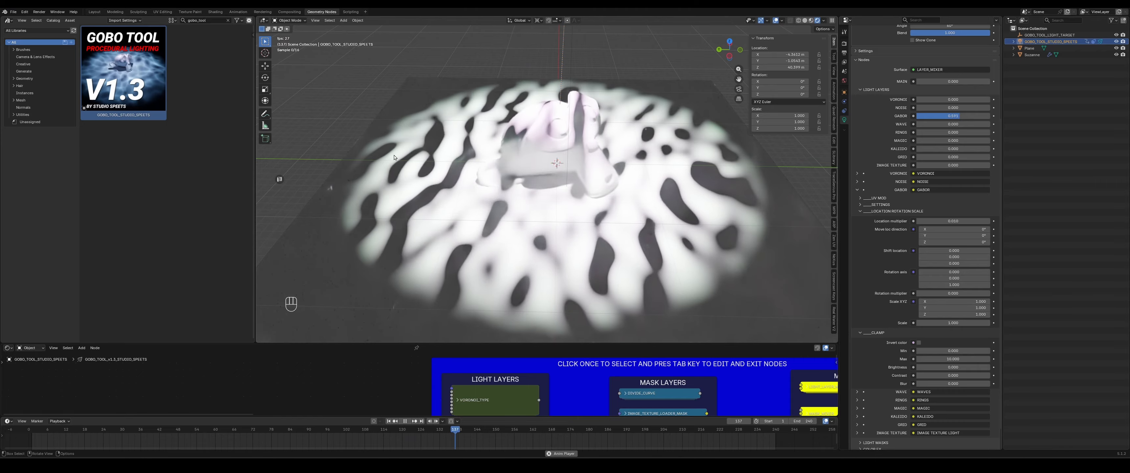
left_click(955, 292)
key("BackSpace")
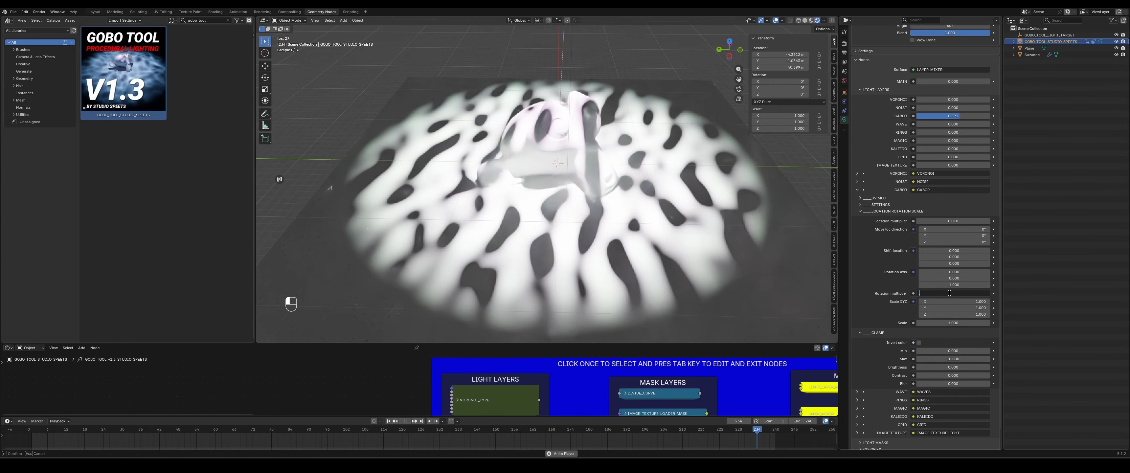
type("0.1")
key("Return")
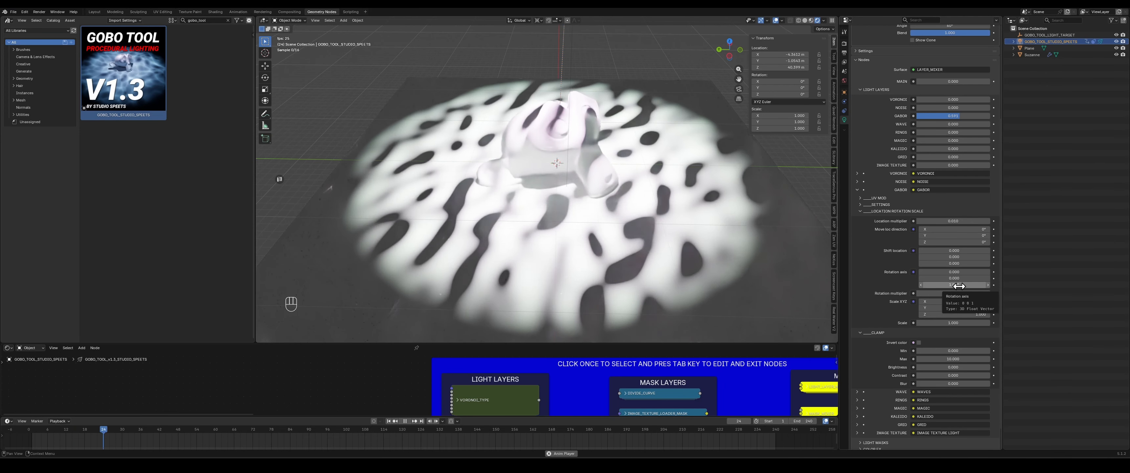
- Set the Gabor Rotation axis Z to 0 and Y to 1
left_click(958, 286)
type("0")
key("shift+Tab")
type("1")
key("Return")
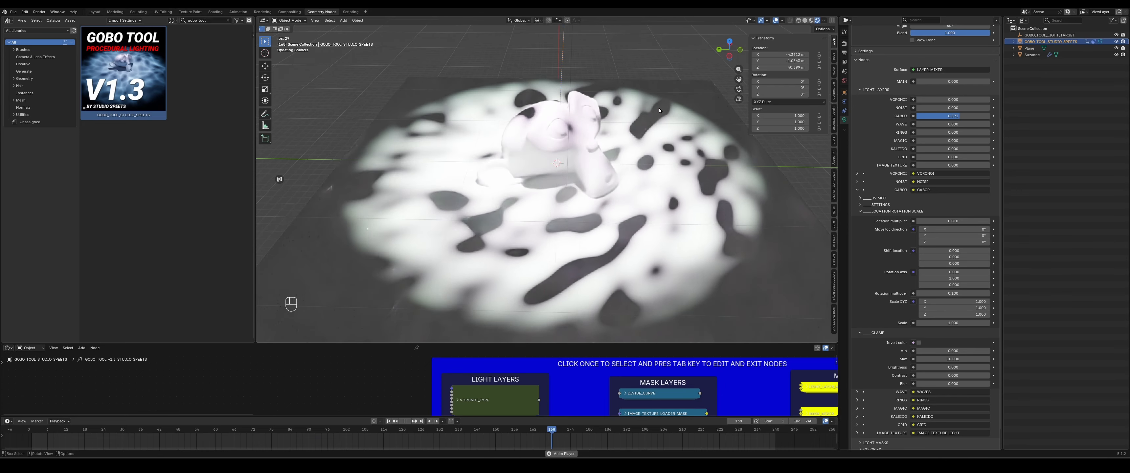
scroll(566, 100, "down", 5)
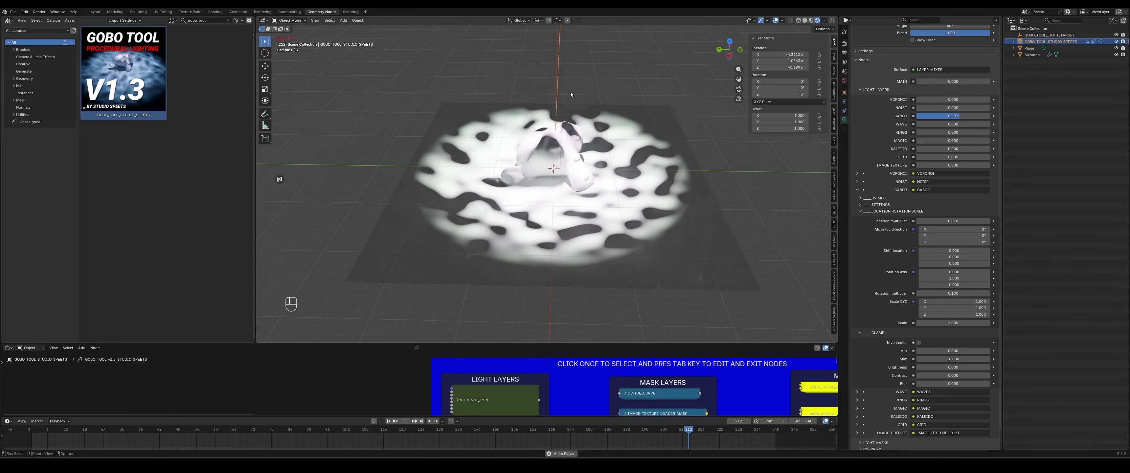
- Set the Gabor Rotation axis Y to 0 and X to 1
mouse_move(567, 97)
middle_mouse_down()
mouse_move(599, 155)
mouse_move(584, 99)
middle_mouse_up()
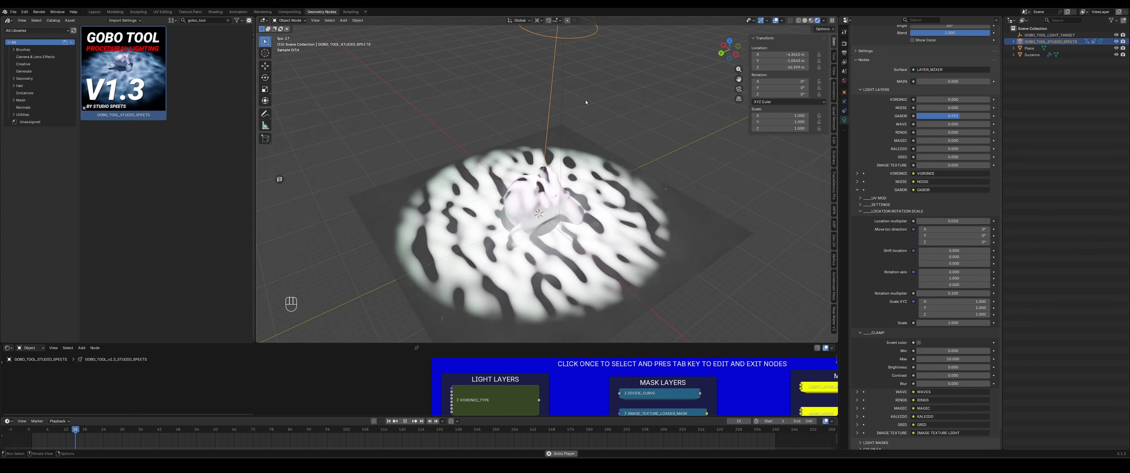
left_click(962, 278)
type("0")
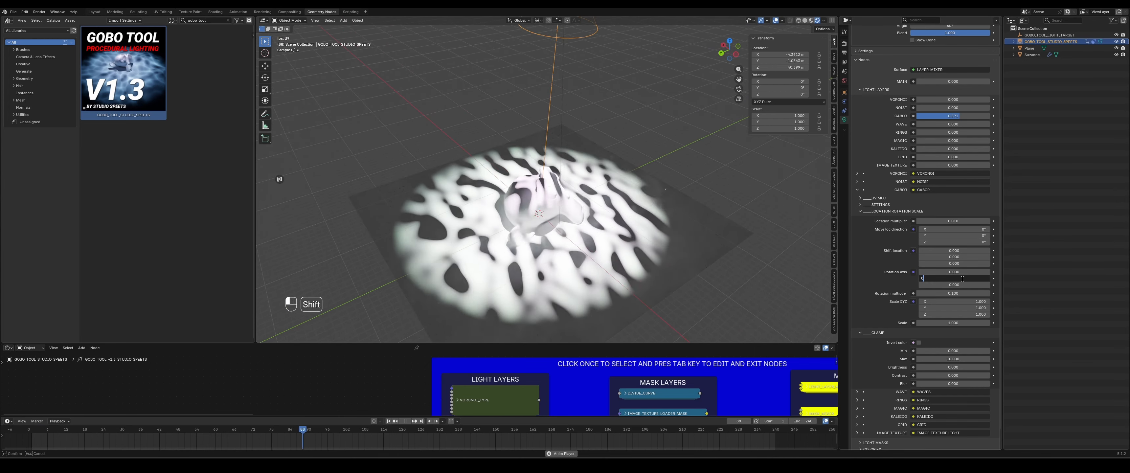
key("shift+Tab")
type("1")
key("Return")
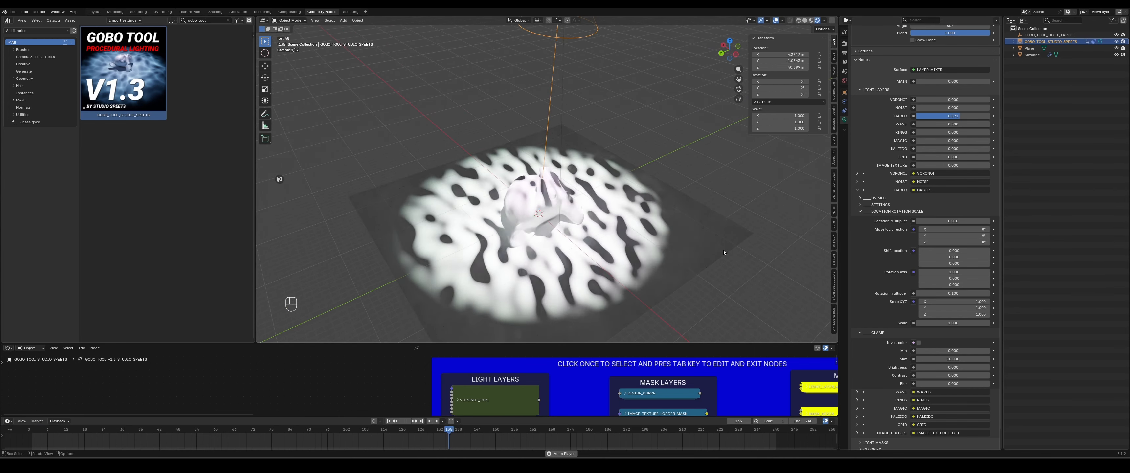
- Set the Gabor Rotation axis X to 0 and Z to 1
middle_click_drag(686, 234, 620, 248)
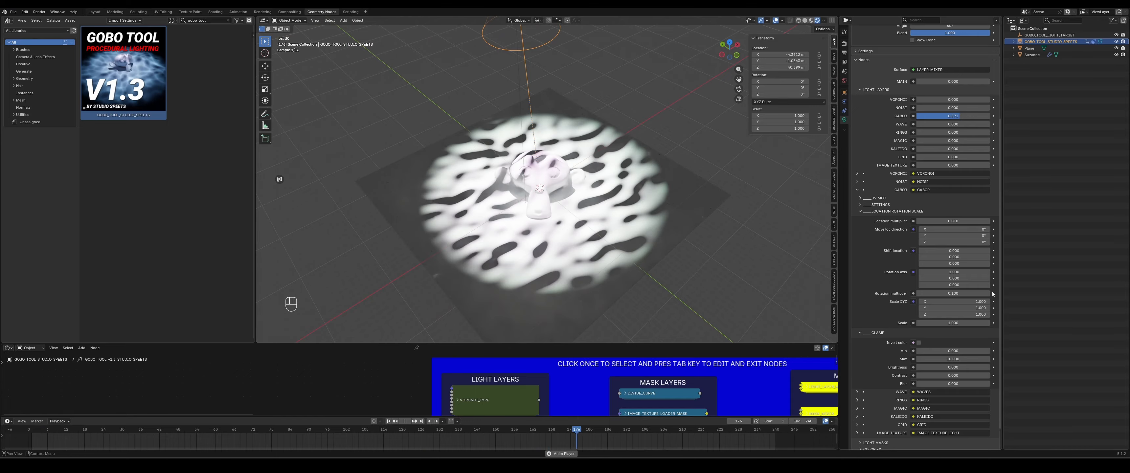
left_click(953, 272)
type("0")
key("Tab")
key("Tab")
type("1")
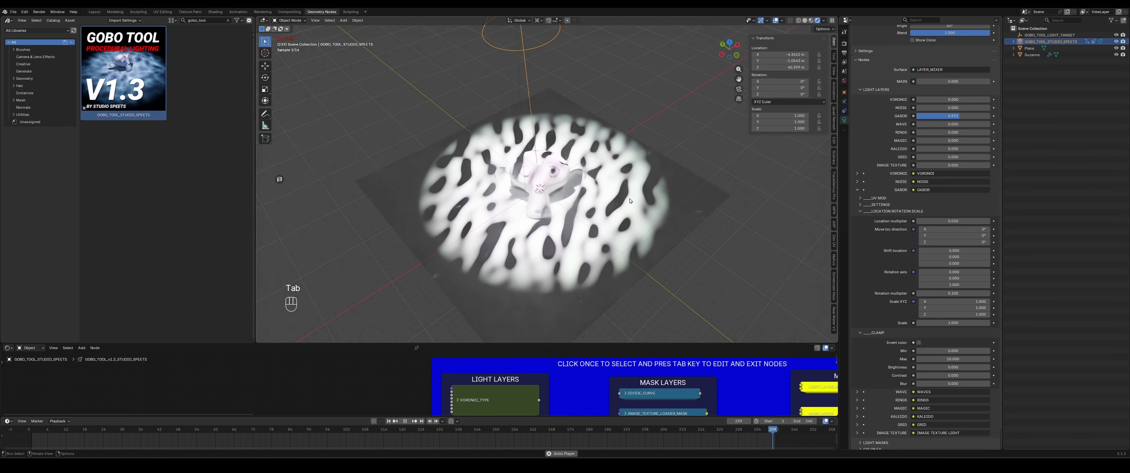
key("Return")
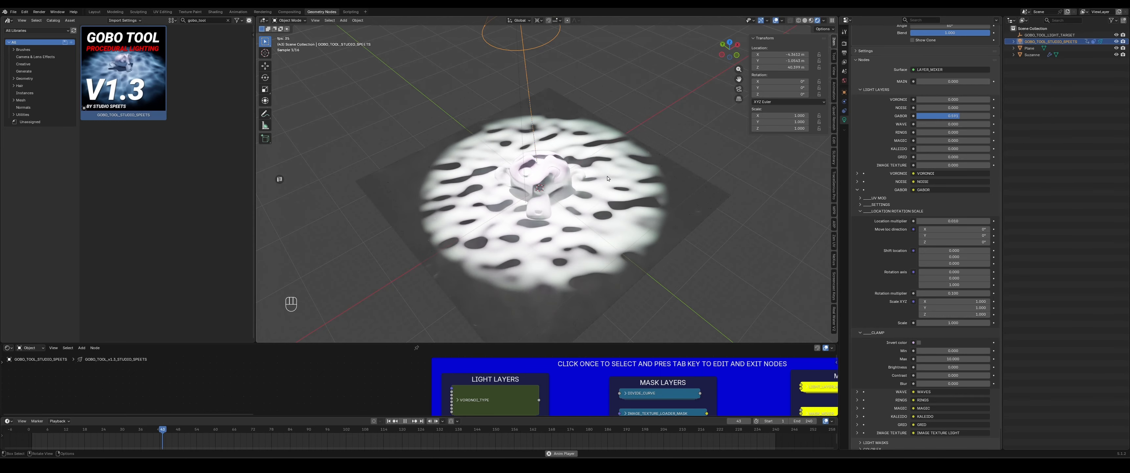
- Set the Gabor Rotation multiplier to 0.01
middle_click_drag(483, 290, 528, 278)
left_click(957, 293)
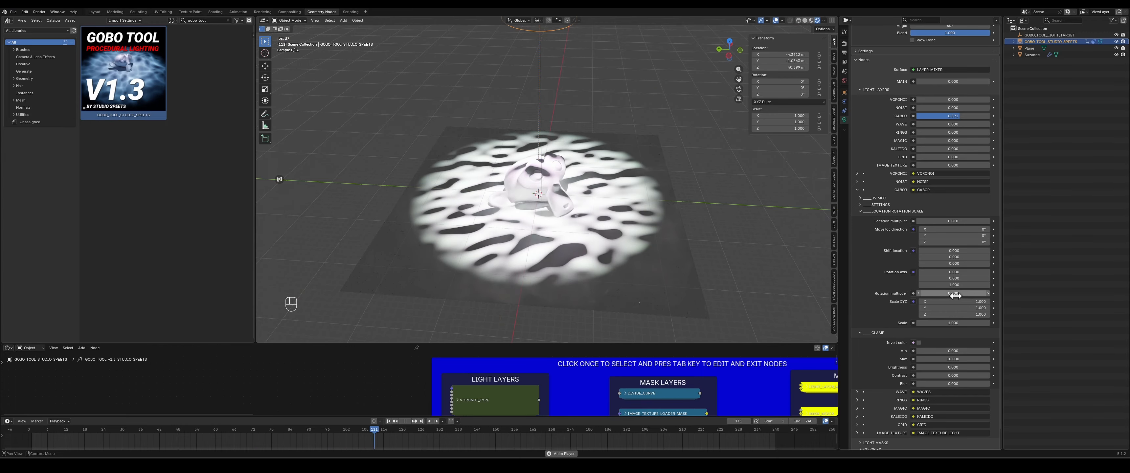
key("BackSpace")
type(".01")
key("Return")
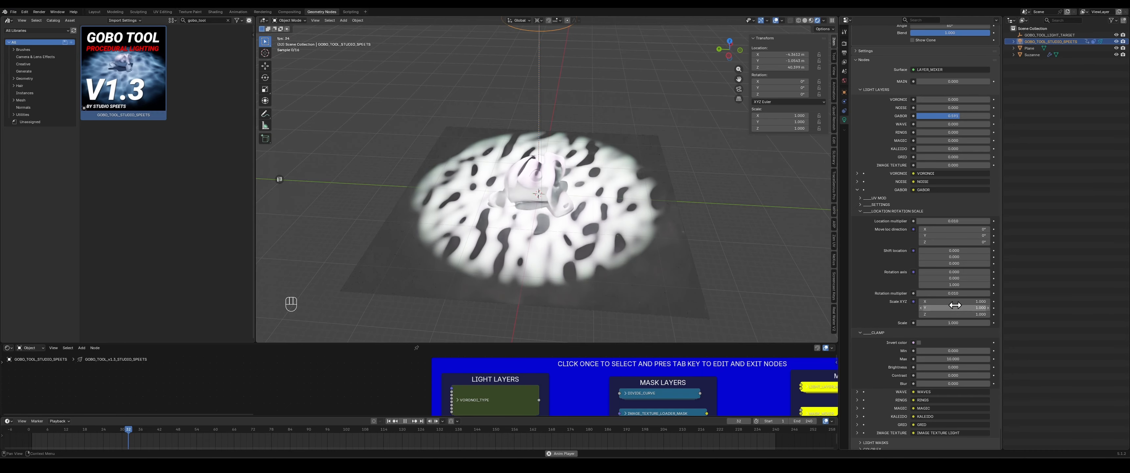
- Experiment with the Gabor Scale X and Z values, setting Scale X back to 1
left_click_drag(954, 302, 965, 302)
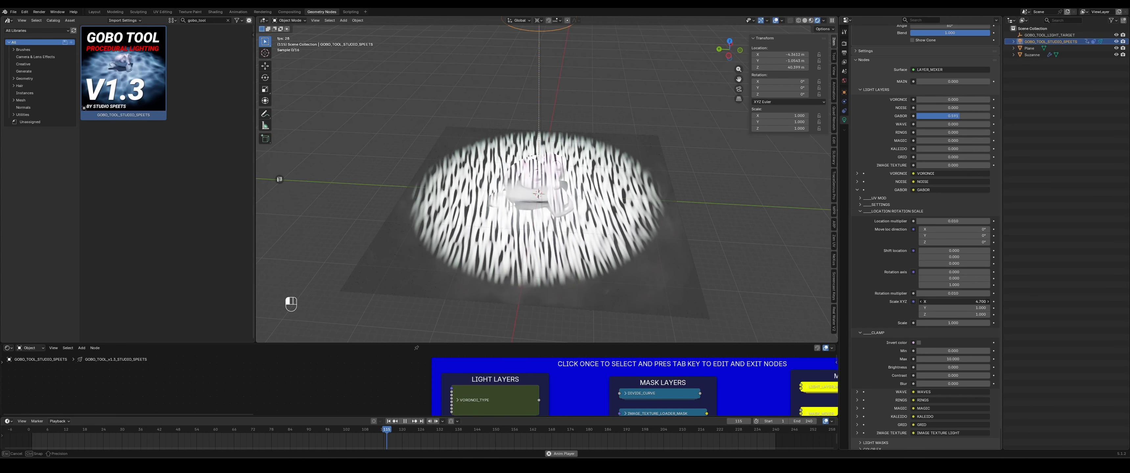
left_click_drag(973, 302, 975, 302)
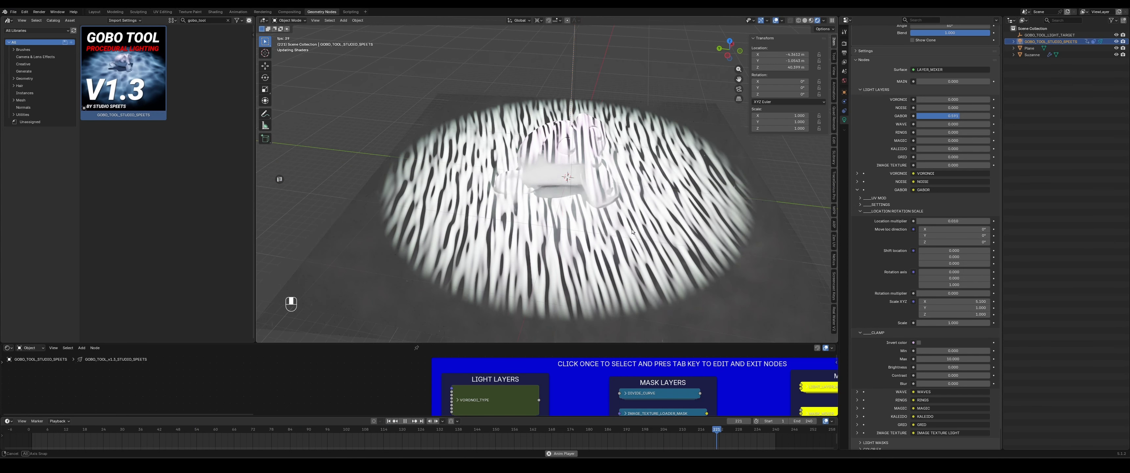
middle_click_drag(632, 231, 623, 241)
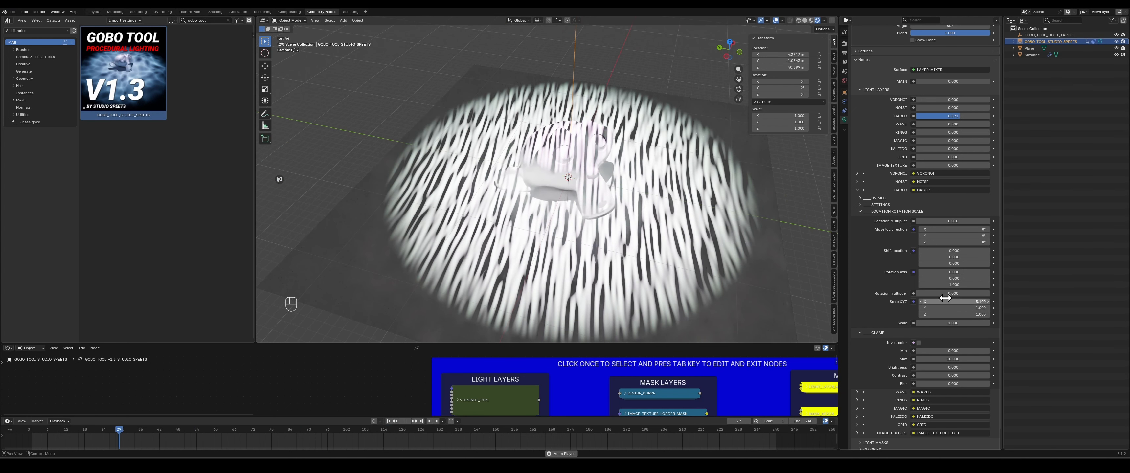
type("1")
key("Return")
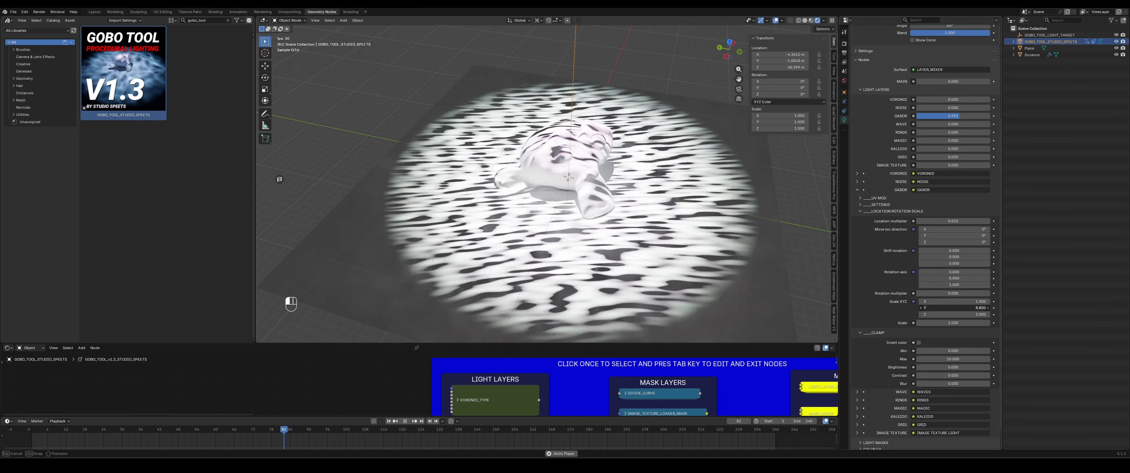
left_click_drag(954, 313, 921, 314)
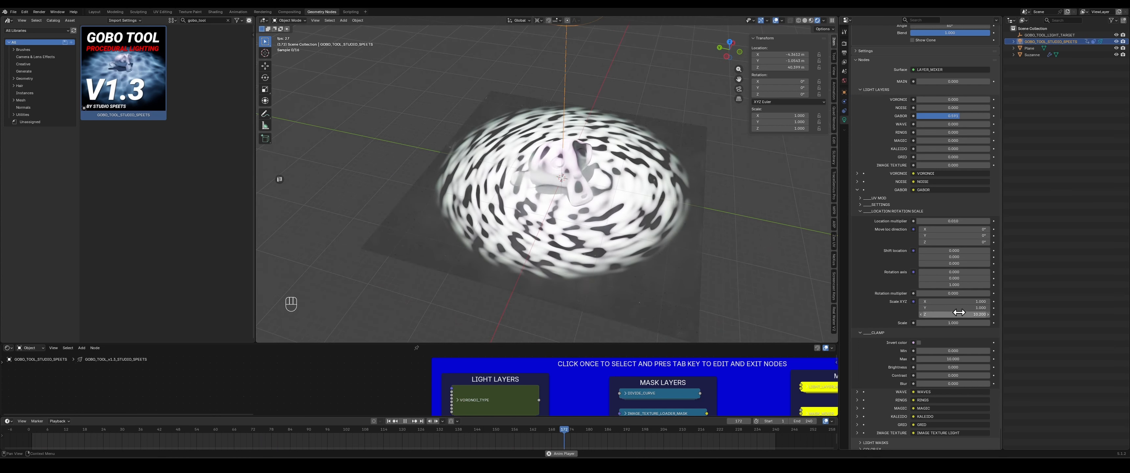
key("Return")
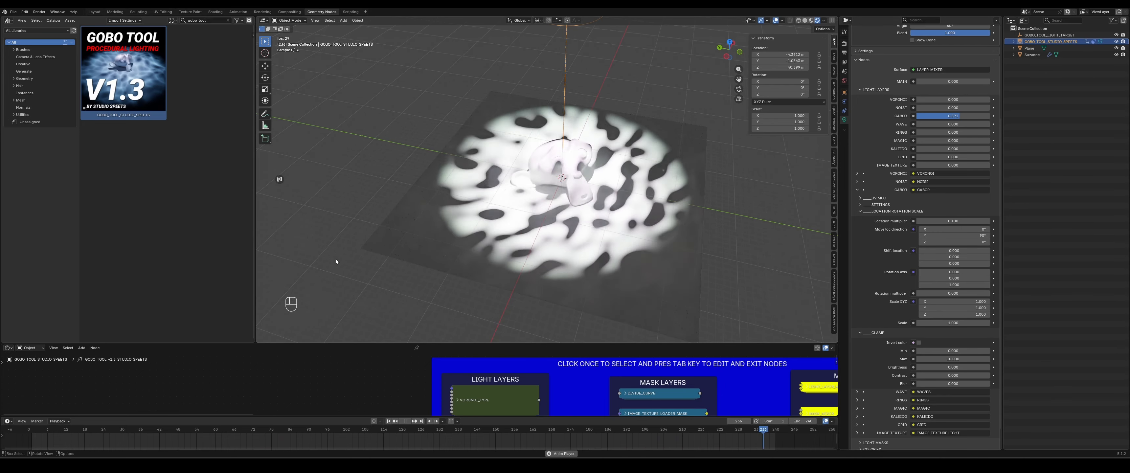
- Set the Gabor Move-by direction Y to 0° and Z to 90°
middle_click_drag(571, 238, 589, 234)
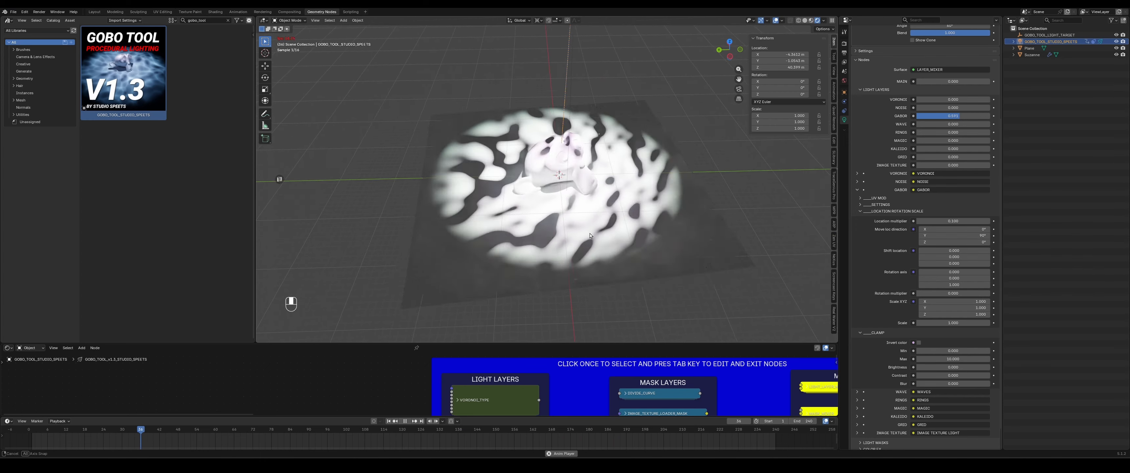
left_click(977, 238)
type("0")
key("Tab")
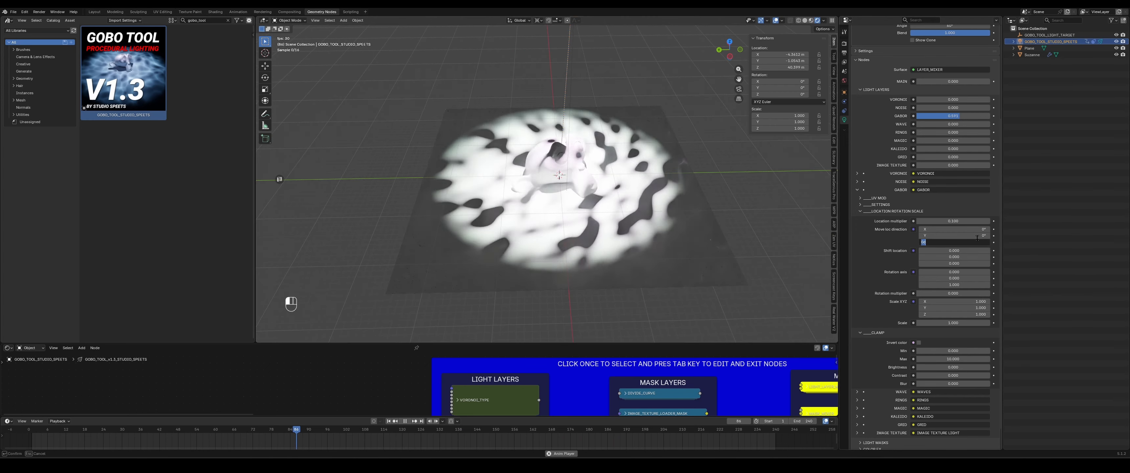
type("900")
key("Return")
left_click(964, 241)
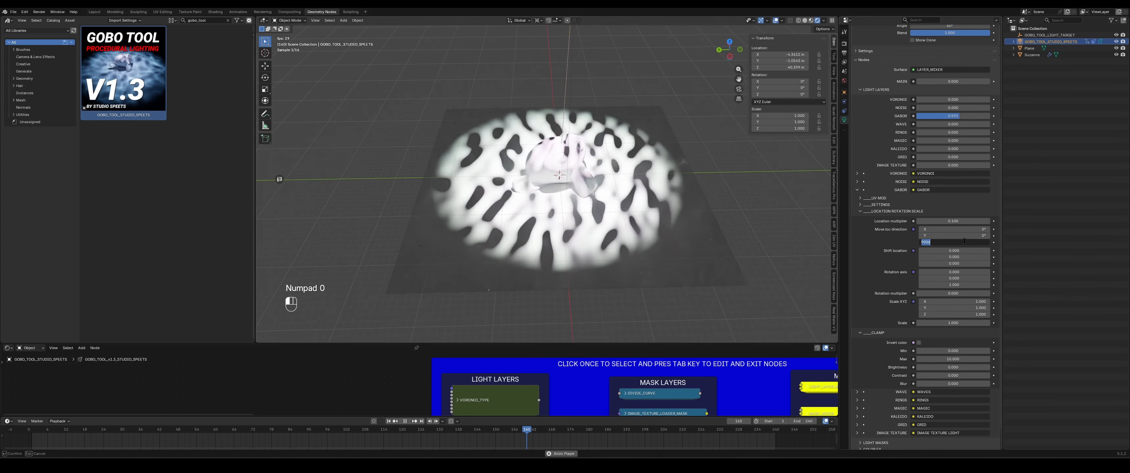
type("90")
key("Return")
- Collapse the Gabor transform section, turn the Gabor light layer off and raise the Wave layer's strength
middle_click_drag(659, 244, 609, 226)
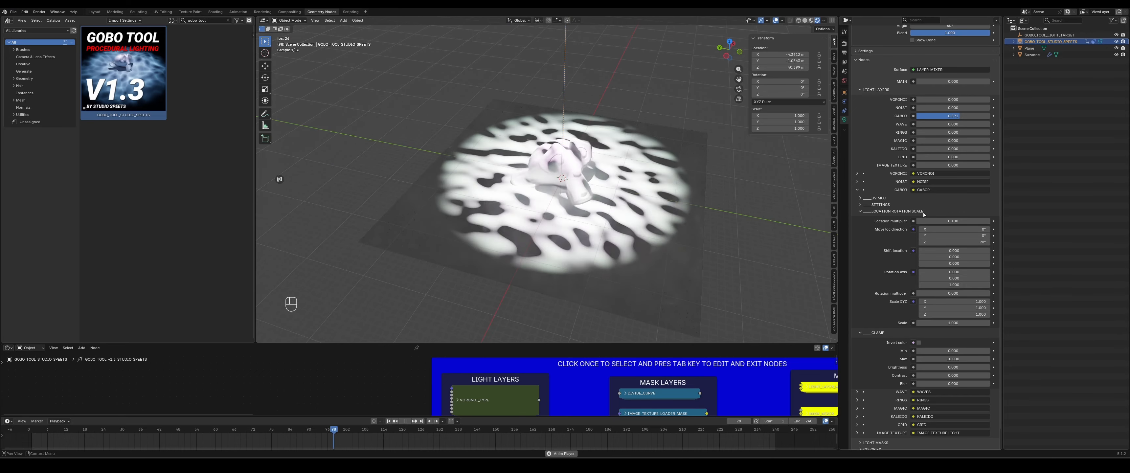
left_click(884, 213)
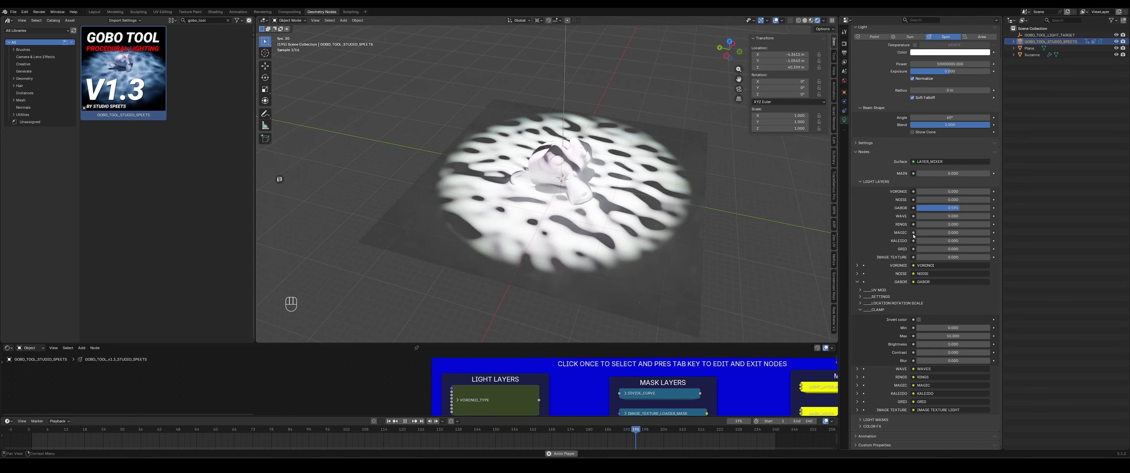
left_click_drag(925, 207, 948, 216)
- Collapse the Gabor layer settings and expand the Wave layer's settings
left_click(856, 282)
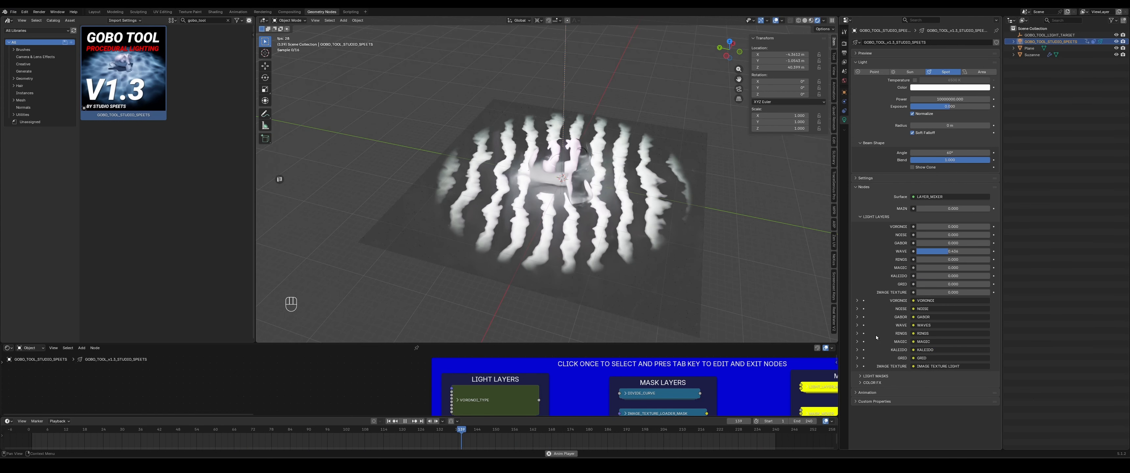
left_click(856, 325)
scroll(868, 332, "down", 10)
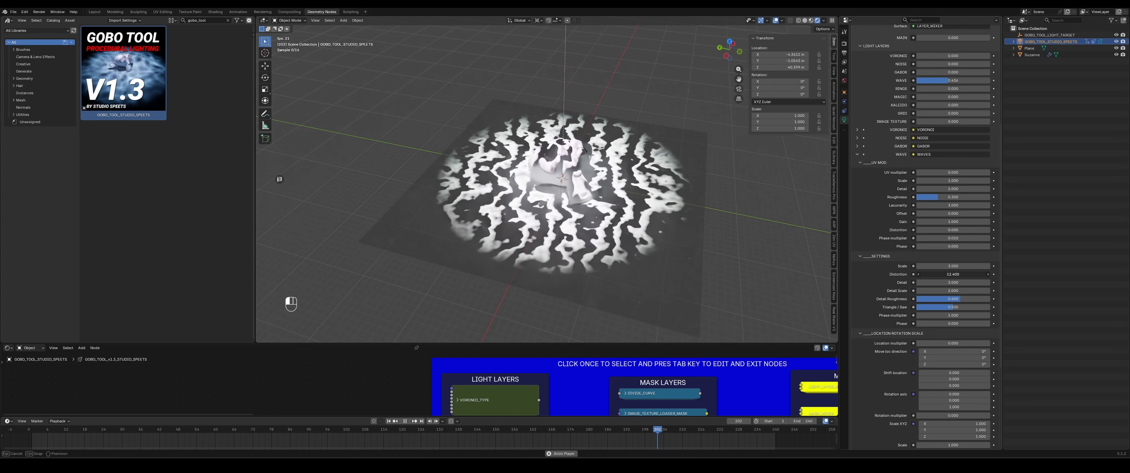
- Set the Wave layer's Distortion to 0
left_click(950, 274)
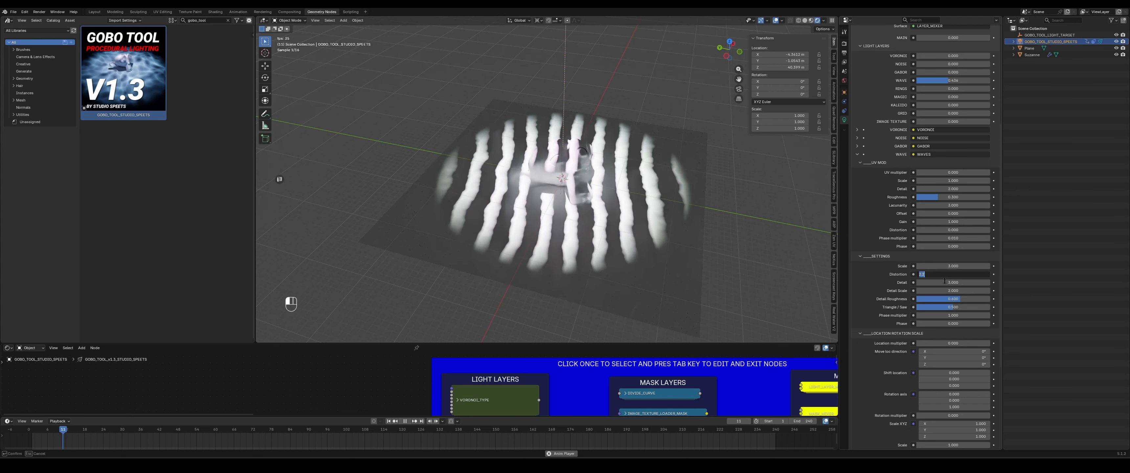
type("0")
key("Return")
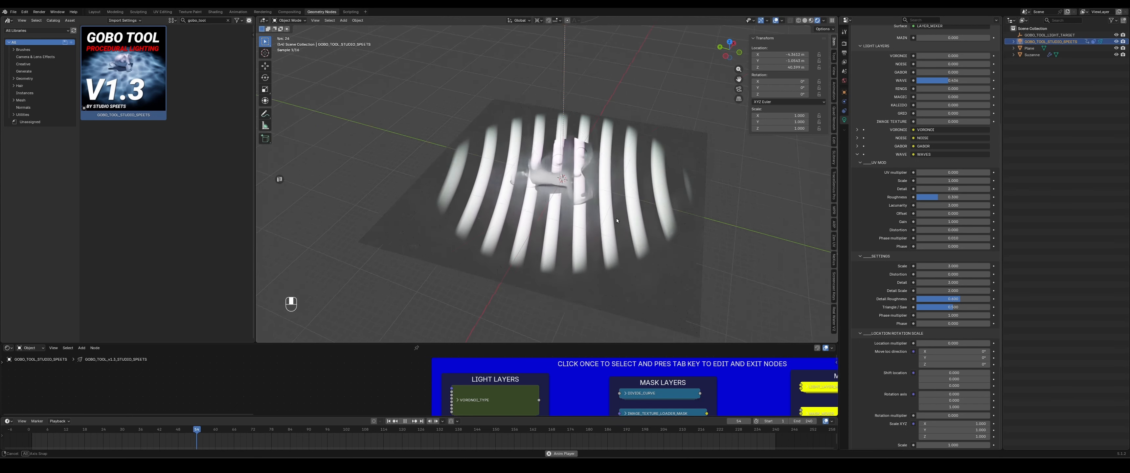
- Set the Wave layer's Distortion to 2
middle_click_drag(649, 180, 609, 220)
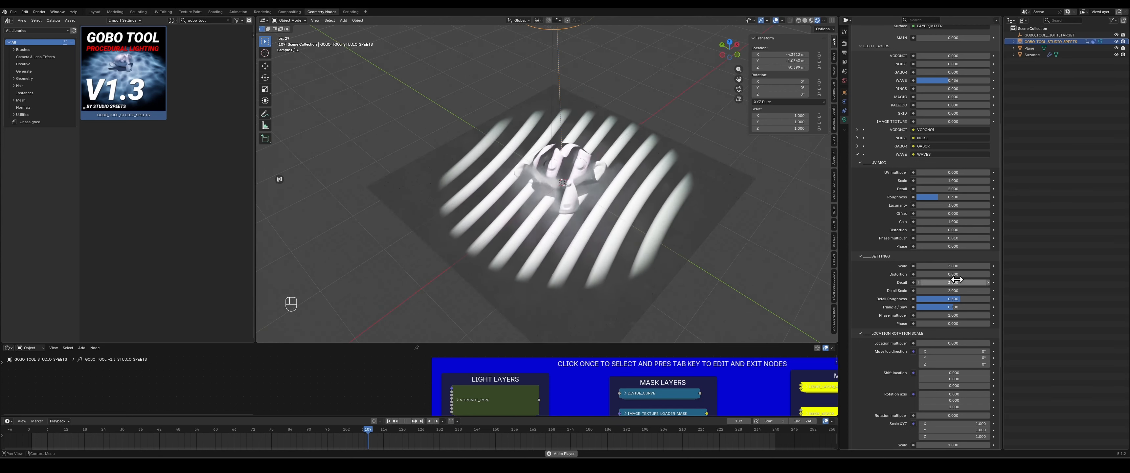
left_click(954, 274)
type("2")
key("Return")
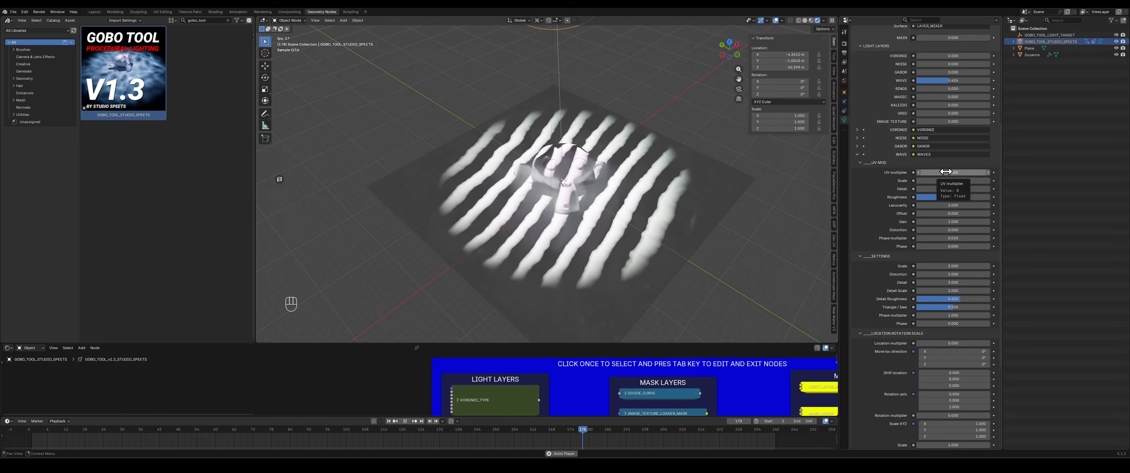
- Raise the Wave layer's UV multiplier to about 22.4 and briefly vary its Scale
left_click(945, 172)
type("3")
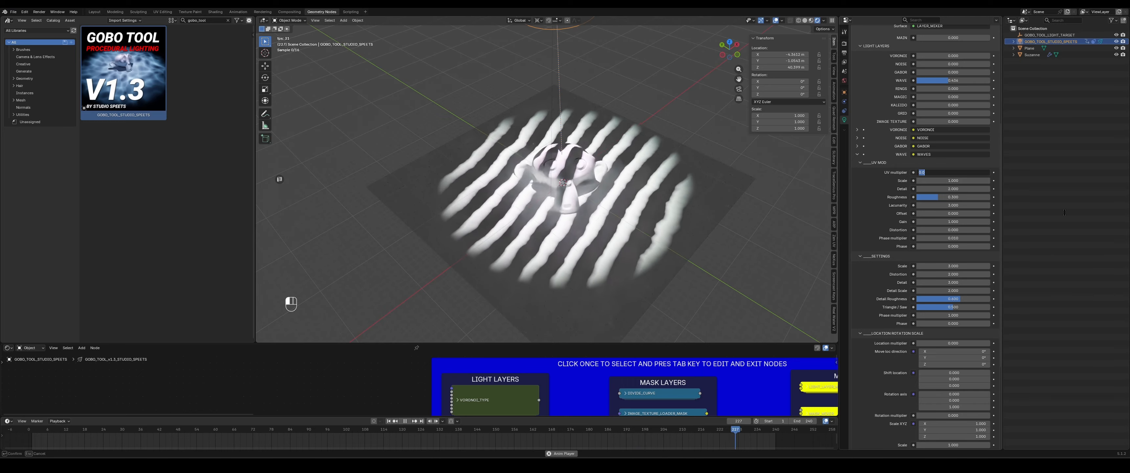
key("Return")
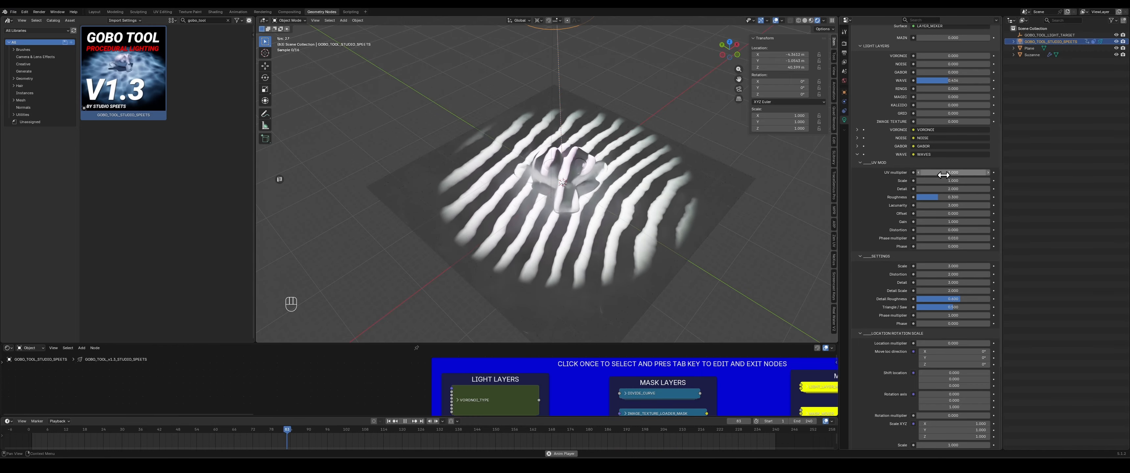
left_click_drag(947, 172, 986, 172)
left_click_drag(953, 180, 971, 180)
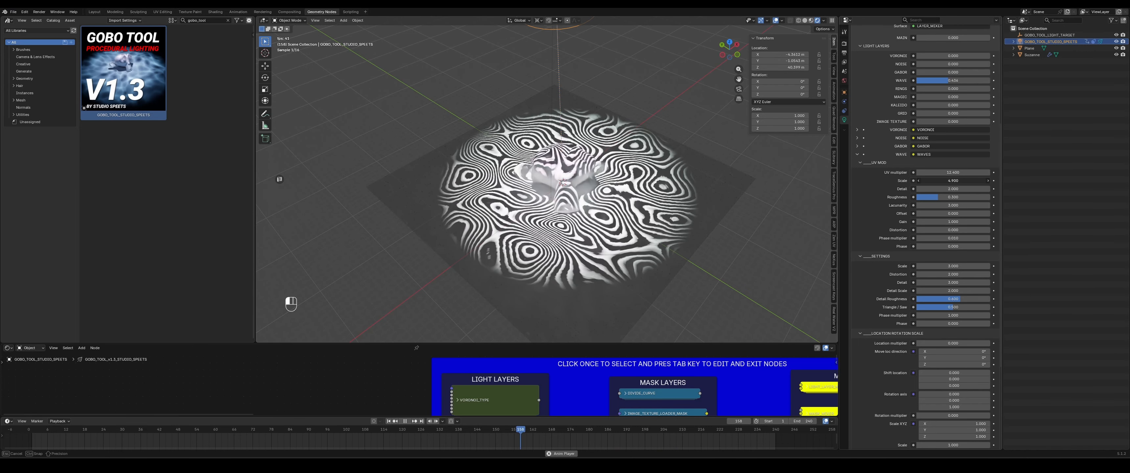
left_click_drag(971, 180, 955, 180)
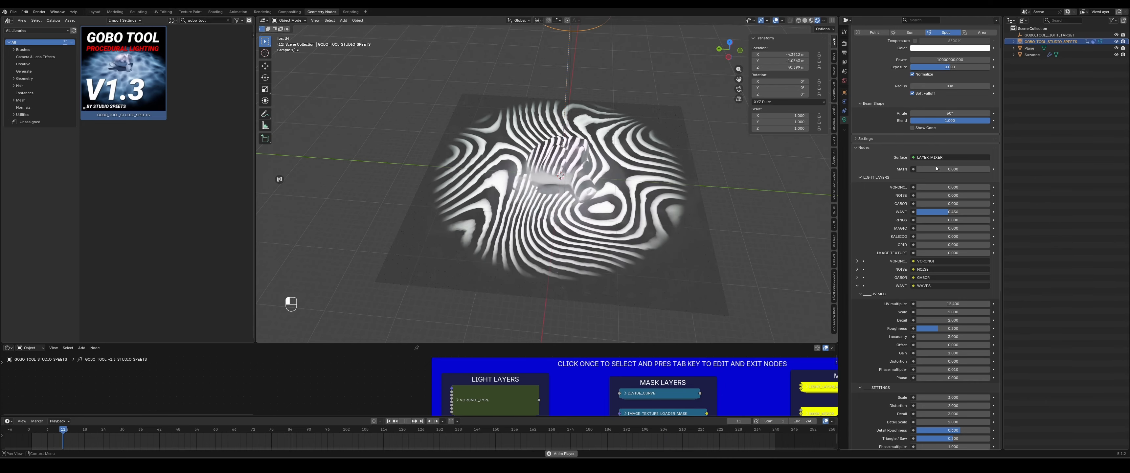
- Pause the animation and collapse the Wave layer's UV Mod, Settings and Location Rotation Scale sections
mouse_move(934, 170)
left_mouse_down()
mouse_move(967, 170)
mouse_move(916, 172)
left_mouse_up()
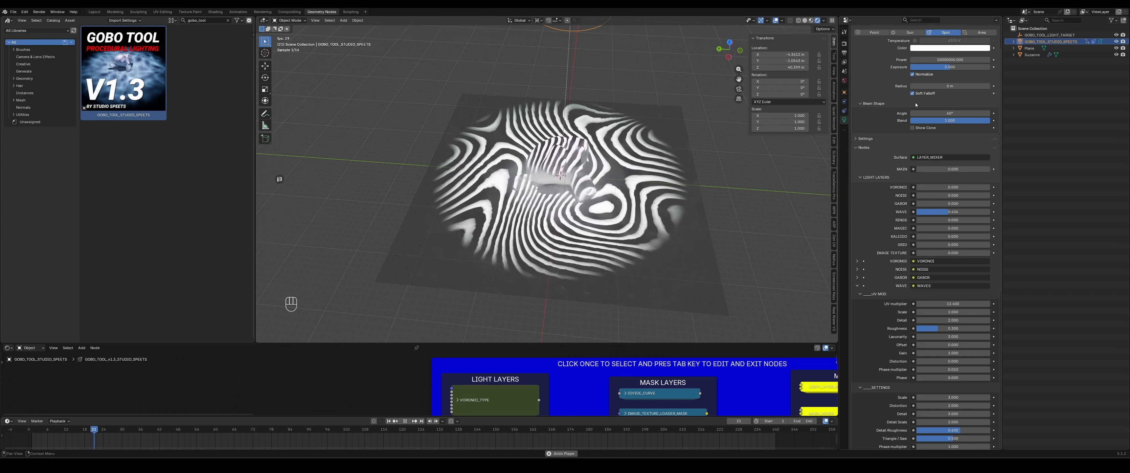
key("space")
scroll(881, 277, "down", 4)
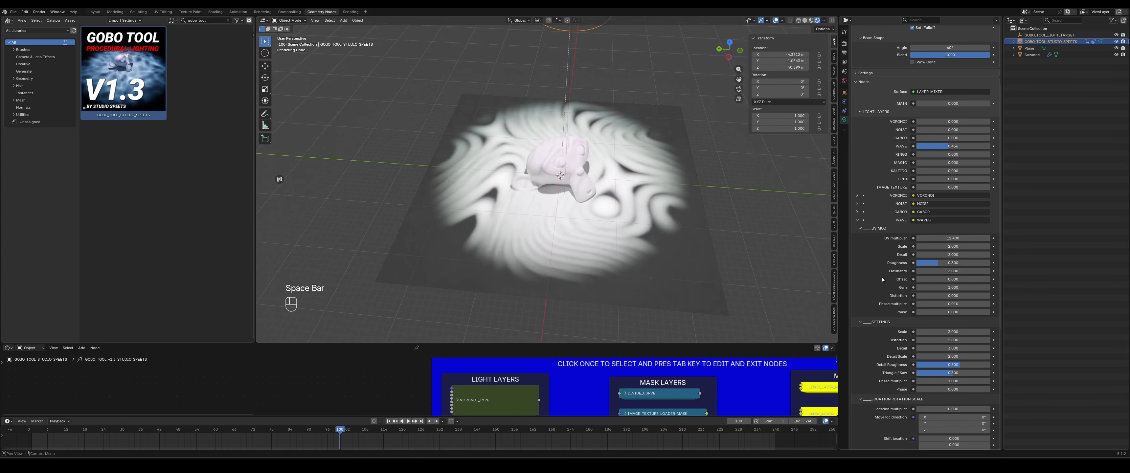
scroll(881, 242, "down", 4)
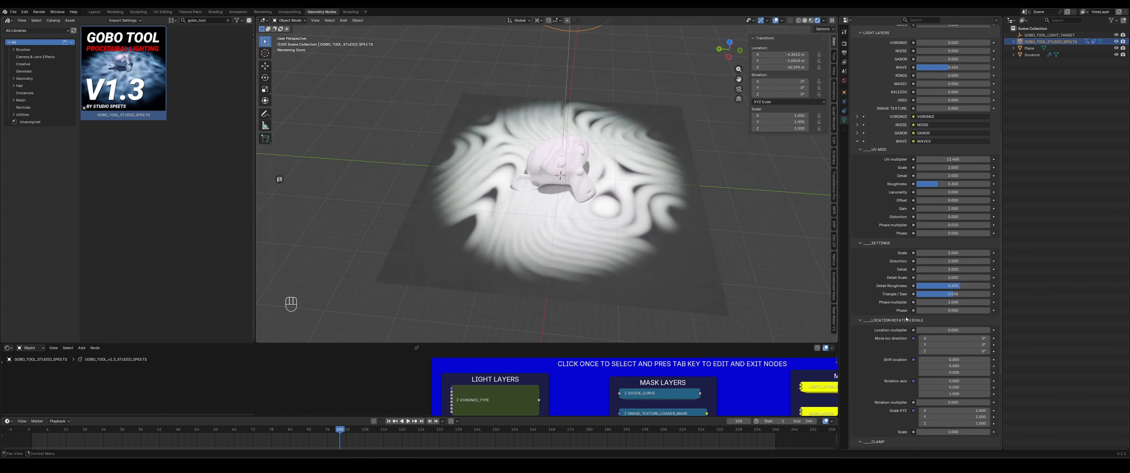
scroll(909, 326, "down", 4)
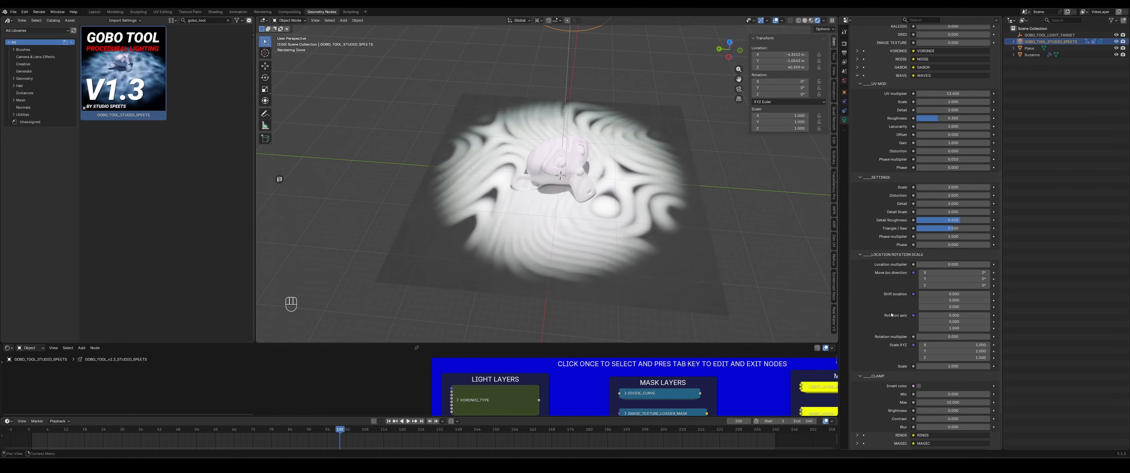
scroll(894, 277, "up", 2)
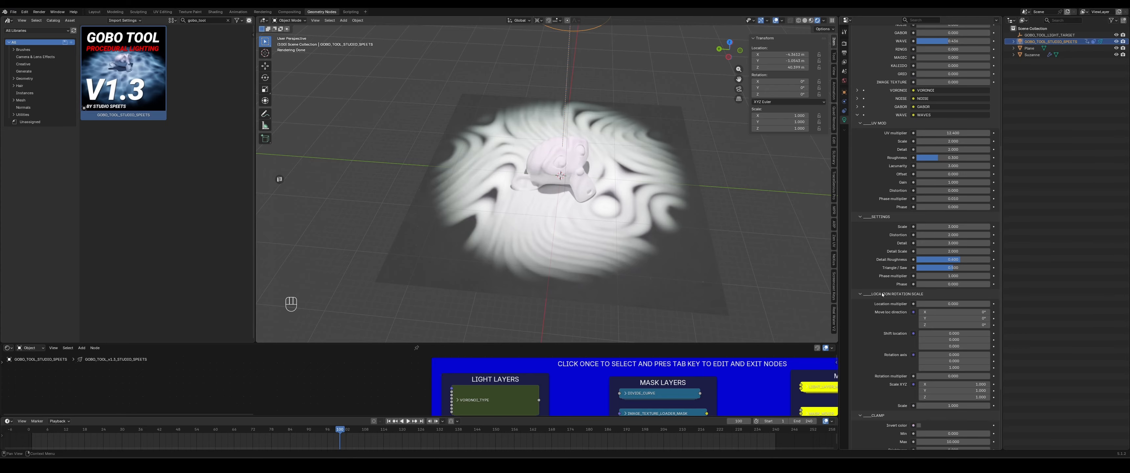
left_click(882, 293)
left_click(872, 233)
left_click(874, 215)
scroll(875, 216, "up", 7)
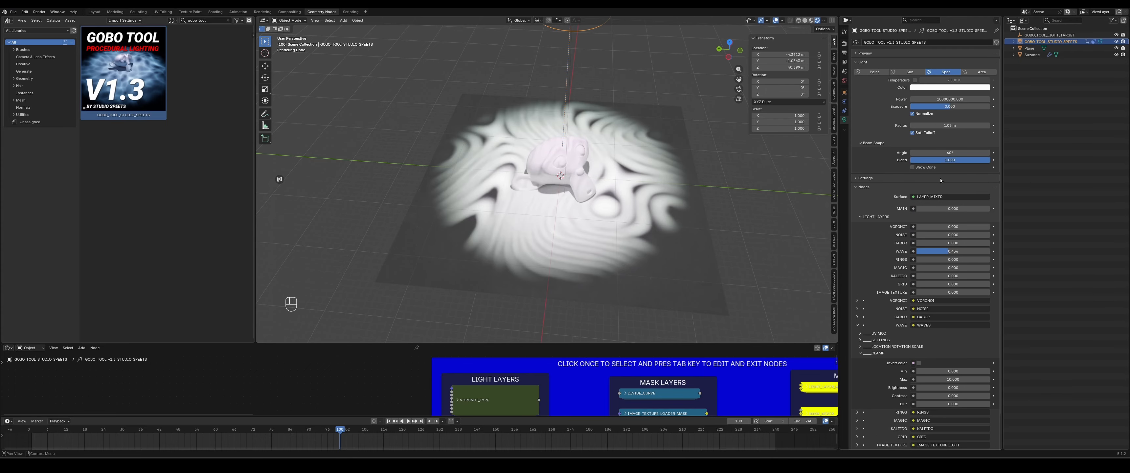
- Reduce the spotlight's Radius to 0 m
left_click_drag(950, 125, 934, 125)
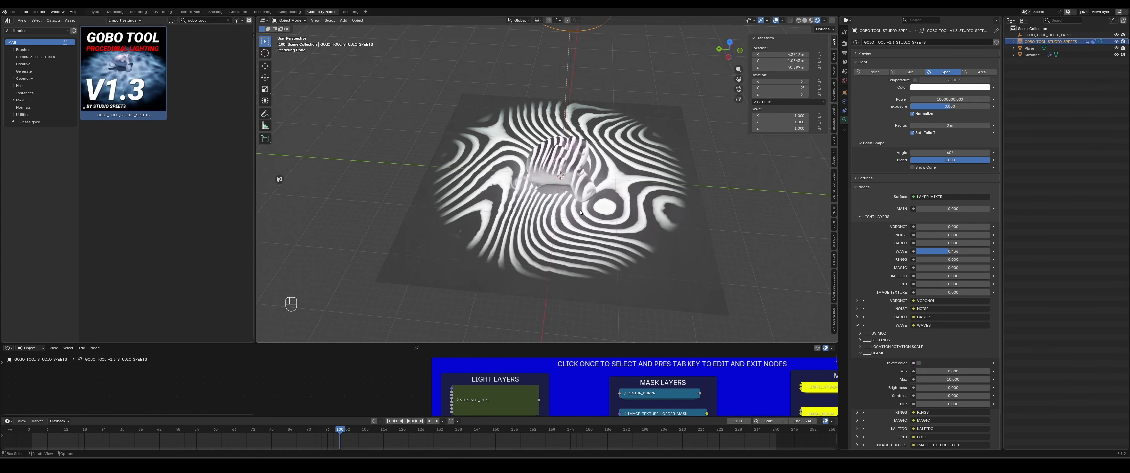
middle_click_drag(580, 212, 570, 218)
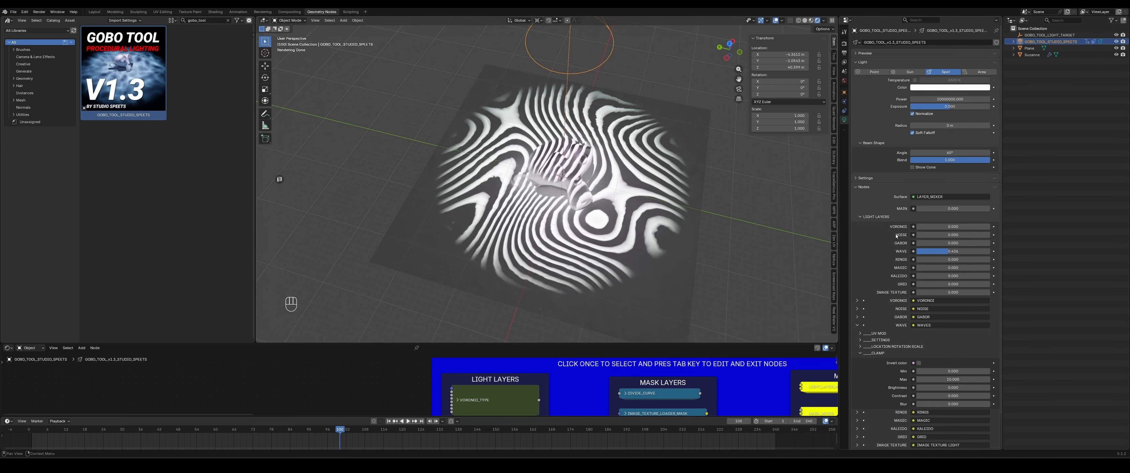
- Enable Invert color in the Wave layer's Clamp section
scroll(896, 236, "down", 2)
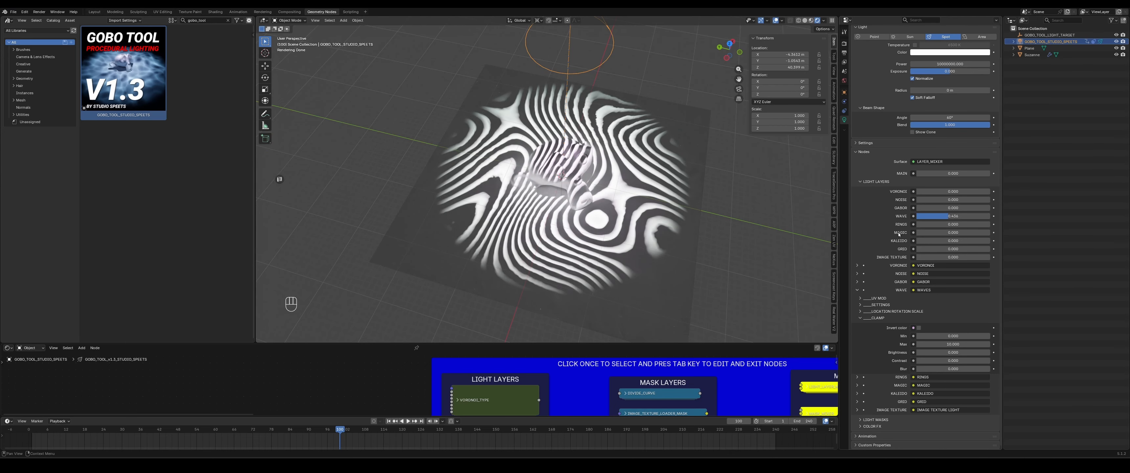
left_click(919, 328)
left_click(919, 328)
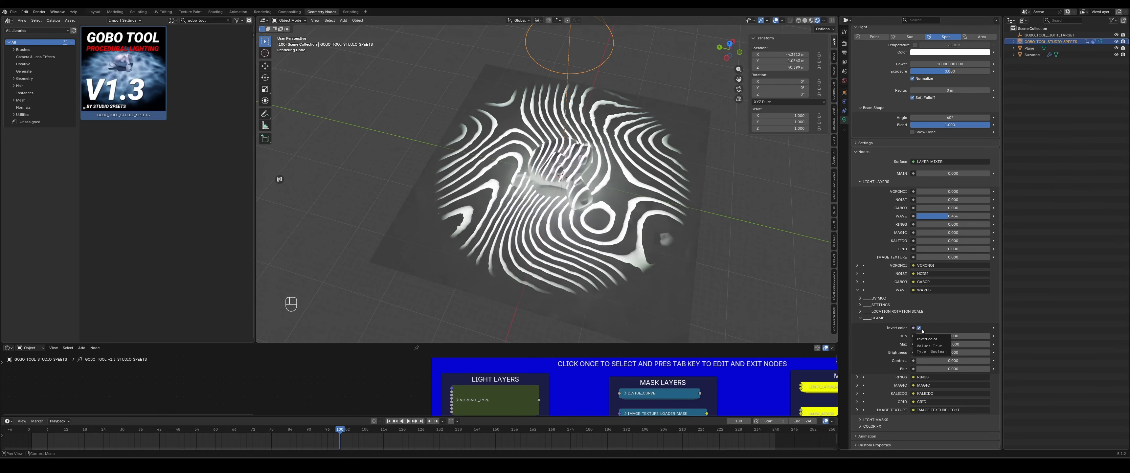
middle_click_drag(644, 245, 645, 249)
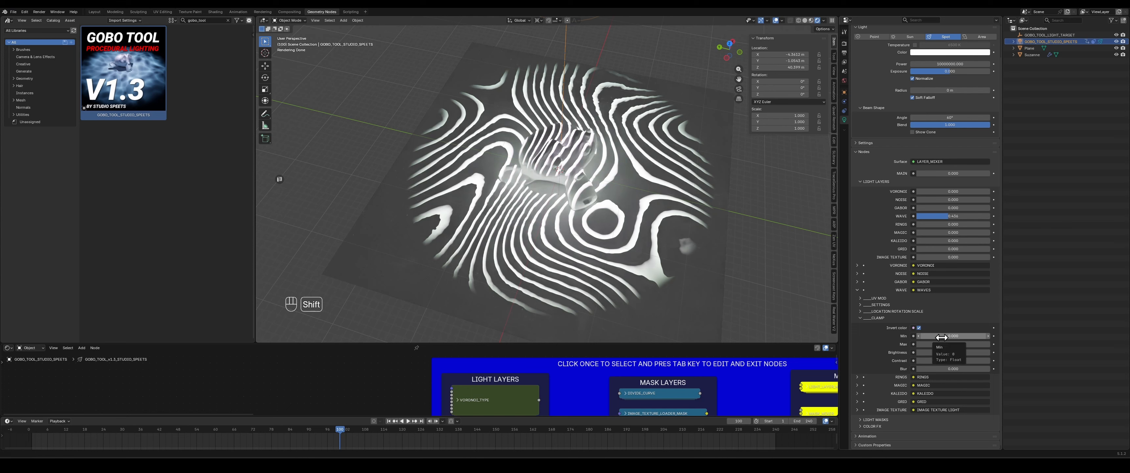
- Lower the Wave clamp's Min value and set its Max to 10
left_click_drag(952, 336, 885, 336)
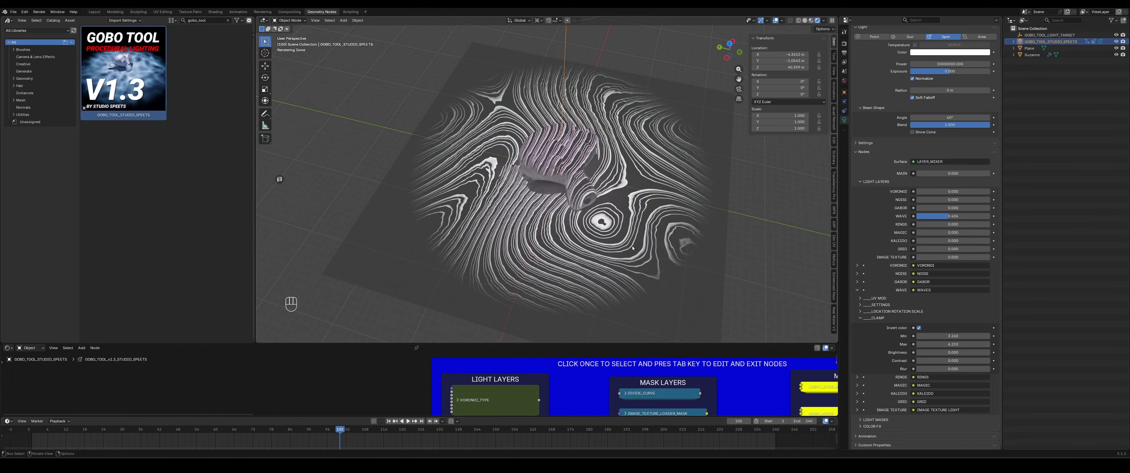
middle_click_drag(632, 249, 621, 216)
scroll(621, 216, "up", 1)
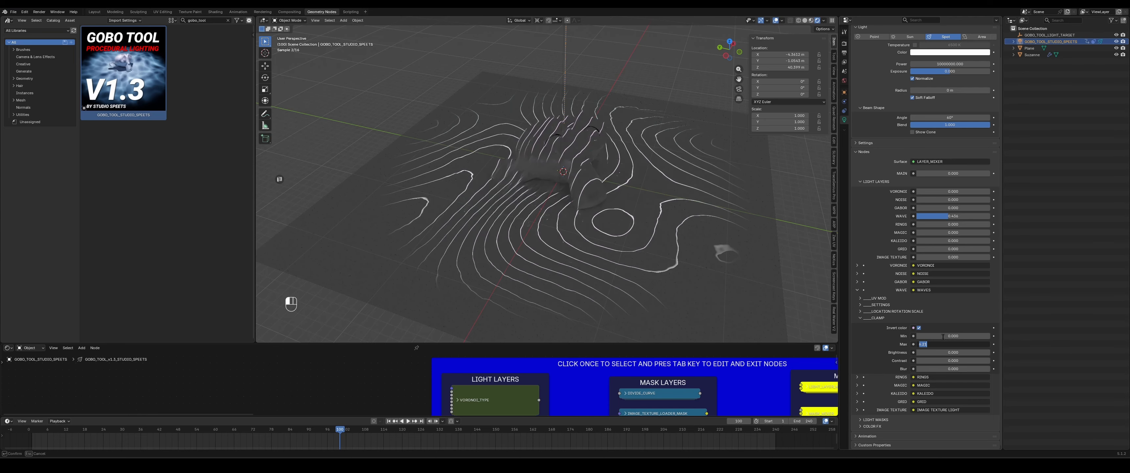
key("Return")
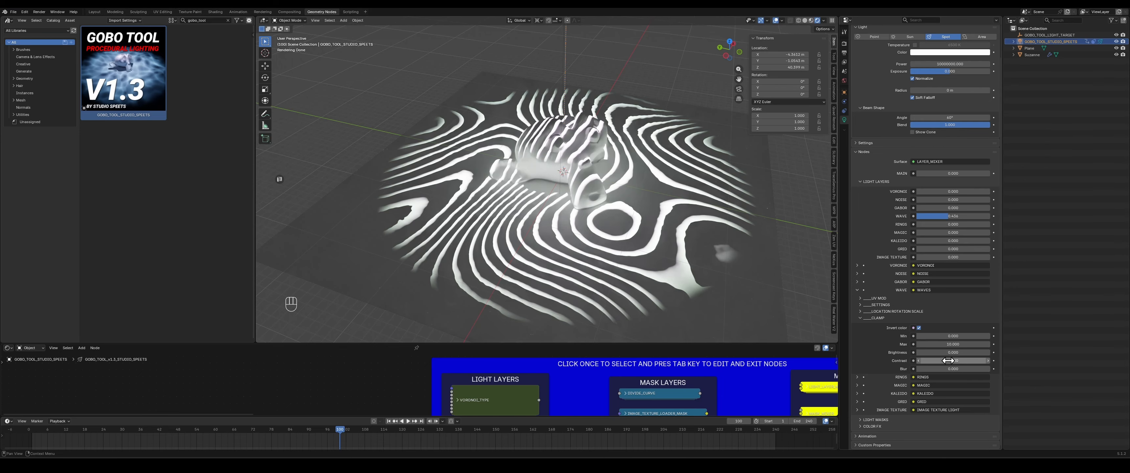
- Set the Wave clamp's Contrast to about -14.4 and its Blur to about 0.12
left_click_drag(952, 360, 915, 361)
mouse_move(952, 361)
left_mouse_down()
mouse_move(933, 352)
mouse_move(958, 353)
left_mouse_up()
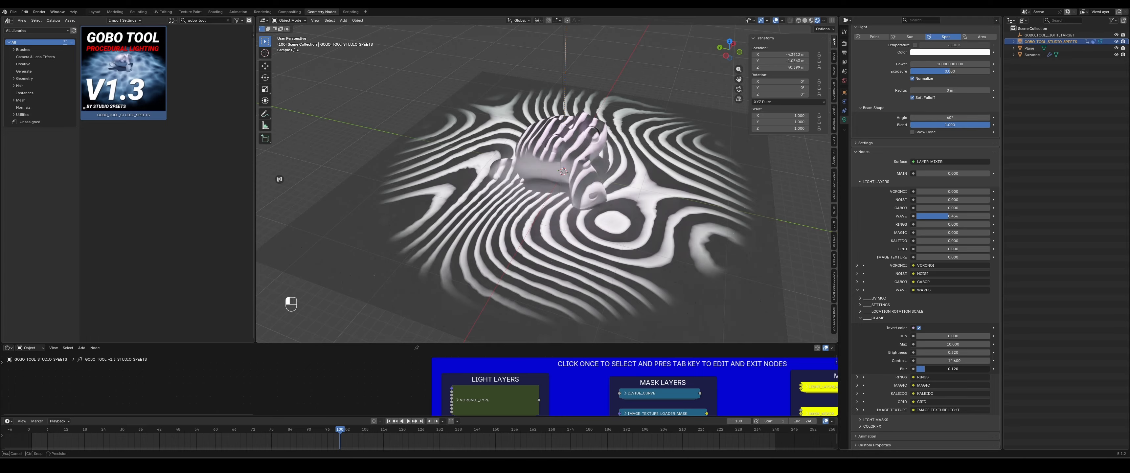
left_click_drag(939, 369, 978, 369)
scroll(623, 200, "up", 6)
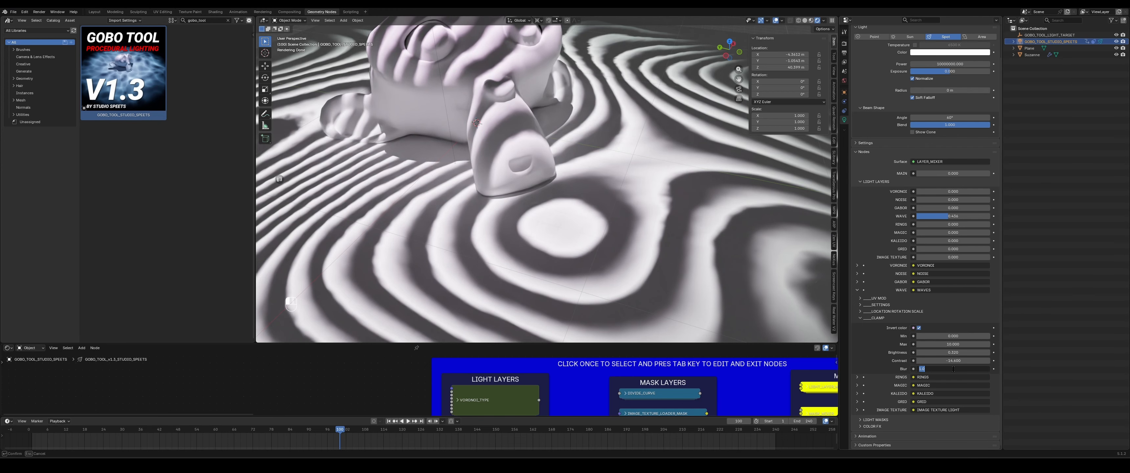
key("Return")
scroll(682, 257, "down", 6)
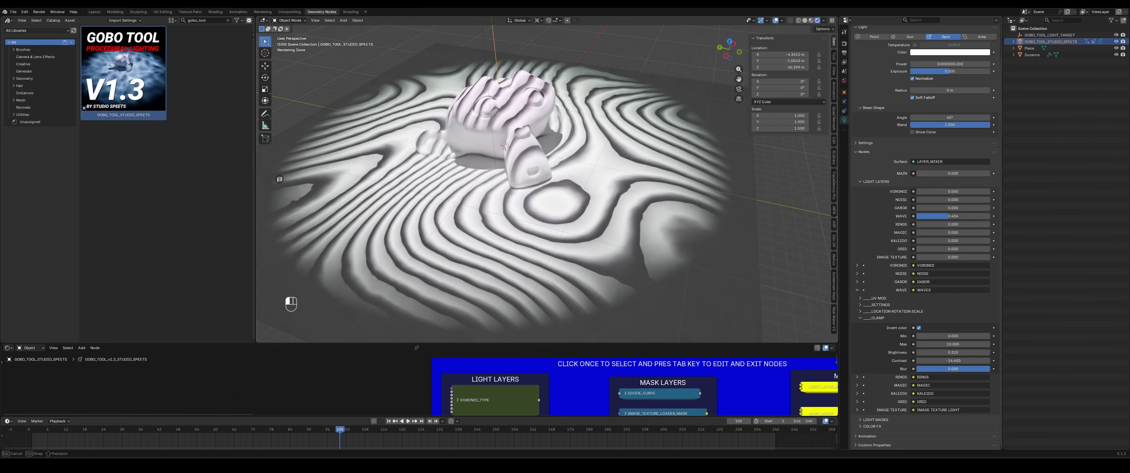
- Adjust the Wave clamp's Blur and lower its Brightness to about -1.9
left_click_drag(985, 368, 930, 353)
left_click(954, 368)
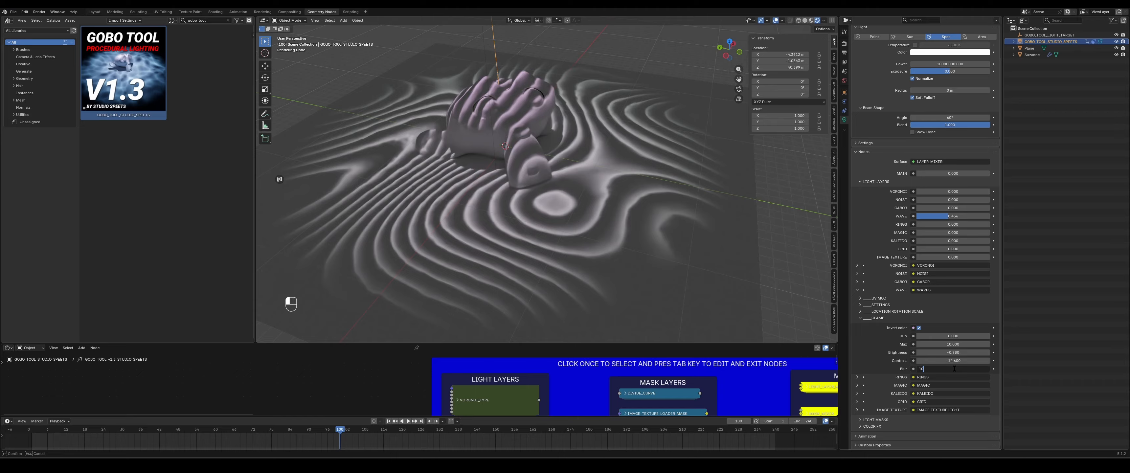
key("Return")
left_click_drag(960, 354, 956, 353)
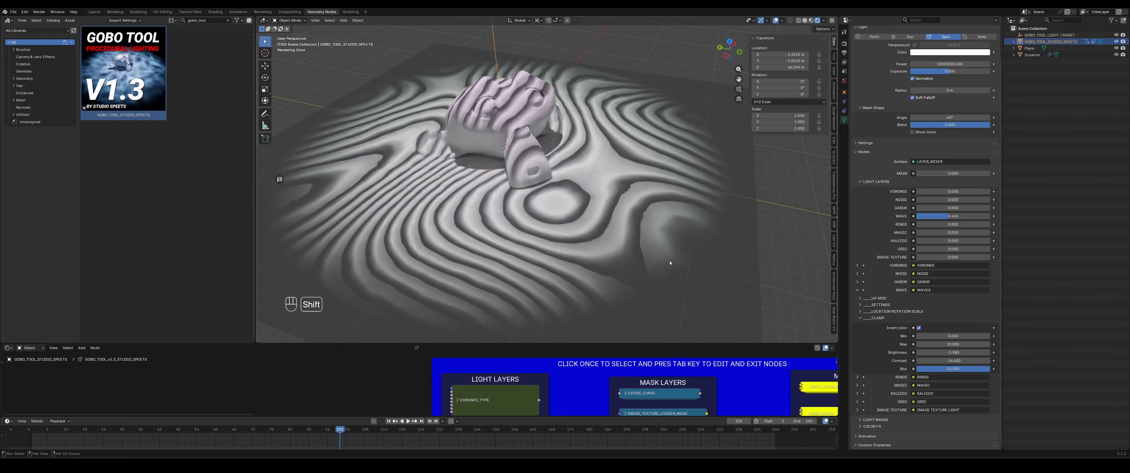
middle_click_drag(614, 238, 643, 235, "shift")
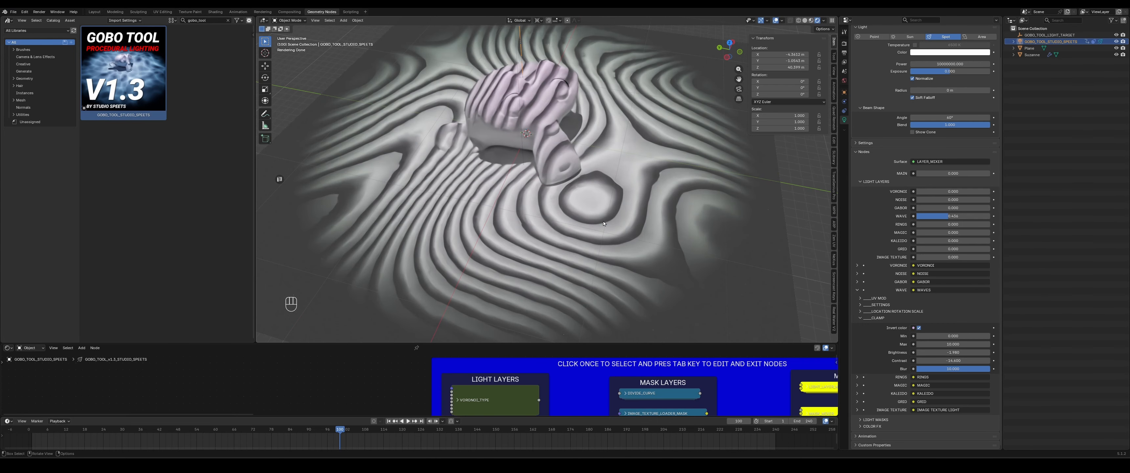
- Collapse the Wave layer, expand the Rings layer and raise the Rings light layer amount to about 0.4
left_click(874, 319)
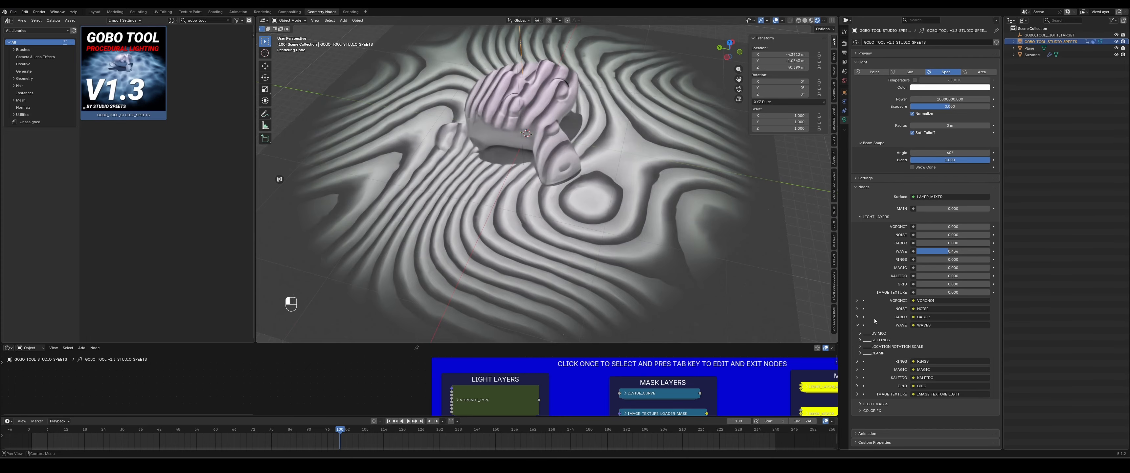
left_click(857, 325)
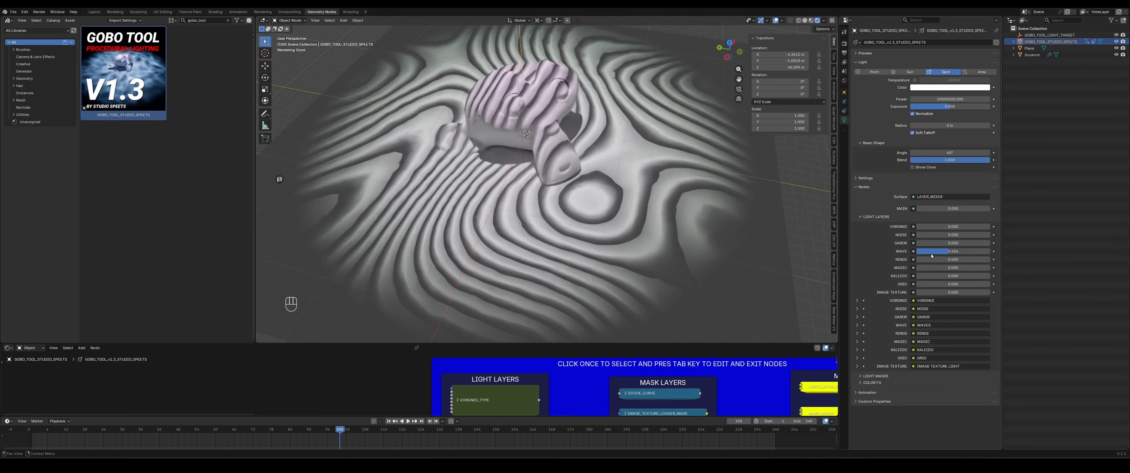
left_click(857, 333)
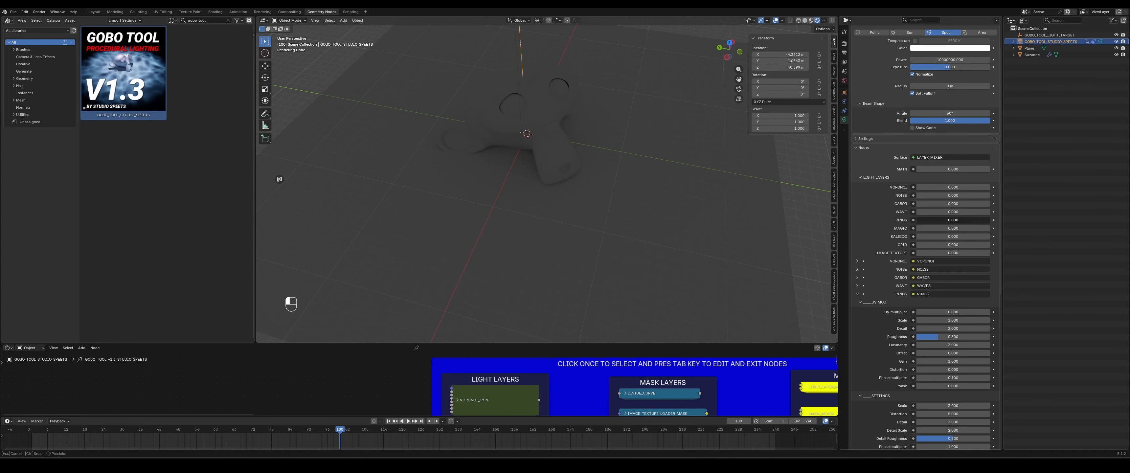
left_click_drag(927, 220, 964, 220)
- Play and pause the animation to preview the Rings pattern
scroll(616, 219, "down", 2)
key("space")
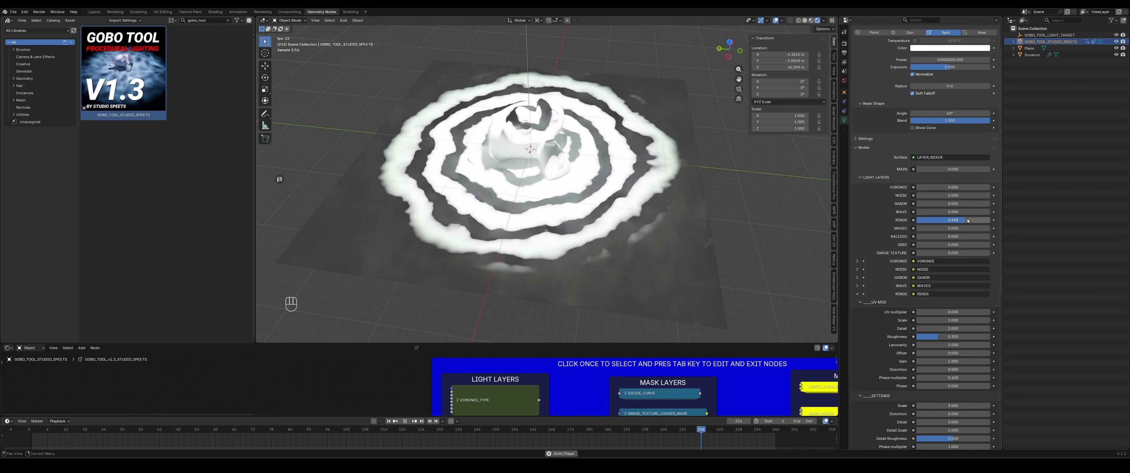
key("space")
- Toggle Invert color in the Rings layer's Clamp section and adjust its Brightness and Contrast
scroll(879, 303, "down", 6)
scroll(879, 303, "down", 4)
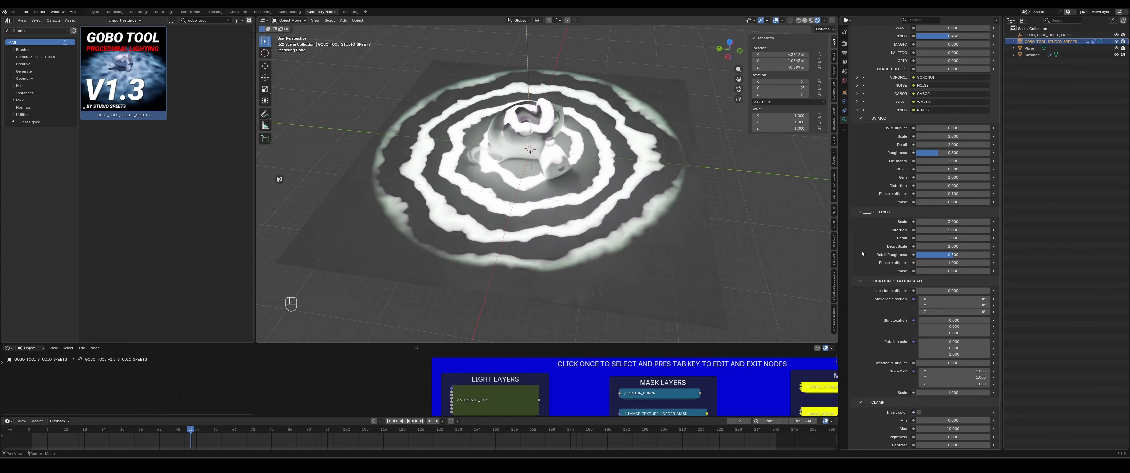
scroll(904, 289, "down", 4)
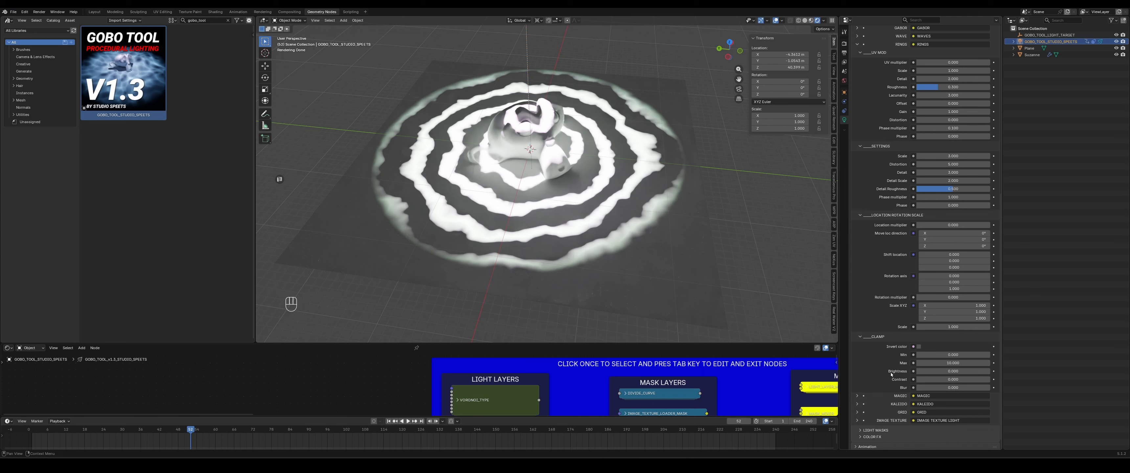
left_click(918, 348)
left_click(918, 349)
mouse_move(946, 371)
left_mouse_down()
mouse_move(926, 371)
mouse_move(961, 379)
left_mouse_up()
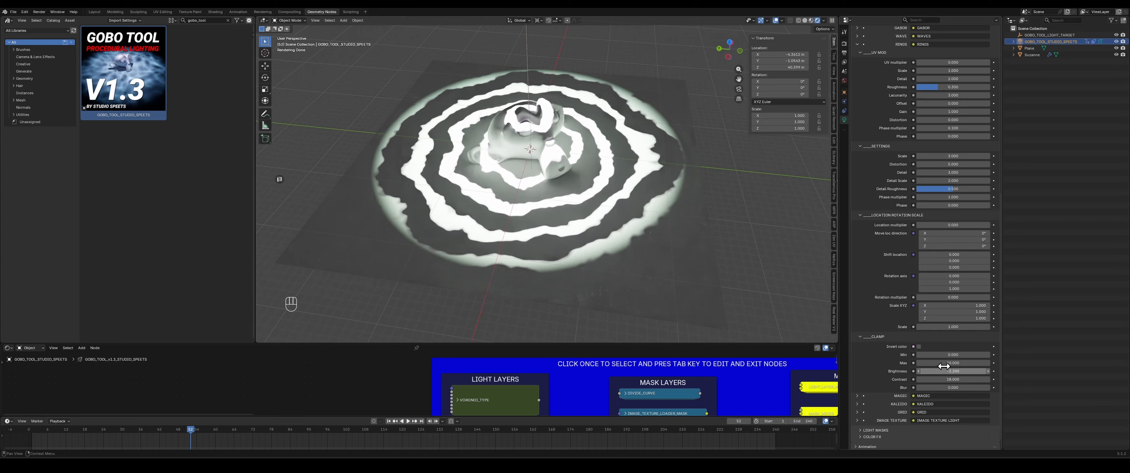
- Collapse the Rings layer's Location Rotation Scale, Clamp and UV Mod sections
scroll(881, 321, "up", 2)
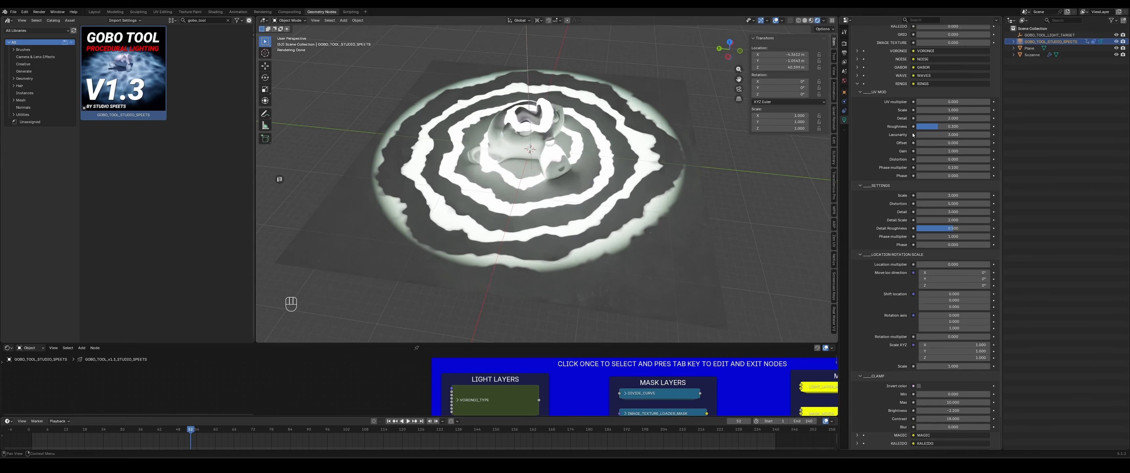
scroll(912, 135, "down", 2)
scroll(879, 193, "down", 1)
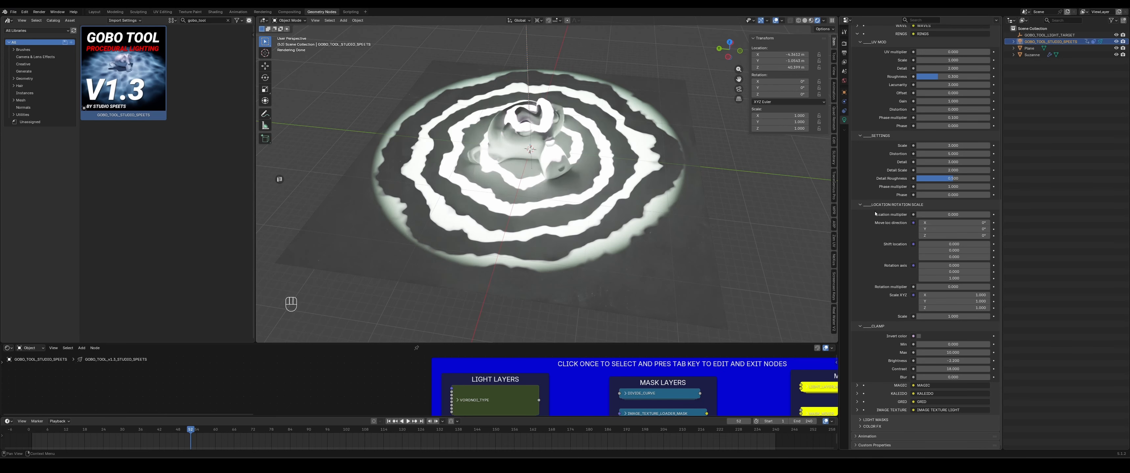
scroll(877, 258, "up", 6)
left_click_drag(877, 308, 873, 326)
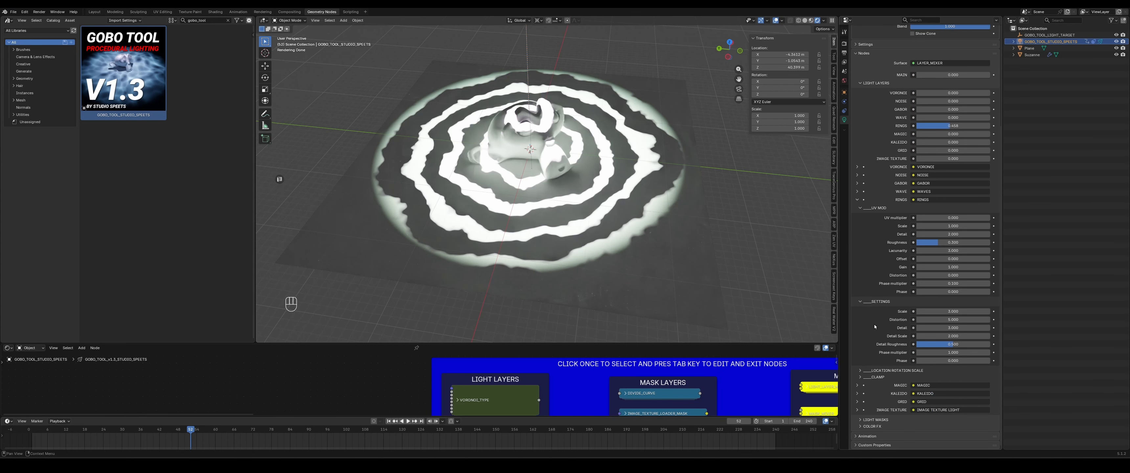
left_click(876, 207)
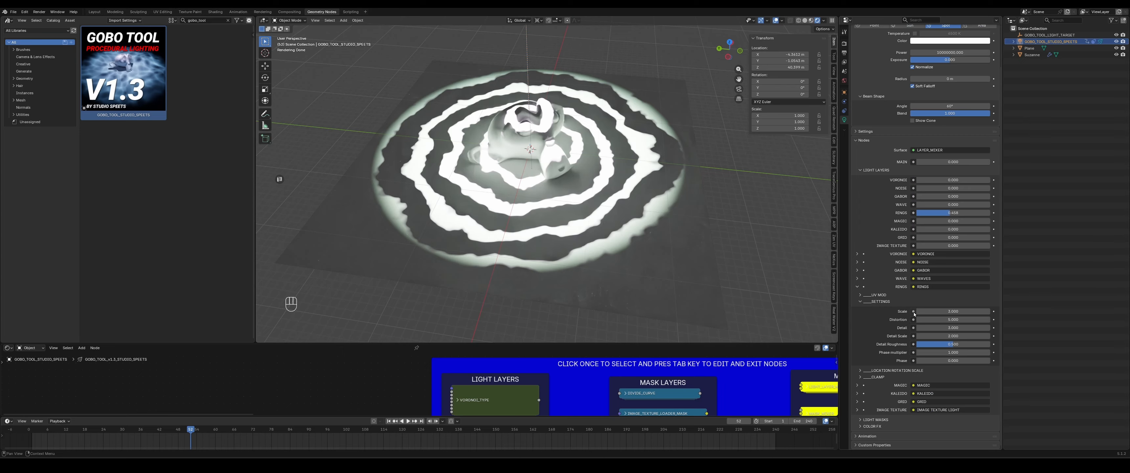
- Set the Rings layer's Distortion to 0 in its Settings section
mouse_move(947, 312)
left_mouse_down()
mouse_move(982, 311)
mouse_move(939, 320)
left_mouse_up()
left_click(939, 320)
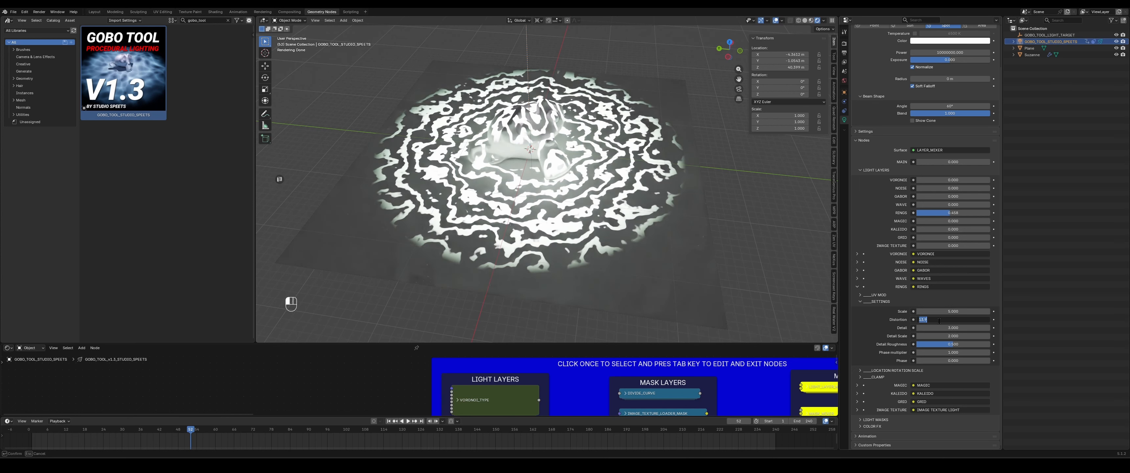
type("0")
key("Return")
- Play and pause the animation to preview the concentric rings
key("space")
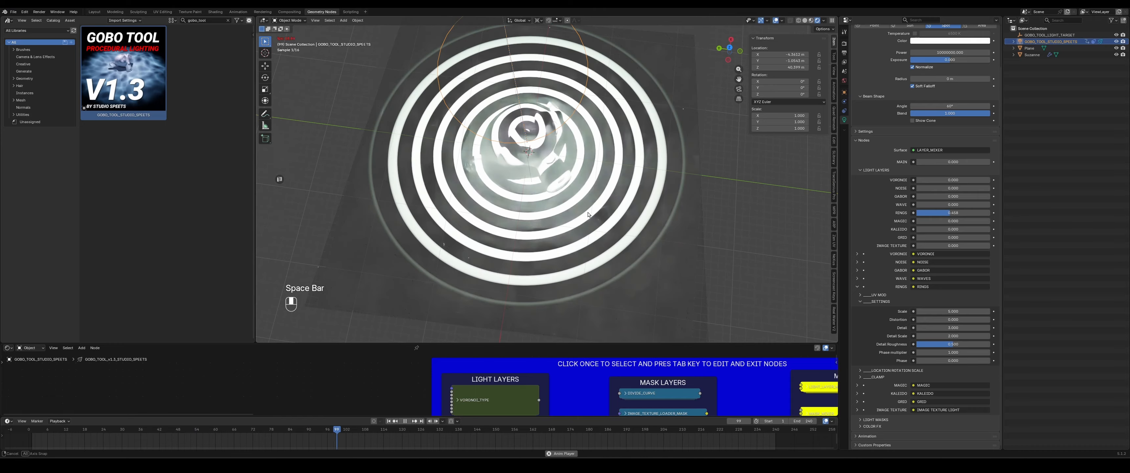
key("space")
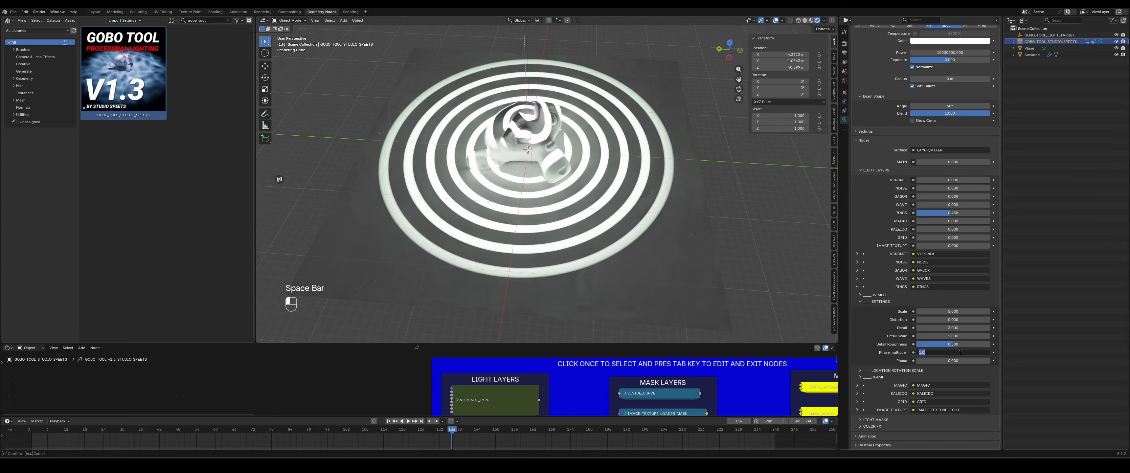
key("space")
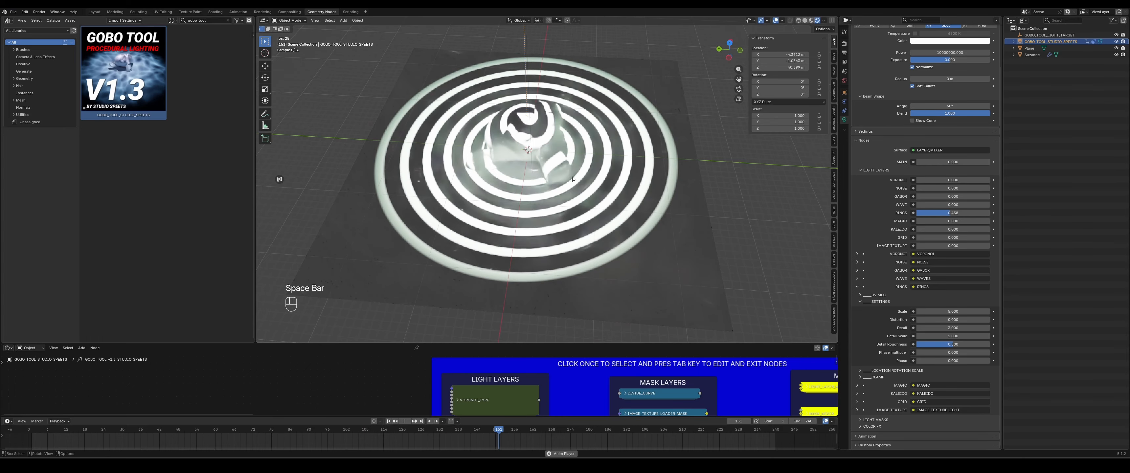
key("space")
- Nudge the Rings Phase, then open UV Mod and raise its UV multiplier to about 4.3 while playing
mouse_move(953, 361)
left_mouse_down()
mouse_move(984, 360)
mouse_move(955, 361)
left_mouse_up()
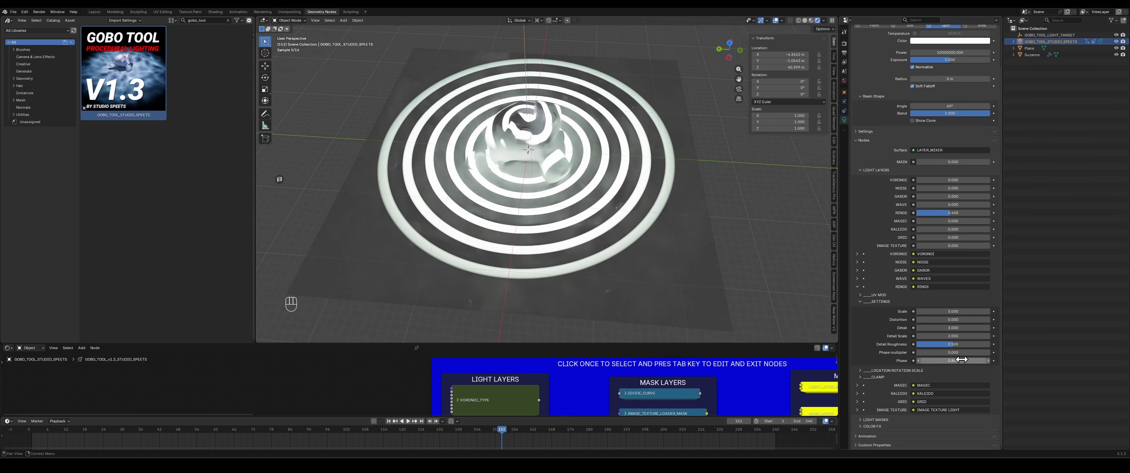
left_click(873, 303)
left_click(872, 342)
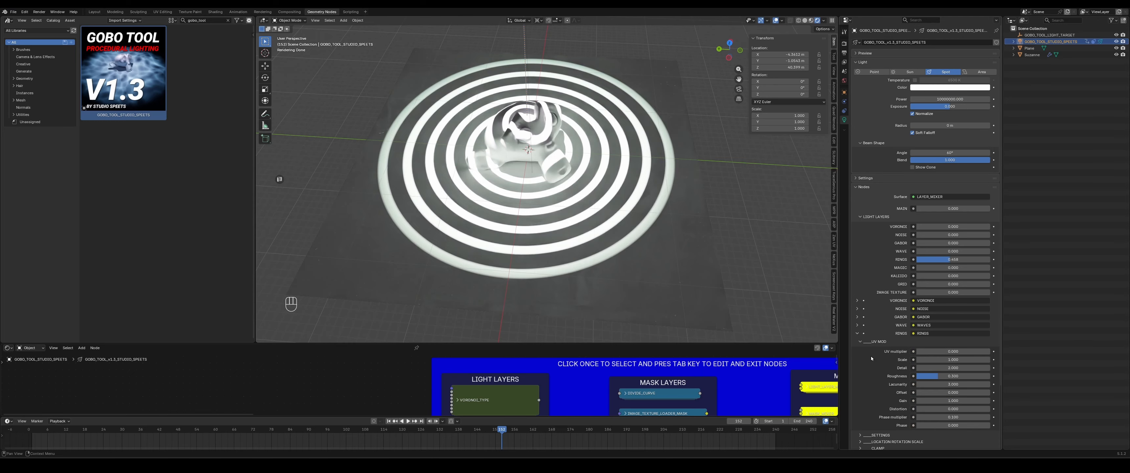
left_click_drag(941, 351, 978, 351)
key("space")
- Adjust the Rings UV Mod's Scale while viewing the projected pattern
middle_click_drag(653, 236, 639, 226)
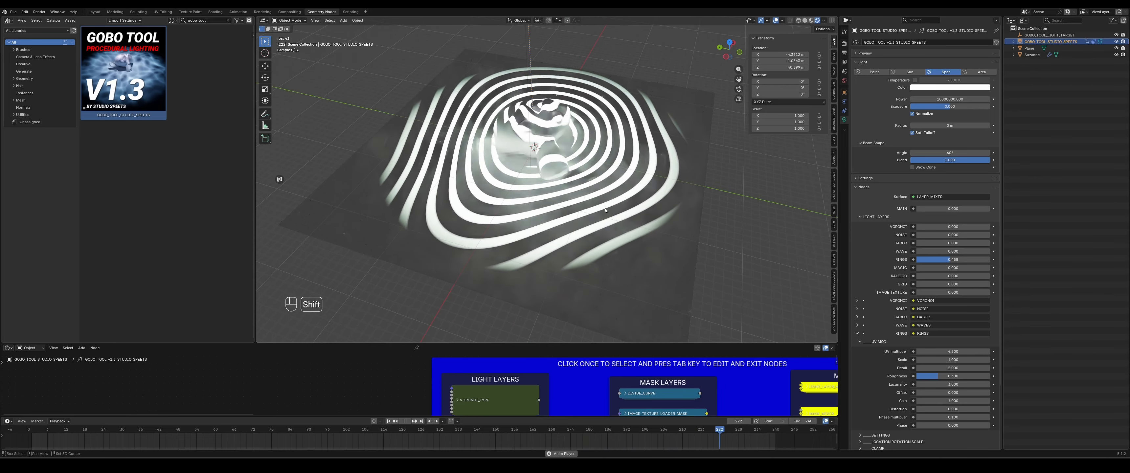
middle_click_drag(562, 204, 576, 220, "shift")
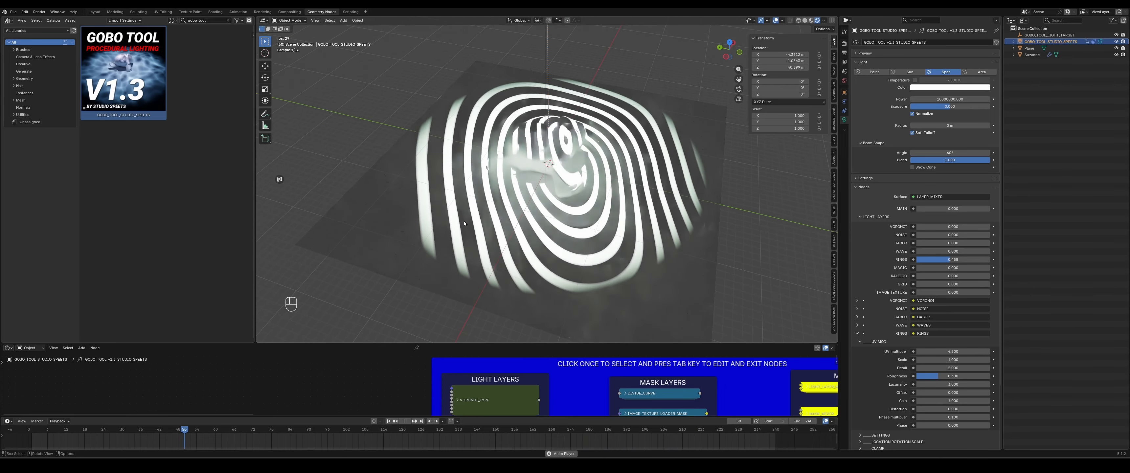
mouse_move(926, 360)
left_mouse_down()
mouse_move(965, 359)
mouse_move(947, 359)
left_mouse_up()
scroll(924, 378, "down", 2)
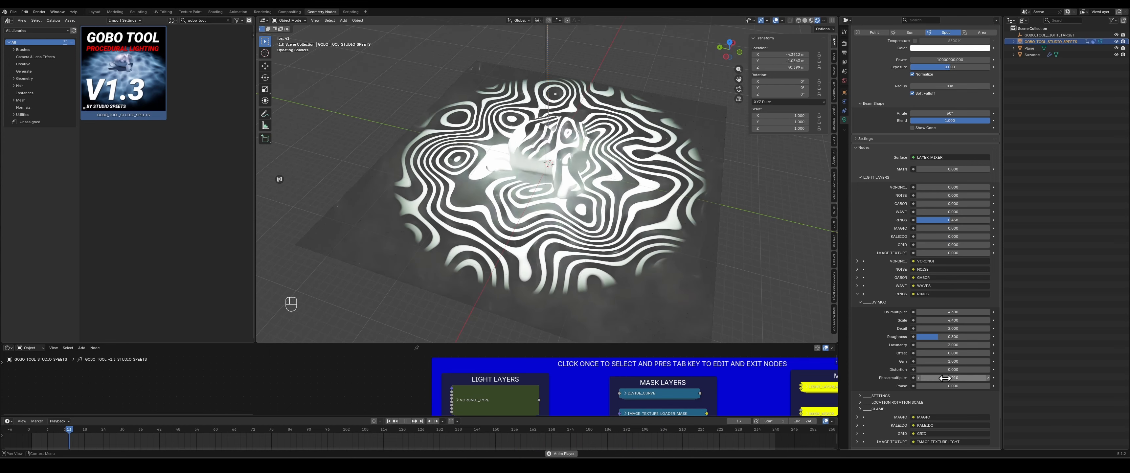
- Set the Rings UV Mod's Phase multiplier to 0.005
left_click(965, 378)
type(".00")
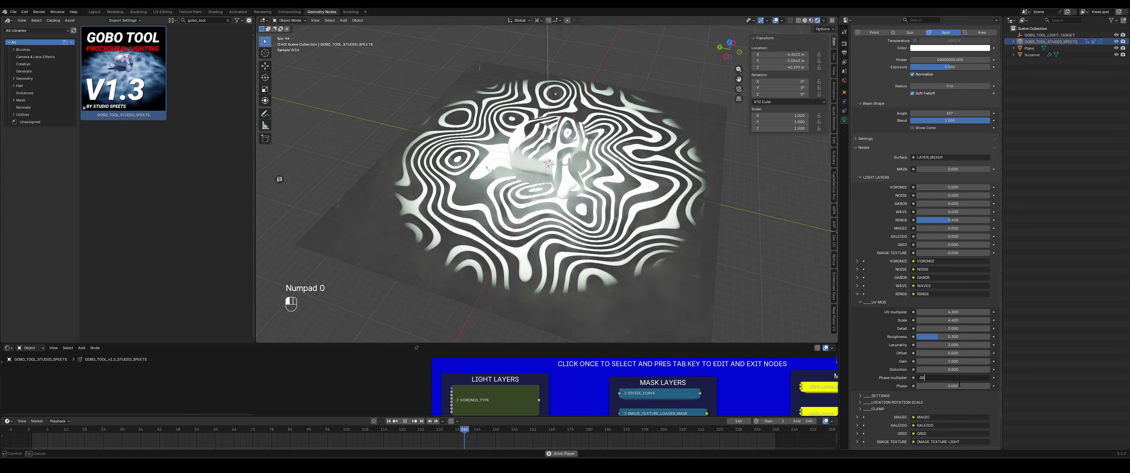
type("5")
key("Return")
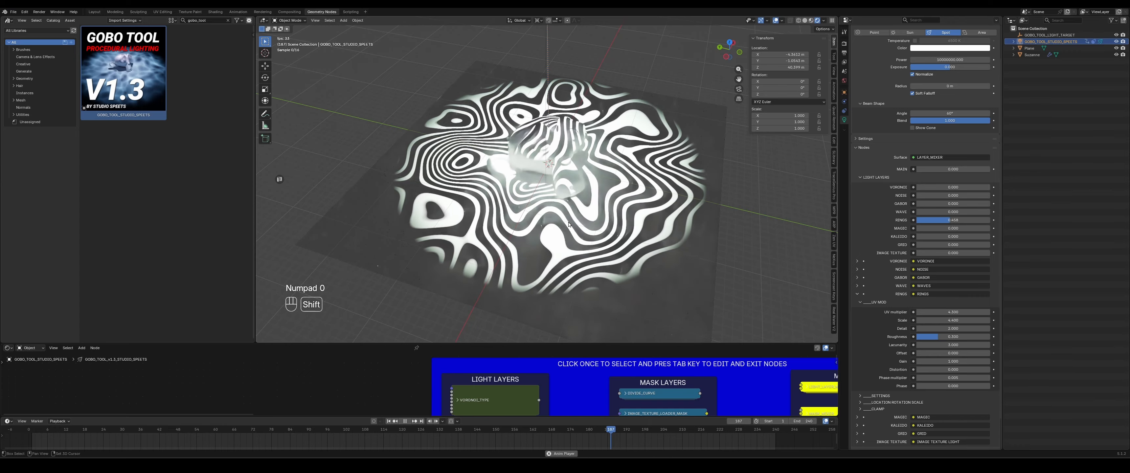
- Raise the Wave light layer so it blends with the Rings pattern
key("space")
scroll(896, 319, "up", 2)
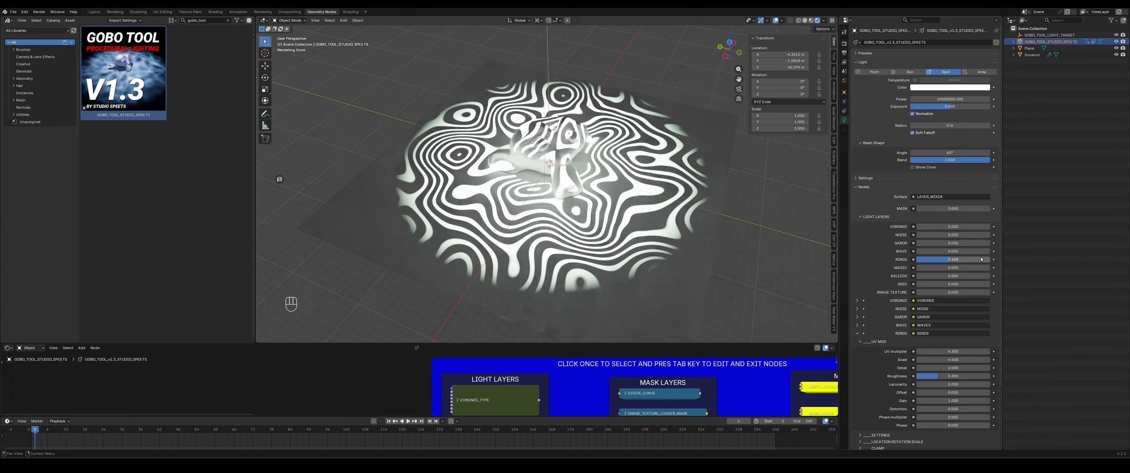
mouse_move(929, 243)
left_mouse_down()
mouse_move(978, 236)
mouse_move(952, 261)
mouse_move(978, 253)
mouse_move(914, 235)
left_mouse_up()
left_click_drag(954, 243, 915, 243)
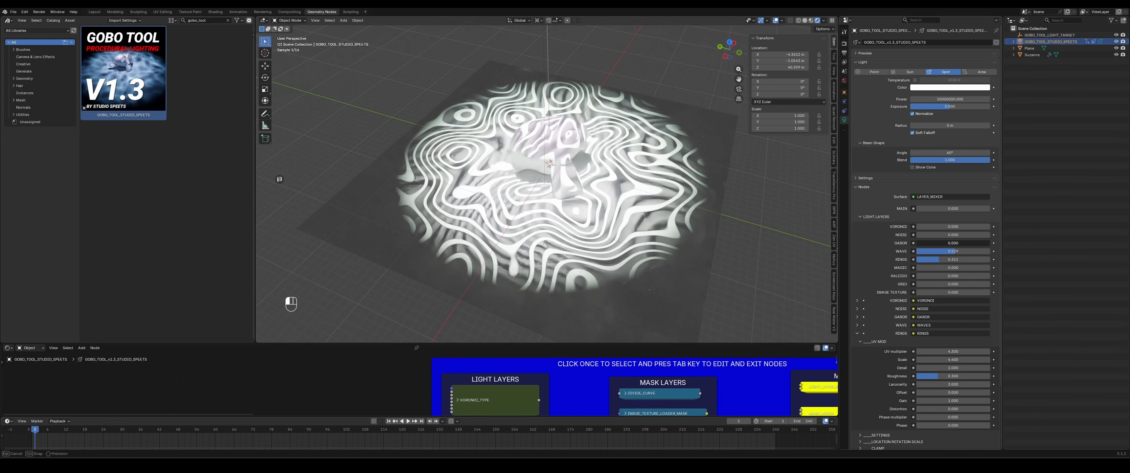
- Move the spotlight off to the side so the pattern projects at an angle while the animation plays
key("space")
key("space")
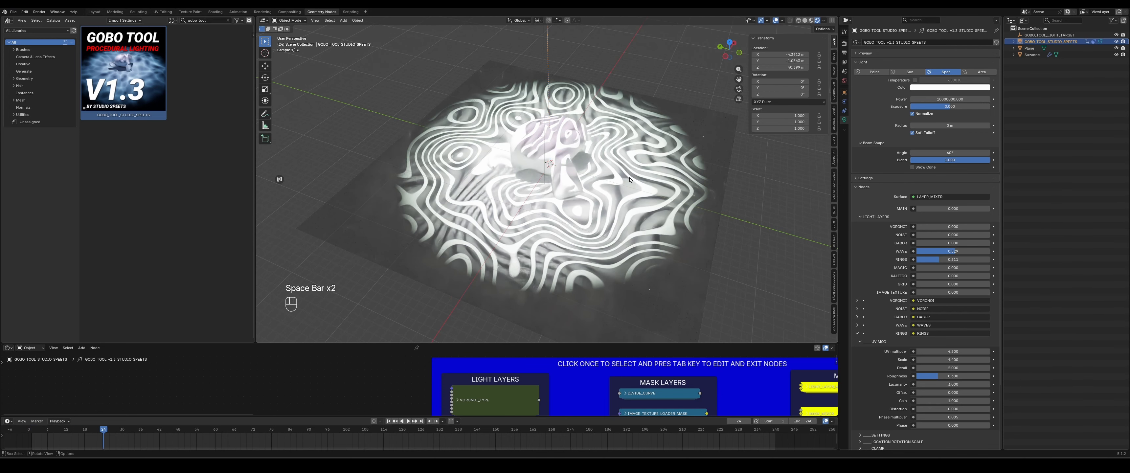
key("g")
key("g")
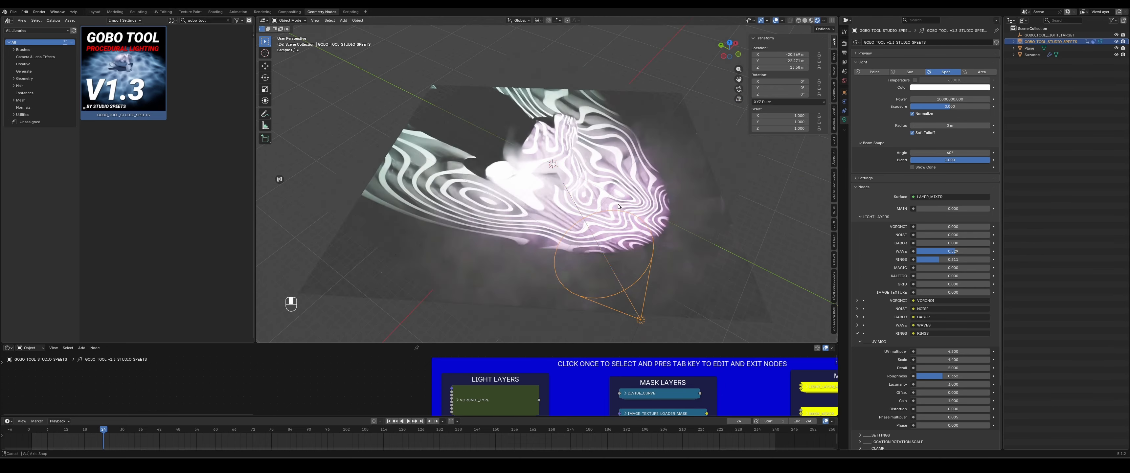
key("space")
key("space")
key("g")
left_click(691, 128)
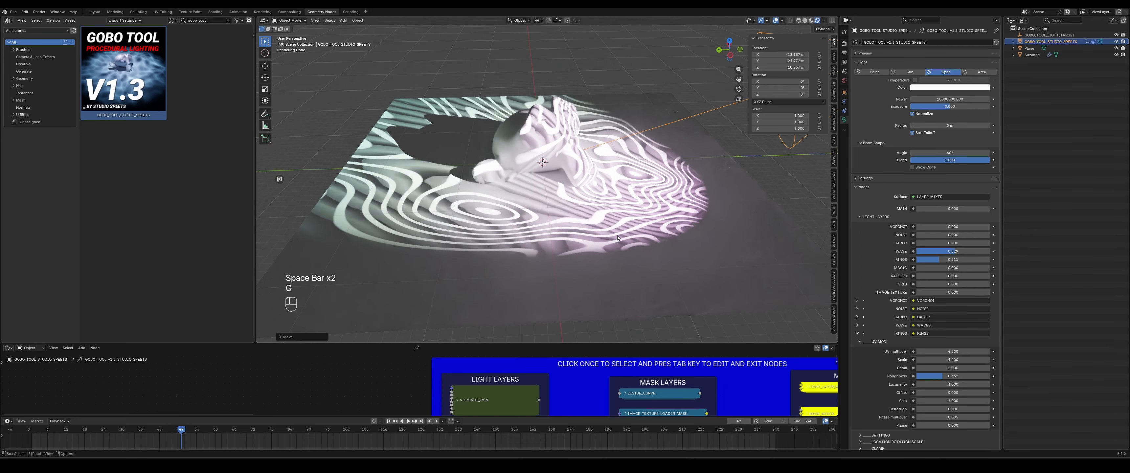
- Raise the Magic light layer and play the animation to preview it
left_click_drag(926, 268, 974, 267)
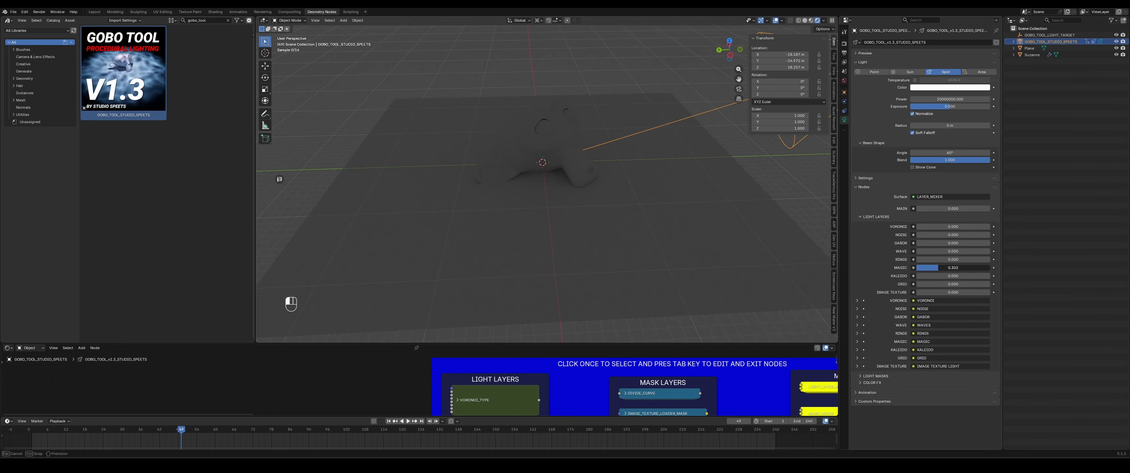
key("space")
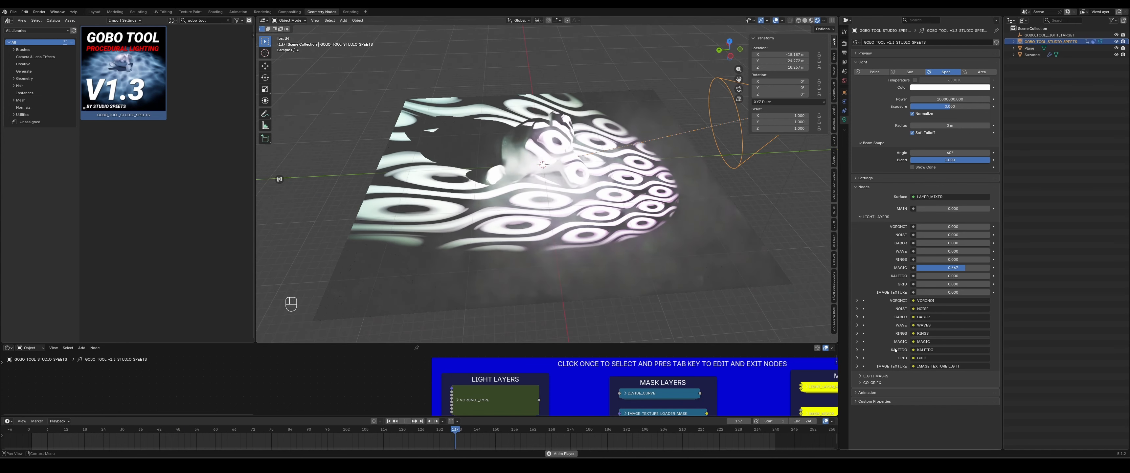
- Expand the Magic layer's settings and try changing its Scale, undoing the change
left_click(862, 342)
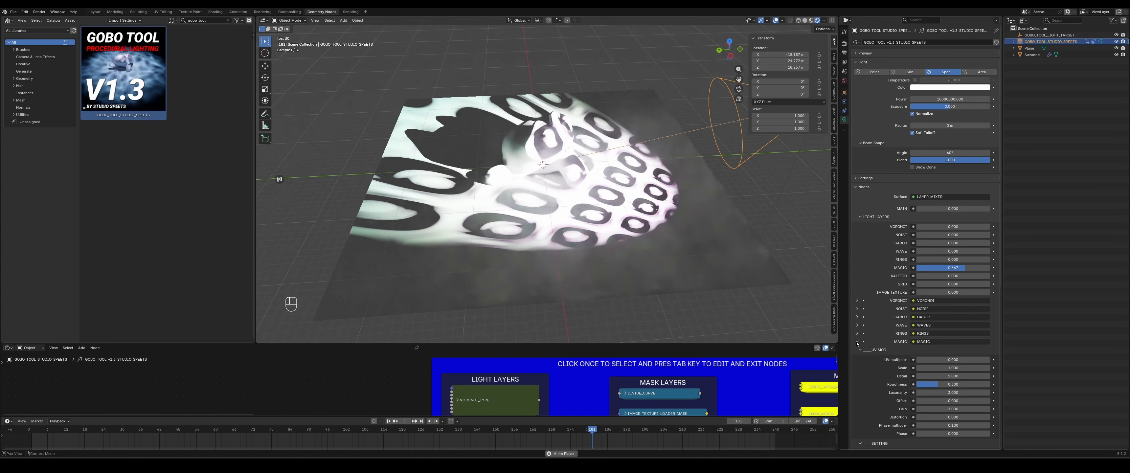
scroll(871, 349, "down", 4)
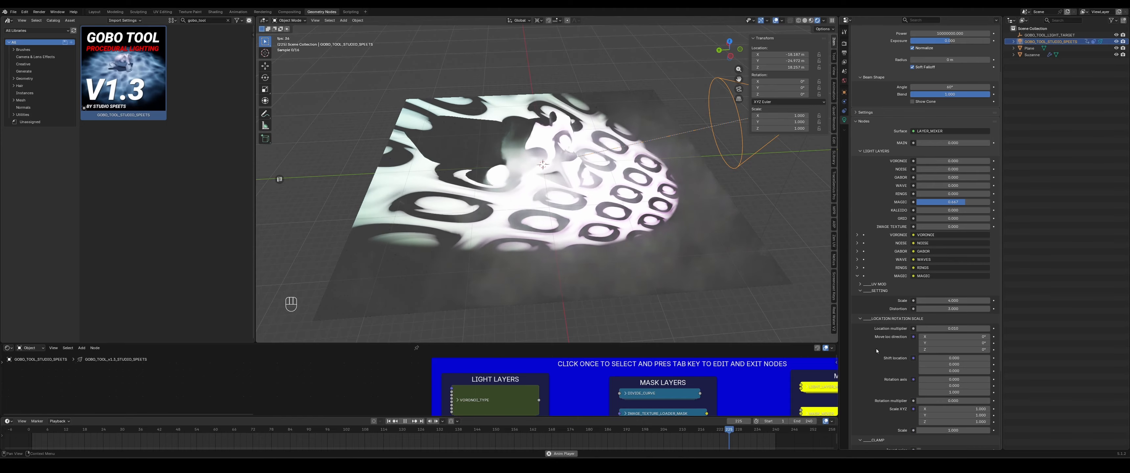
mouse_move(958, 302)
left_mouse_down()
mouse_move(999, 301)
mouse_move(953, 308)
left_mouse_up()
key("ctrl+z")
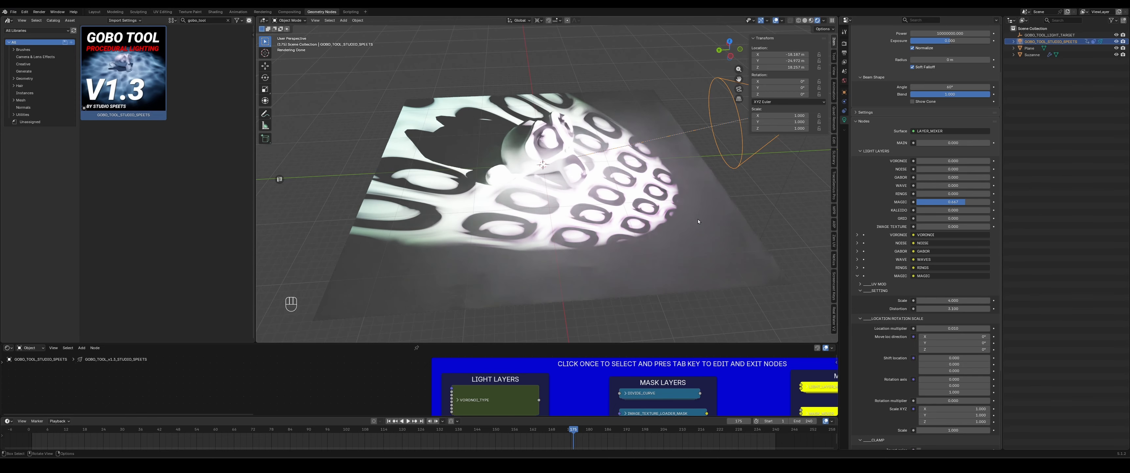
- Turn off the Magic light layer and bring in the Kaleido layer at about 0.23
key("space")
key("space")
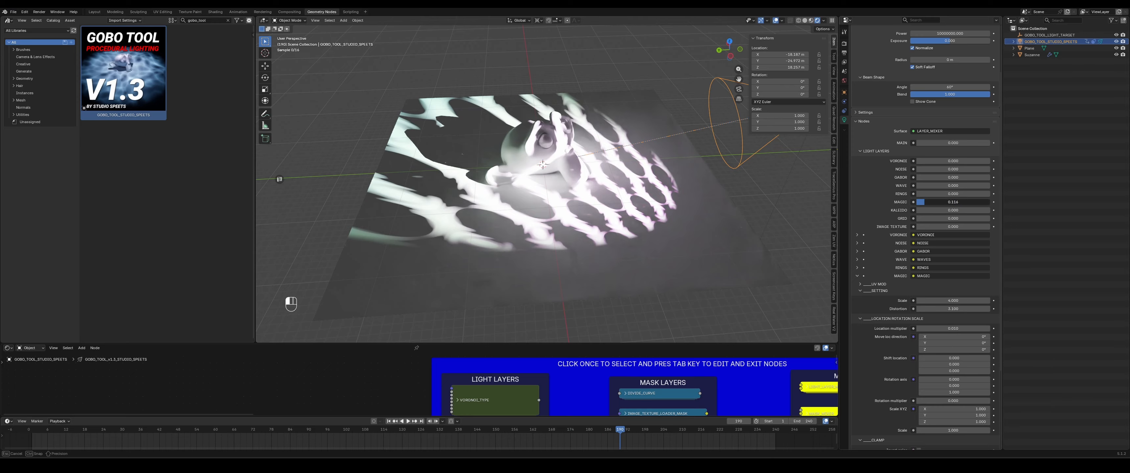
left_click_drag(925, 201, 913, 223)
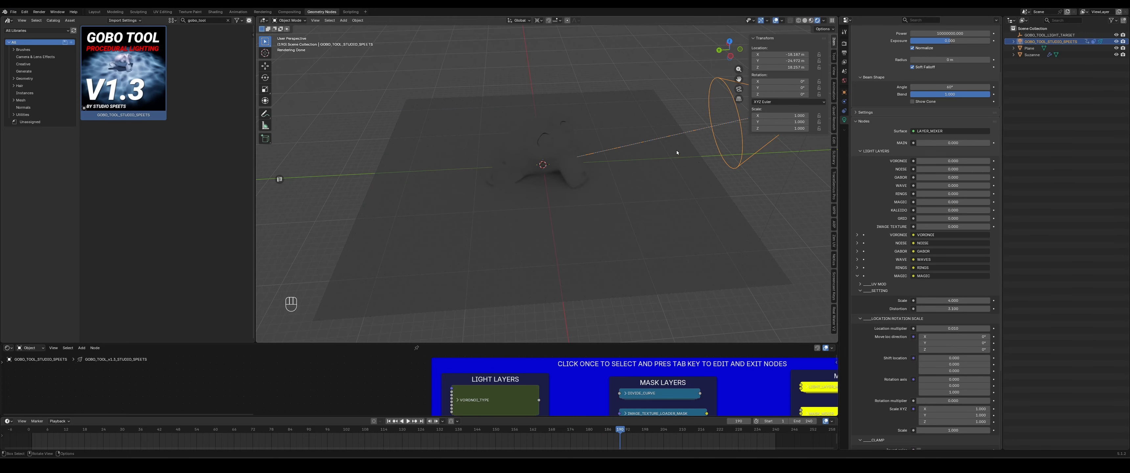
- Snap the spotlight to the 3D cursor and move it straight up along Z above the model
key("shift+d")
key("ctrl+z")
key("shift+s")
left_click(625, 93)
key("g")
key("z")
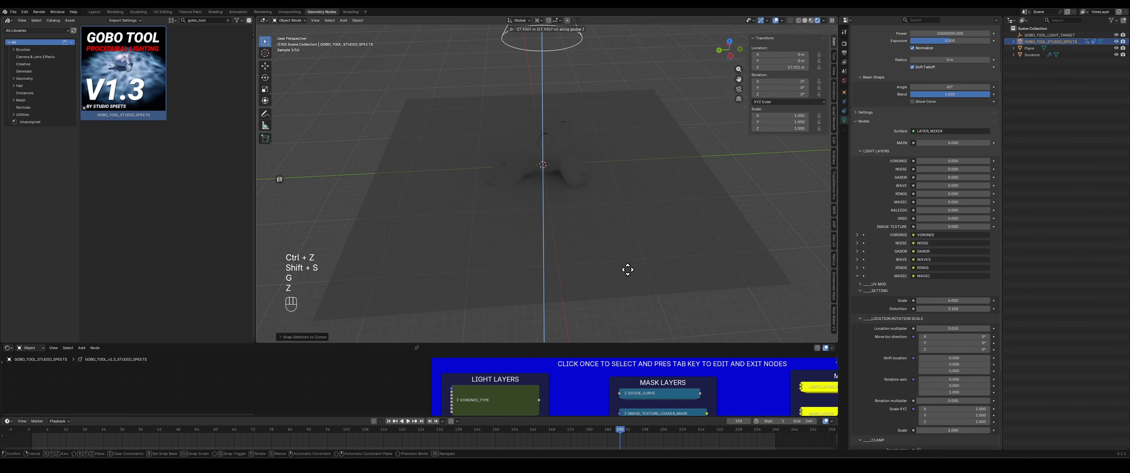
left_click(630, 209)
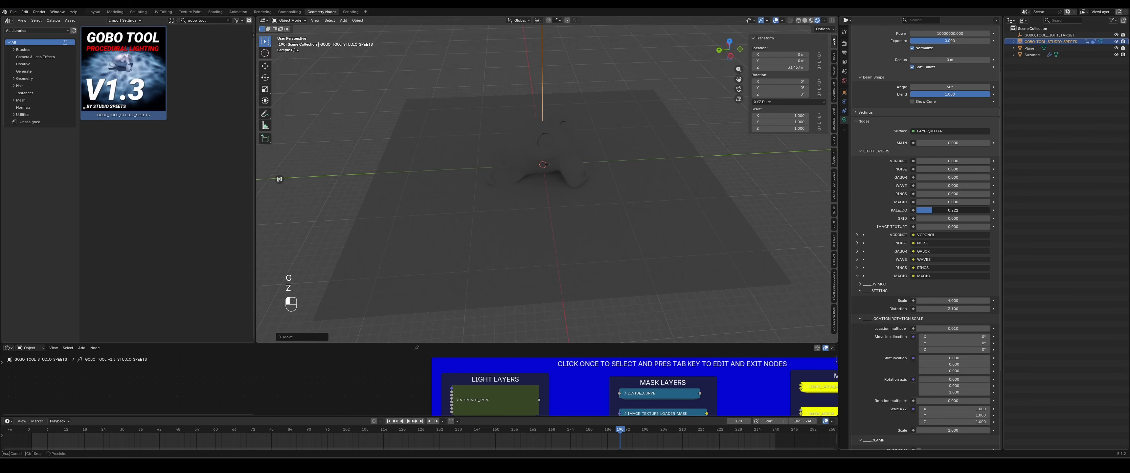
- Play the animation to preview the Kaleido pattern on the plane and monkey
key("space")
middle_click_drag(630, 209, 610, 248)
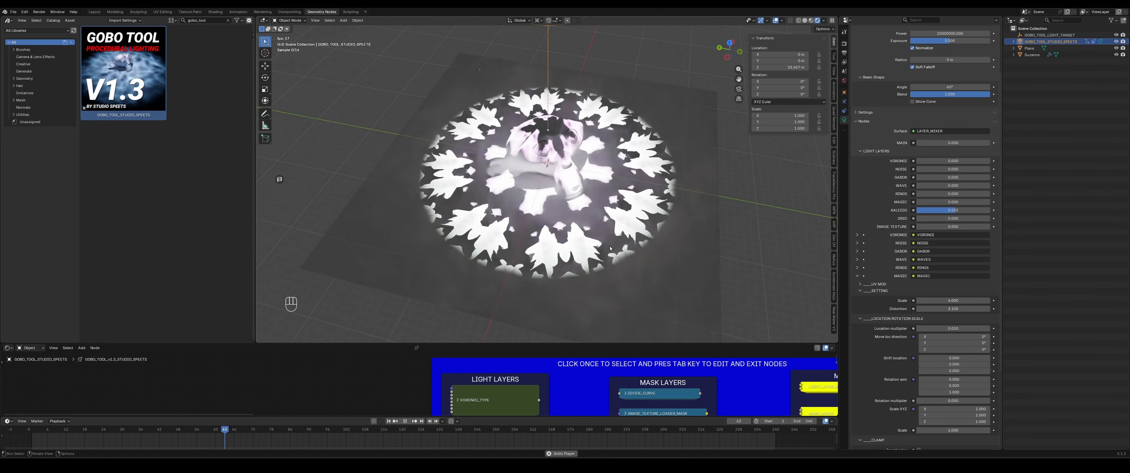
scroll(939, 97, "up", 3)
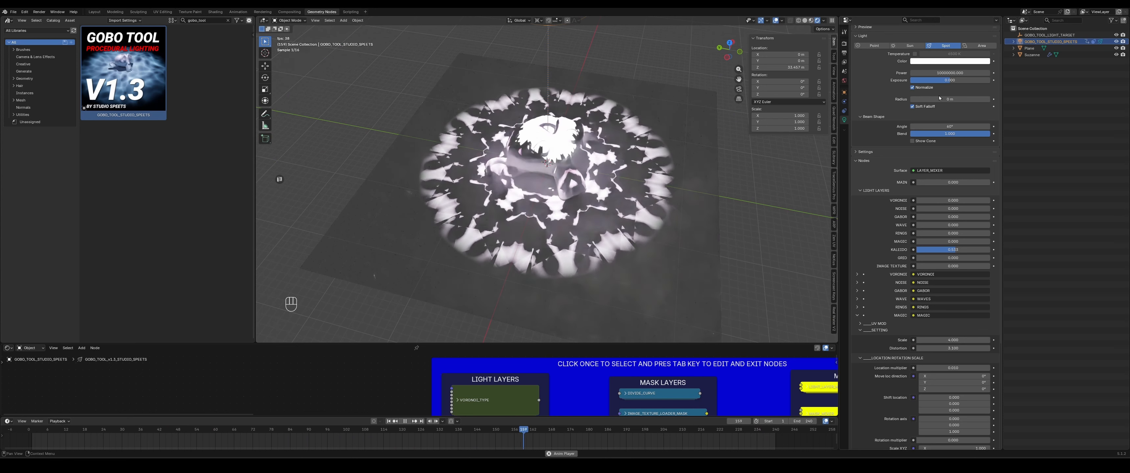
- Set the spotlight Radius to about 0.88 m and move the light aside
left_click_drag(939, 99, 960, 98)
key("g")
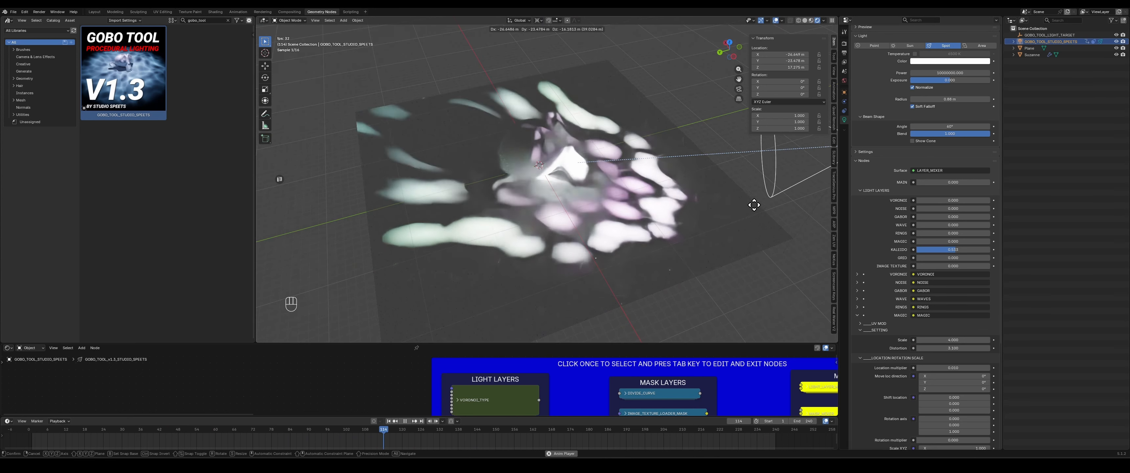
left_click(748, 205)
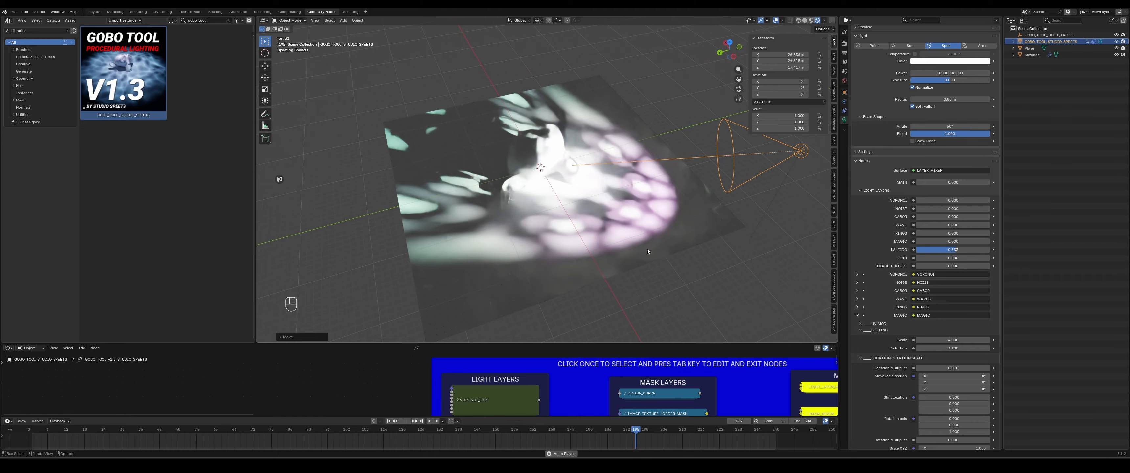
- Set the spotlight's X location to 0 and move it vertically back above the model
left_click_drag(786, 61, 785, 56)
type("0")
key("Return")
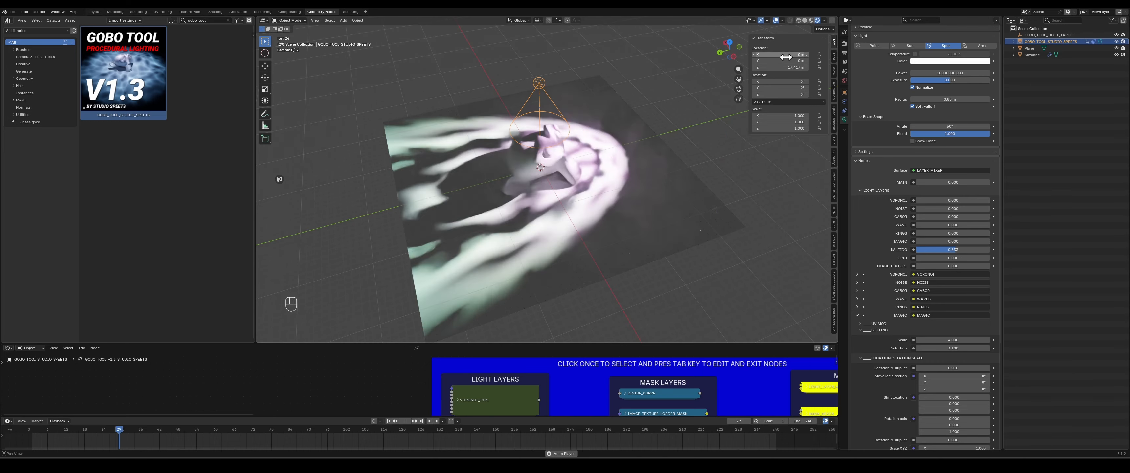
key("g")
key("z")
left_click(598, 108)
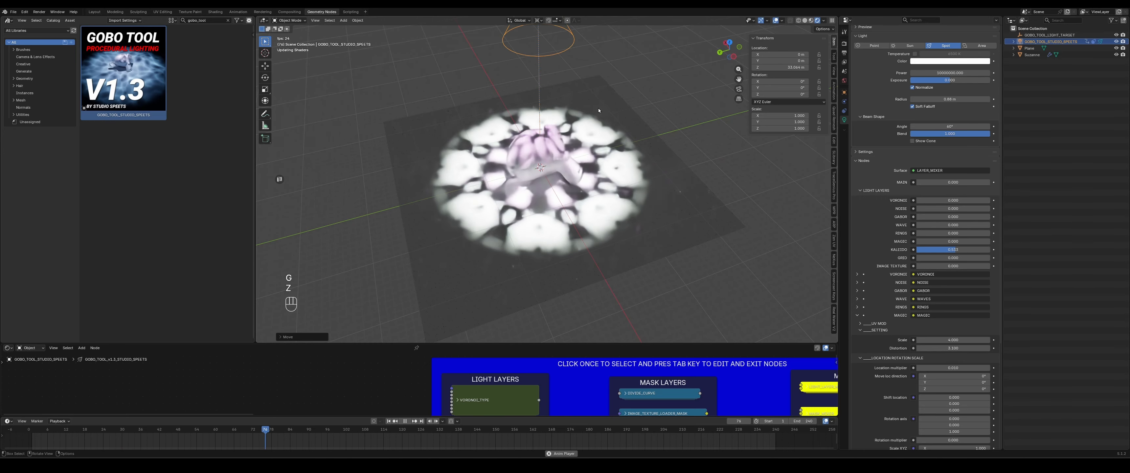
- Collapse the lower property sections and expand the Kaleido layer's settings
scroll(881, 257, "down", 4)
scroll(882, 258, "down", 5)
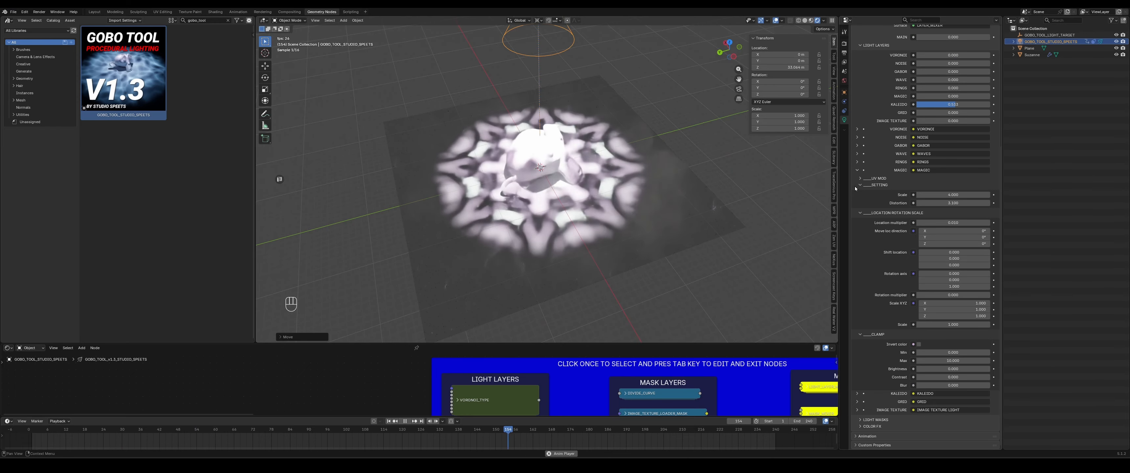
left_click(858, 172)
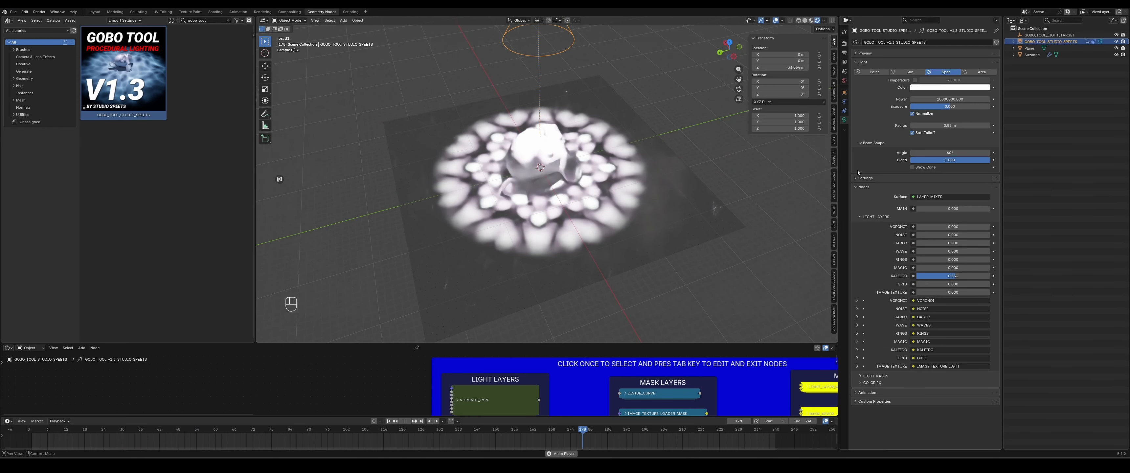
left_click(856, 350)
scroll(868, 280, "down", 10)
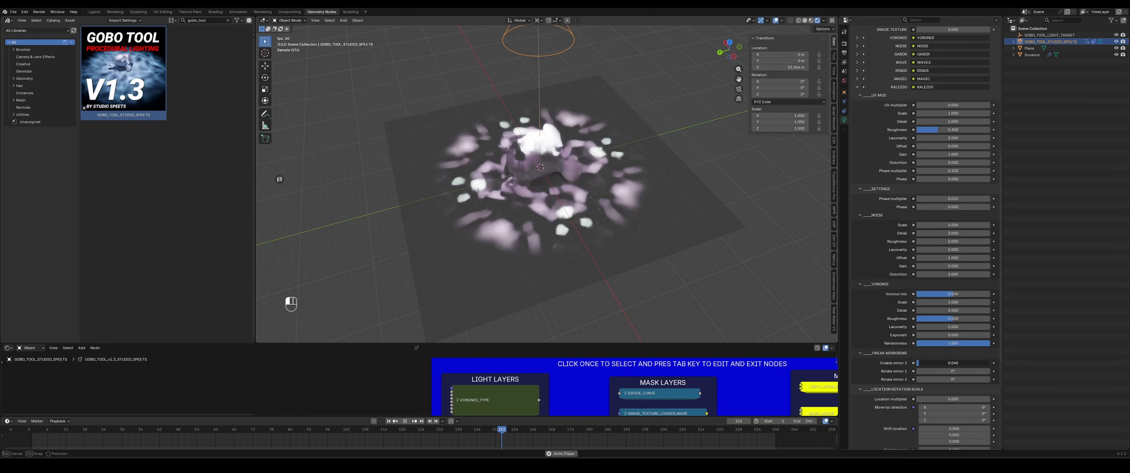
scroll(895, 177, "up", 5)
scroll(883, 177, "up", 5)
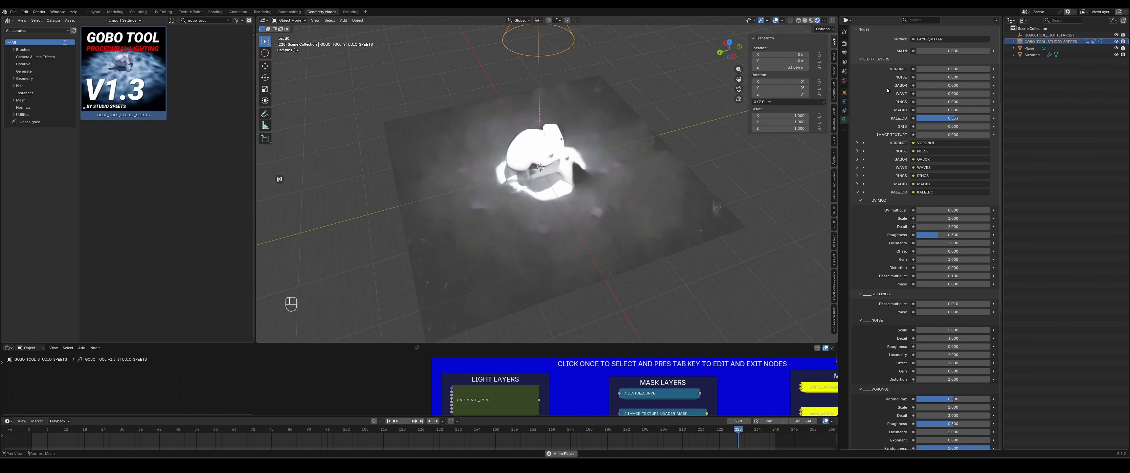
- Set the Kaleido layer's Enable mirror 2 value to 1 while previewing the animation
left_click_drag(960, 34, 908, 34)
middle_click_drag(613, 195, 604, 209)
key("space")
scroll(865, 263, "down", 9)
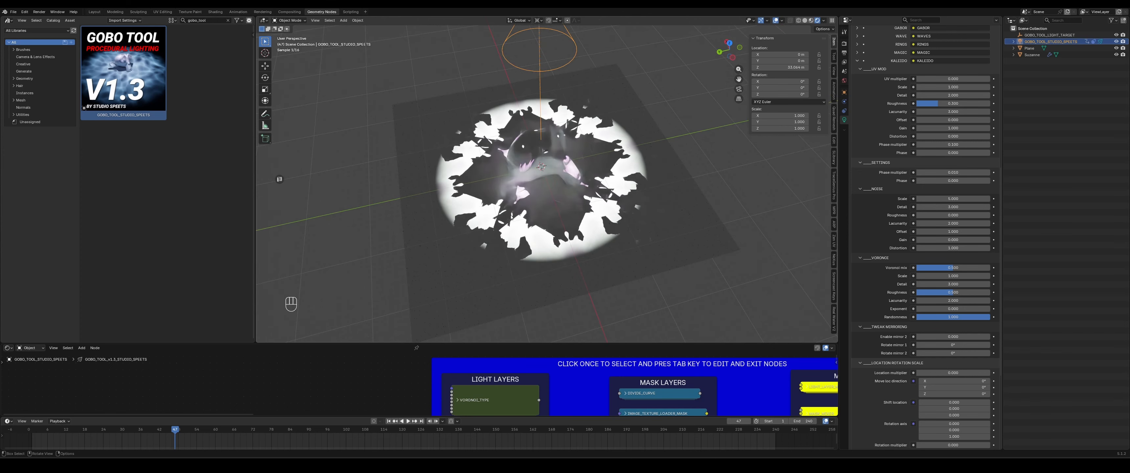
key("space")
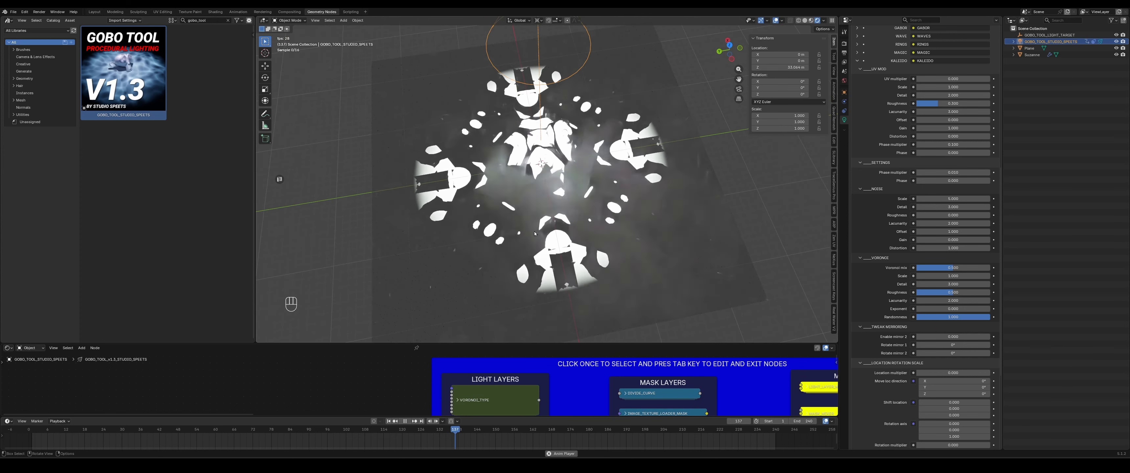
left_click_drag(938, 337, 990, 336)
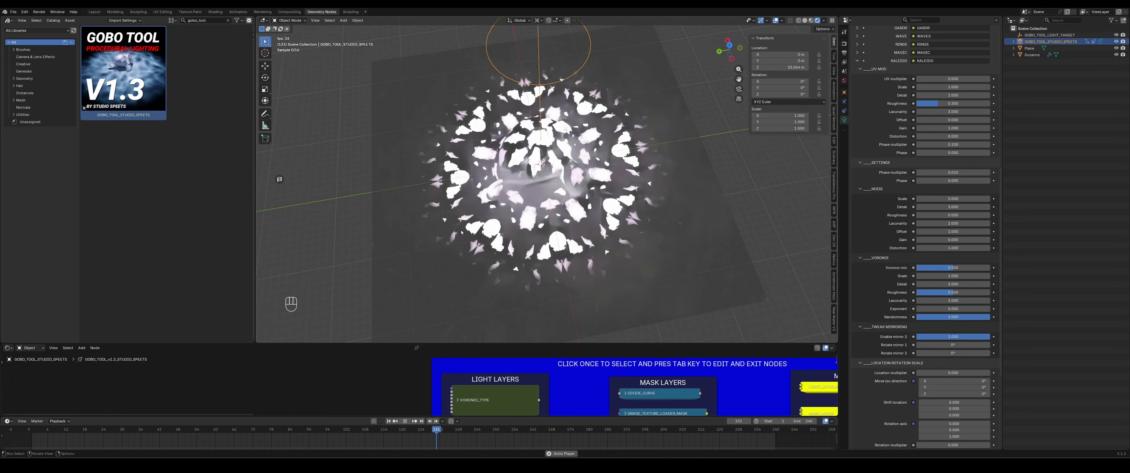
- Set the Kaleido mirror rotations to about 45° and 25° while previewing the pattern
middle_click_drag(638, 243, 645, 205)
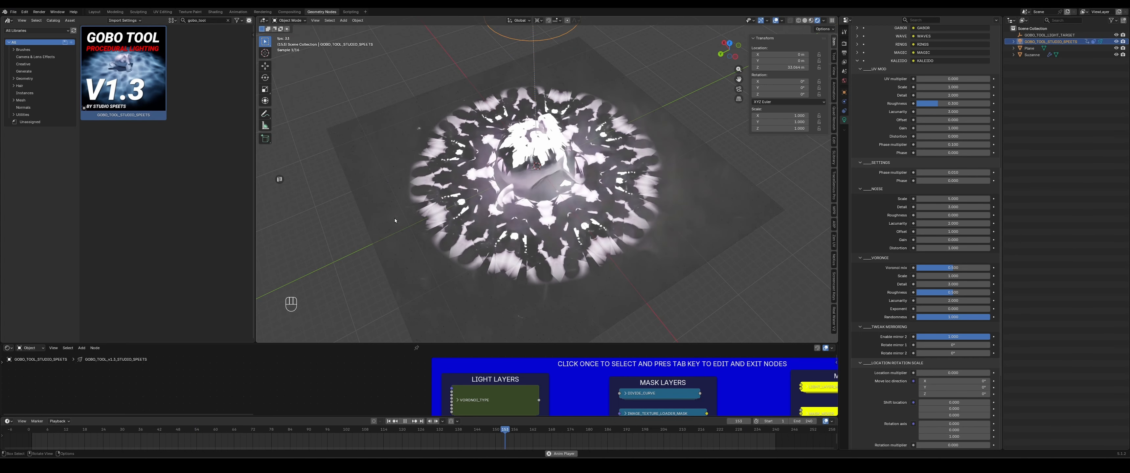
scroll(941, 325, "down", 2)
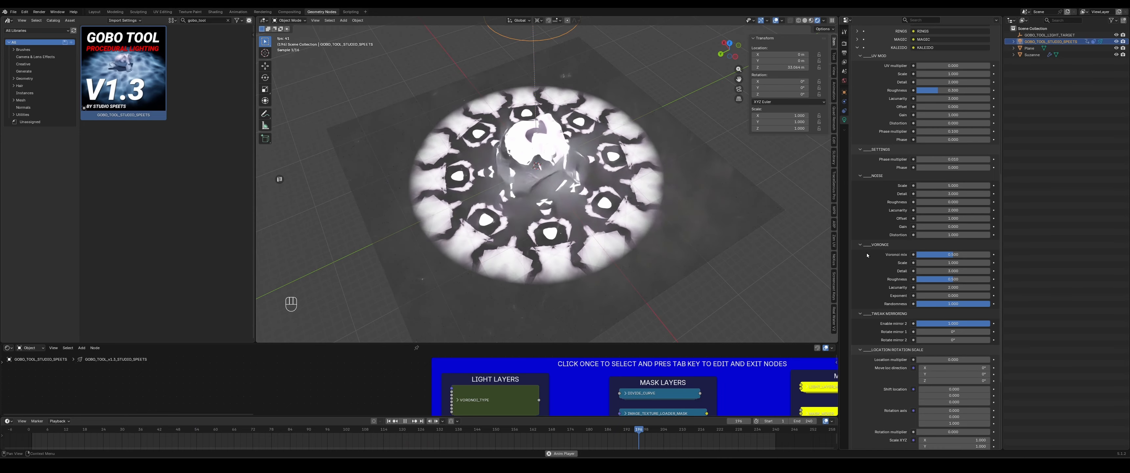
left_click_drag(941, 319, 967, 319)
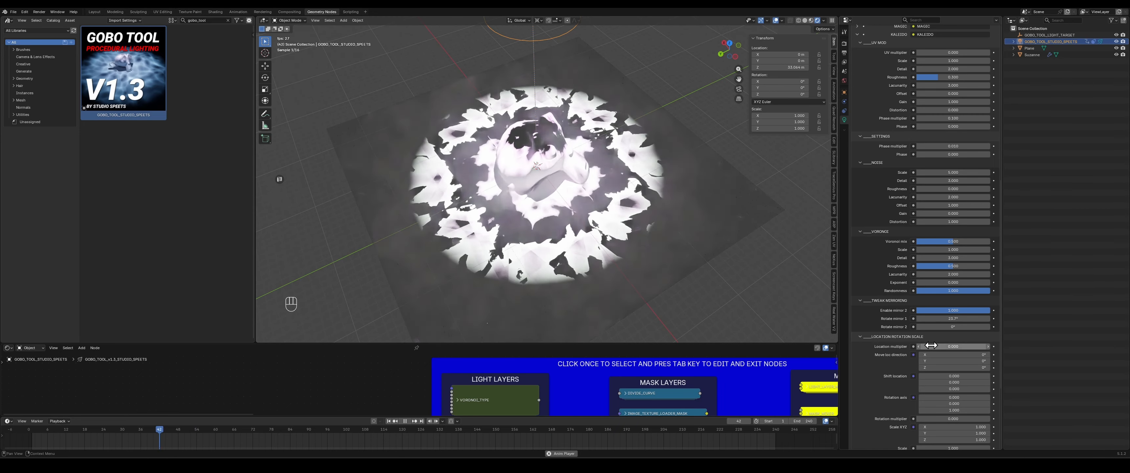
left_click_drag(943, 326, 964, 326)
middle_click_drag(608, 193, 577, 210)
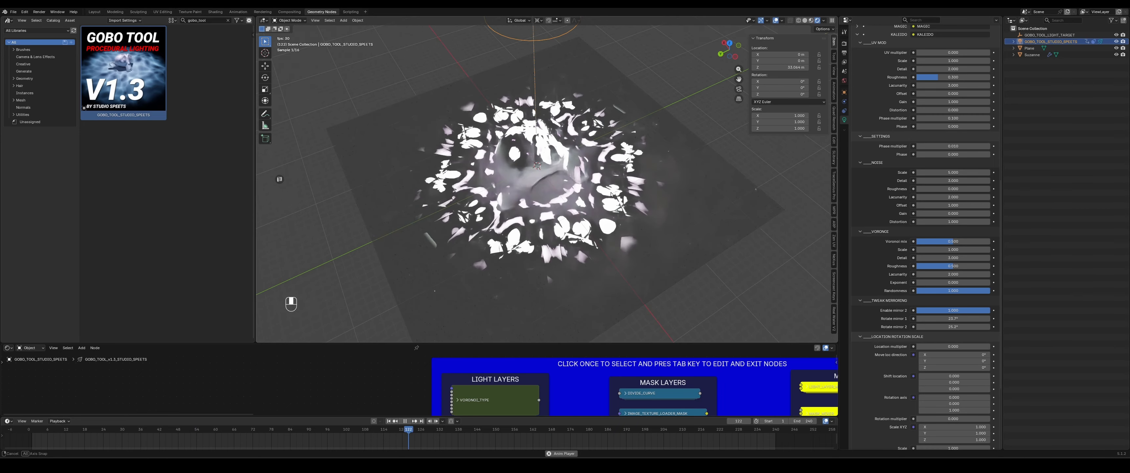
key("space")
left_click_drag(942, 319, 952, 319)
left_click_drag(943, 319, 956, 316)
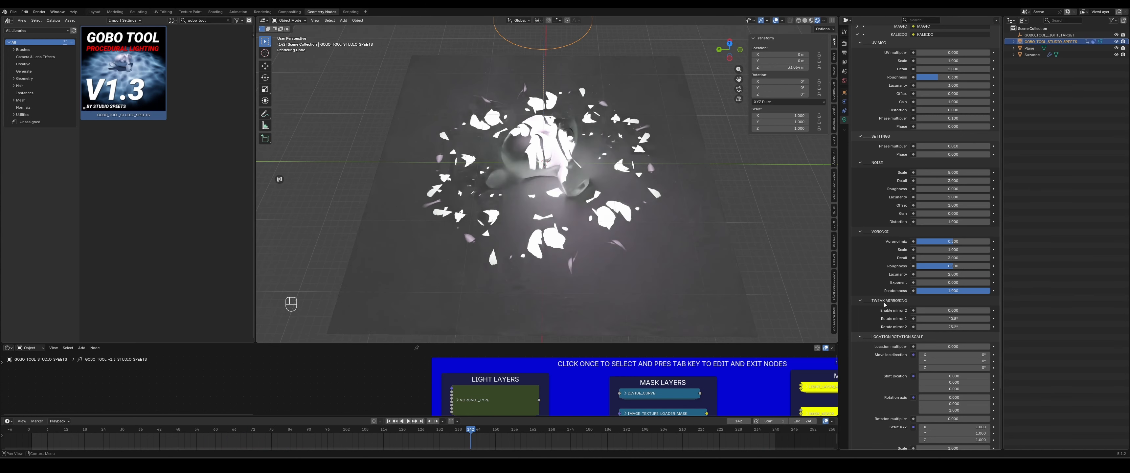
scroll(886, 269, "up", 2)
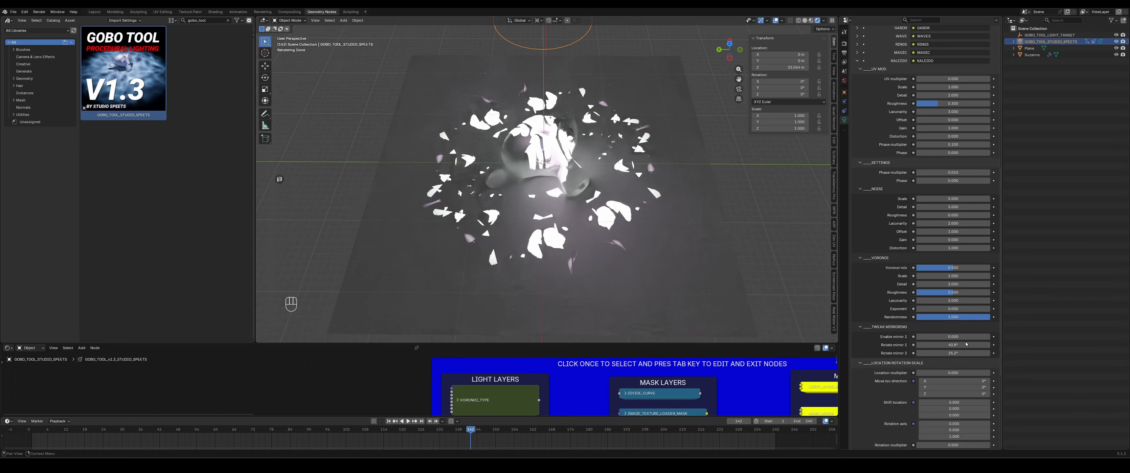
- Set the Kaleido layer's Rotate mirror 1 value to 0°
left_click_drag(965, 342, 965, 341)
type("0")
key("Return")
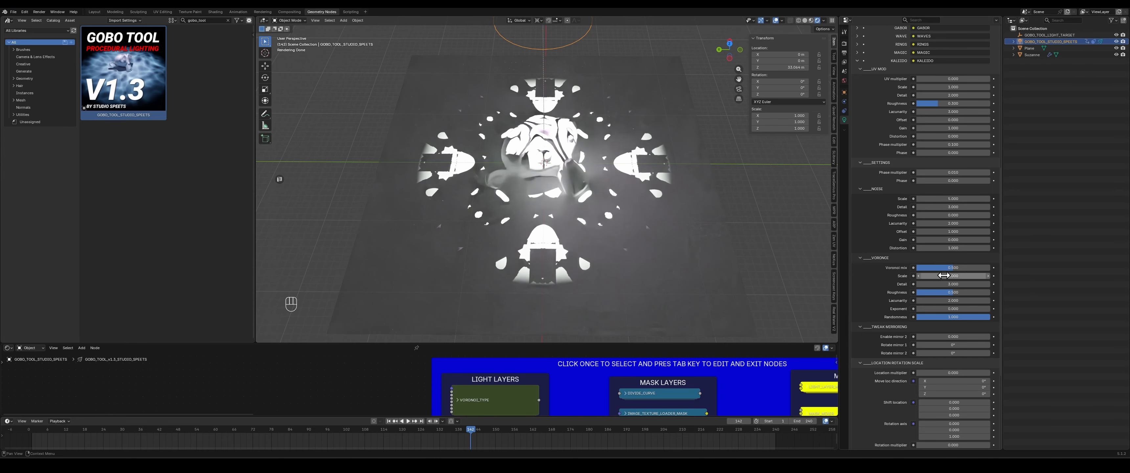
- Adjust the Voronoi section's Scale value while briefly playing the animation to preview it
left_click_drag(943, 276, 965, 276)
key("space")
key("space")
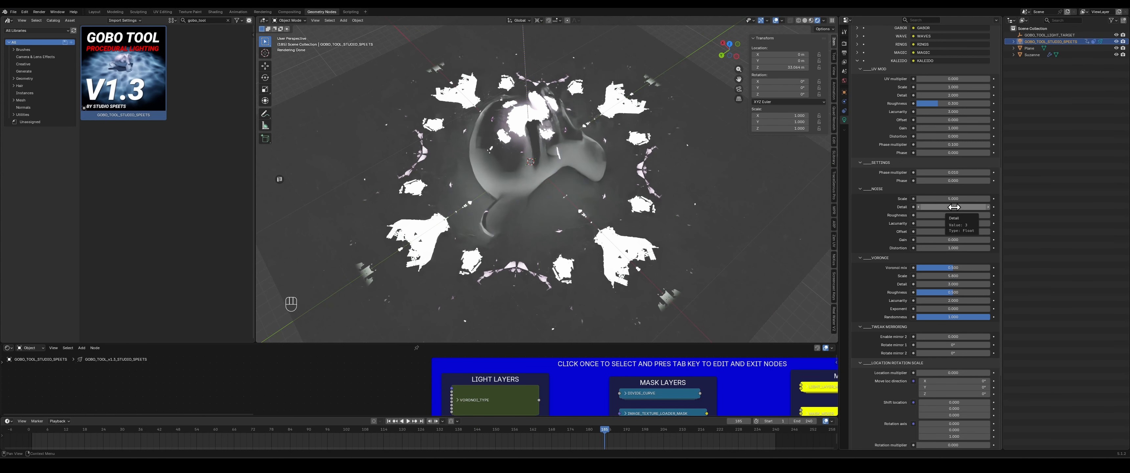
- Adjust the Noise Detail and Voronoi Detail values while playing and stopping the animation preview
left_click_drag(954, 207, 988, 215)
left_click_drag(954, 283, 962, 283)
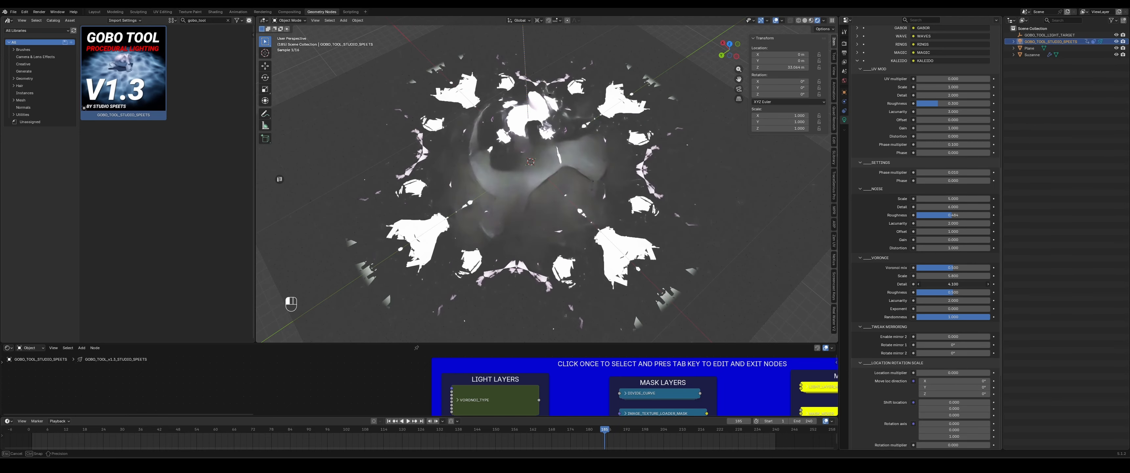
scroll(609, 221, "down", 4)
key("space")
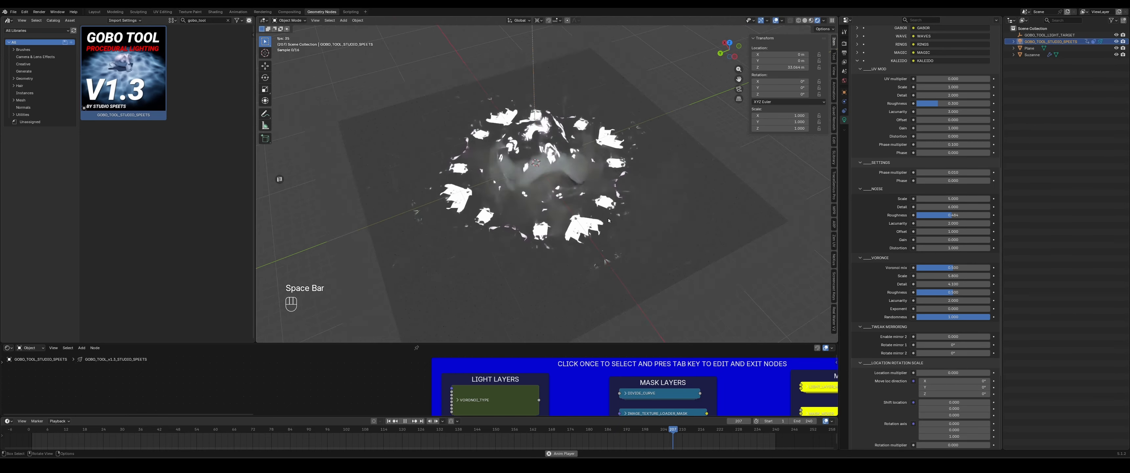
scroll(609, 220, "up", 1)
key("space")
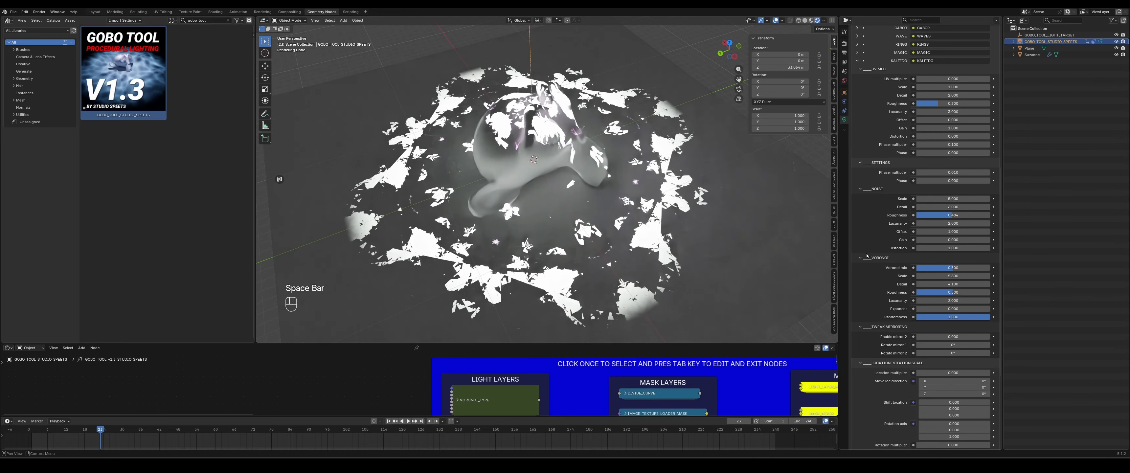
- Collapse the Kaleido layer's Settings and Location rotation scale sections to reach the Clamp section
scroll(867, 192, "up", 2)
left_click(867, 191)
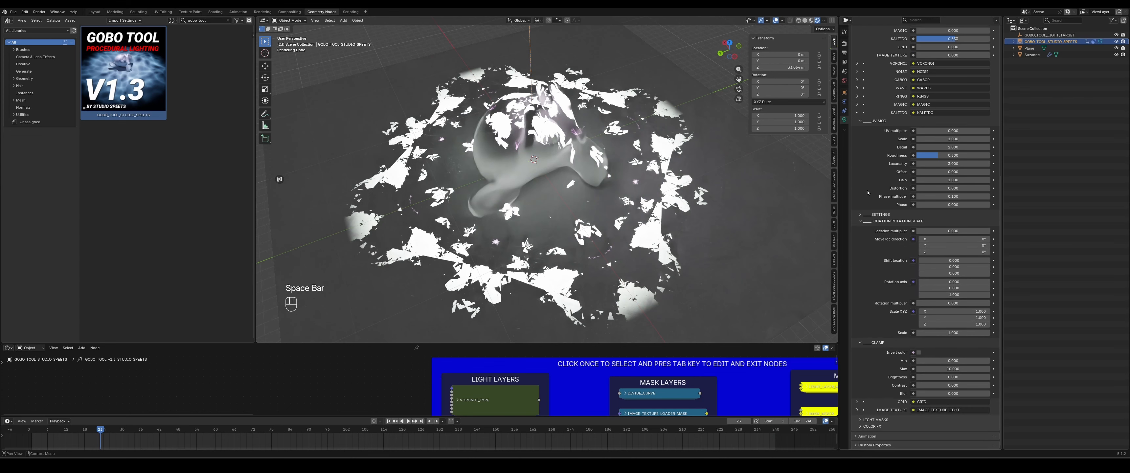
left_click(881, 221)
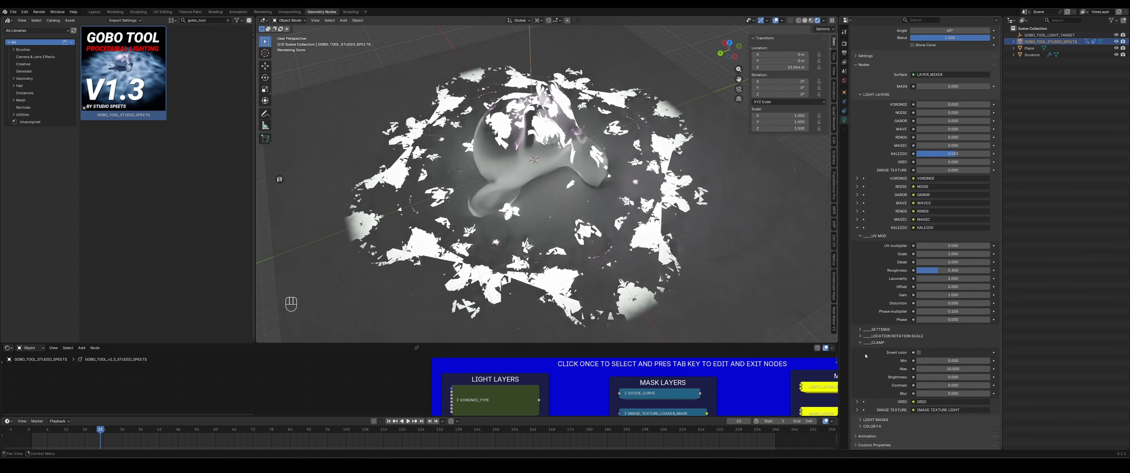
- Enable Invert color in the Clamp section and set its Brightness to 0
left_click(918, 353)
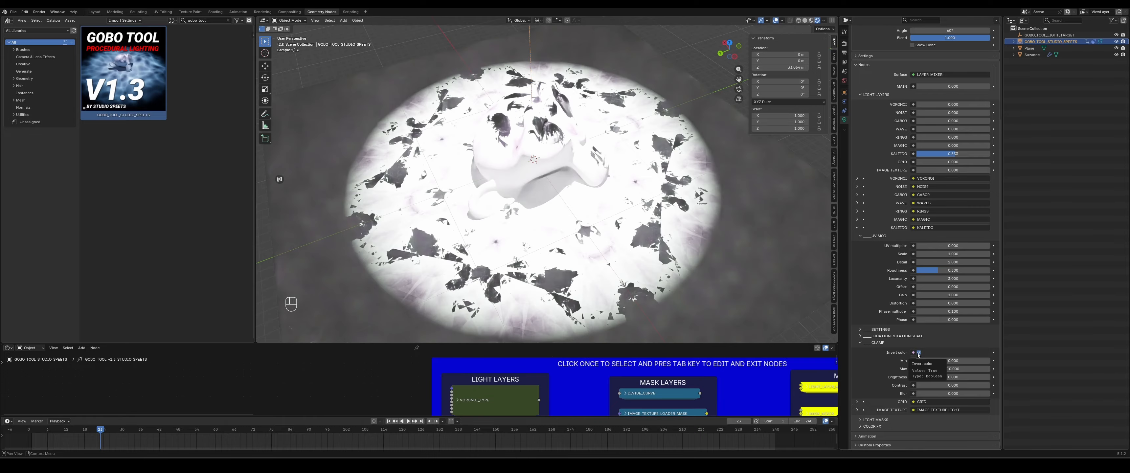
left_click_drag(951, 376, 916, 377)
left_click(952, 377)
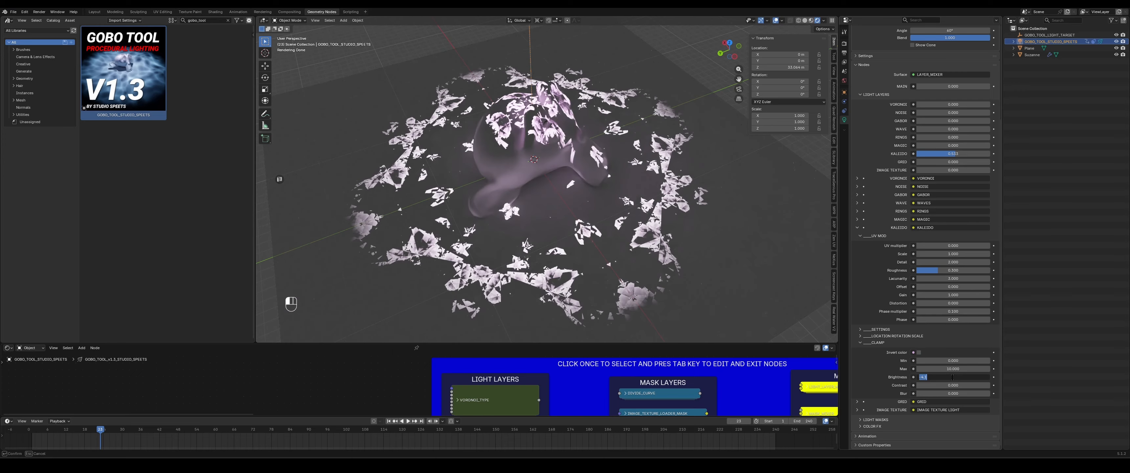
type("0")
key("Return")
- Collapse the Clamp and UV mod sections and then the Kaleido layer's settings
left_click(872, 342)
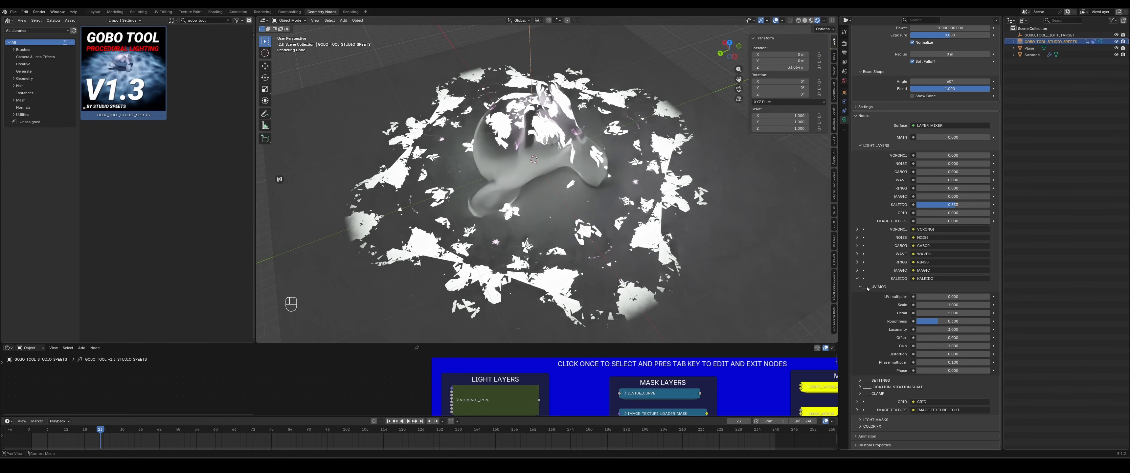
left_click(876, 288)
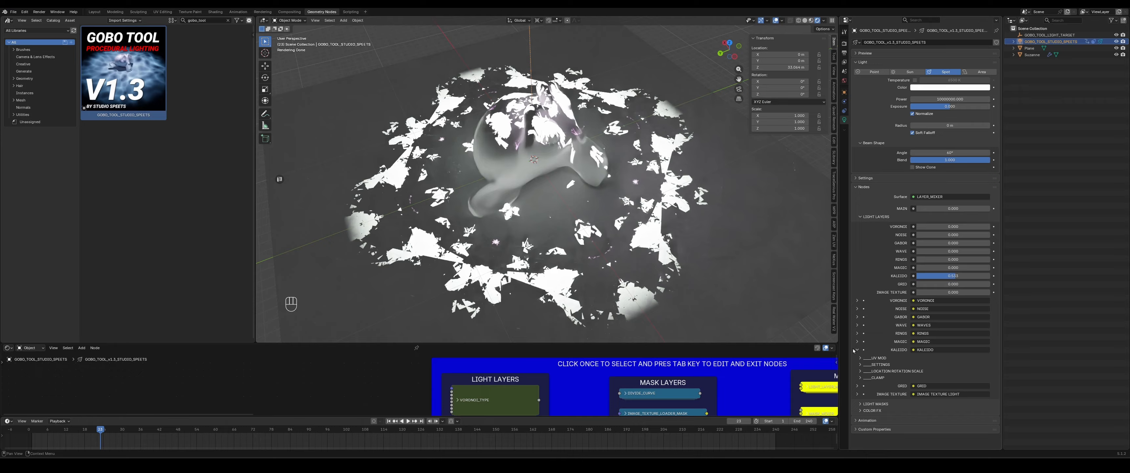
left_click(856, 350)
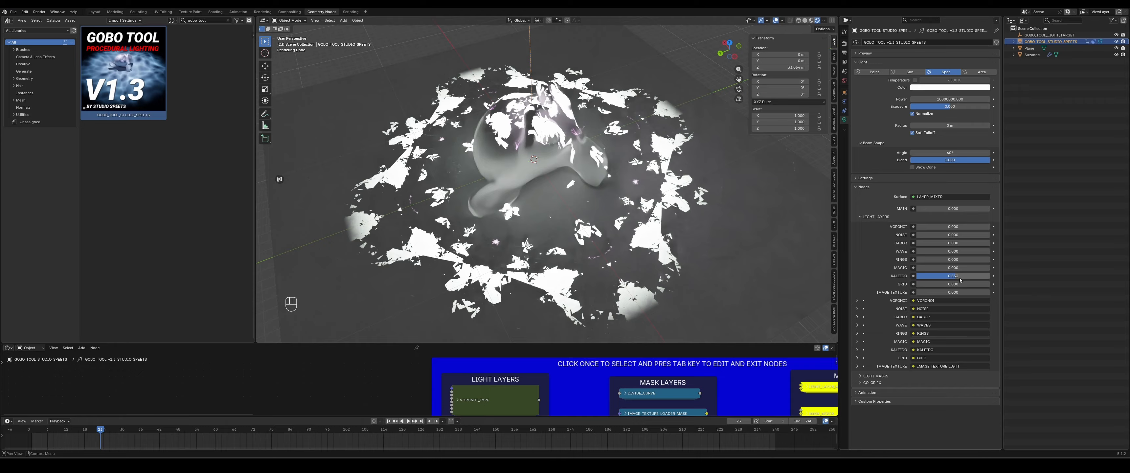
- Set the Grid light layer's mix to about 0.47
mouse_move(960, 285)
left_mouse_down()
mouse_move(990, 284)
mouse_move(950, 284)
left_mouse_up()
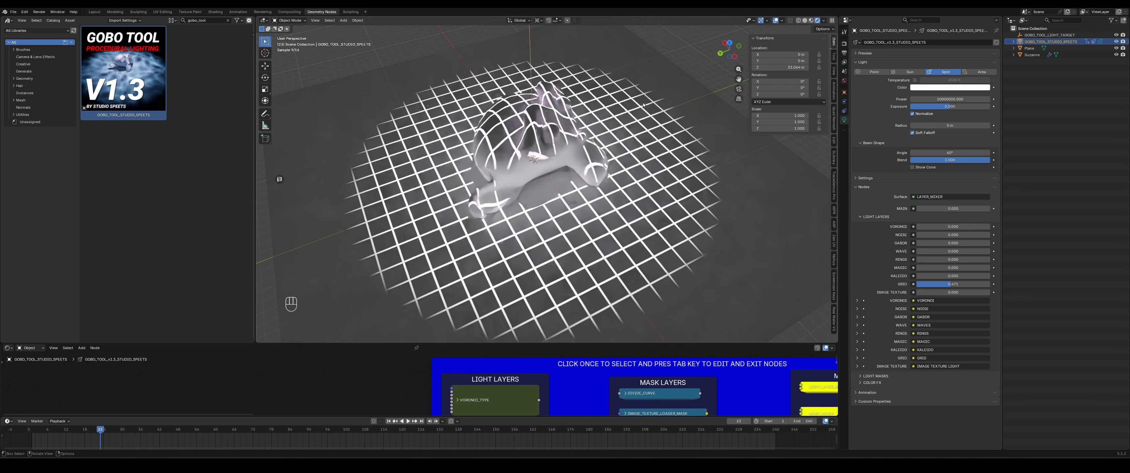
middle_click_drag(643, 104, 567, 163)
key("g")
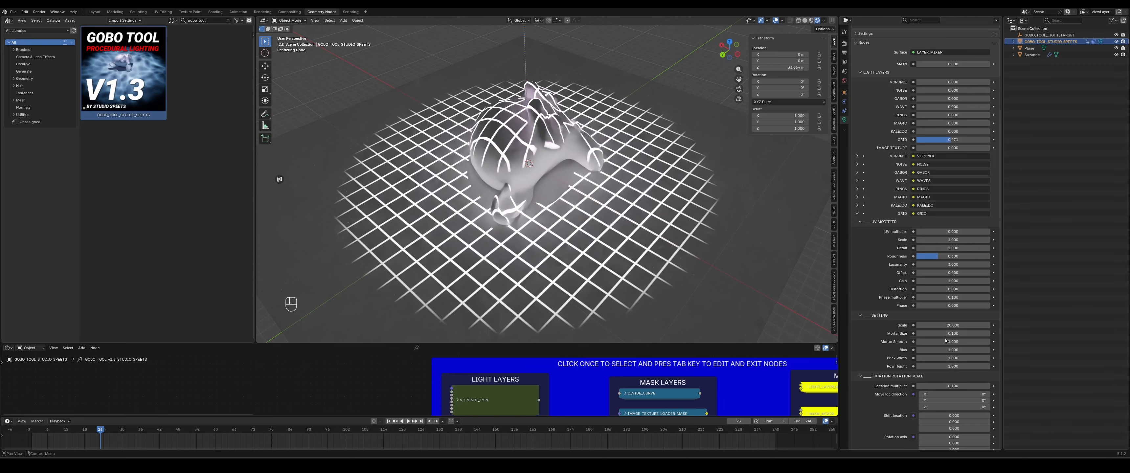
- Adjust the Grid layer's Mortar Size, Bias and Row Height settings
left_click_drag(932, 334, 936, 335)
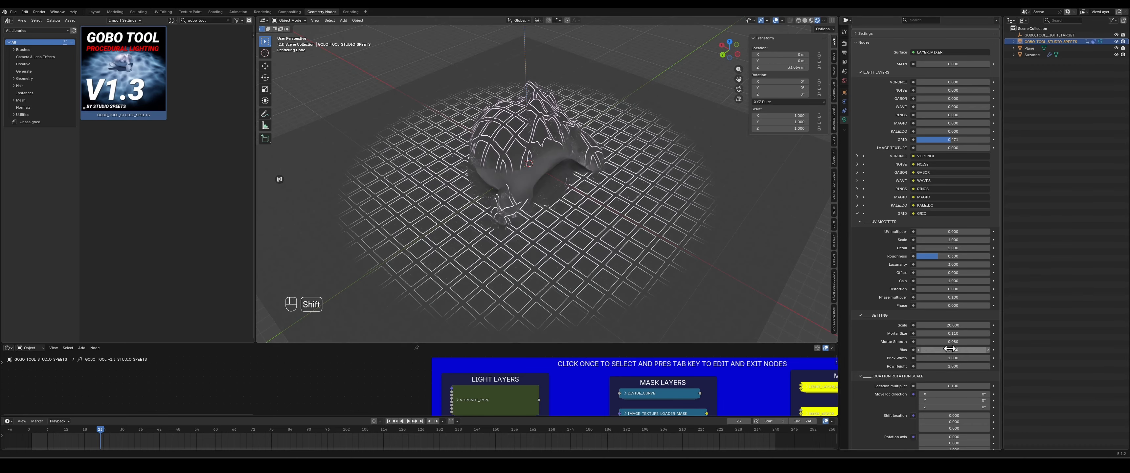
left_click_drag(924, 350, 1007, 357, "shift")
left_click_drag(925, 366, 899, 366, "shift")
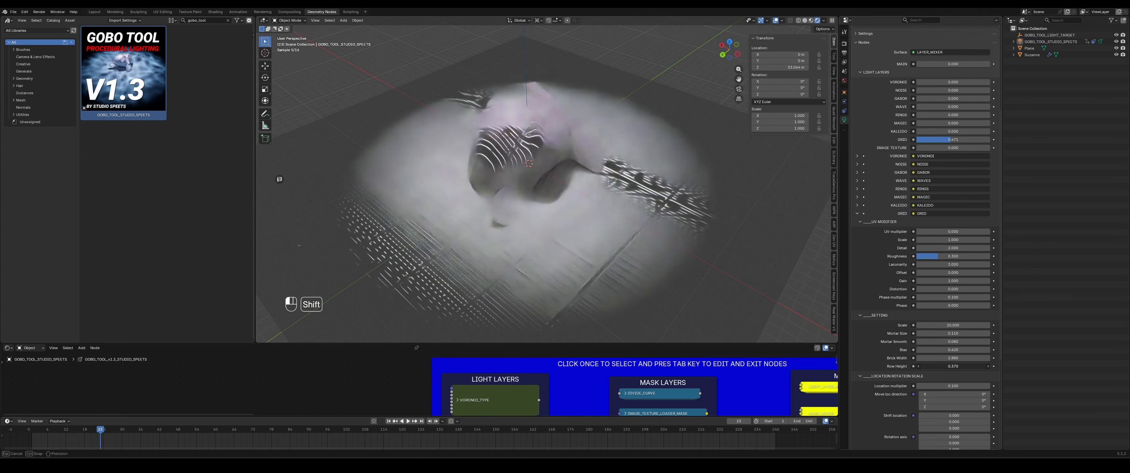
- Set the spotlight's Radius to 0.1 m
middle_click_drag(665, 178, 495, 235)
scroll(890, 198, "up", 8)
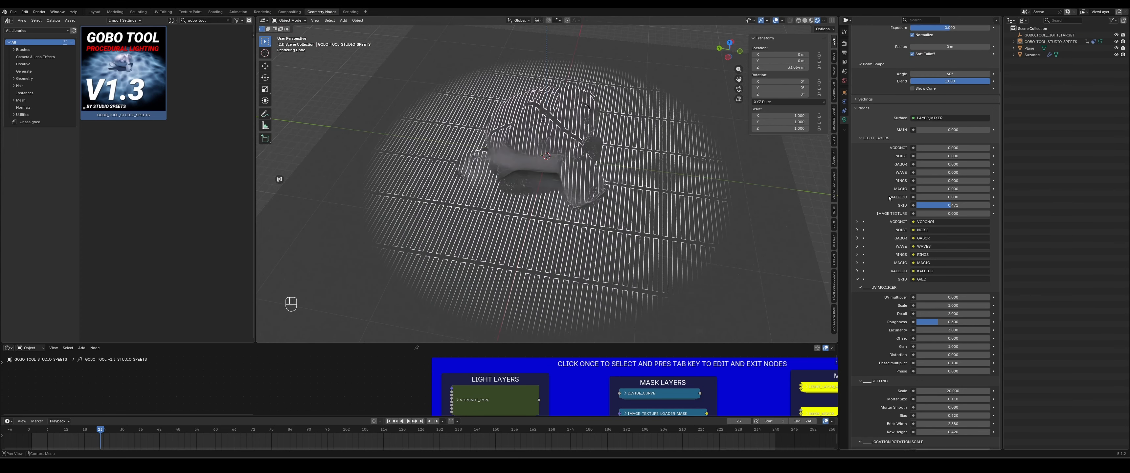
left_click_drag(932, 126, 946, 126)
left_click(954, 125)
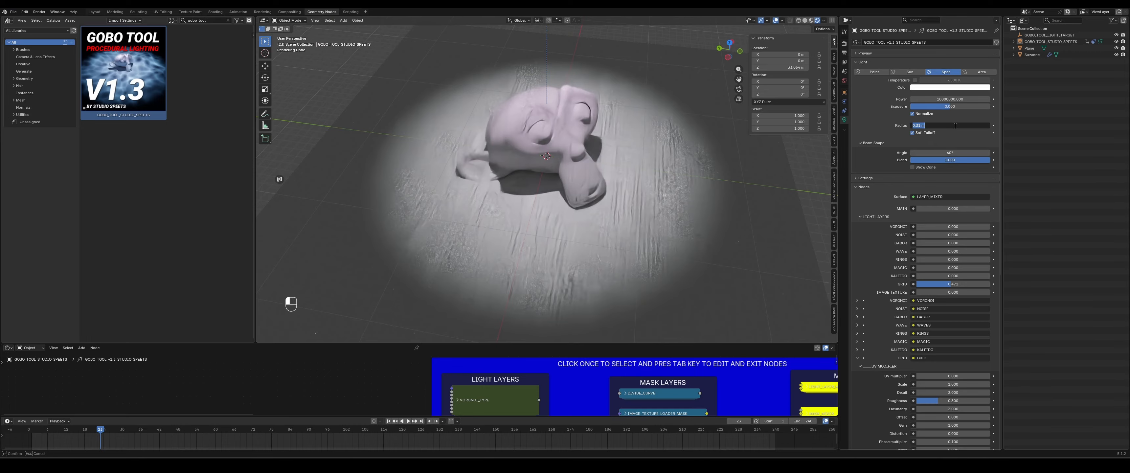
key("Return")
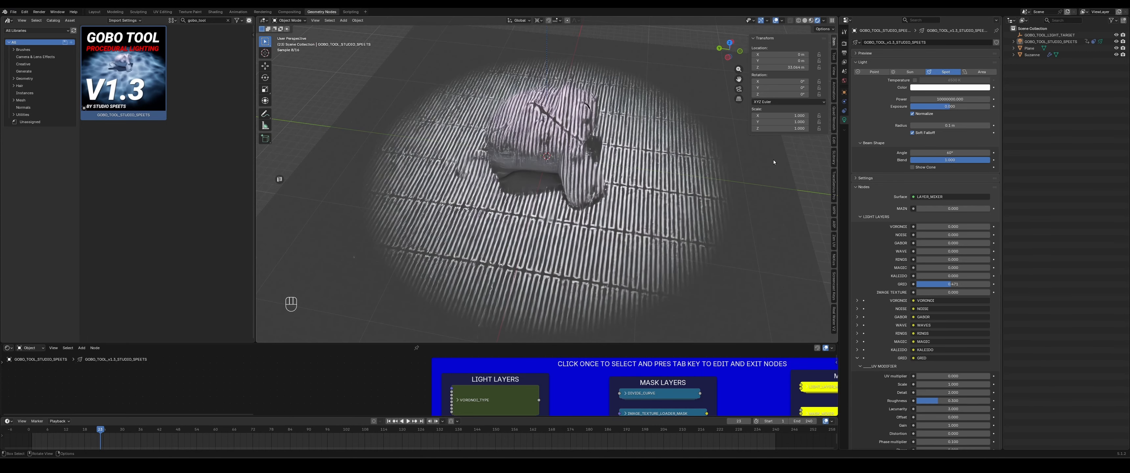
- Move the spotlight sideways so it shines on the model at an angle
middle_click_drag(611, 231, 662, 223)
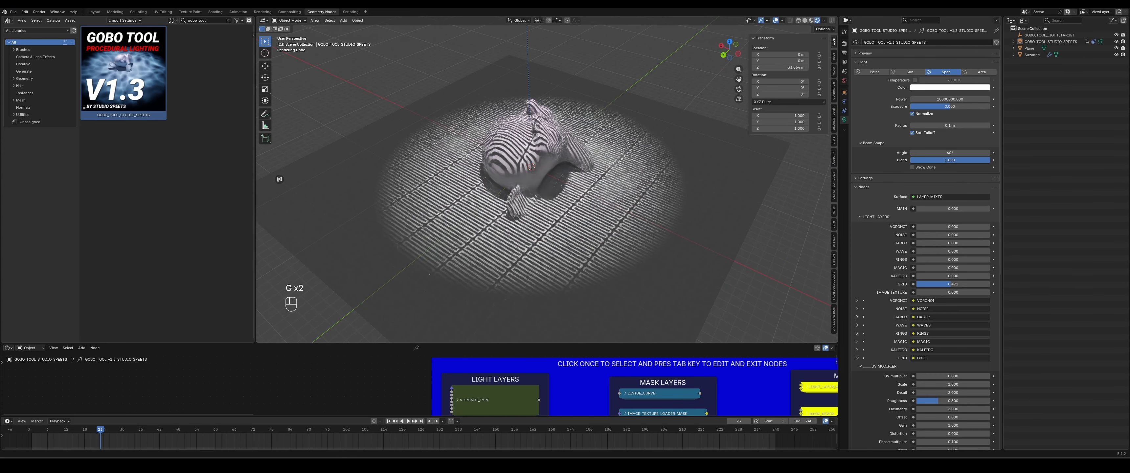
key("g")
left_click(680, 195)
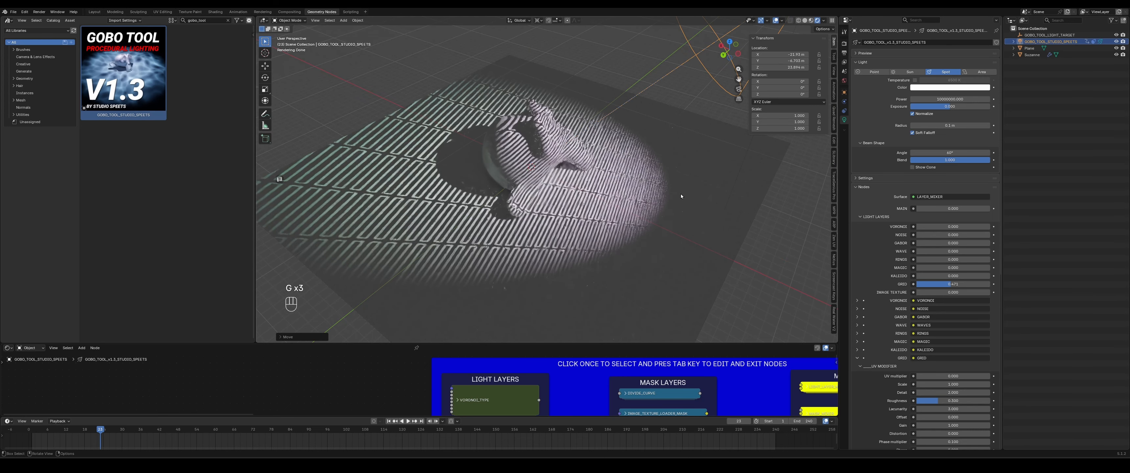
middle_click_drag(681, 195, 644, 201)
middle_click_drag(568, 232, 611, 233)
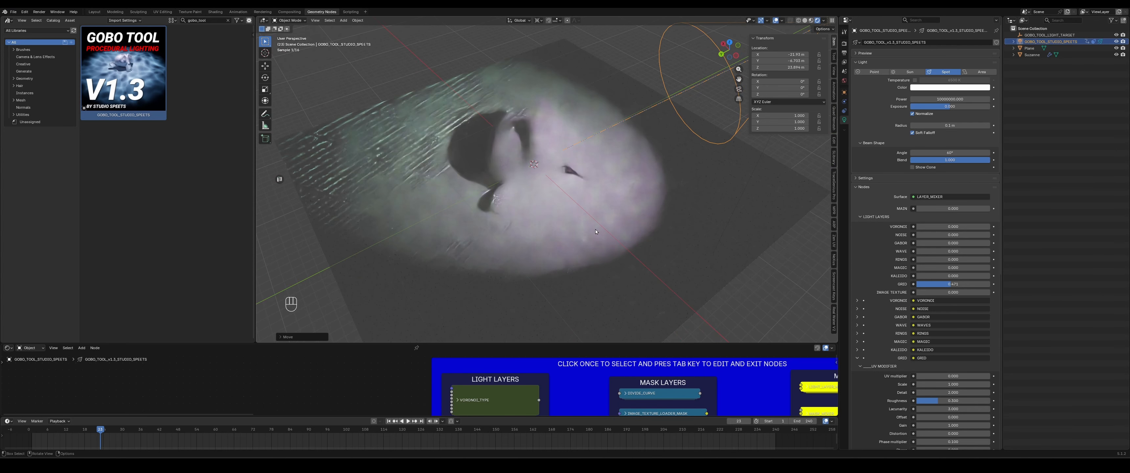
- Collapse the Grid settings and switch the light layers from Grid to Image Texture at 1
scroll(860, 228, "down", 7)
left_click(857, 226)
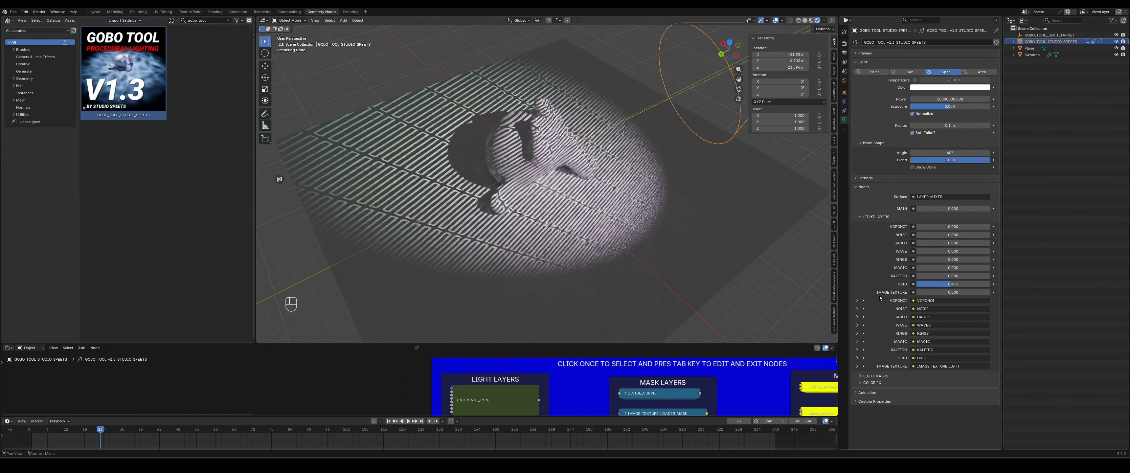
left_click_drag(957, 287, 979, 294)
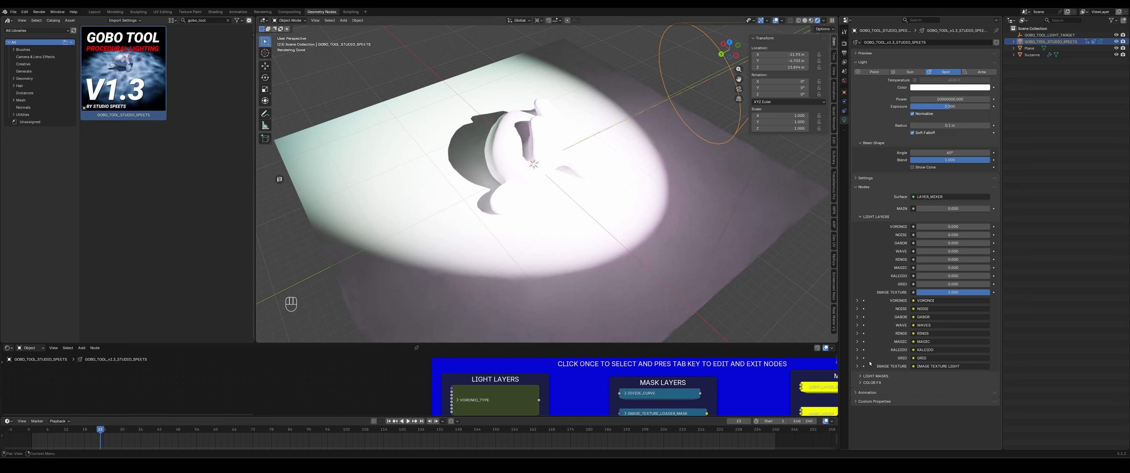
- Expand the Image Texture layer's settings and enlarge the node editor area
left_click(856, 366)
scroll(869, 311, "down", 7)
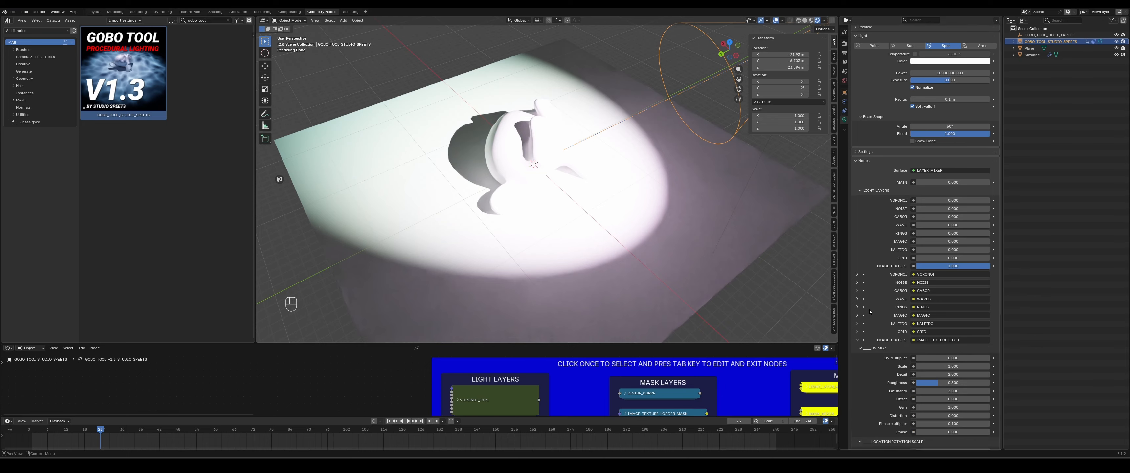
scroll(874, 309, "up", 3)
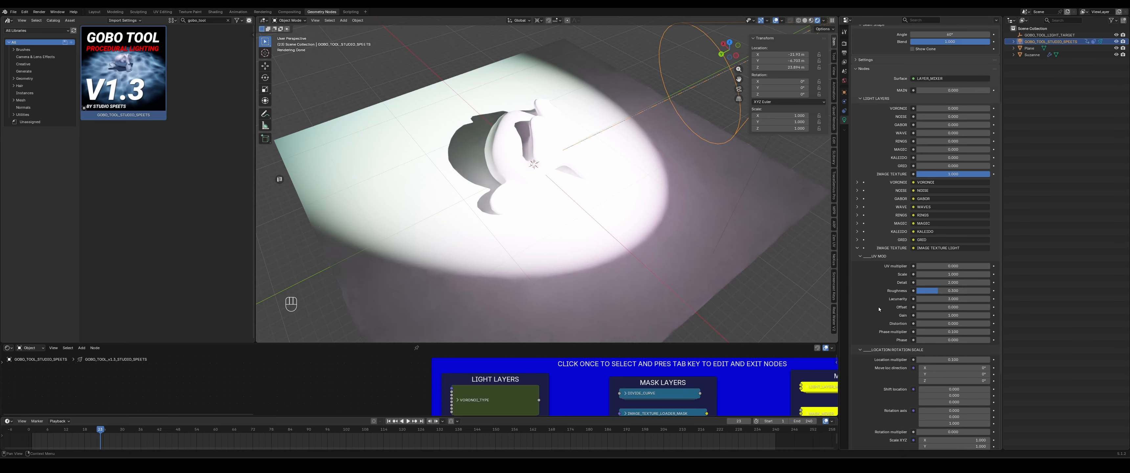
scroll(868, 197, "up", 2)
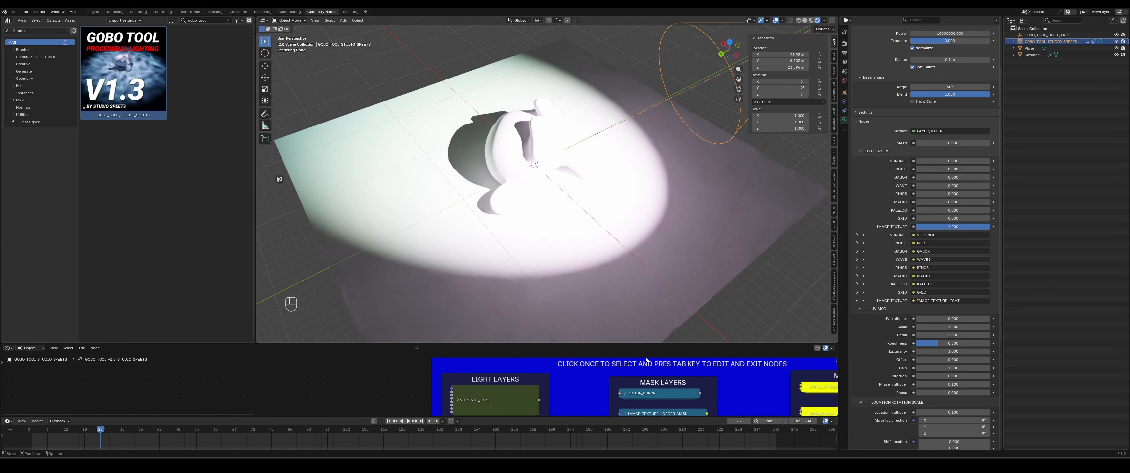
left_click_drag(655, 346, 658, 288)
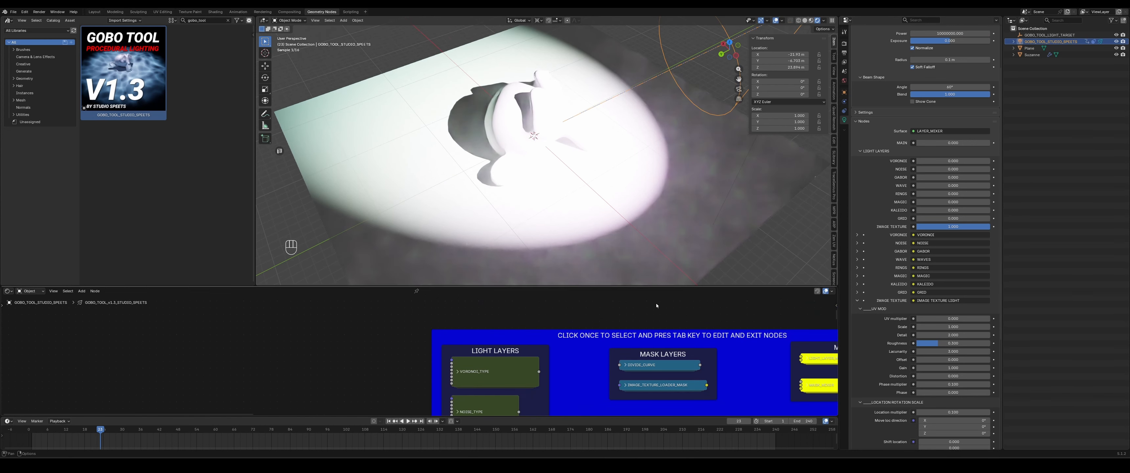
- Pan and zoom around the node editor to examine the Gobo Tool light layer, mask layer and mixer nodes
middle_click_drag(721, 329, 411, 315)
scroll(414, 327, "down", 3)
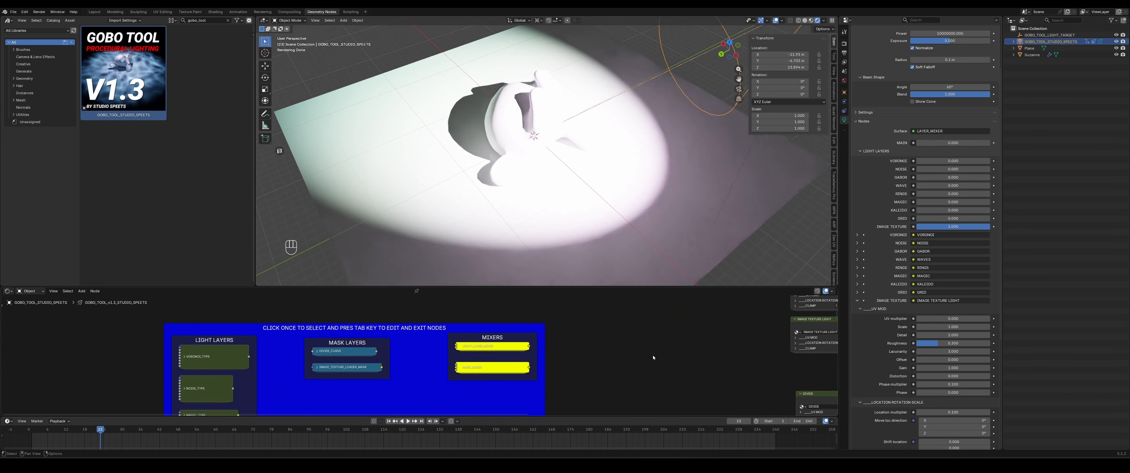
middle_click_drag(652, 355, 538, 338)
scroll(538, 338, "down", 3)
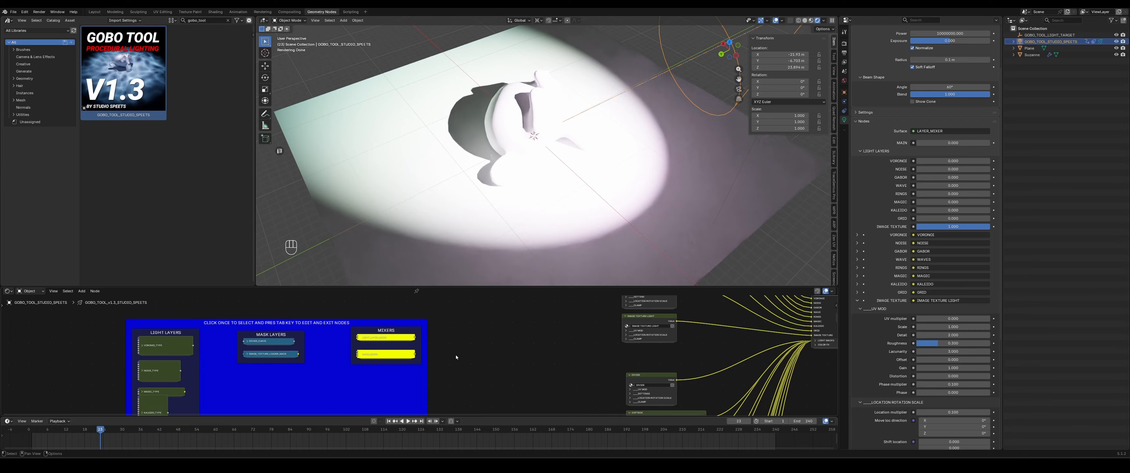
middle_click_drag(456, 355, 488, 348)
scroll(488, 348, "up", 1)
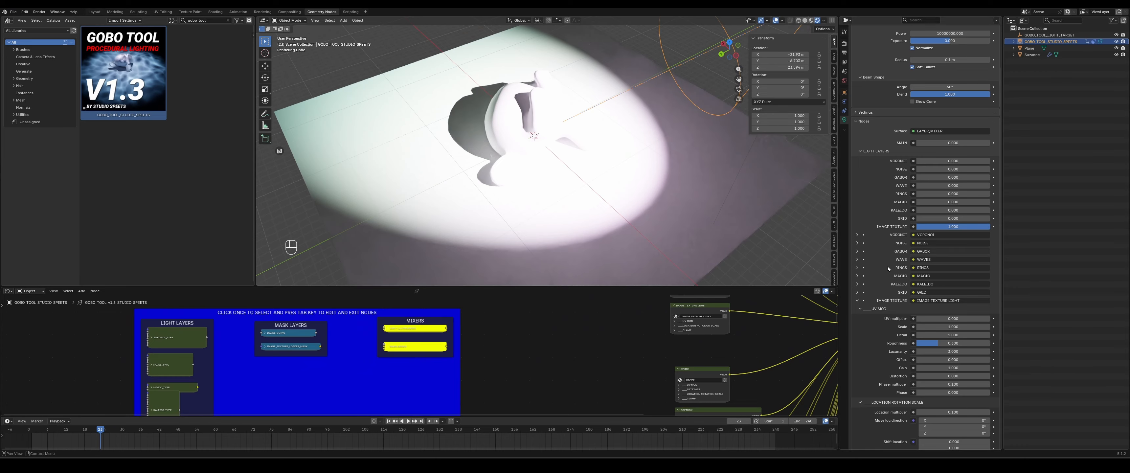
scroll(470, 372, "up", 1)
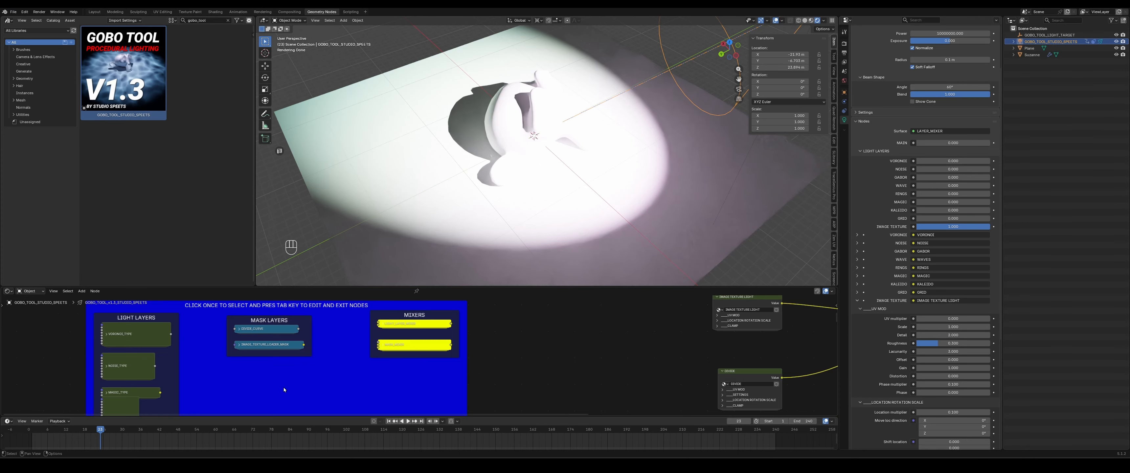
middle_click_drag(283, 387, 536, 333)
scroll(390, 365, "up", 1)
middle_click_drag(389, 364, 395, 380)
scroll(397, 370, "up", 3)
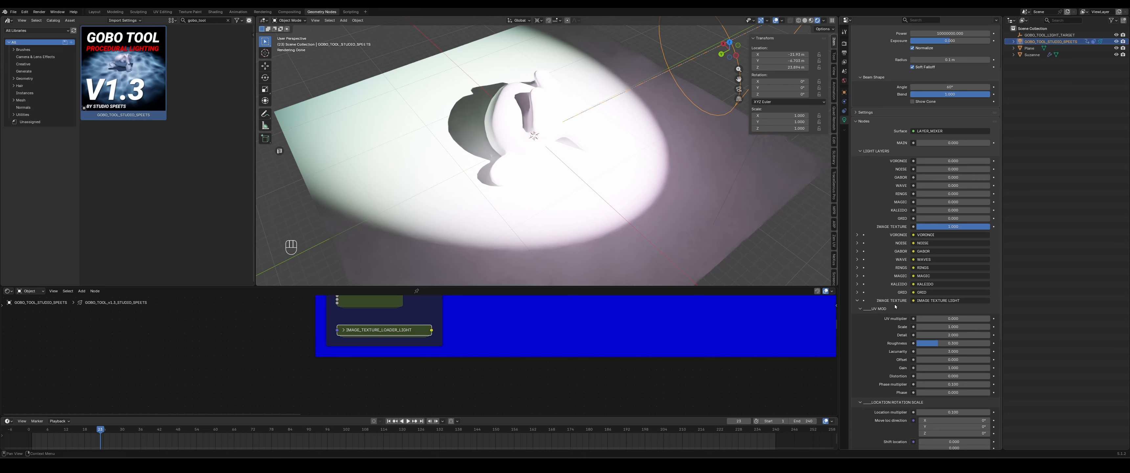
scroll(623, 360, "down", 5)
scroll(598, 354, "up", 3)
middle_click_drag(598, 354, 484, 375)
scroll(482, 376, "down", 1)
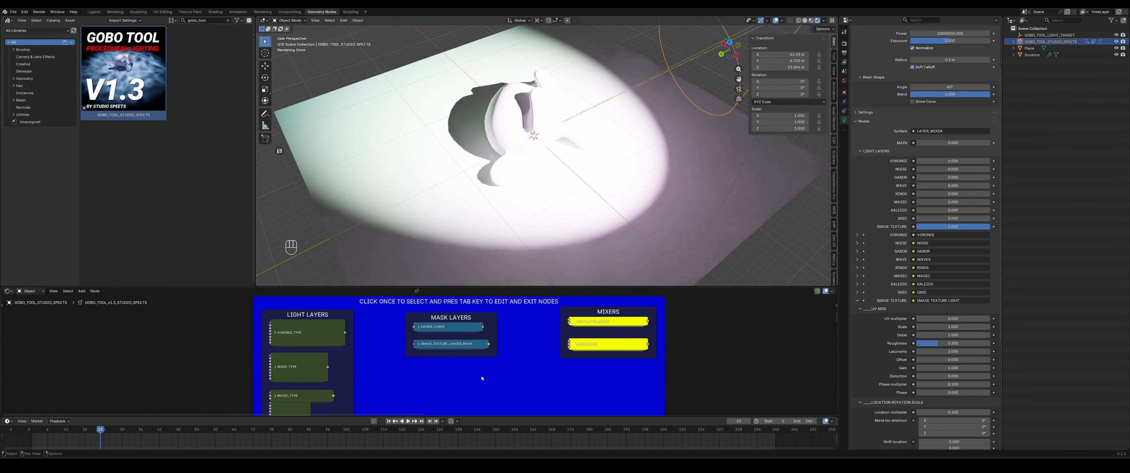
scroll(479, 372, "up", 3)
- Open the IMAGE_TEXTURE_LOADER_LIGHT group node to inspect its Image Texture node, then leave the group
left_click(449, 345)
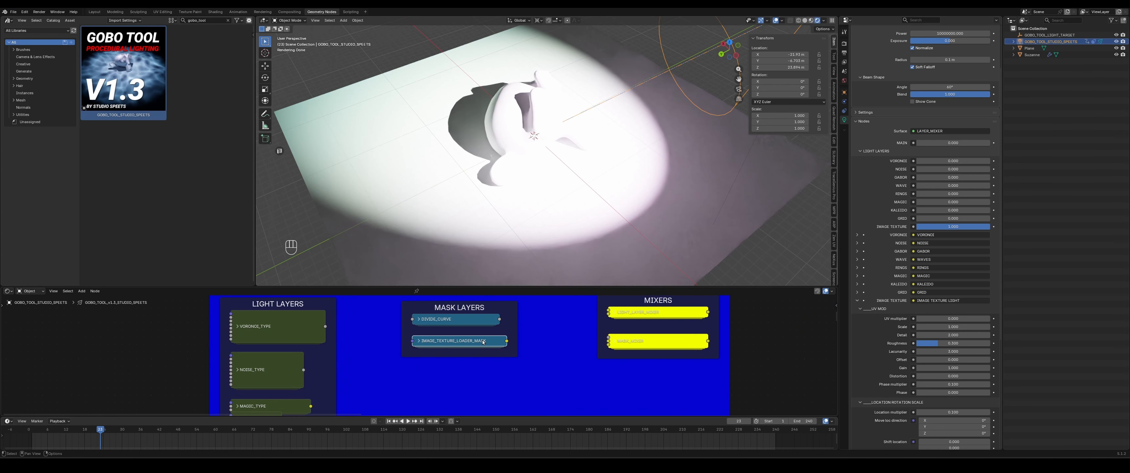
scroll(483, 342, "down", 6)
middle_click_drag(454, 403, 506, 310)
scroll(507, 310, "up", 3)
scroll(503, 331, "up", 3)
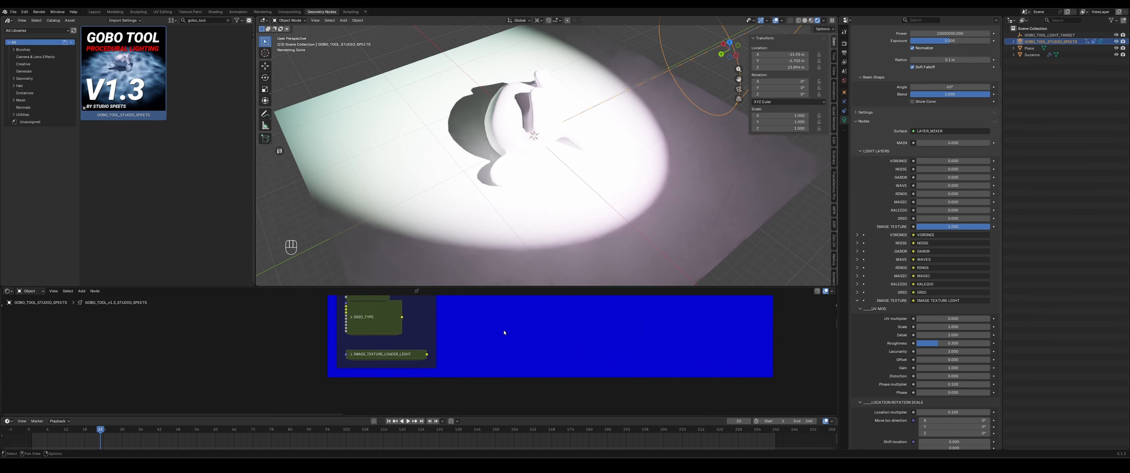
left_click(353, 355)
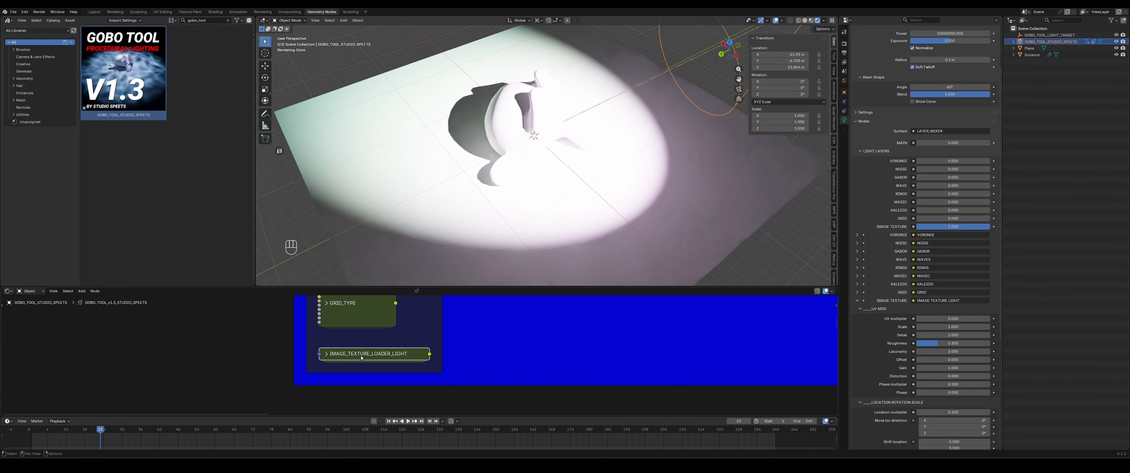
scroll(373, 356, "down", 7)
middle_click_drag(532, 321, 548, 369)
scroll(529, 370, "up", 2)
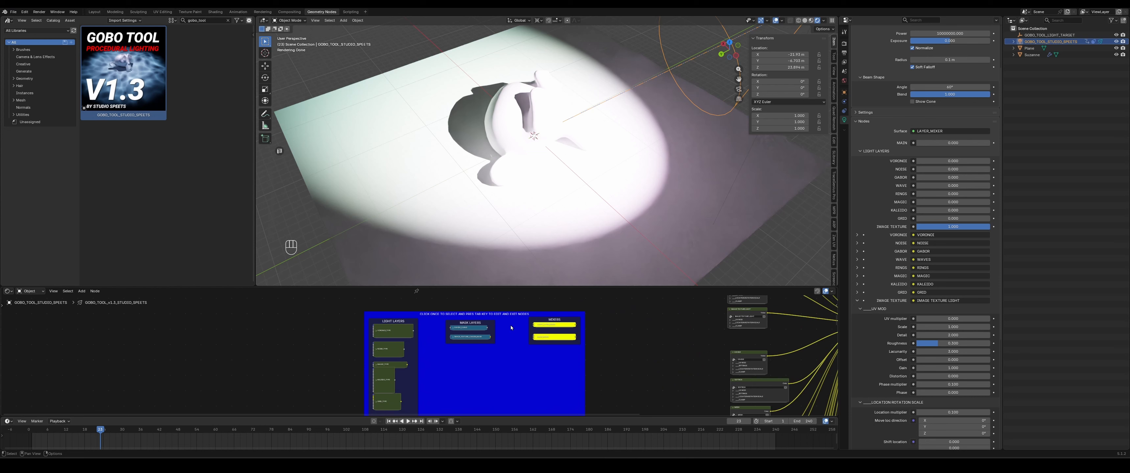
middle_click_drag(530, 390, 541, 306)
scroll(541, 306, "up", 3)
left_click(375, 328)
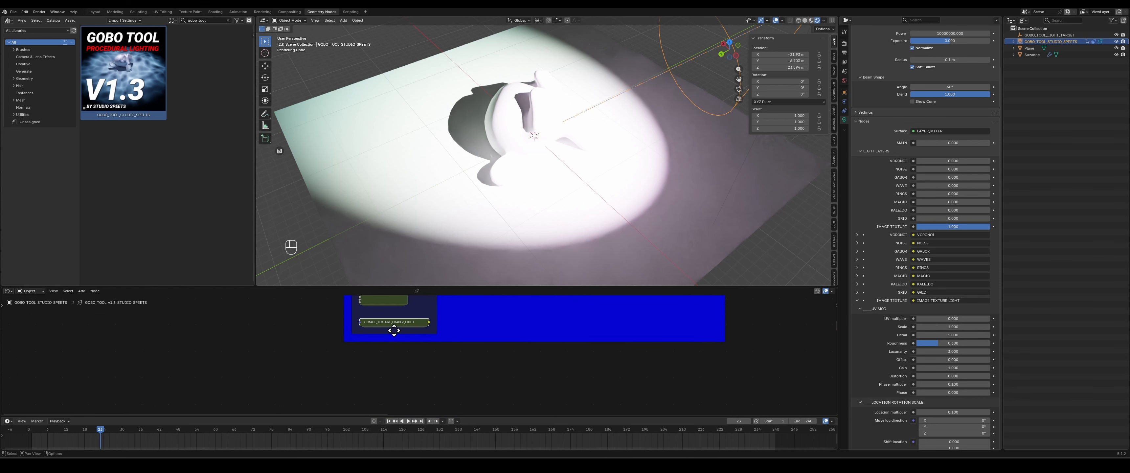
key("Tab")
scroll(436, 366, "up", 1)
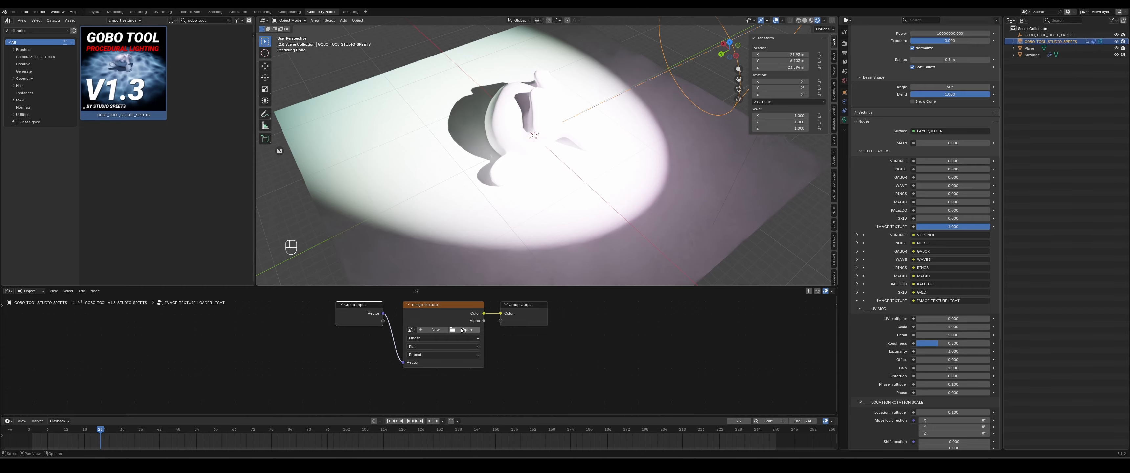
key("Tab")
- Collapse the Image Texture layer settings and set the Image Texture light layer to 0
scroll(861, 166, "down", 6)
left_click(856, 162)
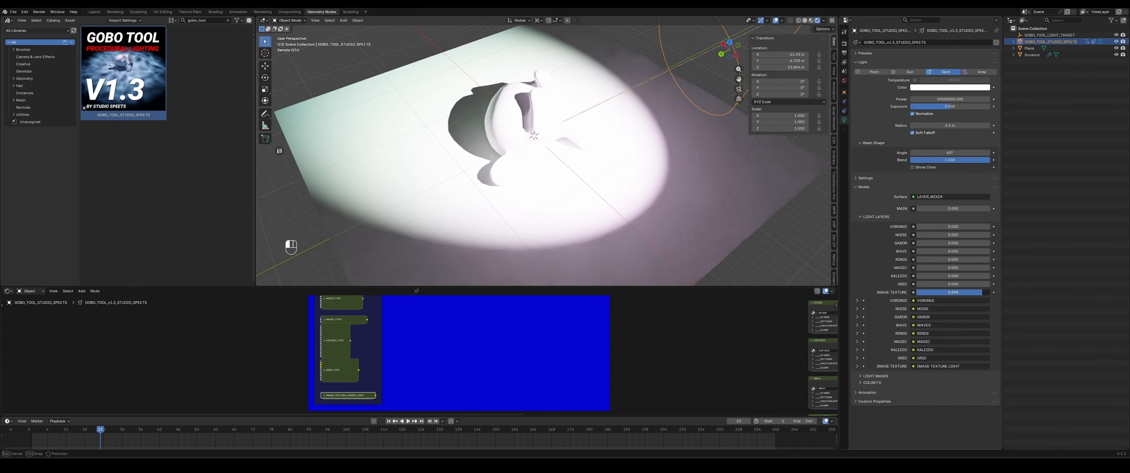
left_click_drag(981, 292, 906, 293)
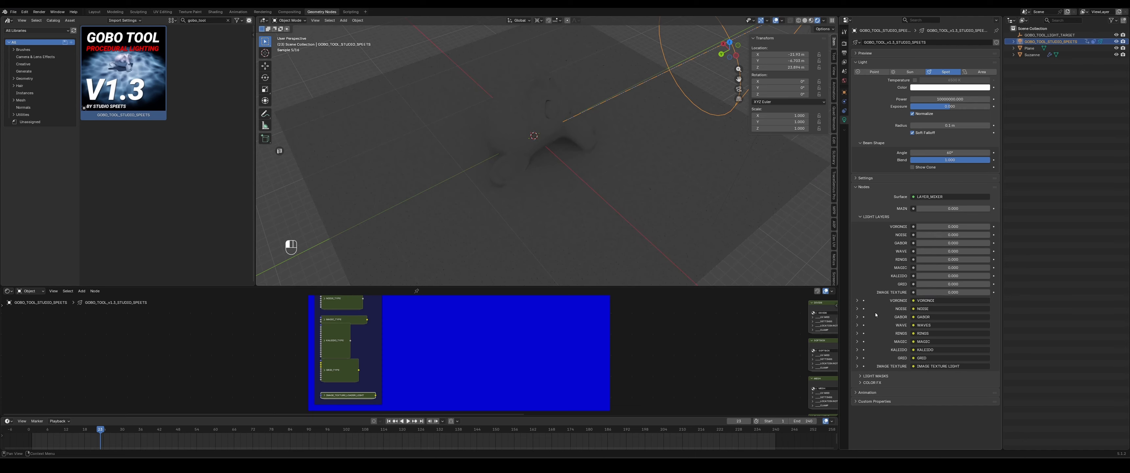
- Set MASK to 1 and turn on the Divide light mask at 1 in the Light Masks section
left_click_drag(934, 209, 1008, 209)
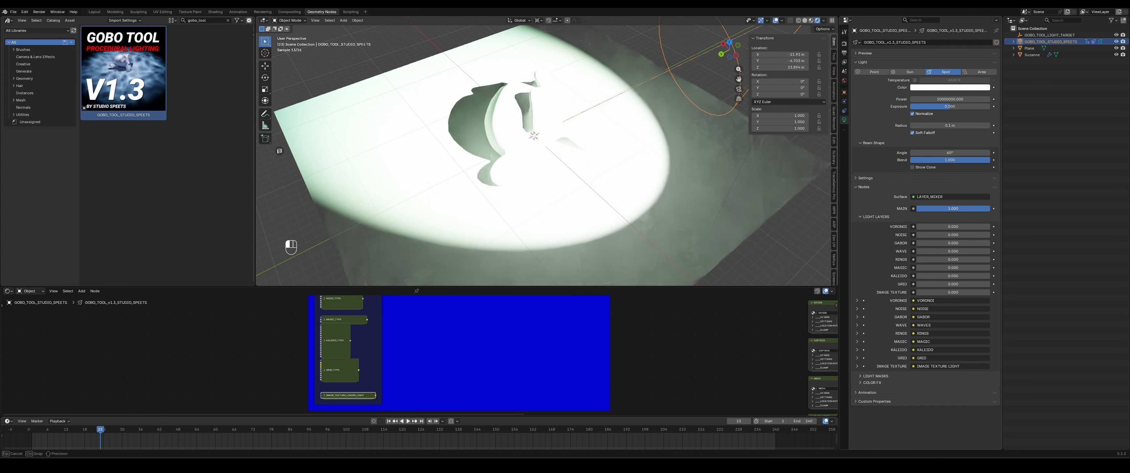
left_click(877, 217)
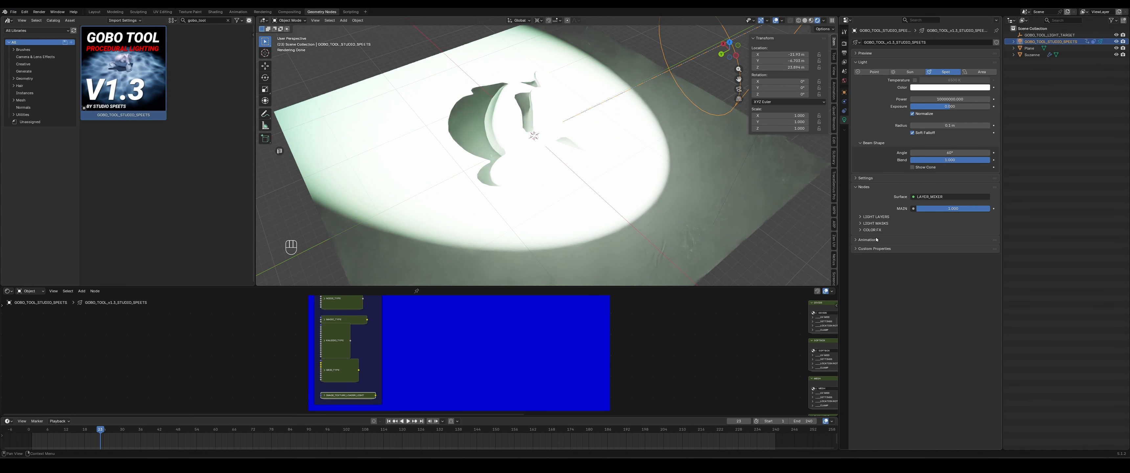
left_click(877, 224)
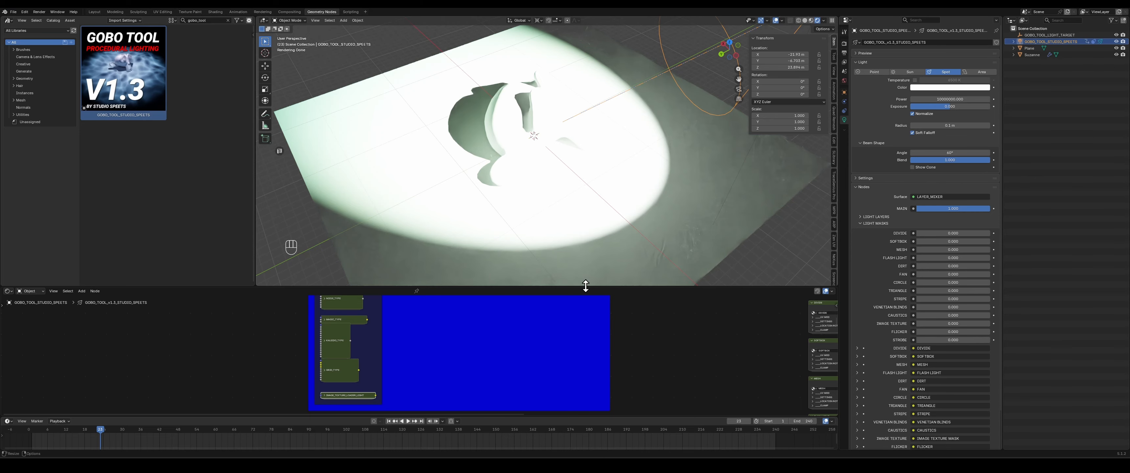
scroll(555, 171, "down", 2)
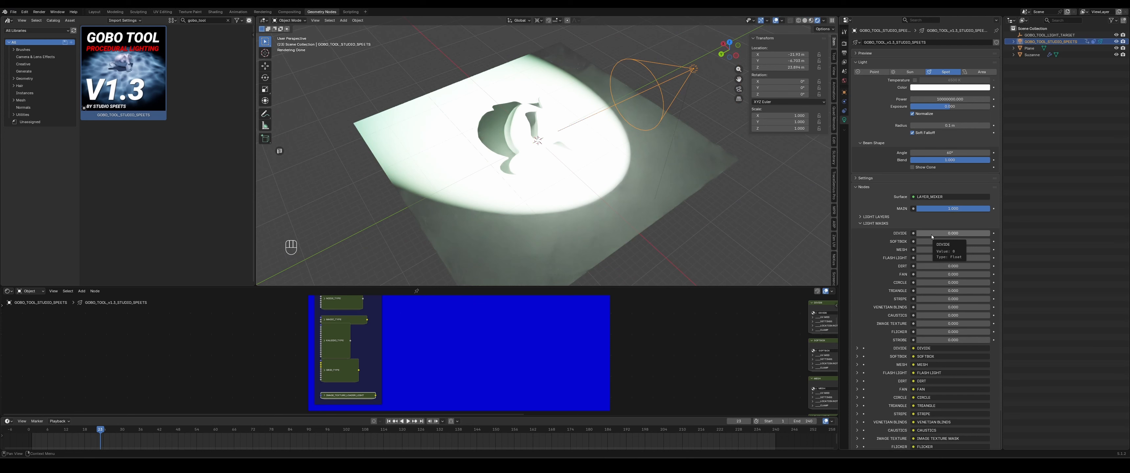
left_click_drag(932, 237, 991, 235)
- Center the spotlight by setting its X and Y location to 0 m
left_click(785, 56)
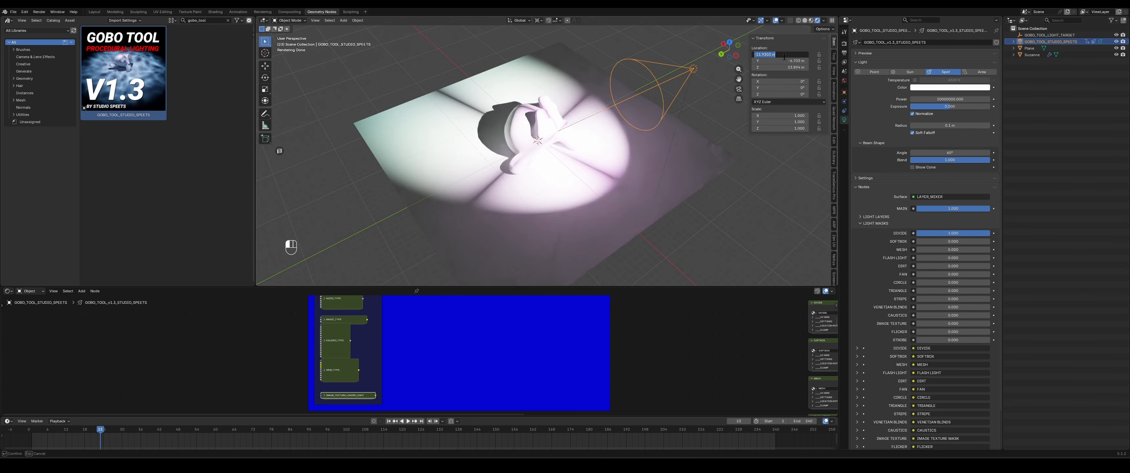
type("0")
key("Tab")
type("0")
key("Return")
- Select the monkey and move it aside, away from the spotlight's center, then adjust its height
left_click(530, 131)
key("g")
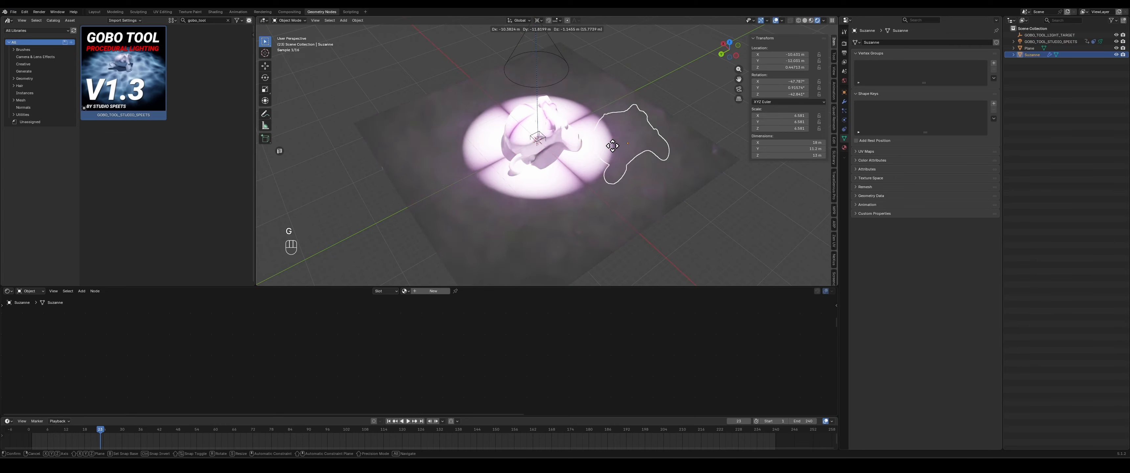
left_click(628, 145)
key("g")
key("z")
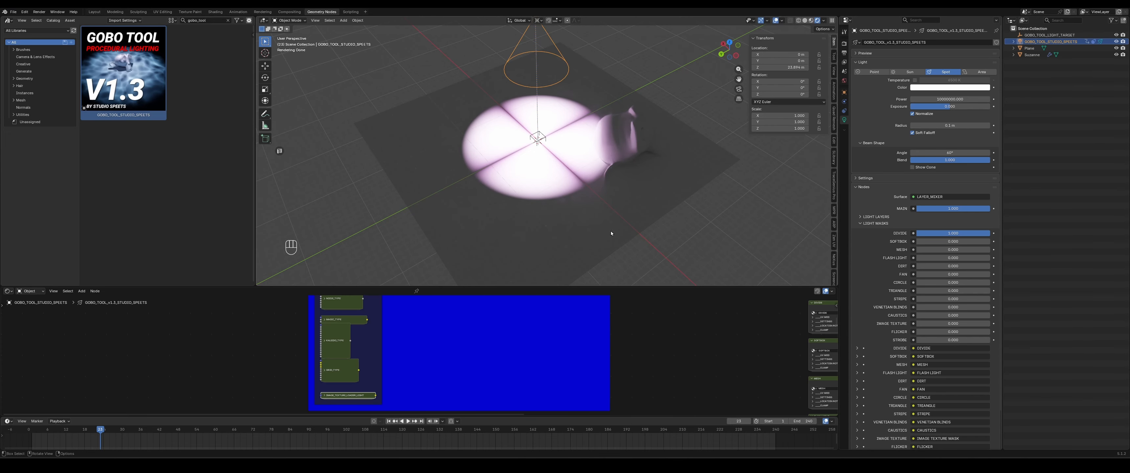
- Expand the Divide mask settings and set Divide to 17
scroll(611, 231, "up", 2)
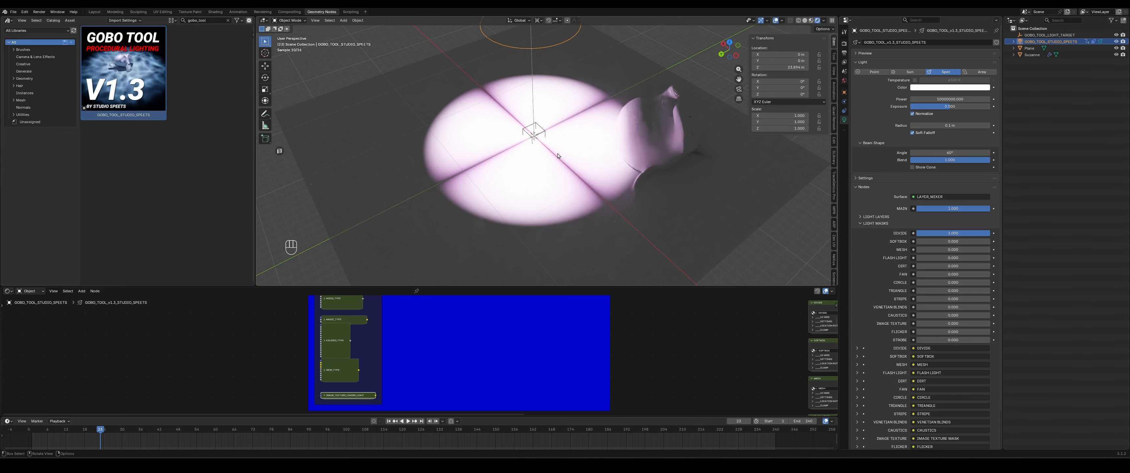
middle_click_drag(557, 155, 565, 160)
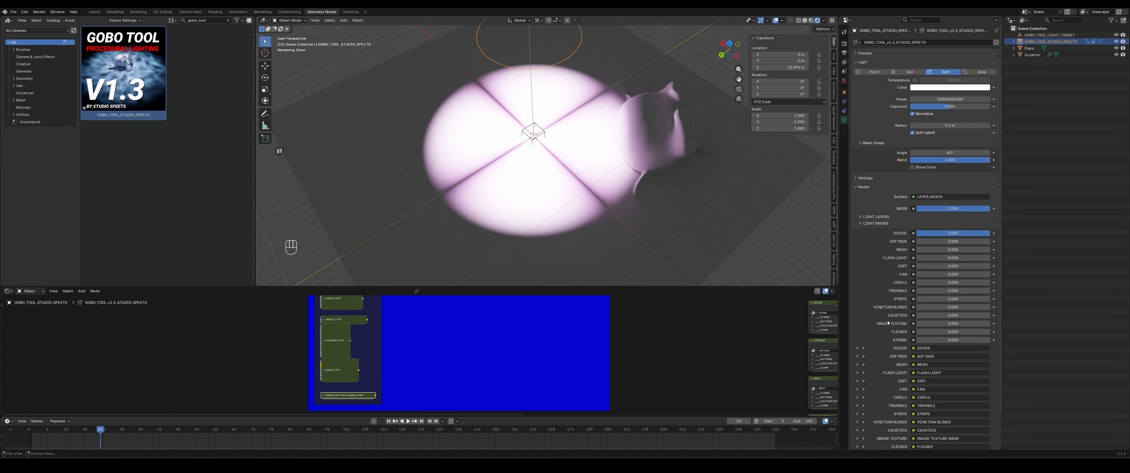
left_click(857, 347)
scroll(869, 297, "down", 6)
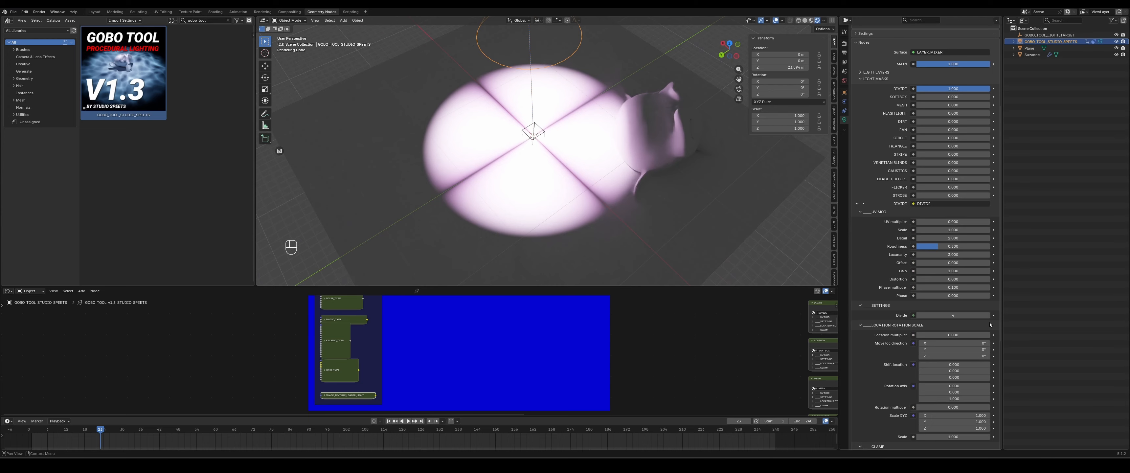
left_click_drag(987, 315, 934, 315)
left_click(987, 315)
scroll(965, 360, "down", 8)
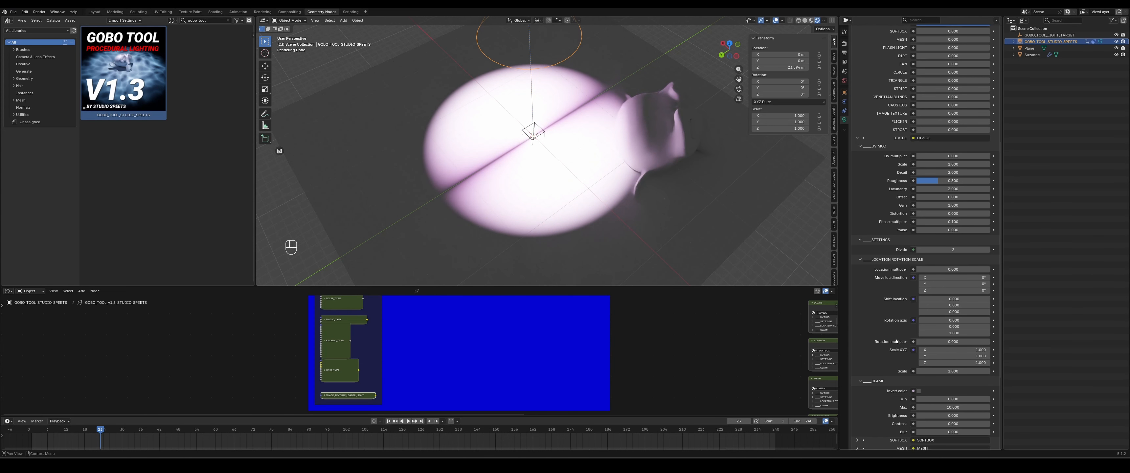
mouse_move(960, 376)
left_mouse_down("shift")
mouse_move(916, 376)
mouse_move(949, 376)
left_mouse_up("shift")
type("17")
key("Return")
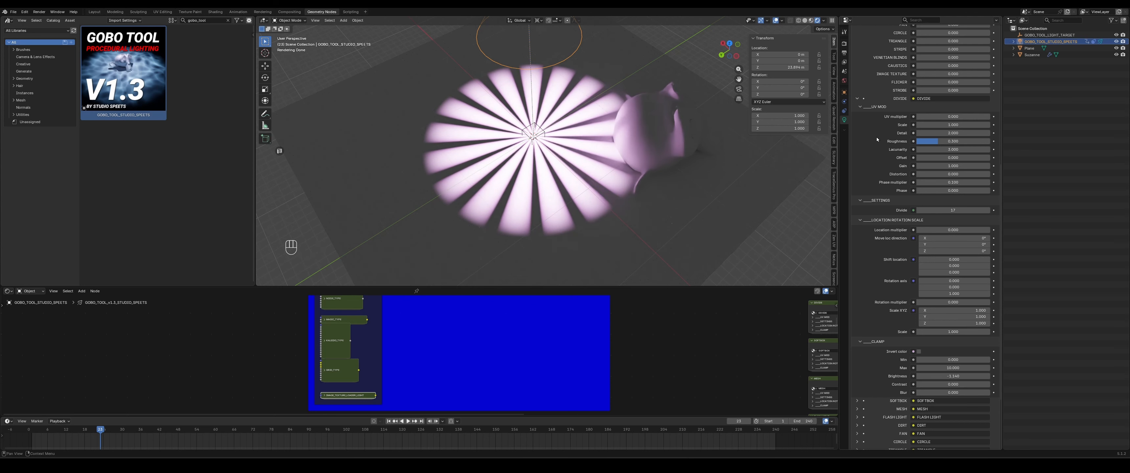
- Play the animation and set the Divide mask's UV multiplier to 14
scroll(876, 137, "up", 8)
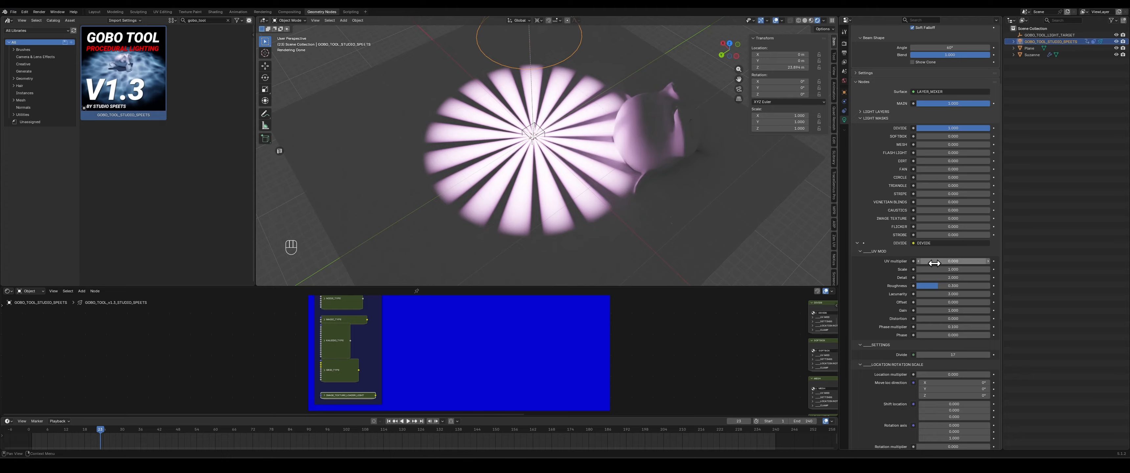
key("space")
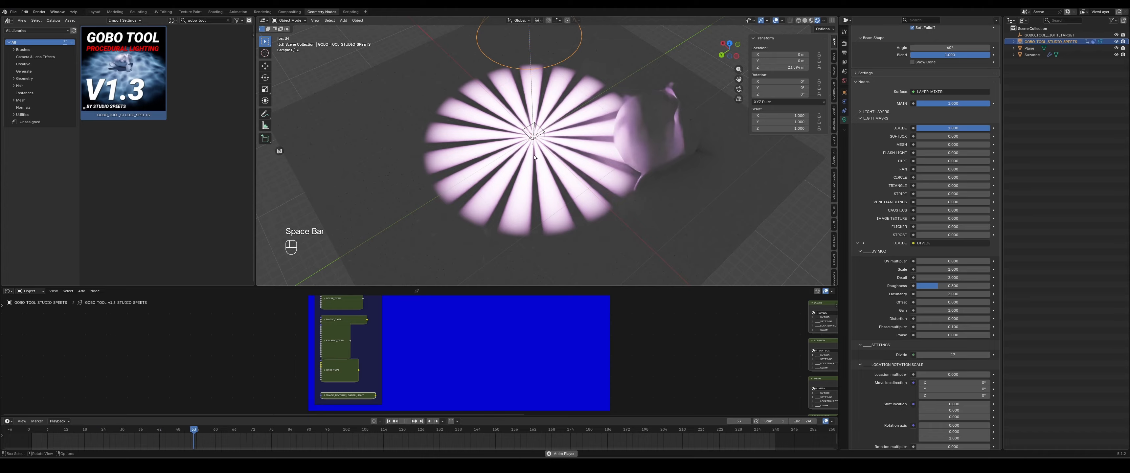
double_click(952, 261)
type("1")
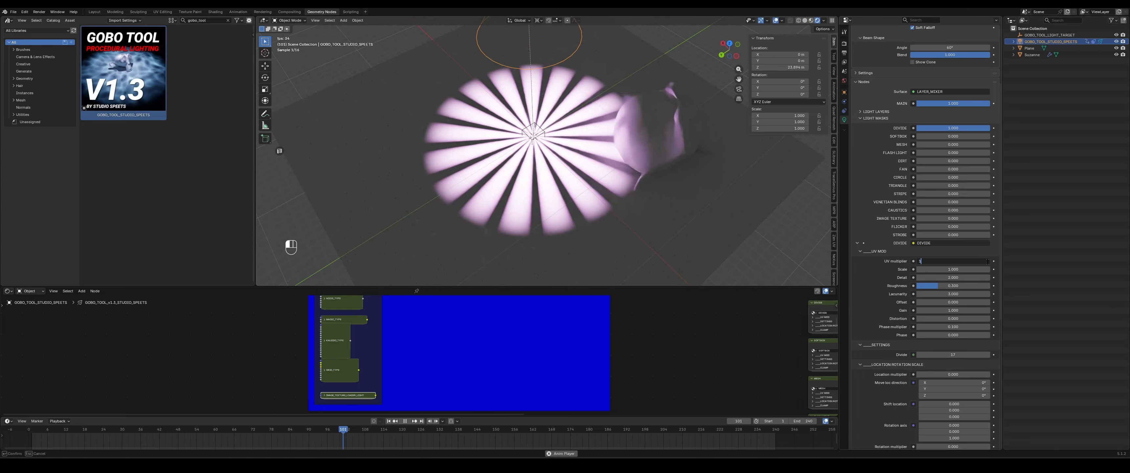
type("4")
key("Return")
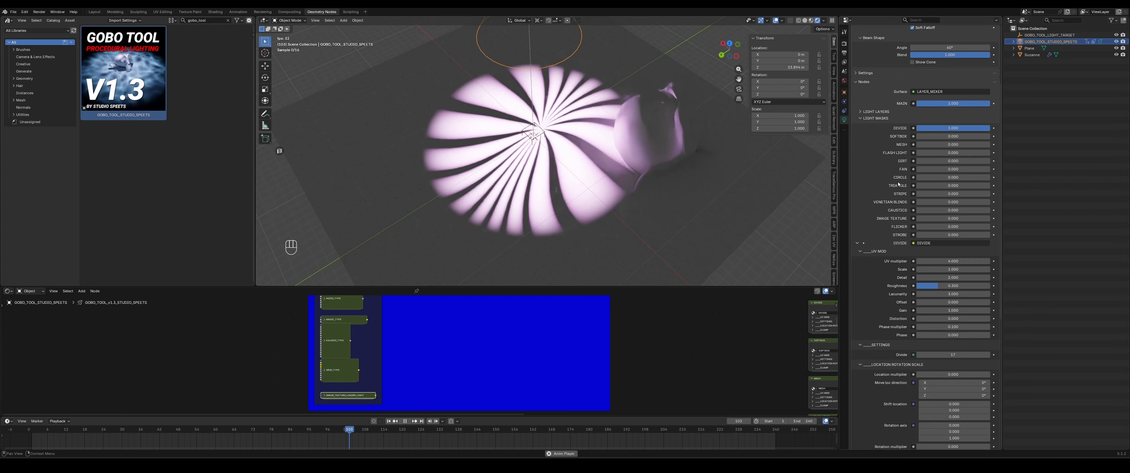
- Increase the spotlight's Radius and set the Divide mask's Scale to 2
scroll(928, 106, "up", 4)
left_click_drag(929, 99, 959, 99)
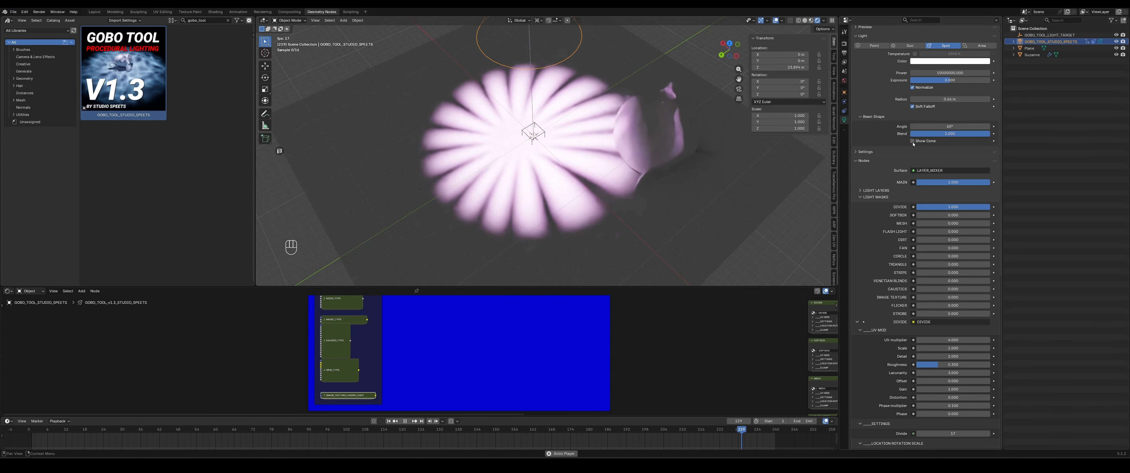
scroll(895, 188, "down", 6)
scroll(895, 188, "down", 1)
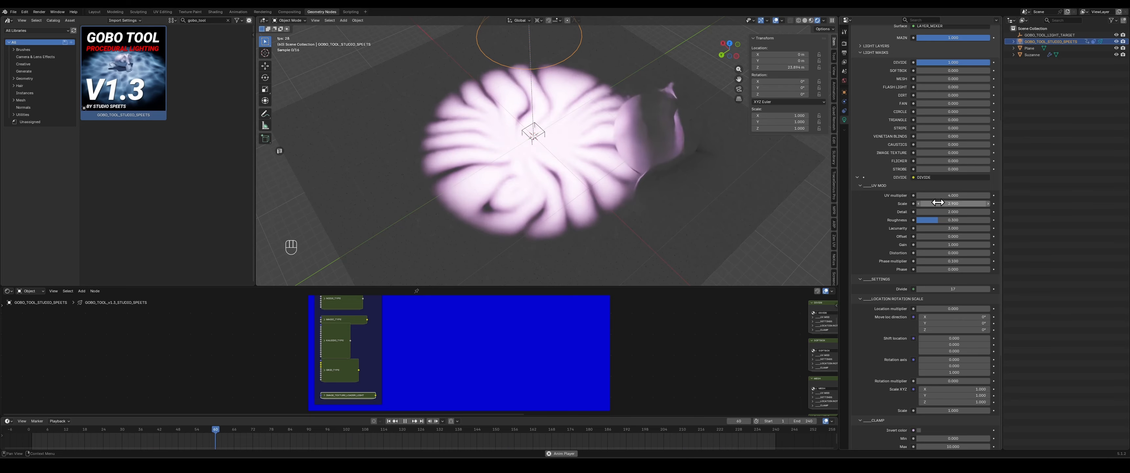
double_click(953, 204)
type("2")
key("Return")
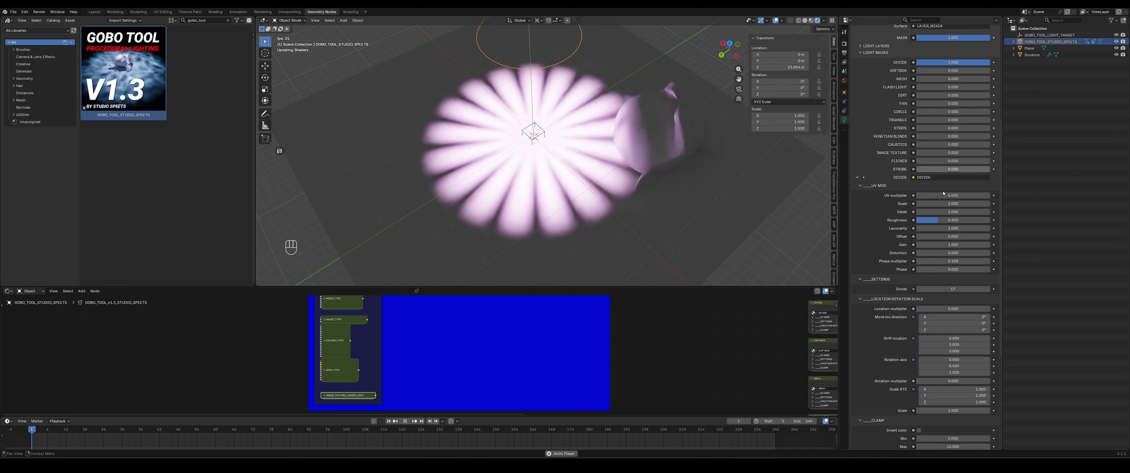
- Set the Divide mask's Scale X value to 0.1
scroll(906, 216, "down", 5)
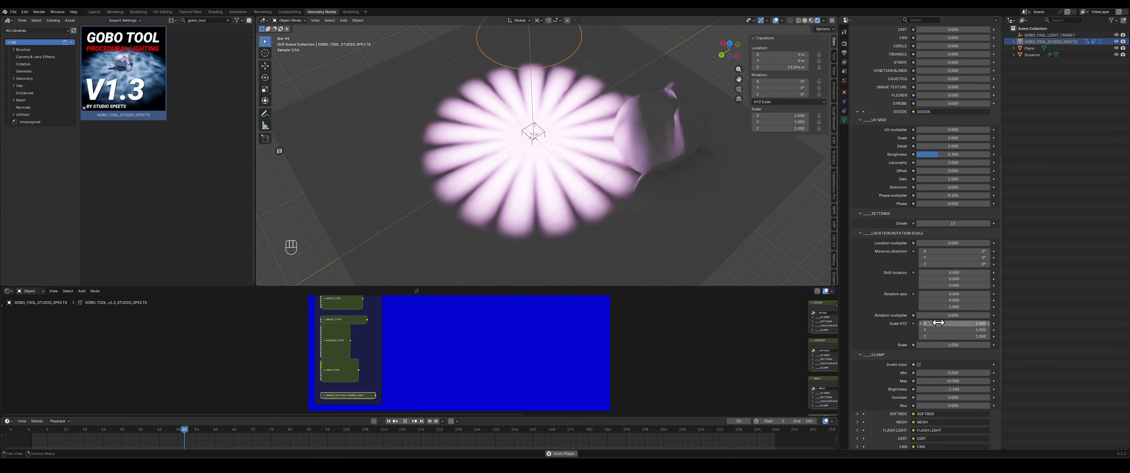
left_click(943, 315)
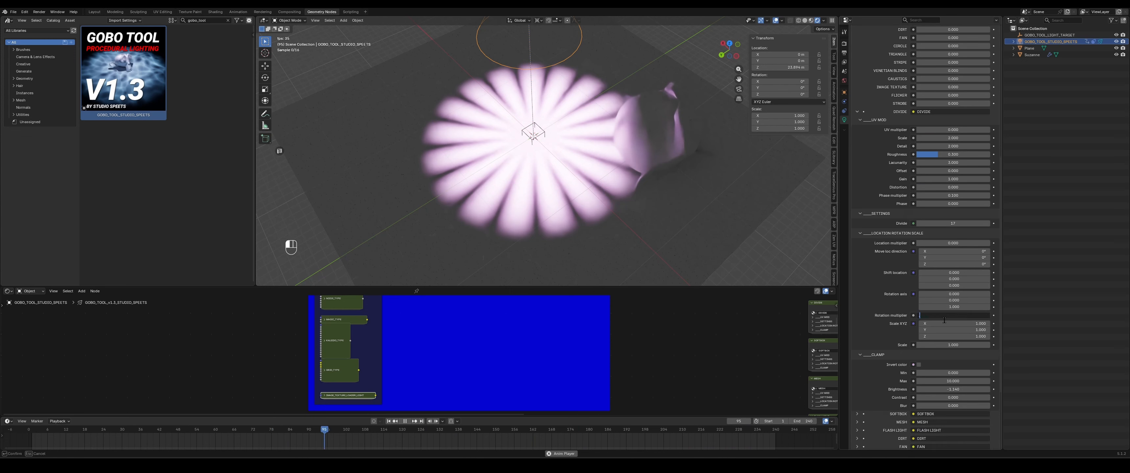
type("0.1")
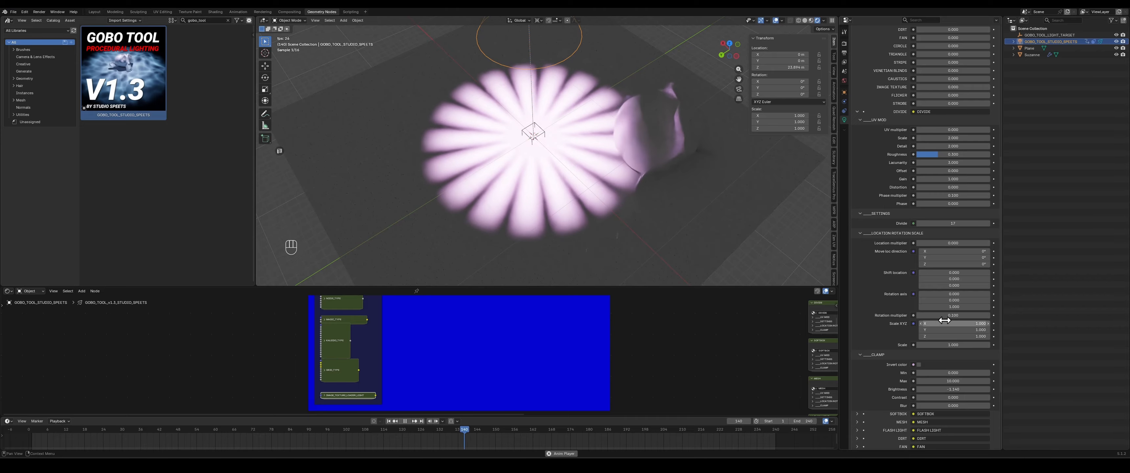
key("Return")
- Collapse the Divide mask settings and raise the Softbox mask to full strength
scroll(876, 139, "up", 5)
scroll(876, 140, "up", 5)
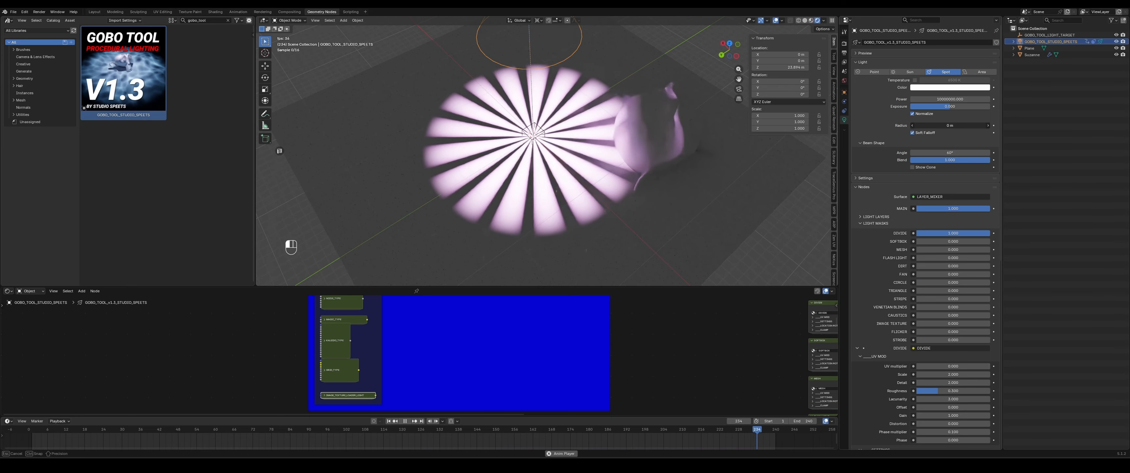
scroll(868, 152, "up", 2)
scroll(868, 152, "down", 3)
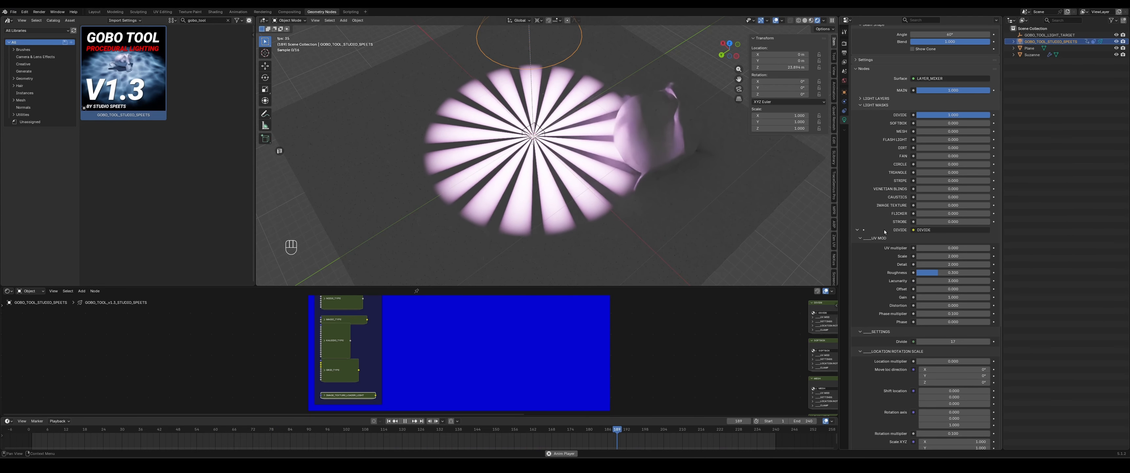
left_click(859, 237)
left_click(857, 231)
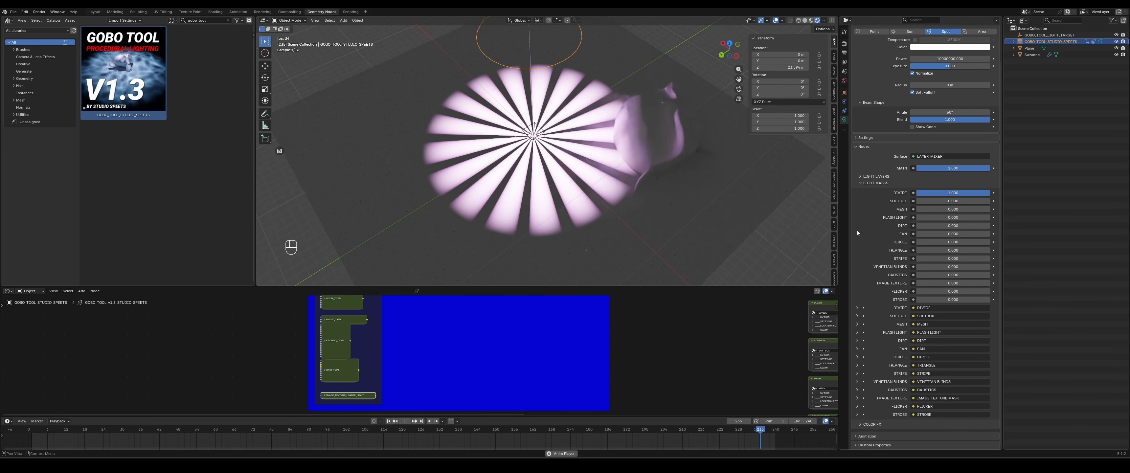
left_click_drag(968, 196, 1008, 204)
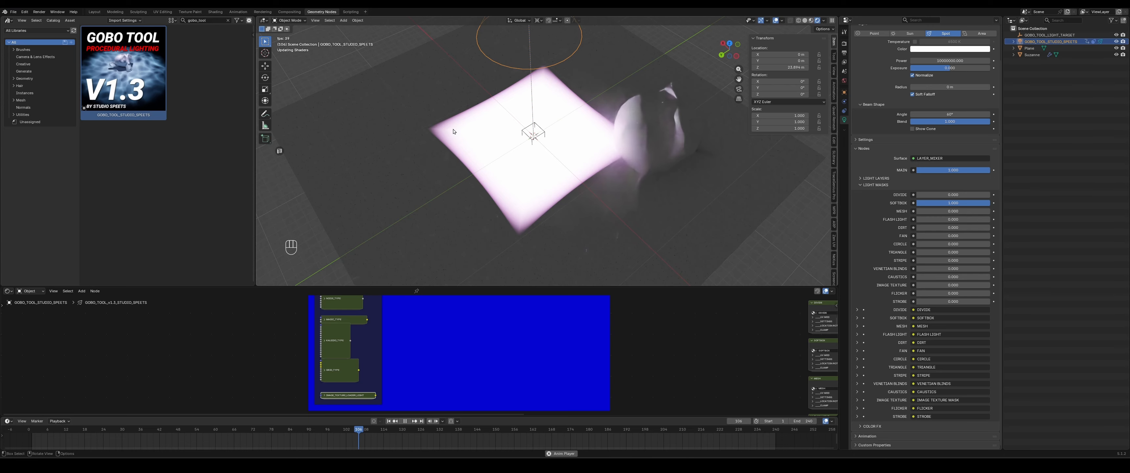
- Expand the Softbox mask settings and increase its Octagon value
left_click(856, 318)
scroll(856, 281, "down", 10)
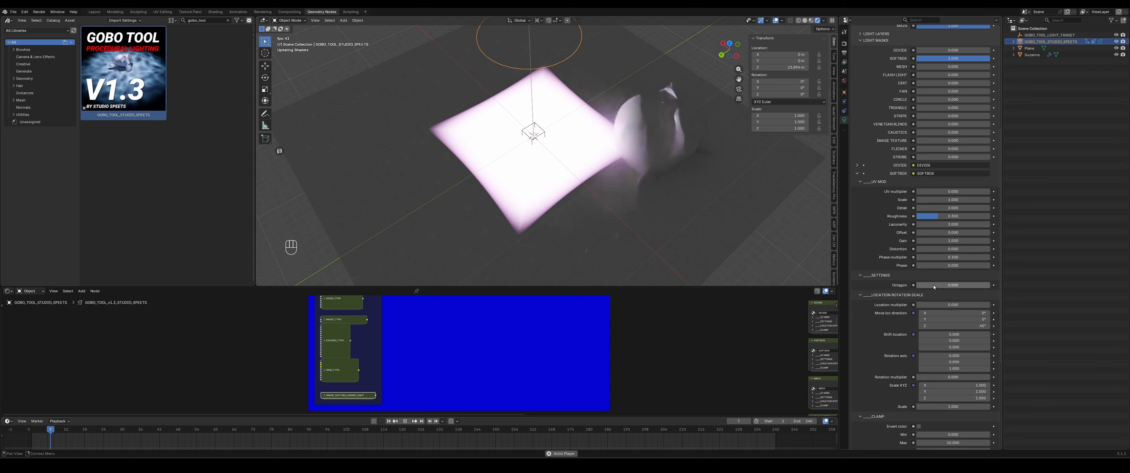
left_click_drag(932, 285, 989, 285)
key("g")
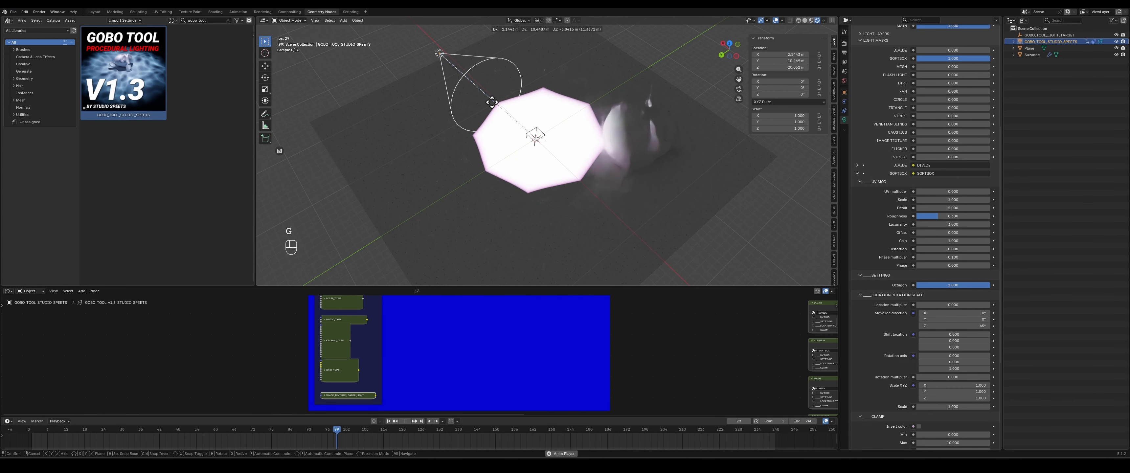
key("Escape")
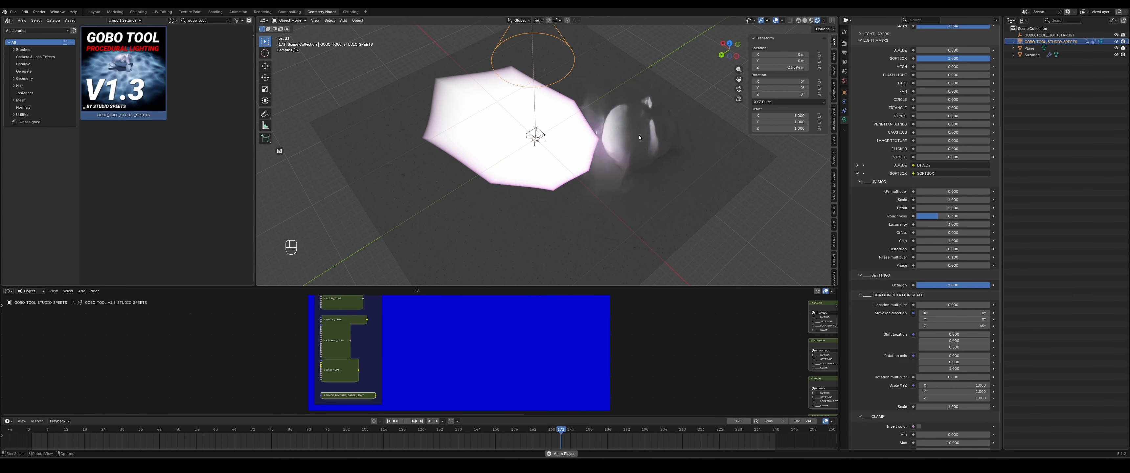
- Increase the spotlight's Radius to about 0.3 m and blend in the Mesh mask while the animation plays
scroll(897, 131, "up", 6)
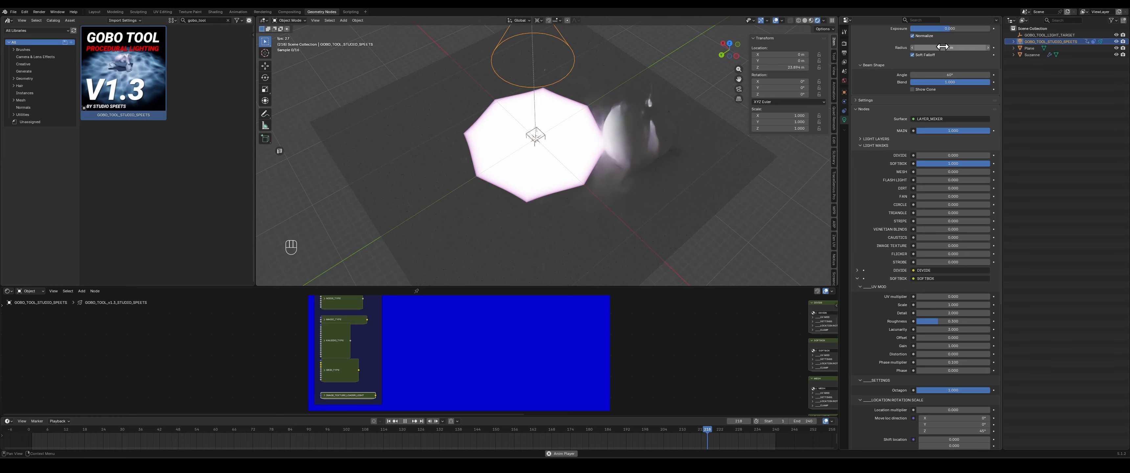
mouse_move(947, 47)
left_mouse_down()
mouse_move(973, 47)
mouse_move(963, 48)
left_mouse_up()
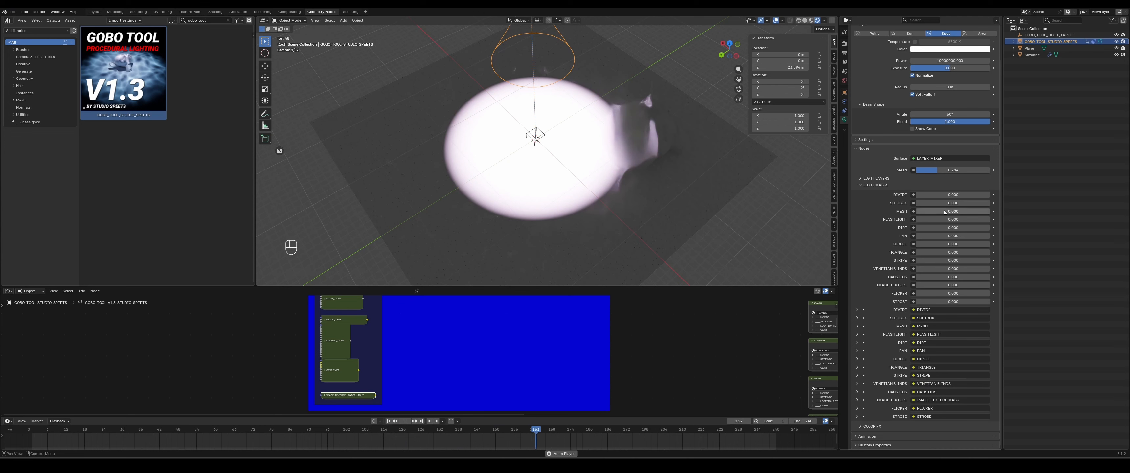
key("space")
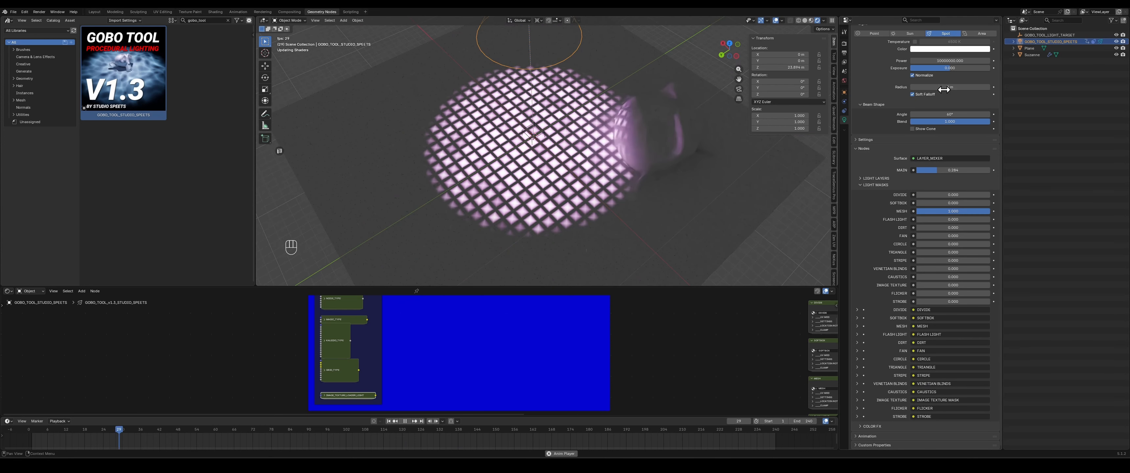
left_click_drag(951, 89, 976, 89)
mouse_move(957, 205)
left_mouse_down()
mouse_move(991, 206)
mouse_move(978, 207)
left_mouse_up()
left_click_drag(944, 89, 959, 89)
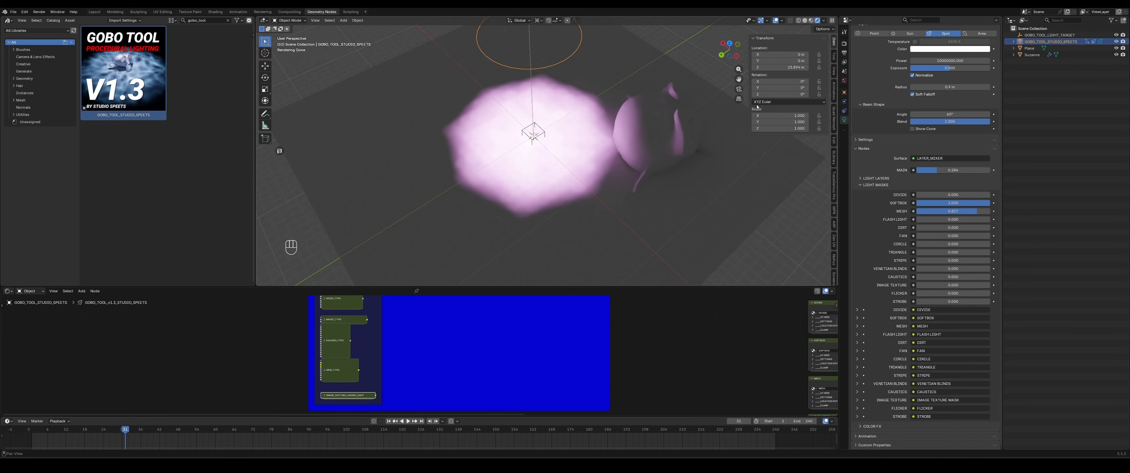
- Move the spotlight slightly so its light falls centered on the monkey
key("g")
left_click(654, 162)
middle_click_drag(655, 162, 438, 70)
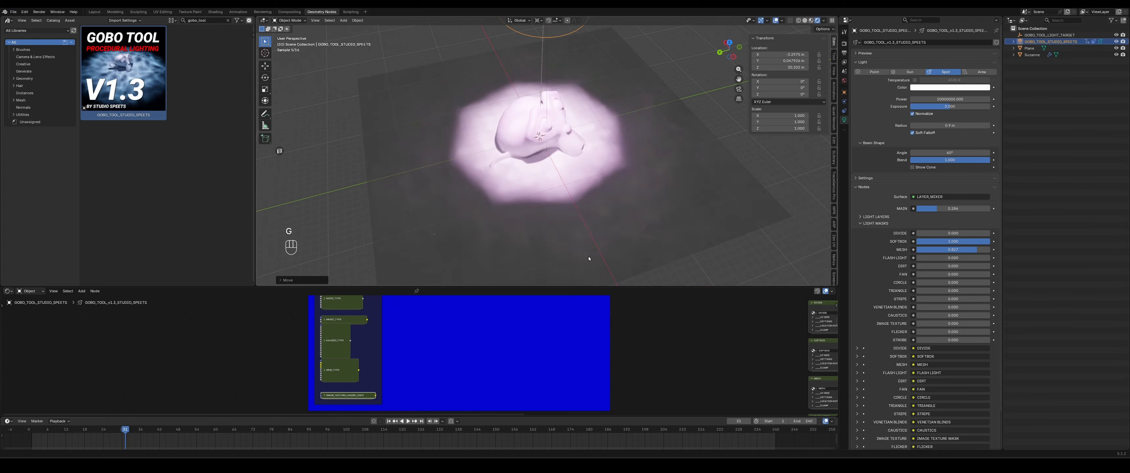
- Reduce the spotlight's Radius and raise the Divide mask to full strength
left_click_drag(949, 126, 906, 125)
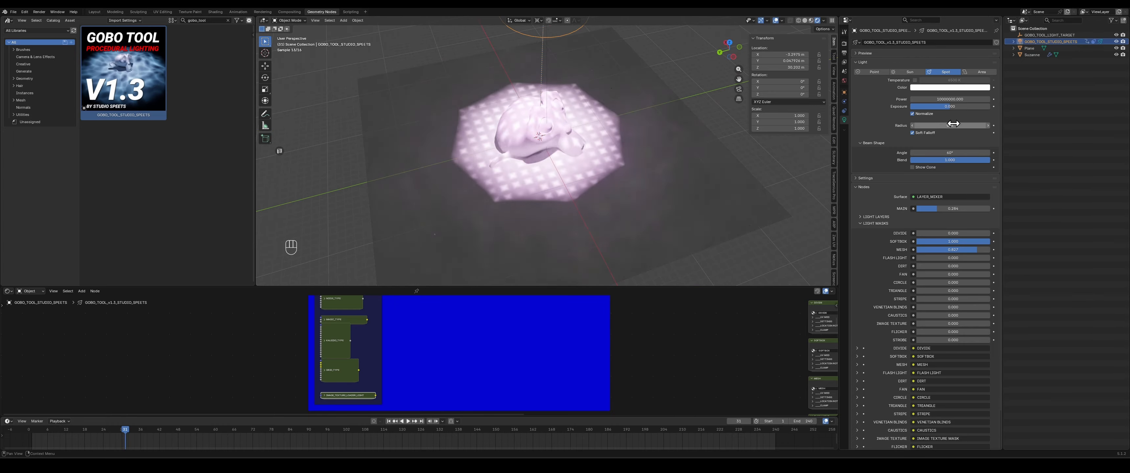
scroll(889, 287, "down", 1)
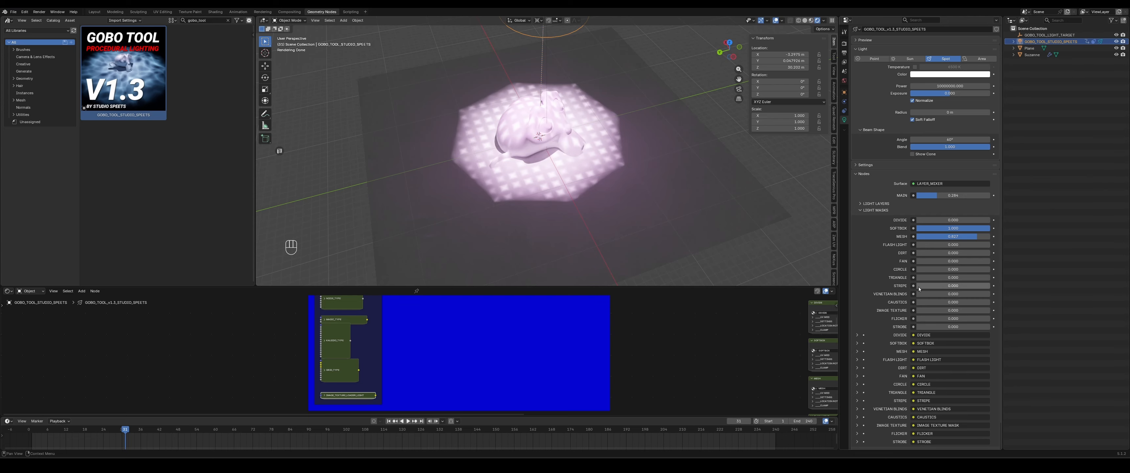
left_click_drag(931, 221, 990, 220)
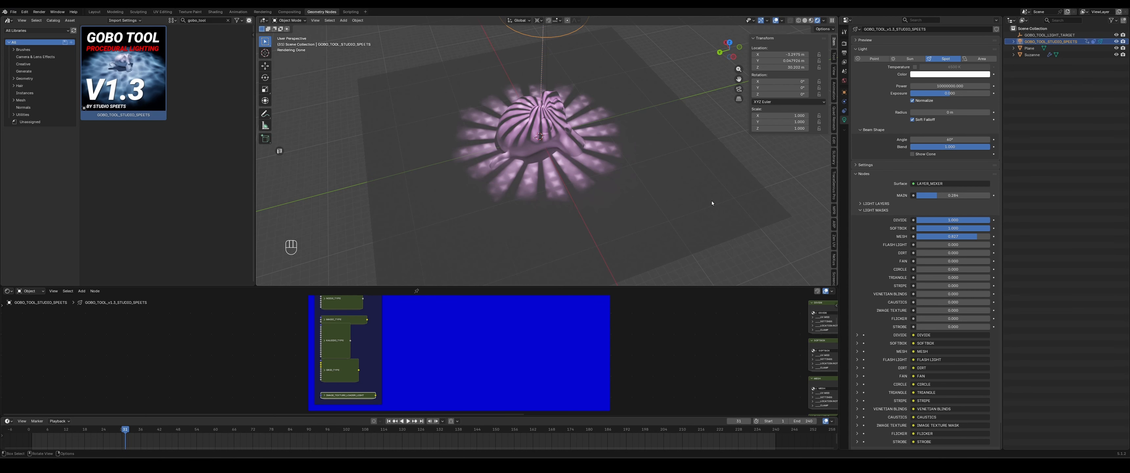
key("space")
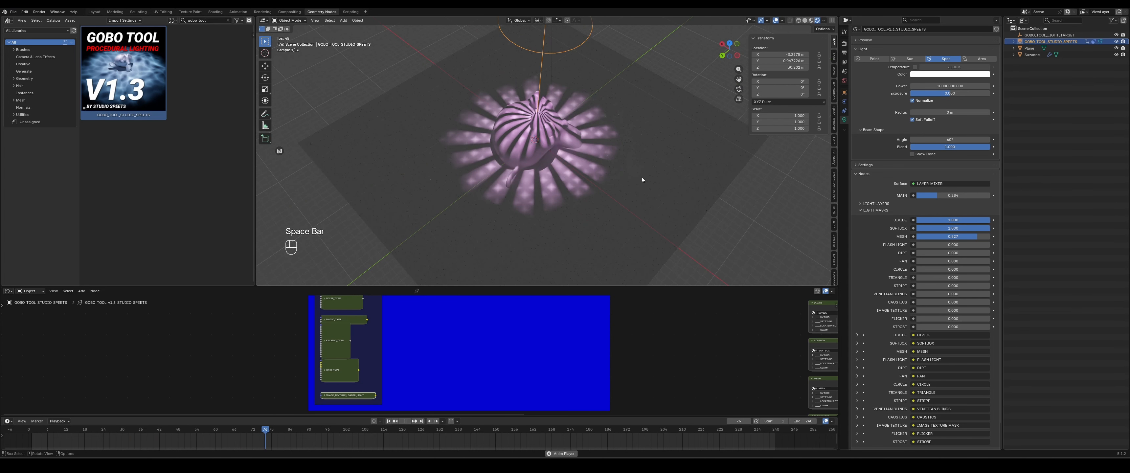
key("space")
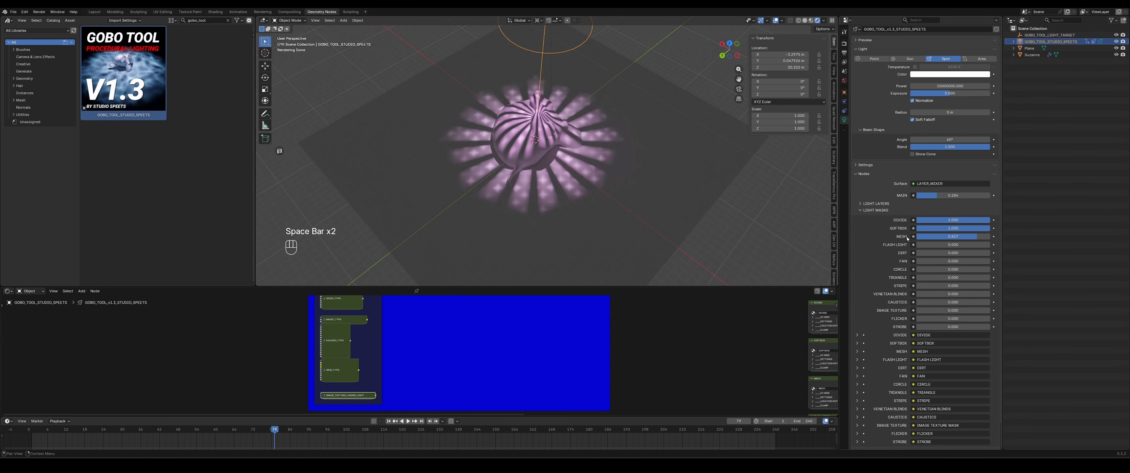
- Open the mask mixer node group and set the Mix node's blend mode to Linear Light
middle_click_drag(532, 311, 438, 393)
scroll(505, 360, "up", 3)
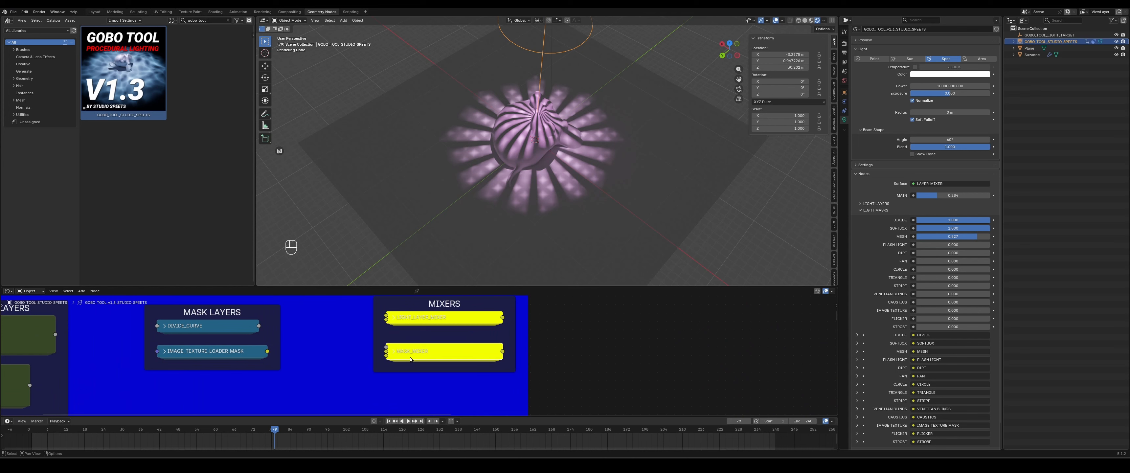
key("Tab")
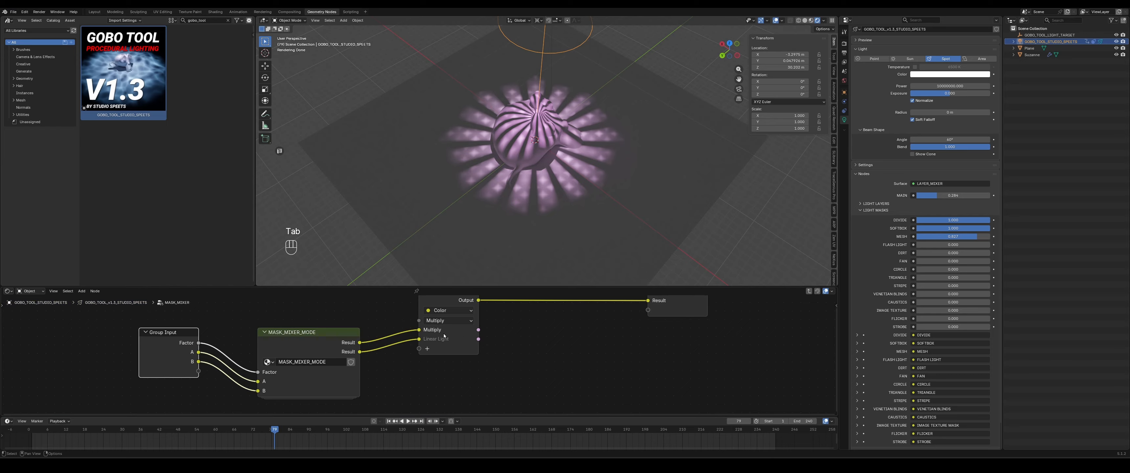
left_click(451, 321)
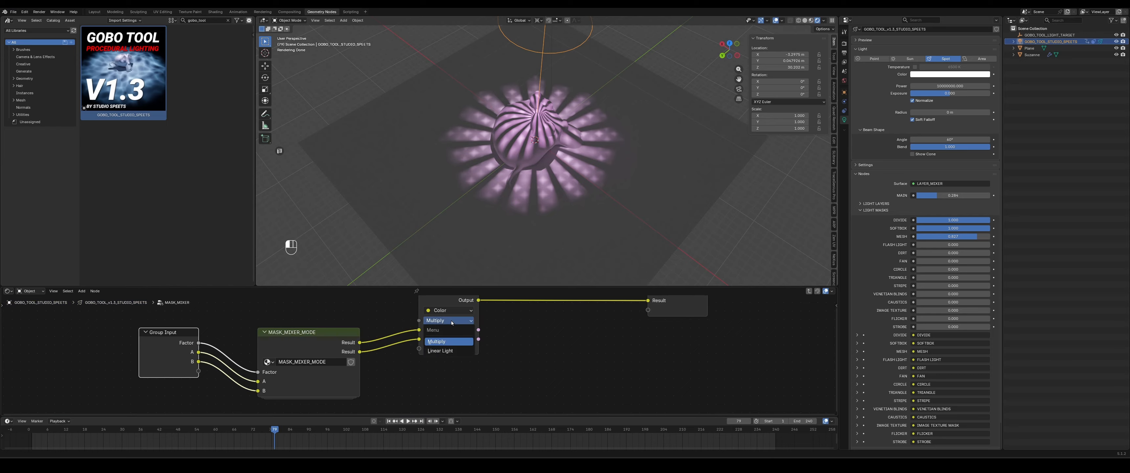
left_click(433, 351)
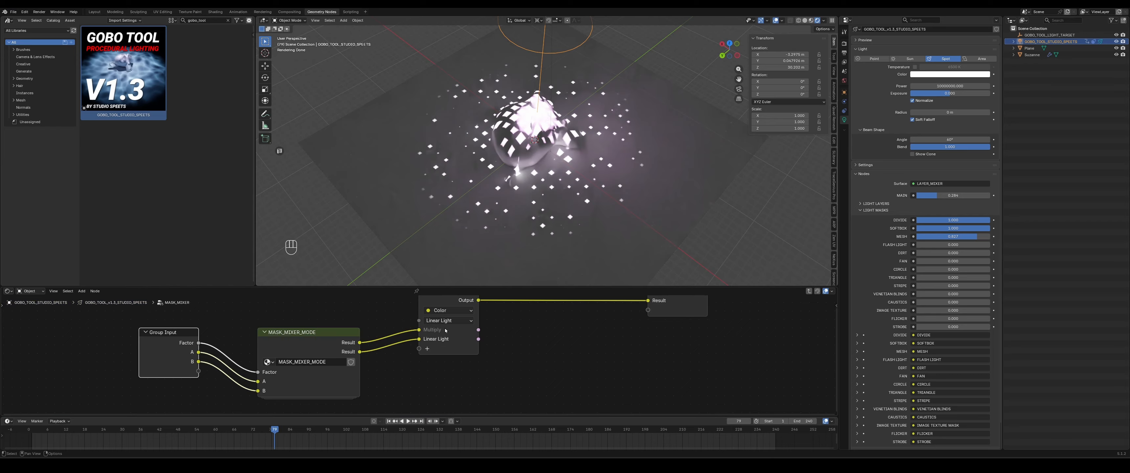
- Try the Multiply blend mode, then return the Mix node to Linear Light
left_click(445, 321)
left_click(446, 341)
left_click(451, 322)
left_click(437, 354)
- Collapse and reposition the MASK_MIXER_MODE node, then exit the node group
key("Tab")
key("Tab")
left_click(265, 332)
left_click_drag(295, 336, 284, 349)
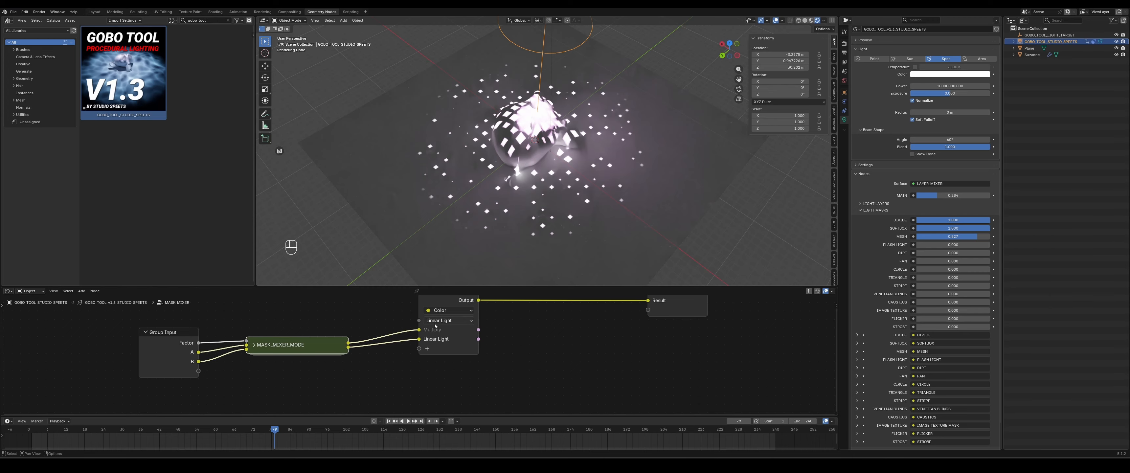
key("Tab")
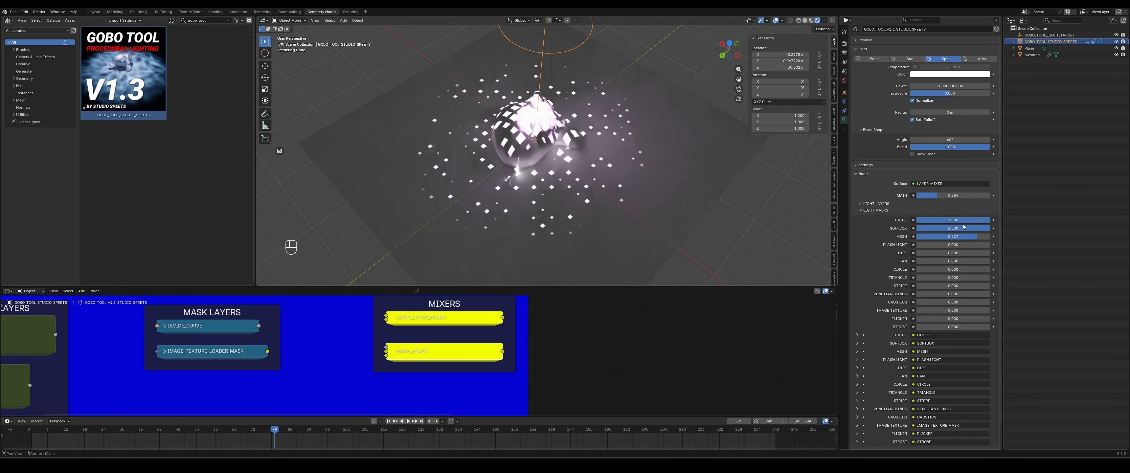
- Turn off the Softbox mask, lower the Mesh mask, and raise the overall MASK strength to full
left_click_drag(964, 236, 890, 236)
left_click_drag(960, 229, 873, 230)
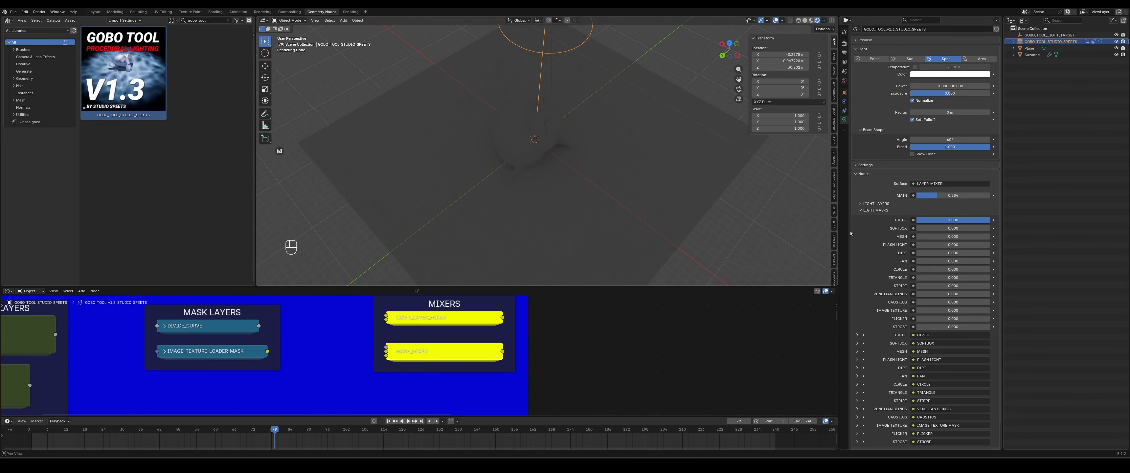
left_click_drag(930, 196, 982, 195)
left_click_drag(930, 238, 943, 238)
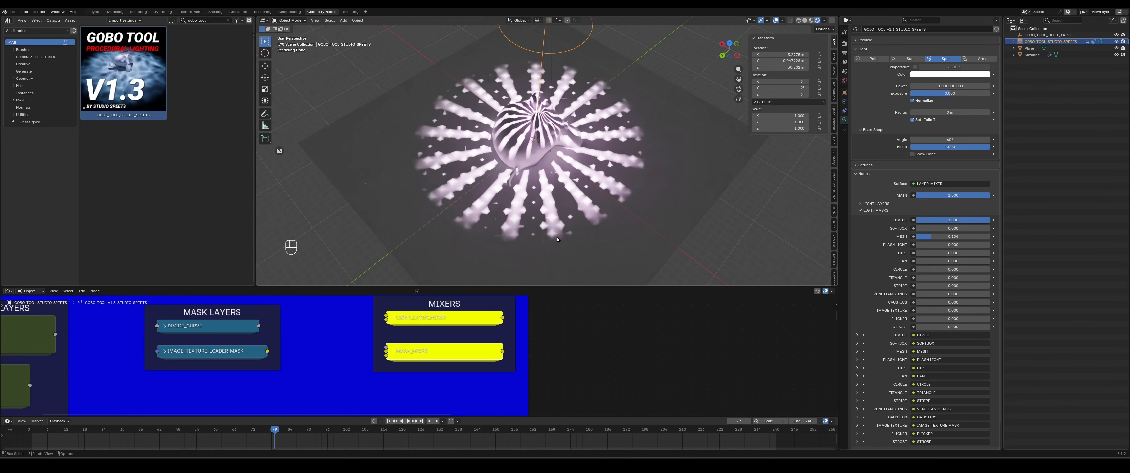
- Enter the mask mixer group and set the Mix node's blend mode to Multiply
scroll(556, 154, "up", 5)
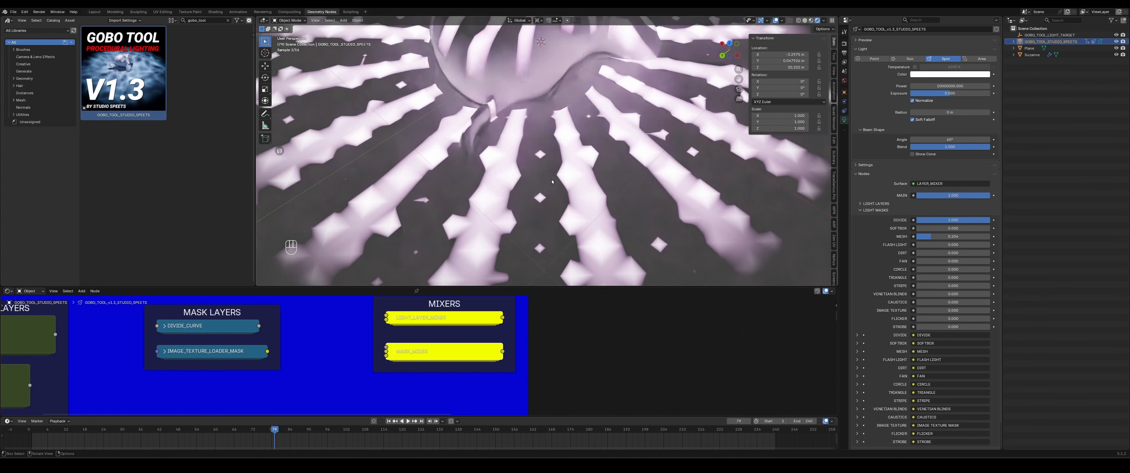
scroll(561, 167, "down", 2)
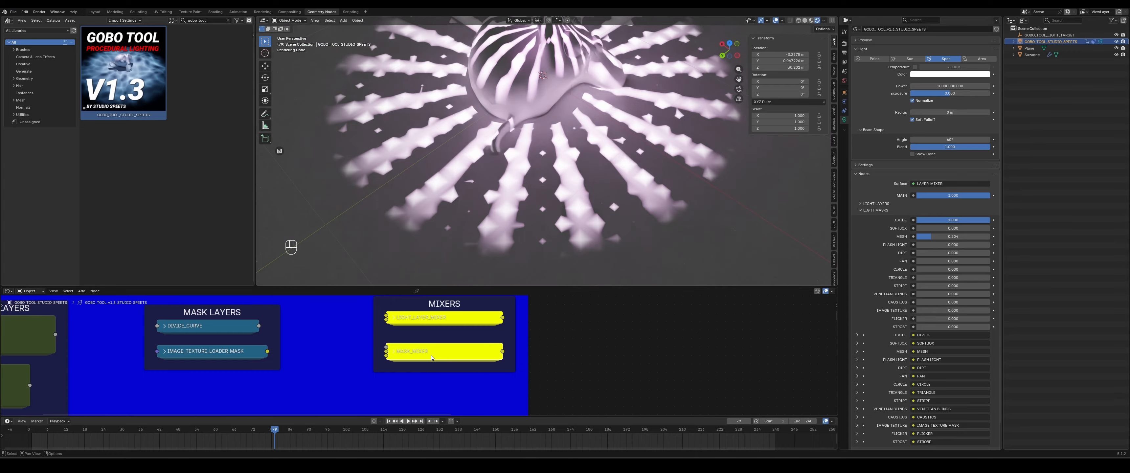
key("Tab")
left_click(452, 322)
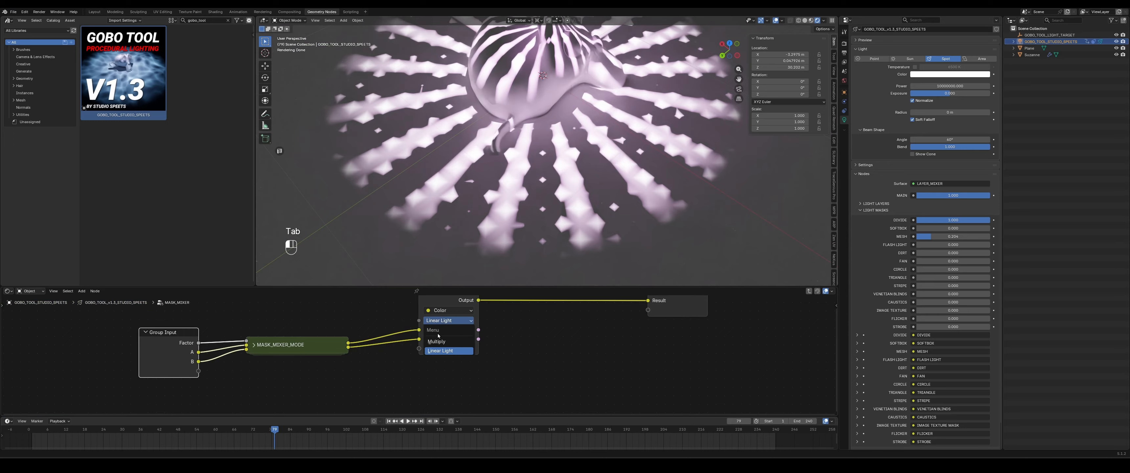
left_click(437, 342)
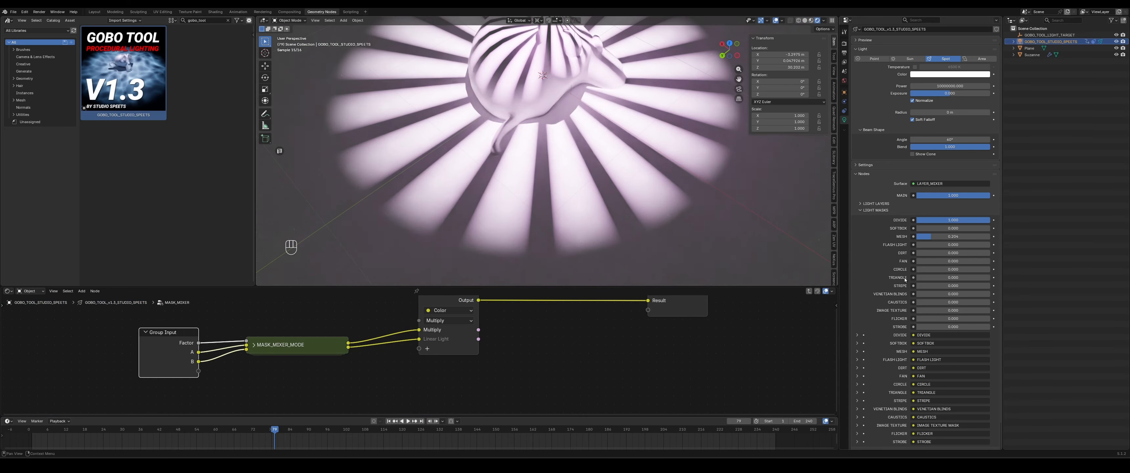
- Increase the Mesh mask strength, nudge the Divide mask, and switch the blend mode back to Linear Light
left_click_drag(934, 240, 982, 237)
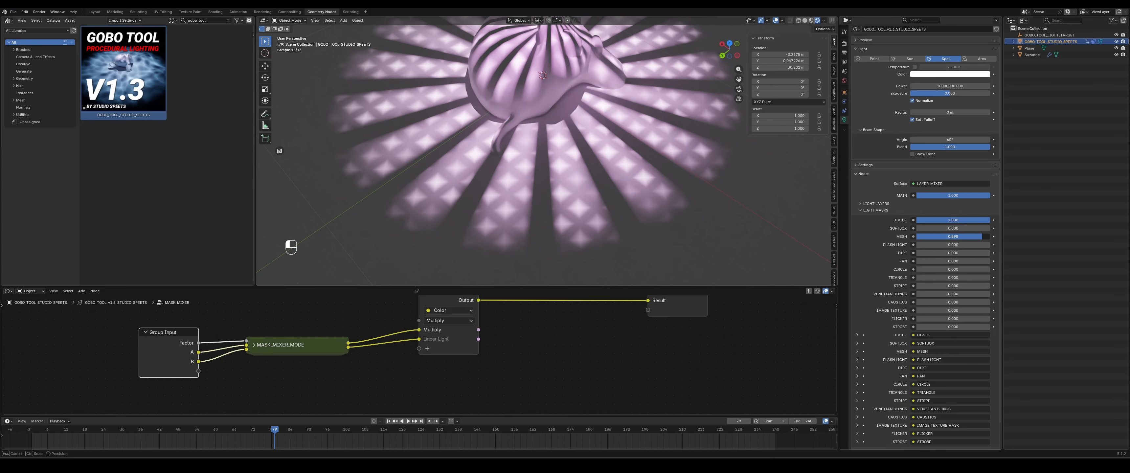
middle_click_drag(648, 190, 594, 186)
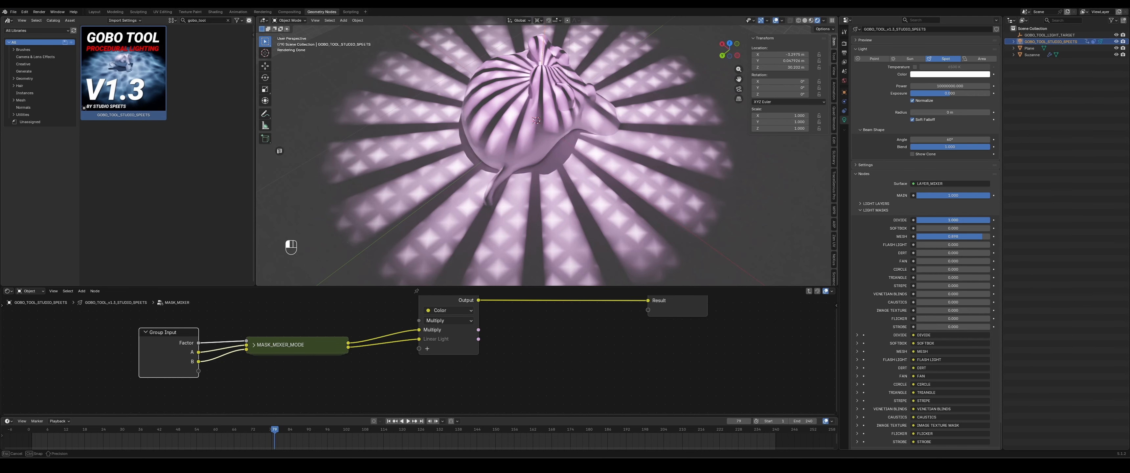
mouse_move(983, 220)
left_mouse_down()
mouse_move(931, 220)
mouse_move(987, 220)
left_mouse_up()
left_click(442, 321)
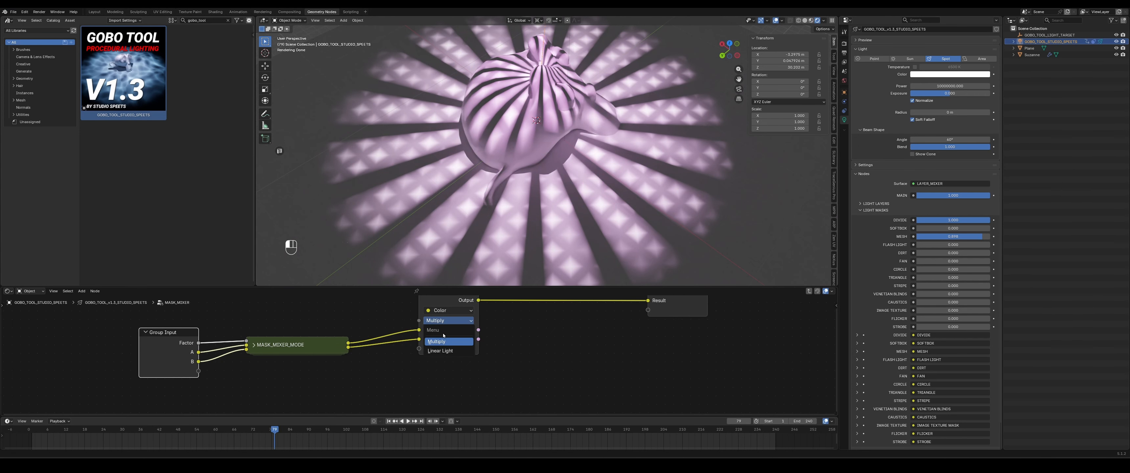
left_click(439, 351)
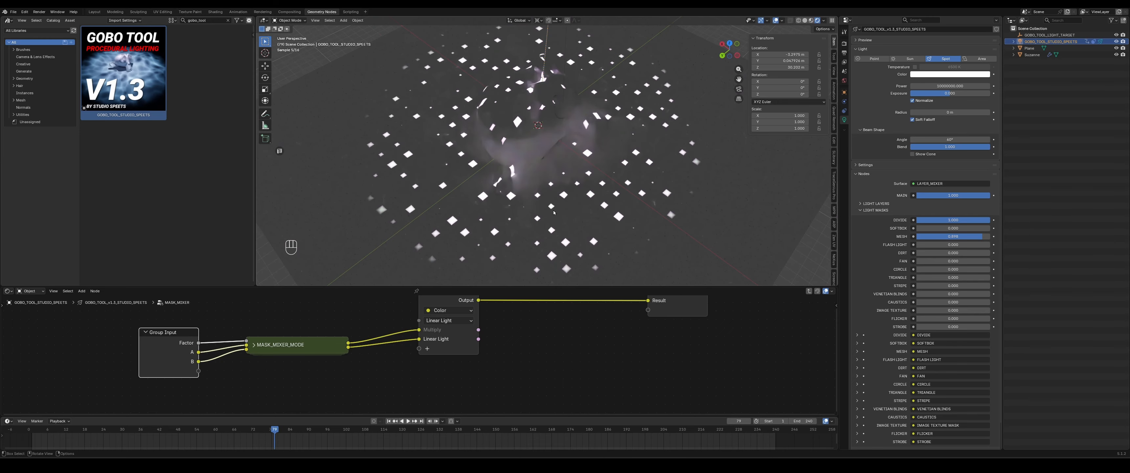
- Raise the Softbox mask strength to about 0.519 and lower the Mesh mask to about 0.153
mouse_move(981, 237)
left_mouse_down()
mouse_move(934, 236)
mouse_move(981, 219)
left_mouse_up()
left_click_drag(916, 228, 943, 228)
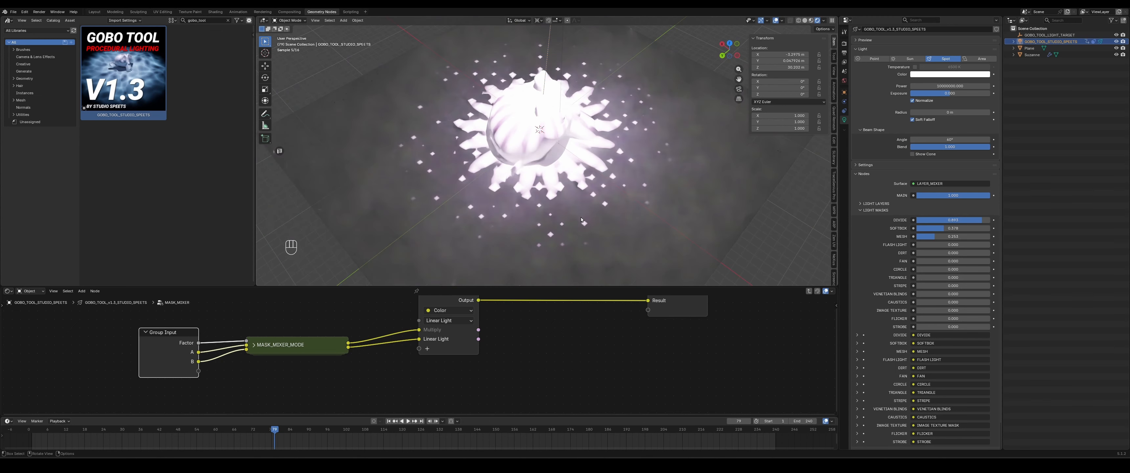
- Start animation playback and nudge the Menu Switch node inside the mask mixer group before leaving it
key("space")
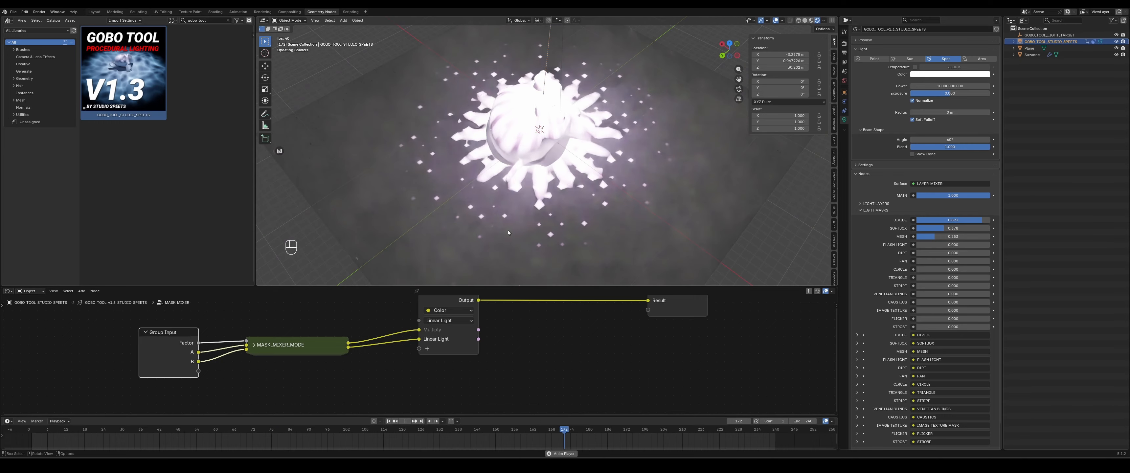
key("Tab")
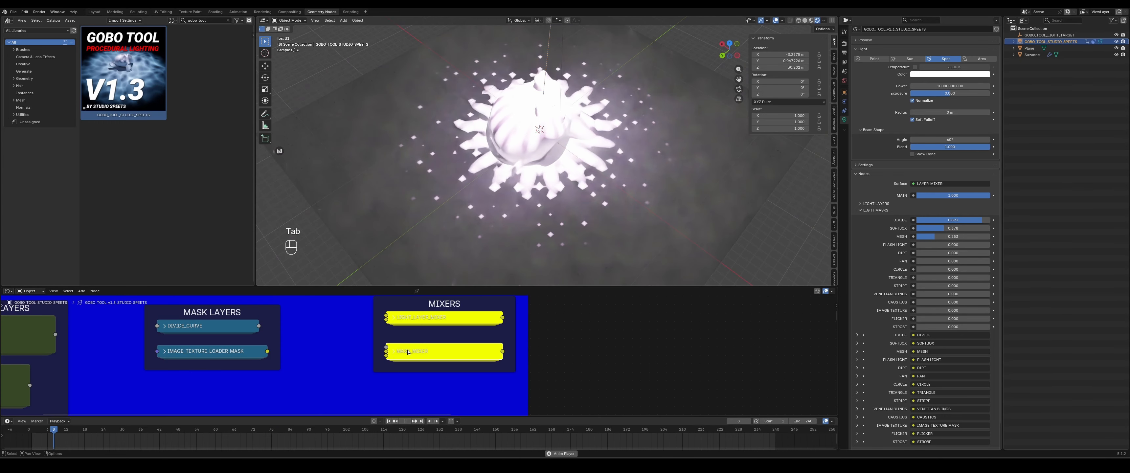
key("Tab")
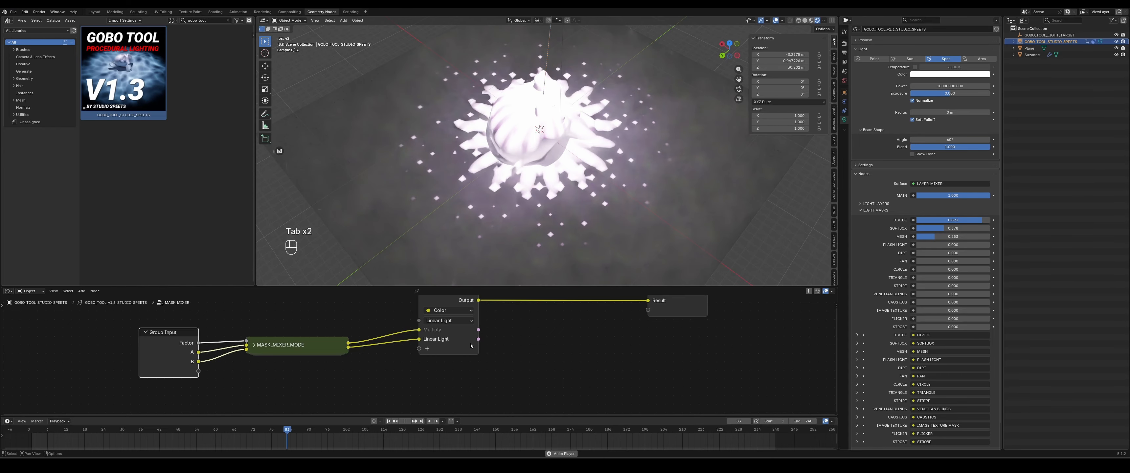
middle_click_drag(534, 330, 531, 341)
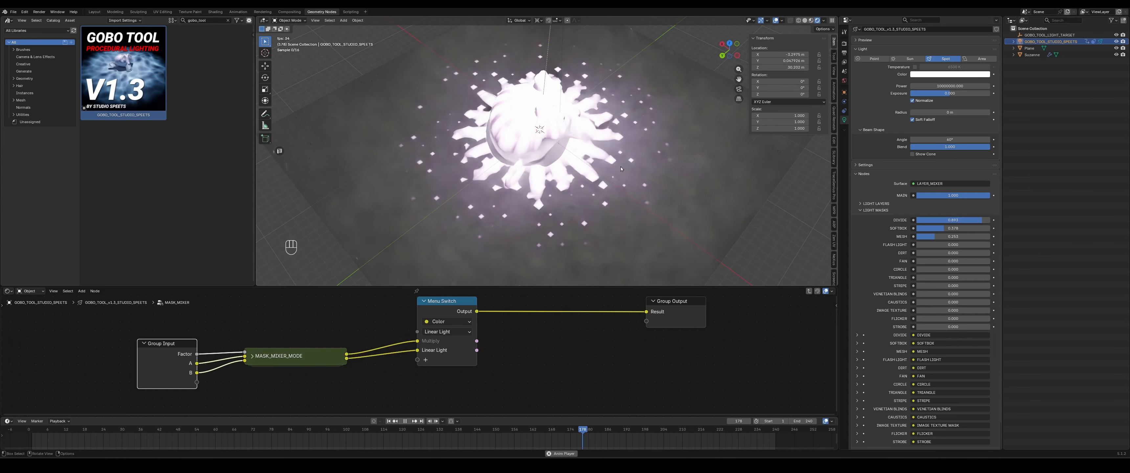
key("Tab")
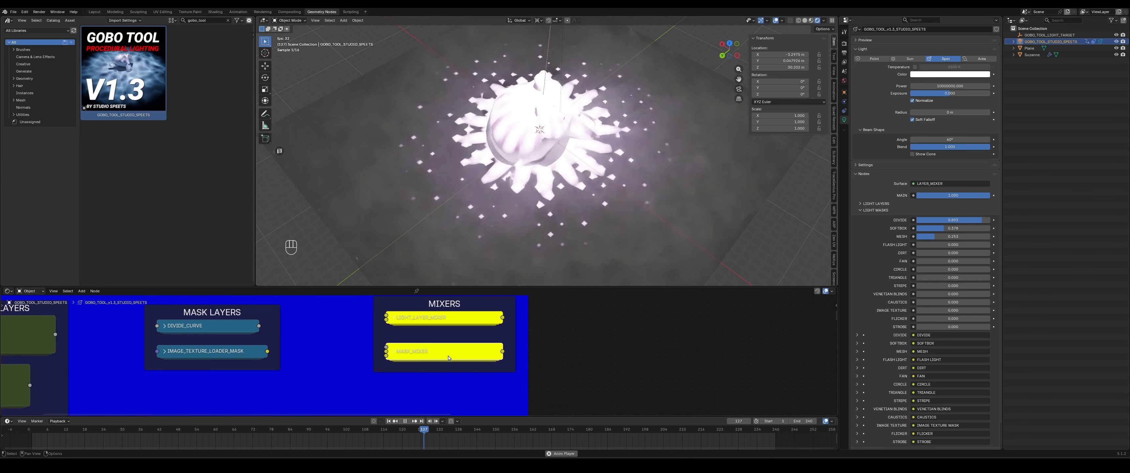
- Raise the Mesh mask strength to 0.400 and the Divide mask to about 0.703
left_click_drag(936, 237, 945, 236)
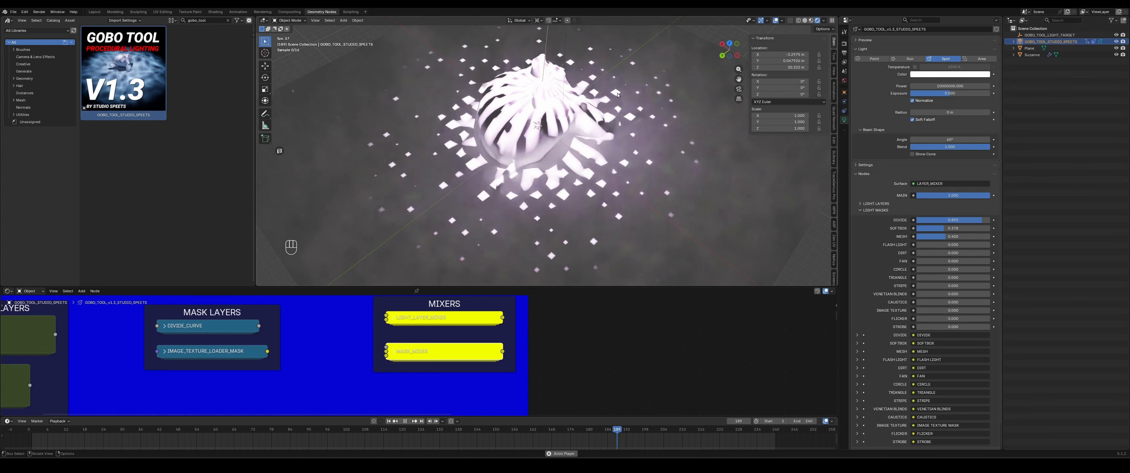
mouse_move(966, 220)
left_mouse_down()
mouse_move(926, 220)
mouse_move(971, 220)
left_mouse_up()
- Increase the spotlight's radius to about 2.87 m
scroll(865, 206, "up", 2)
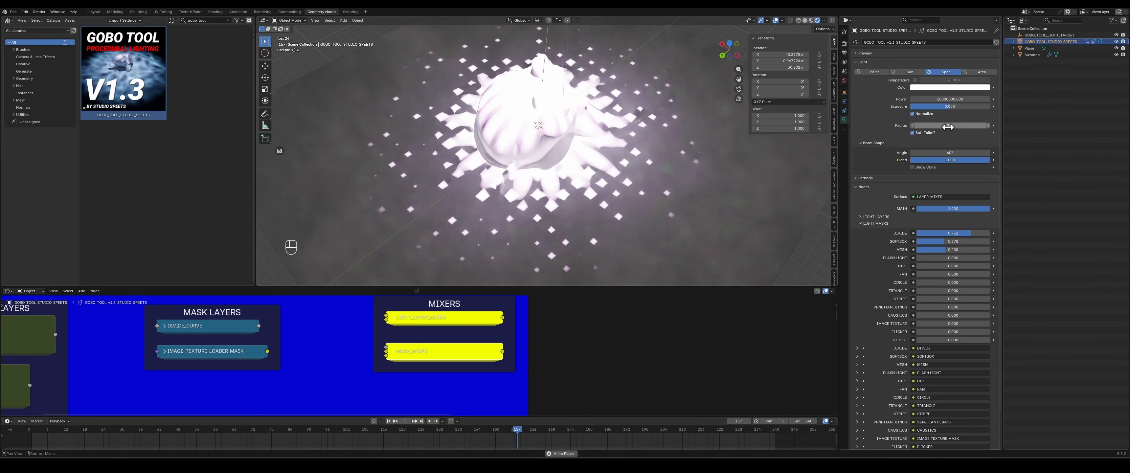
left_click_drag(950, 126, 976, 125)
left_click_drag(975, 126, 969, 126)
- Move the spotlight to a new position off to the side of the monkey
key("g")
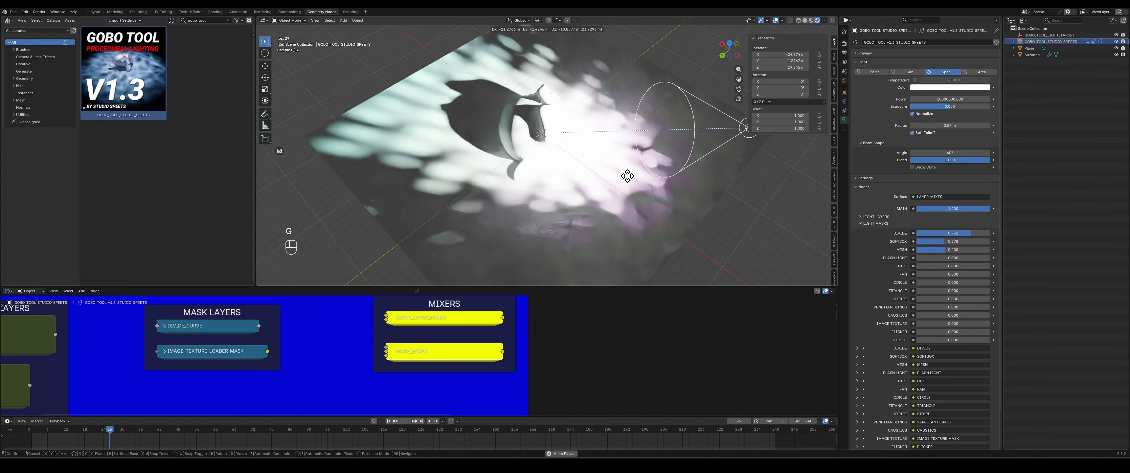
left_click(386, 164)
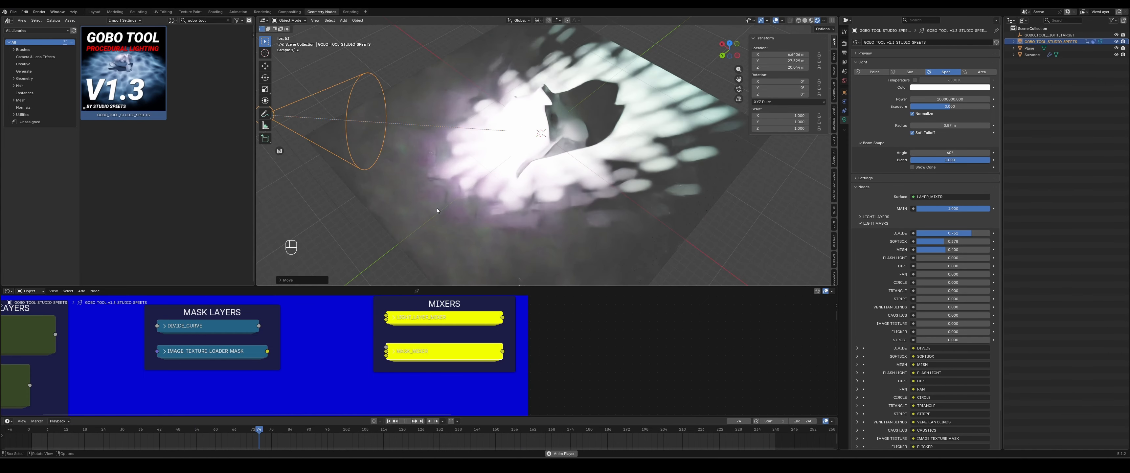
middle_click_drag(386, 164, 434, 169)
key("g")
left_click(667, 210)
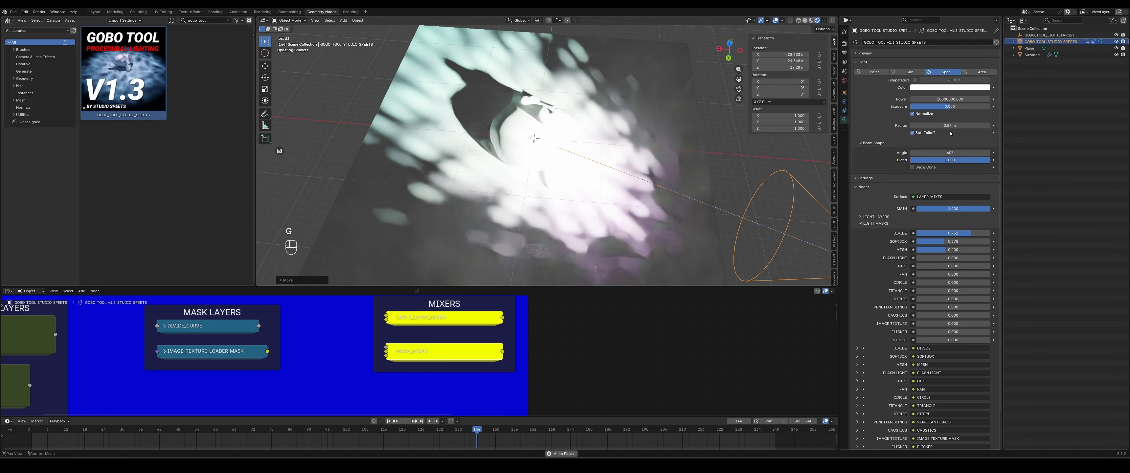
- Set the Divide, Softbox and Mesh masks to zero and the overall MASK strength to about 0.331
left_click_drag(969, 208, 950, 208)
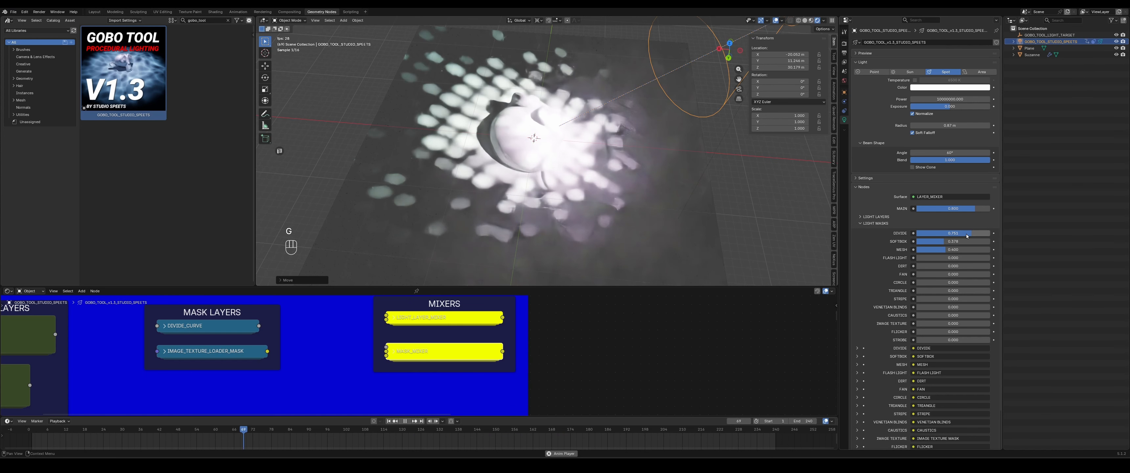
left_click_drag(970, 235, 916, 241)
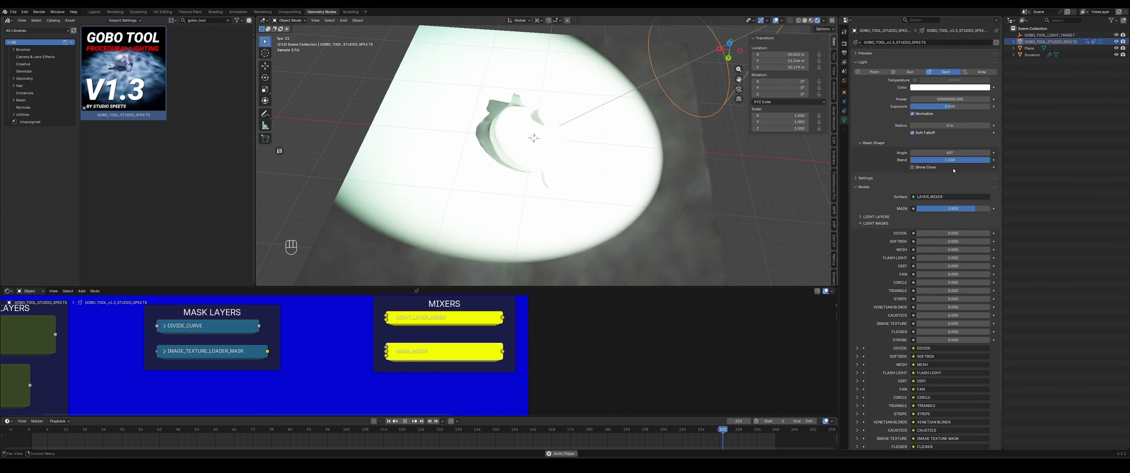
left_click_drag(968, 211, 920, 211)
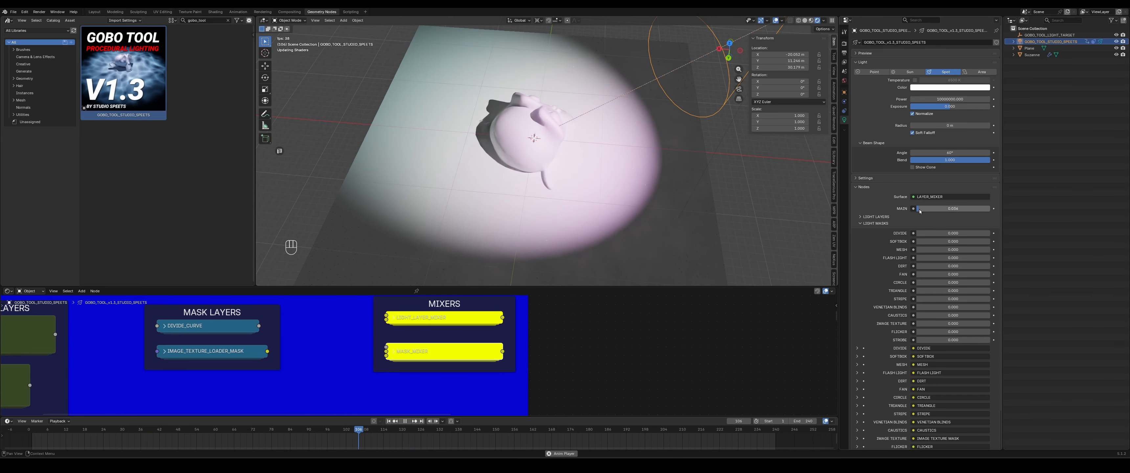
- Move the spotlight and set its X and Y location to 0
key("g")
left_click(619, 148)
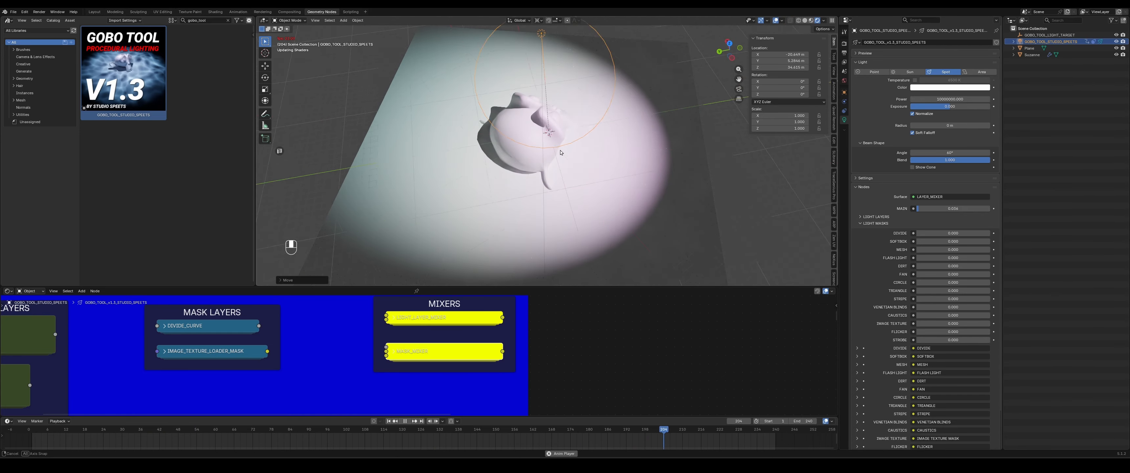
middle_click_drag(561, 152, 652, 199)
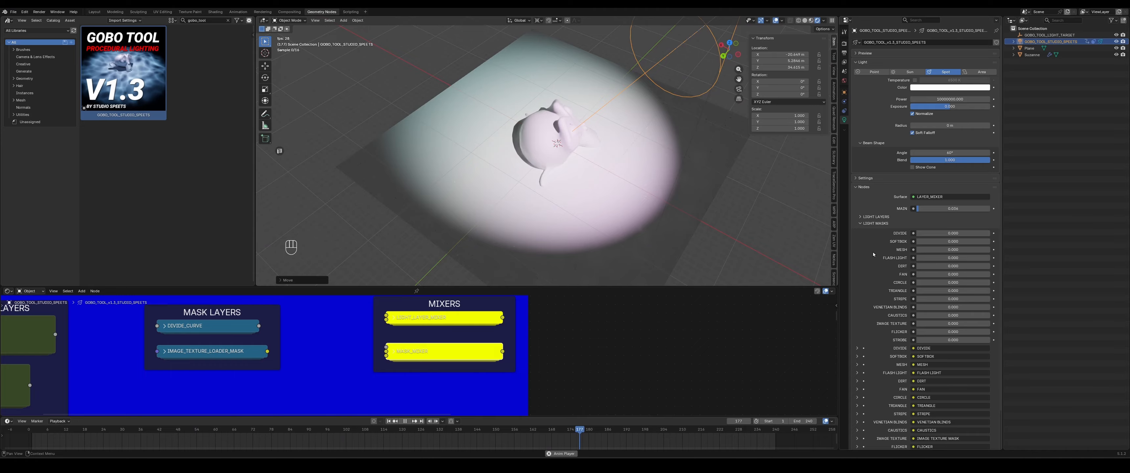
type("0")
key("Return")
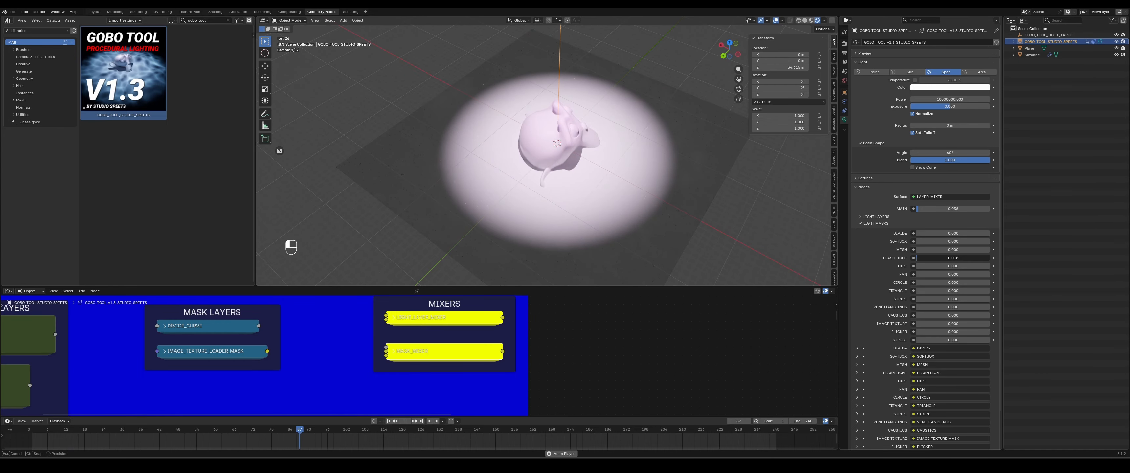
- Try to move the spotlight along the X axis
left_click(559, 145)
key("g")
key("x")
left_click(680, 166)
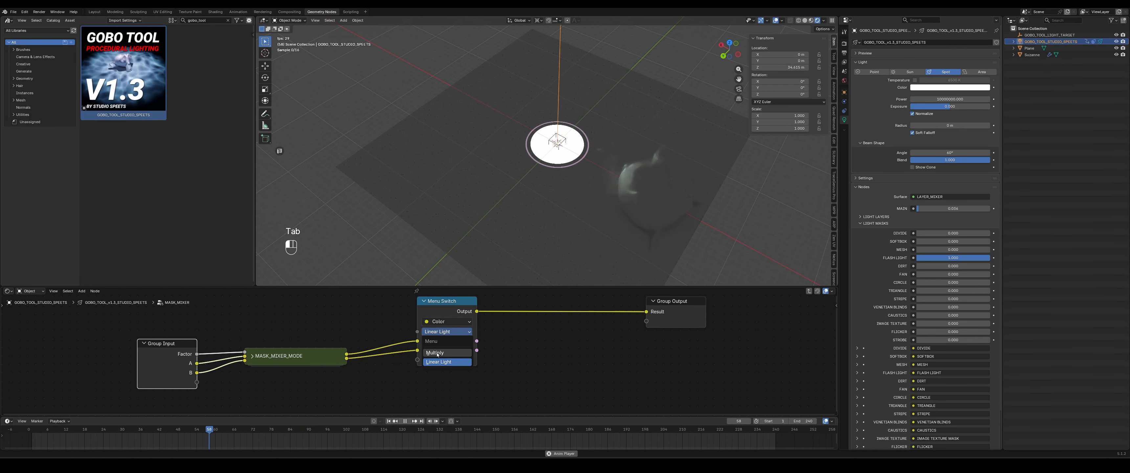
- Set the mask mixer's Menu Switch blend mode to Multiply and exit the group
left_click(437, 353)
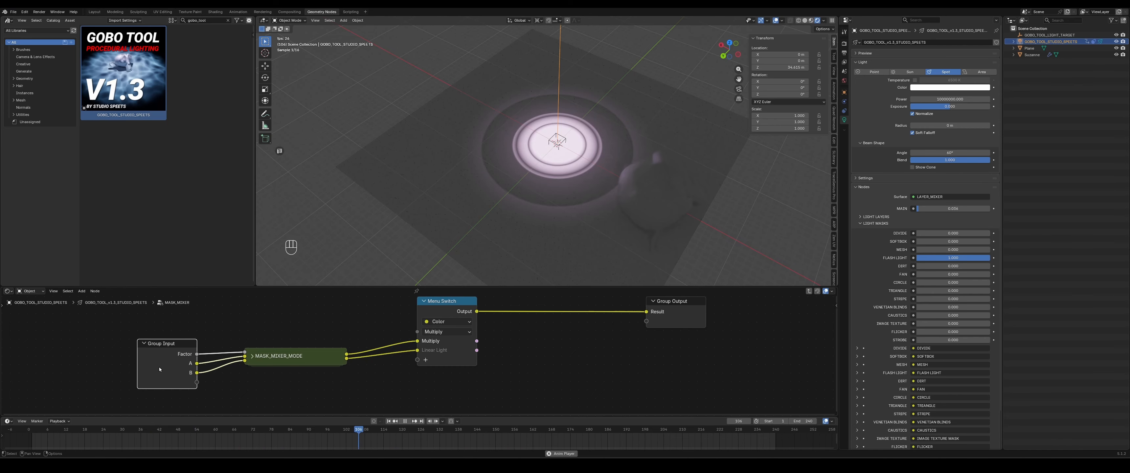
key("Tab")
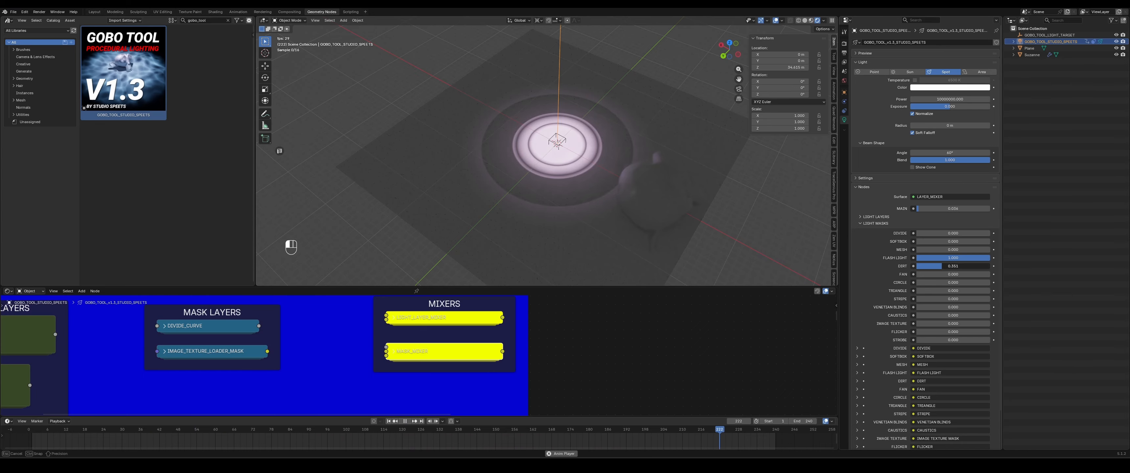
left_click_drag(942, 265, 988, 265)
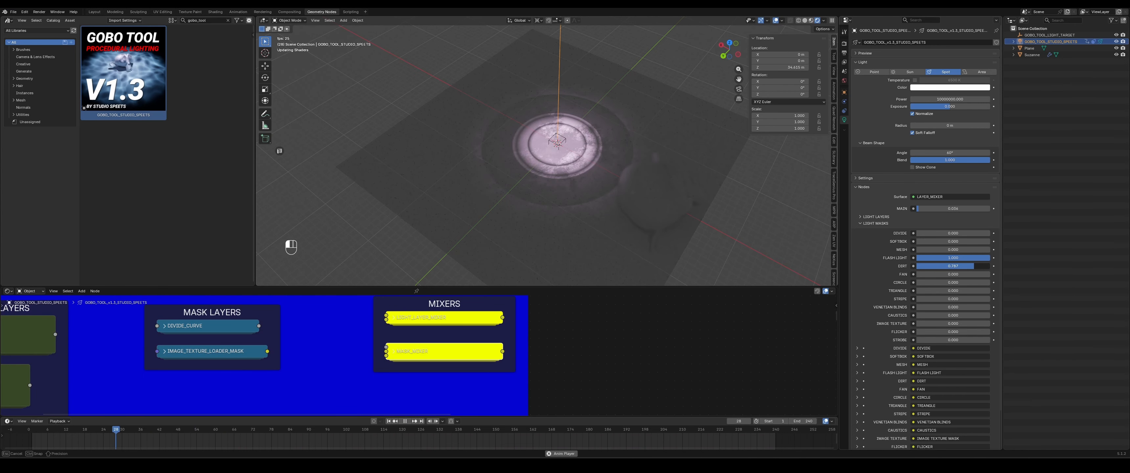
key("g")
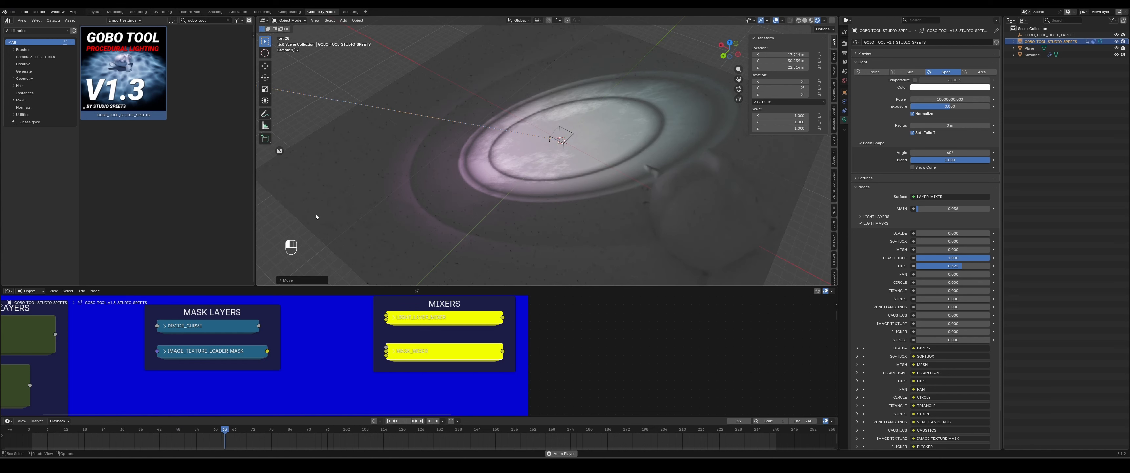
left_click_drag(972, 265, 903, 259)
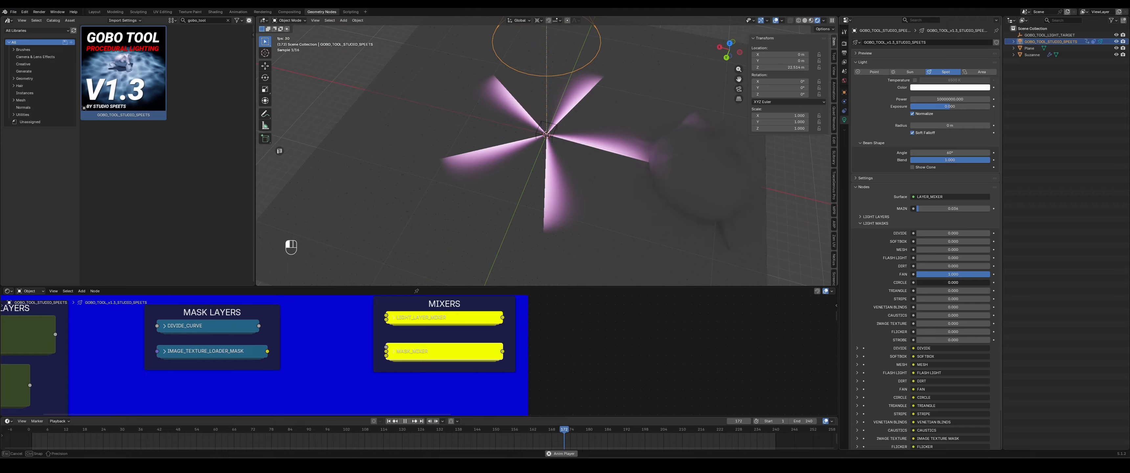
- Raise the Fan mask to full, expand its settings, and set its blade length to about 7.45
left_click_drag(925, 282, 990, 282)
scroll(857, 351, "down", 2)
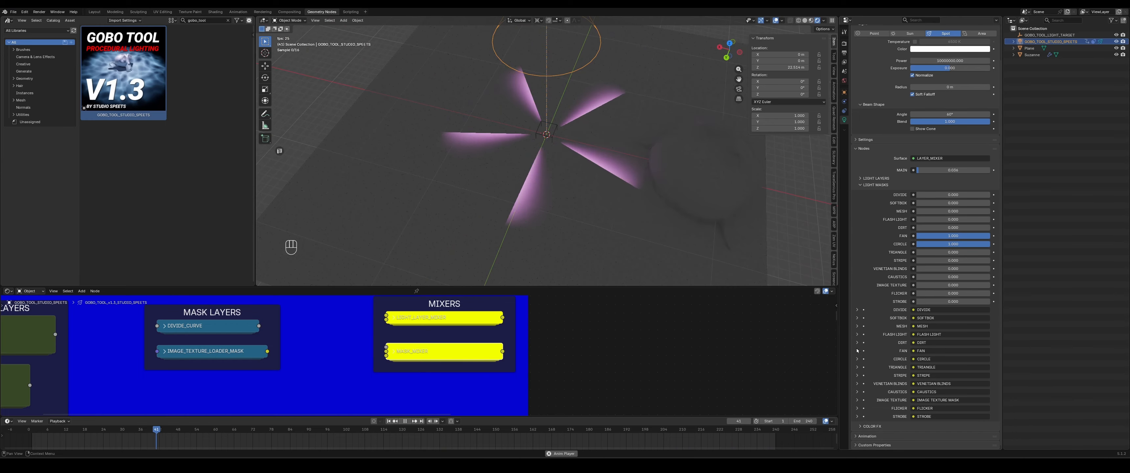
left_click(856, 350)
scroll(857, 351, "down", 9)
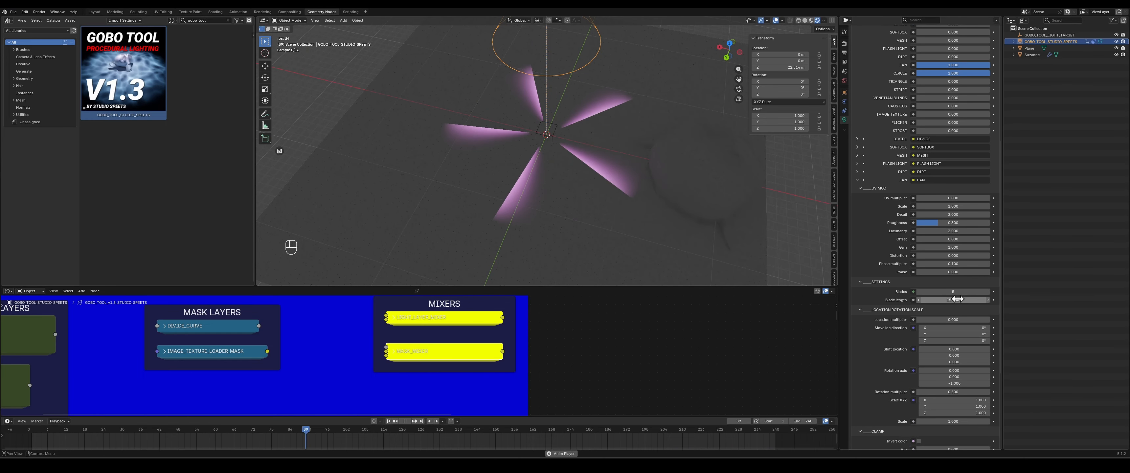
left_click_drag(957, 291, 982, 291)
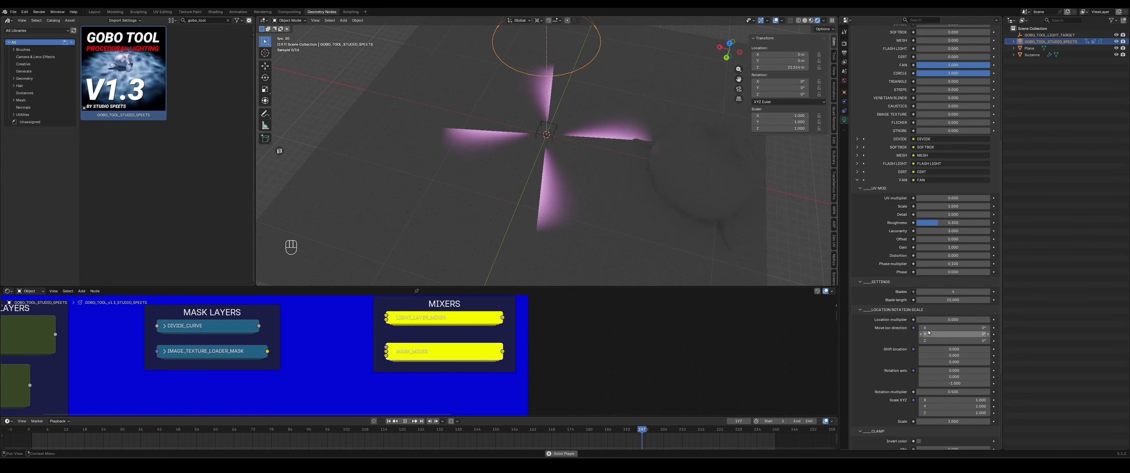
left_click_drag(952, 300, 925, 299)
- Set the Fan mask's rotation multiplier to 0
scroll(948, 353, "down", 2)
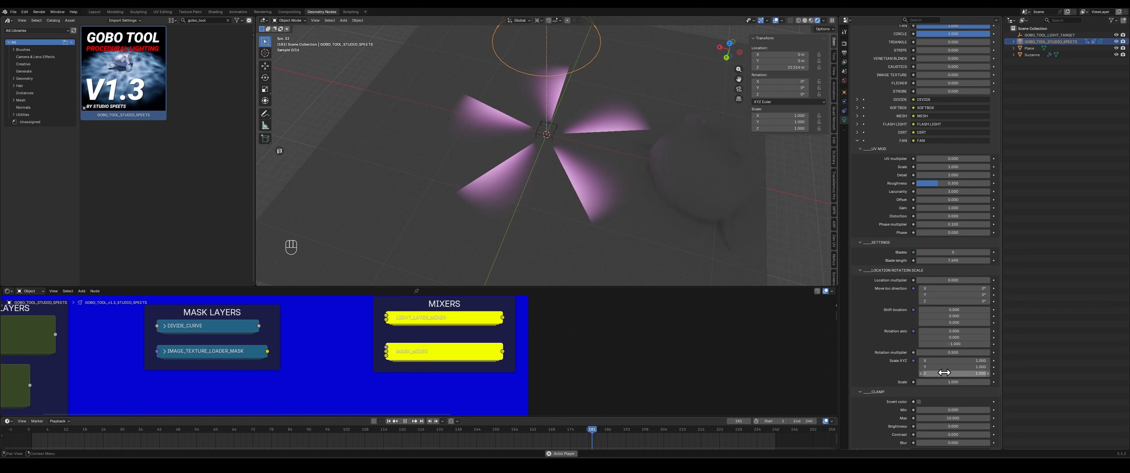
left_click(949, 353)
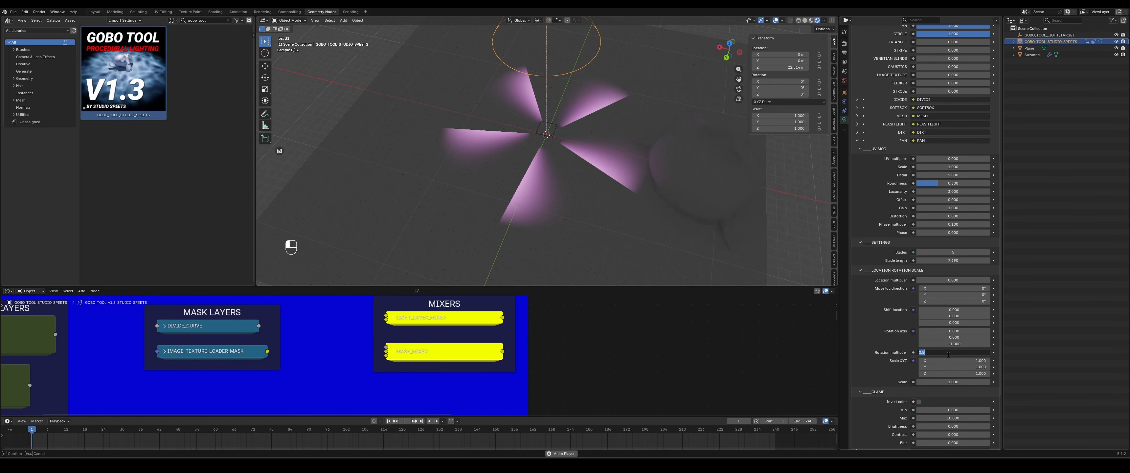
type("0")
key("Return")
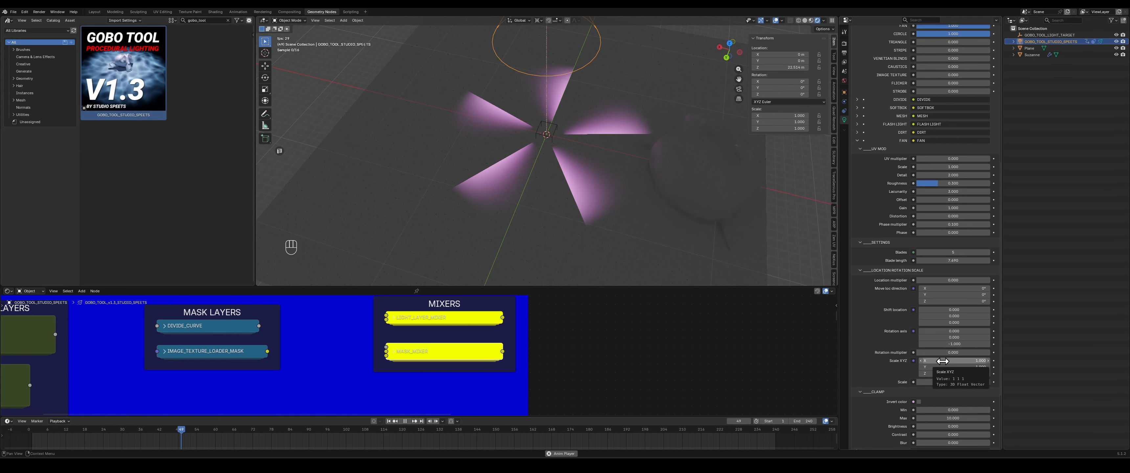
- Collapse the Fan mask's settings, location/rotation/scale and clamp sub-panels
left_click(884, 270)
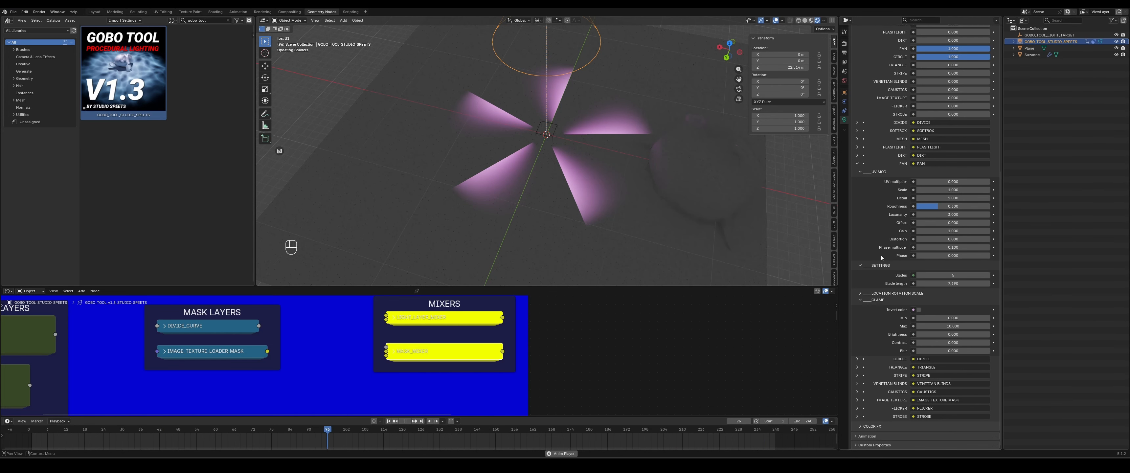
left_click(874, 267)
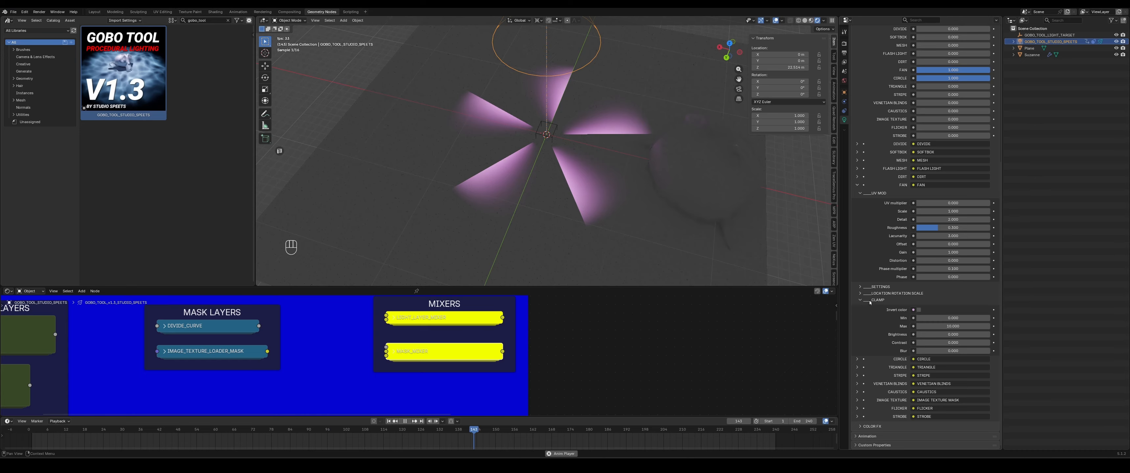
left_click(870, 302)
left_click(874, 244)
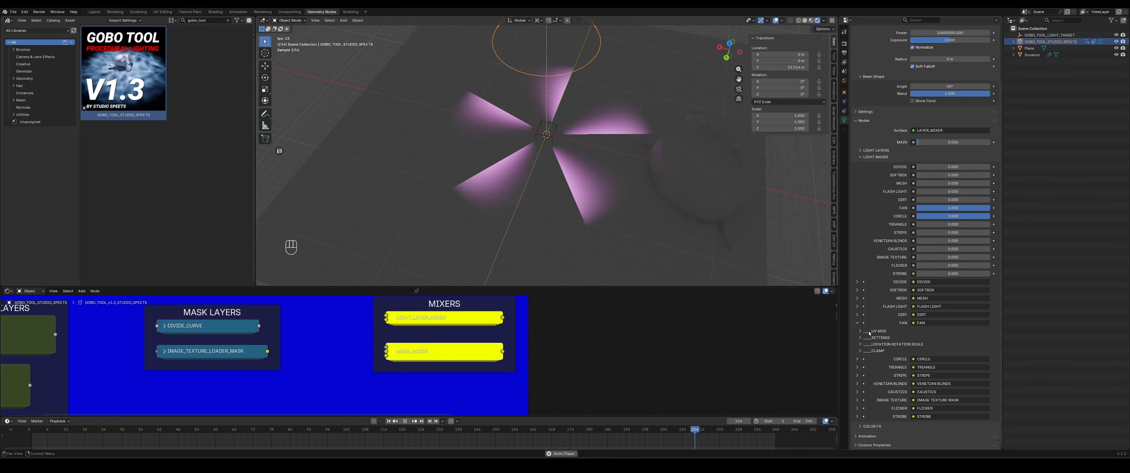
left_click(868, 332)
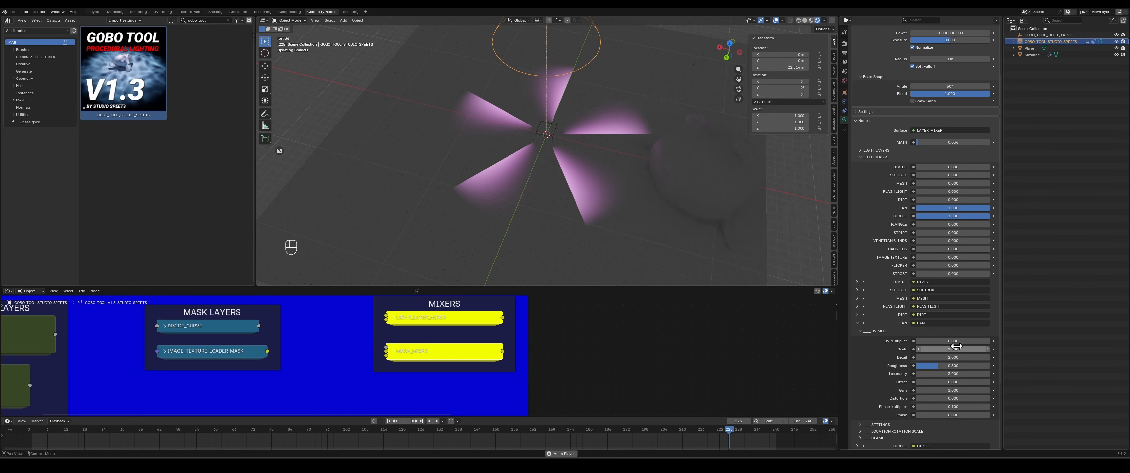
- Turn off the Fan mask and expand the Circle mask's settings
key("space")
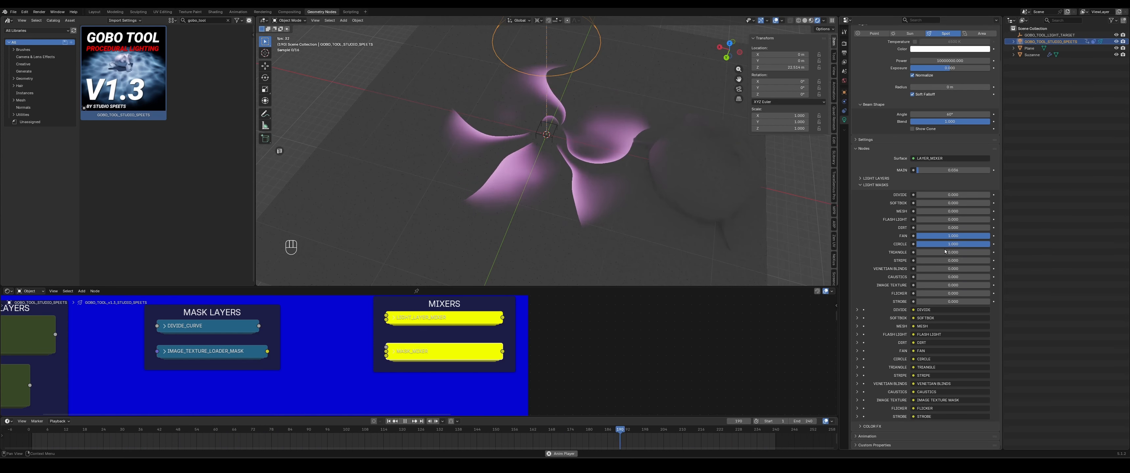
left_click_drag(966, 236, 916, 237)
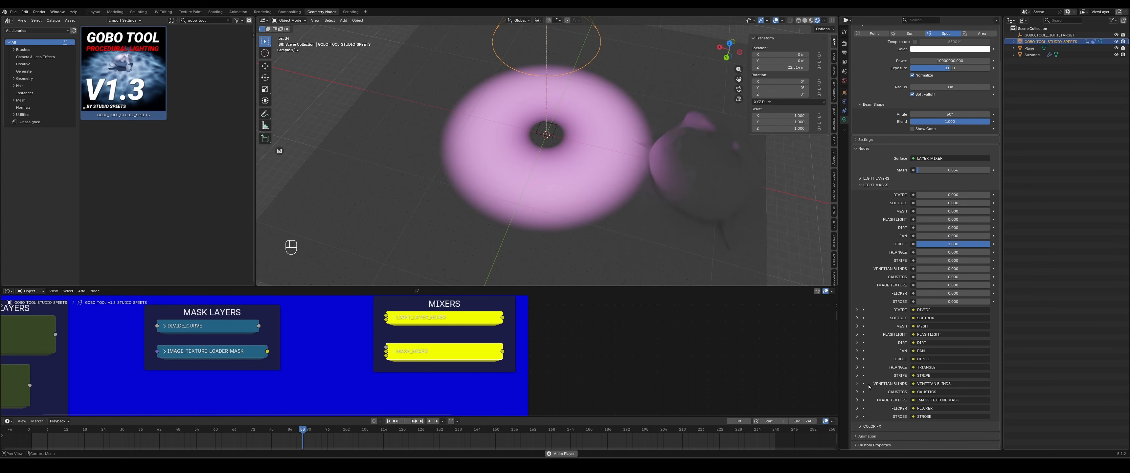
left_click(857, 362)
scroll(865, 372, "down", 12)
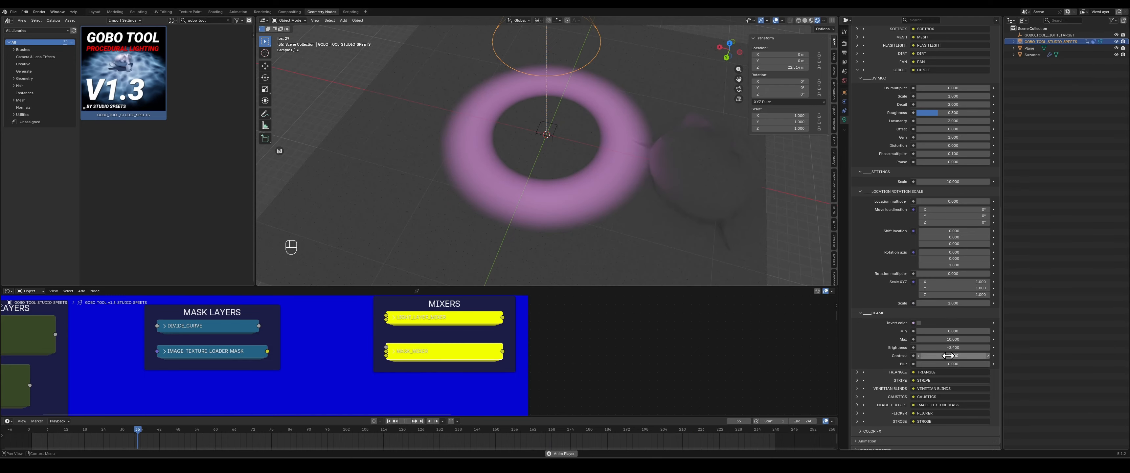
- Raise the Circle mask's contrast to form a ring, and move the spotlight around the scene to view it
left_click_drag(947, 355, 973, 355)
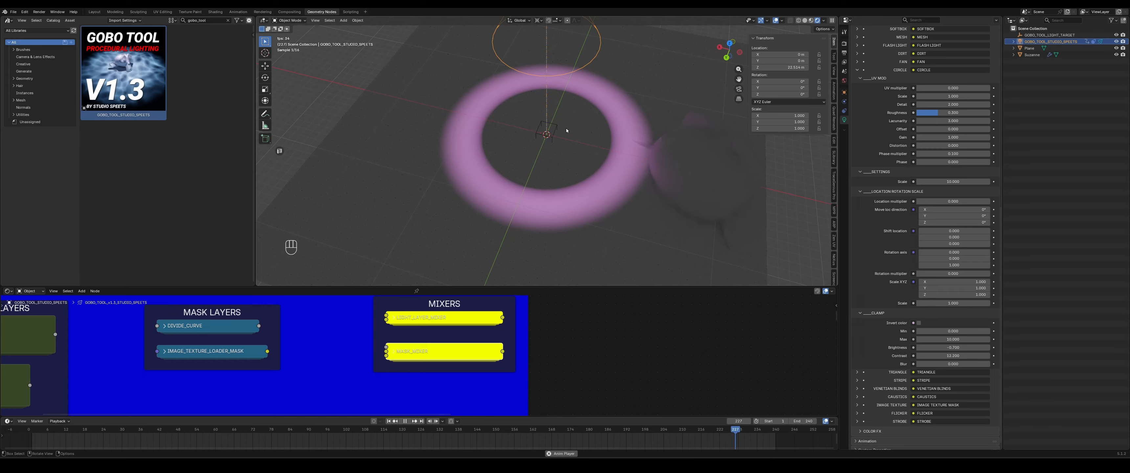
key("g")
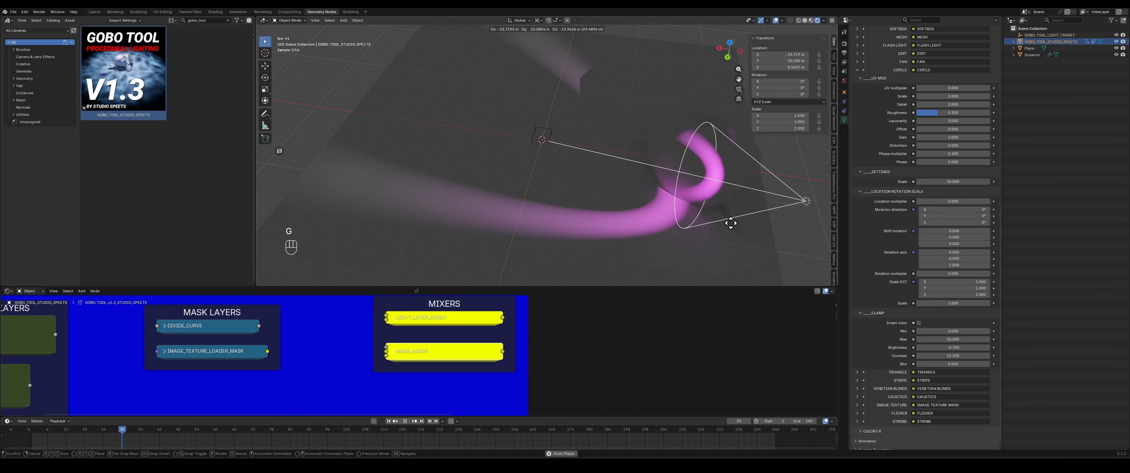
left_click(398, 226)
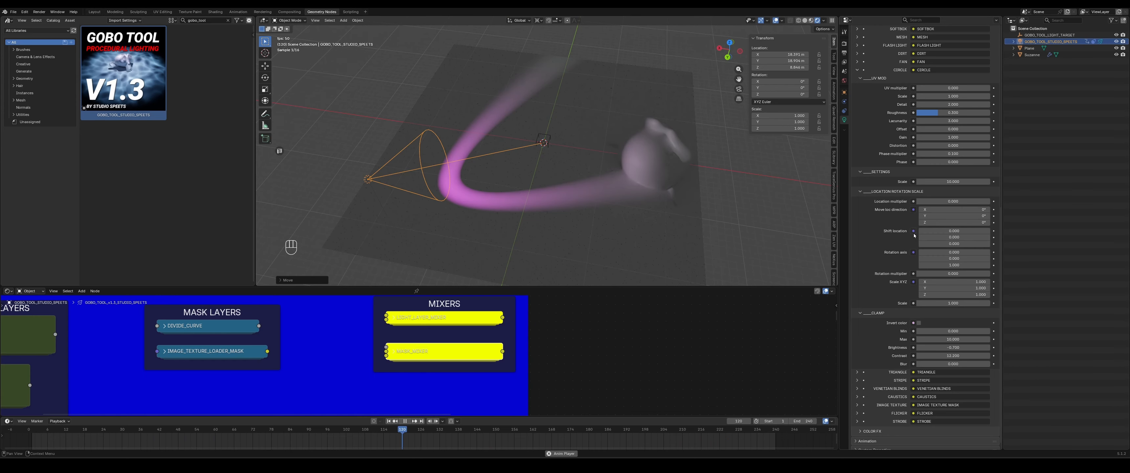
key("g")
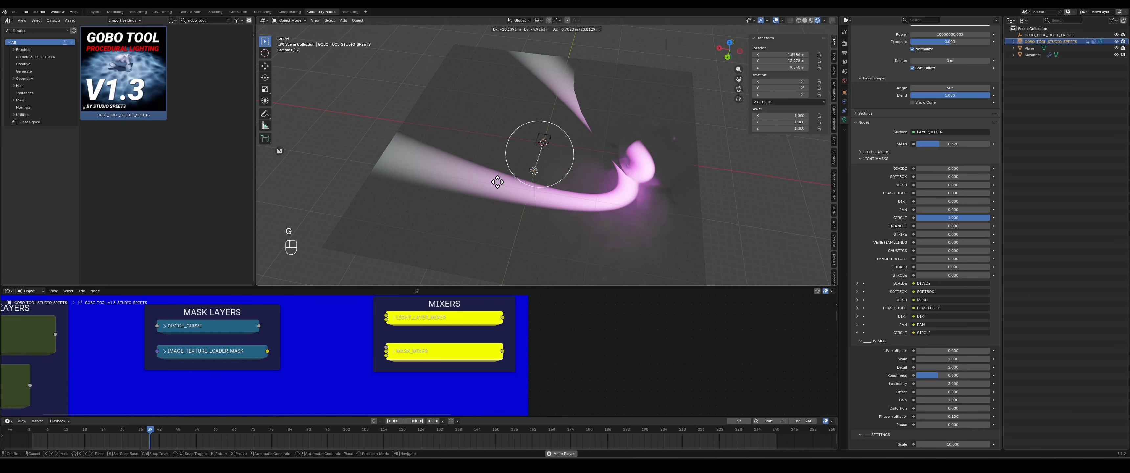
left_click(290, 215)
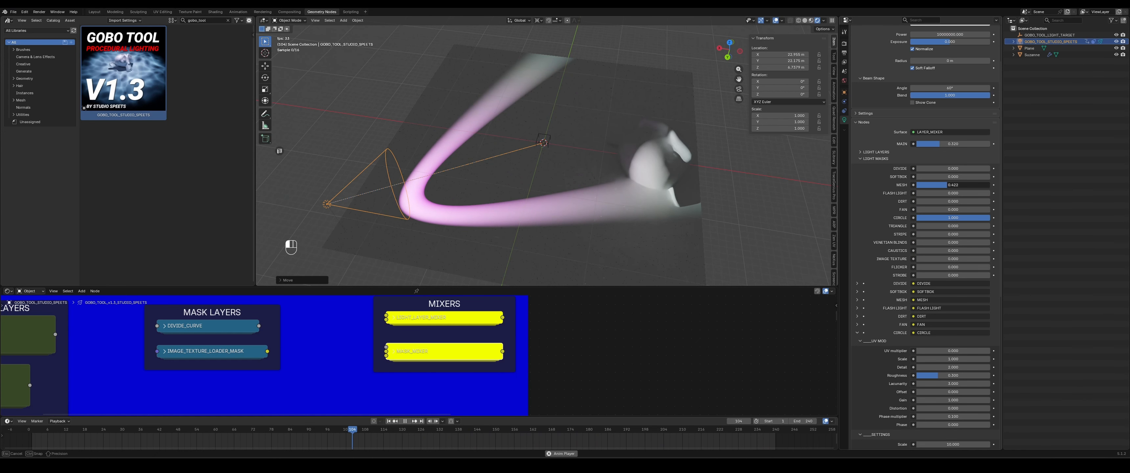
- Raise the Mesh mask to full strength and turn the Circle mask off
left_click_drag(947, 184, 989, 185)
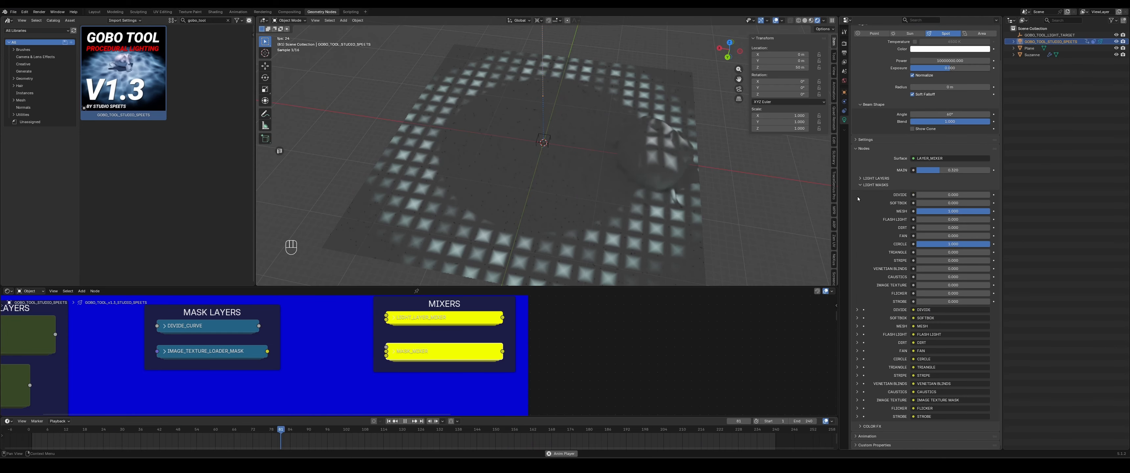
left_click_drag(967, 245, 916, 244)
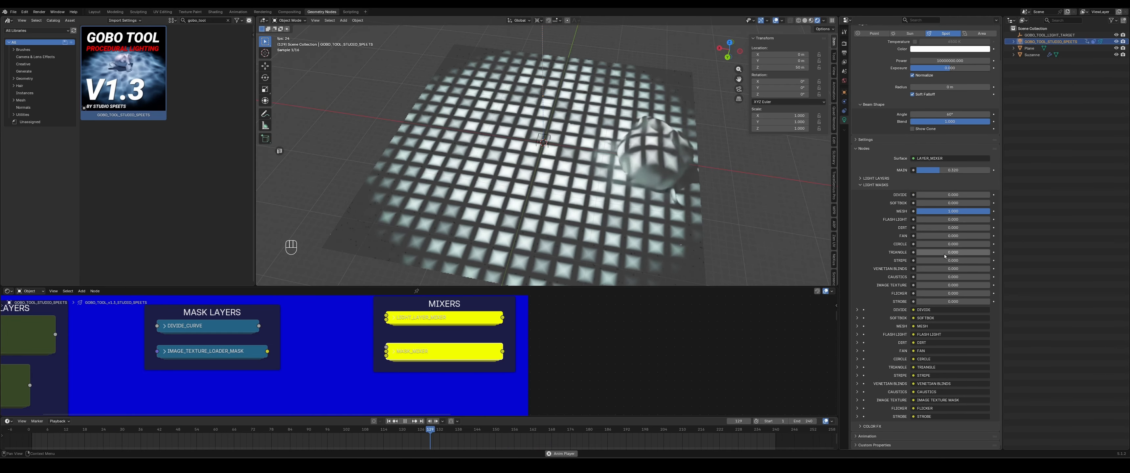
- Move the spotlight up along the Z axis and raise the Stripe mask to full strength
key("g")
key("z")
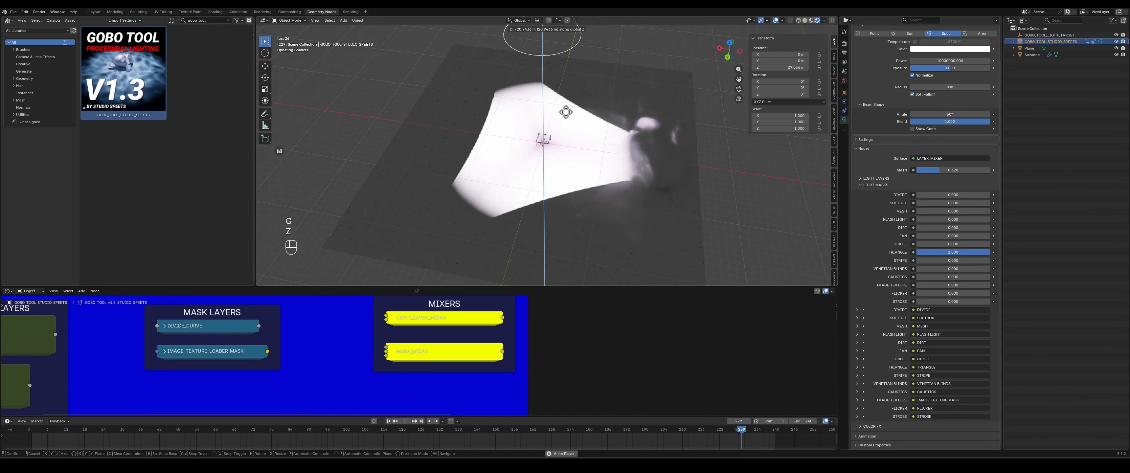
left_click(570, 123)
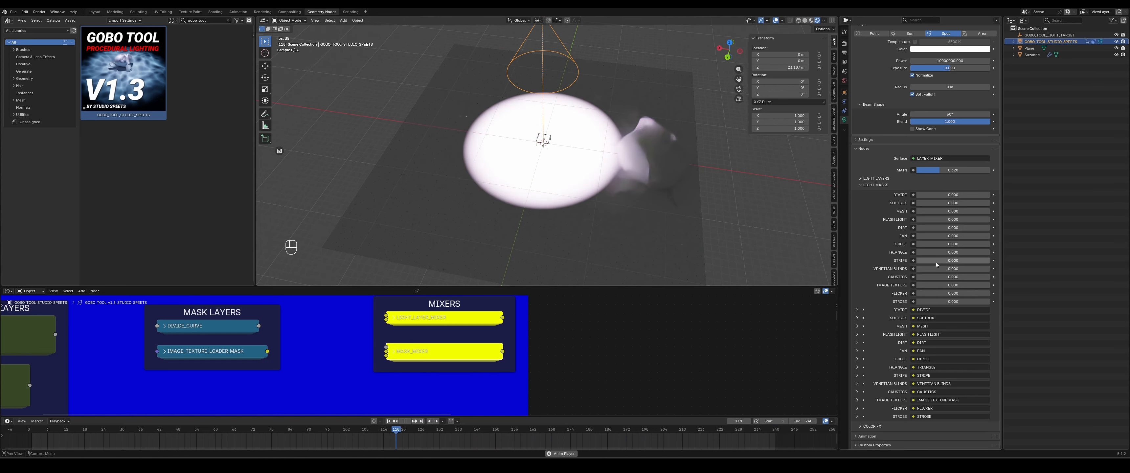
left_click_drag(935, 261, 984, 260)
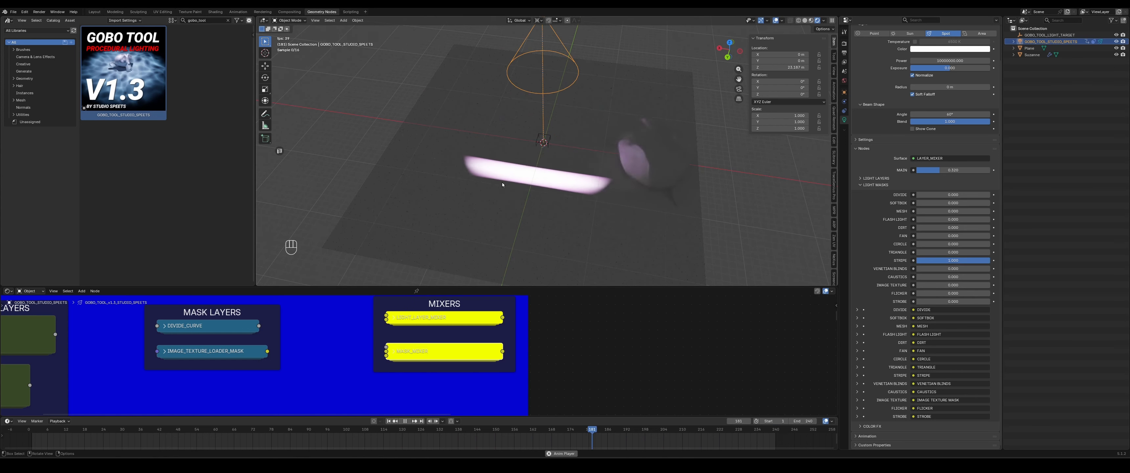
left_click(670, 153)
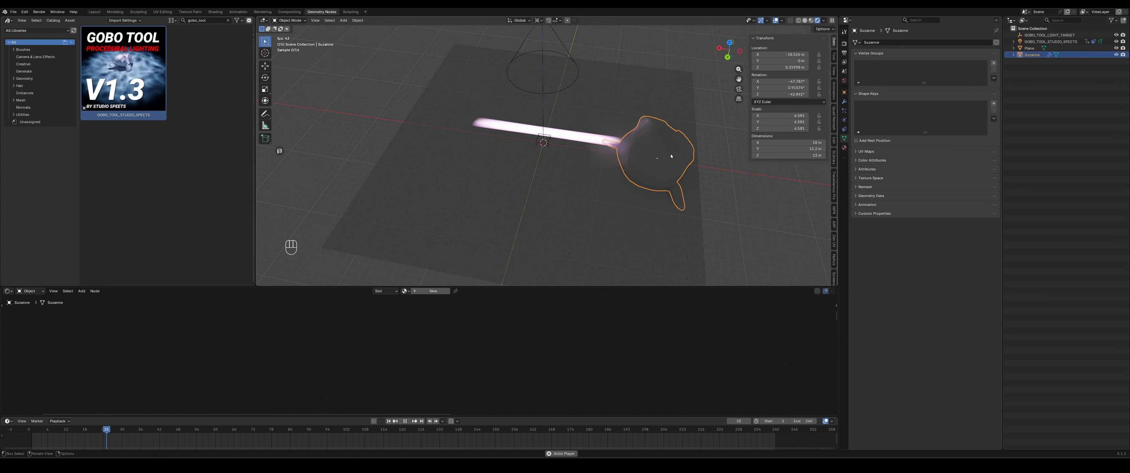
left_click(776, 55)
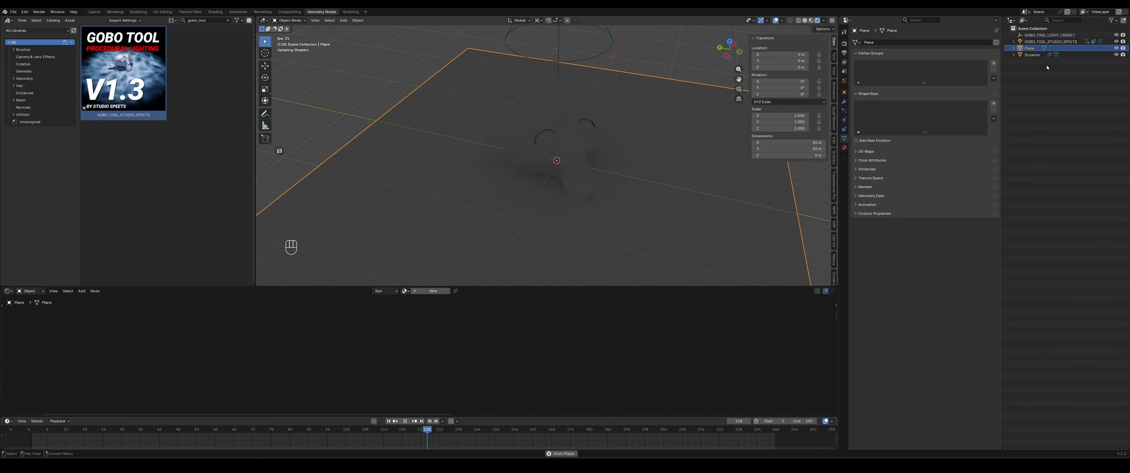
left_click(1030, 41)
- Edit and confirm the Stripe mask's rotation multiplier
scroll(859, 272, "down", 3)
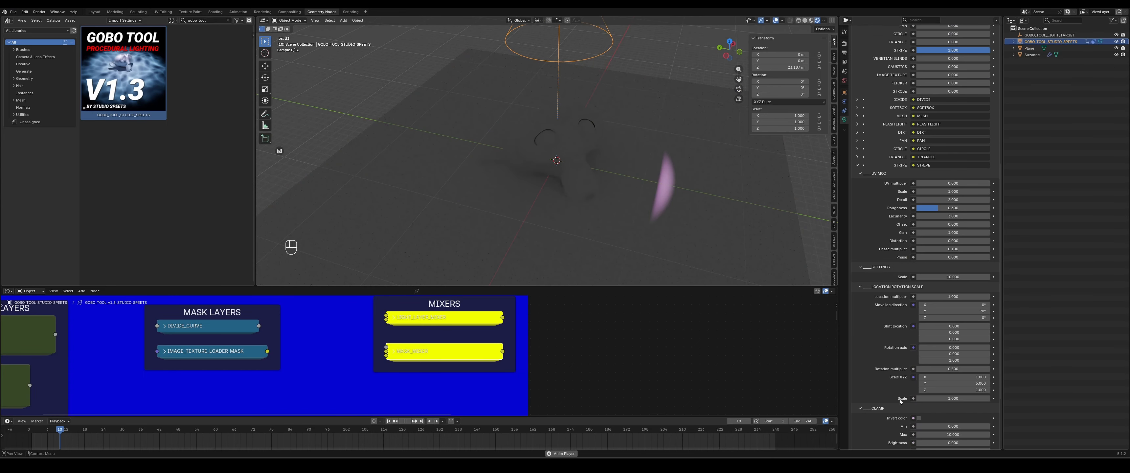
left_click(951, 368)
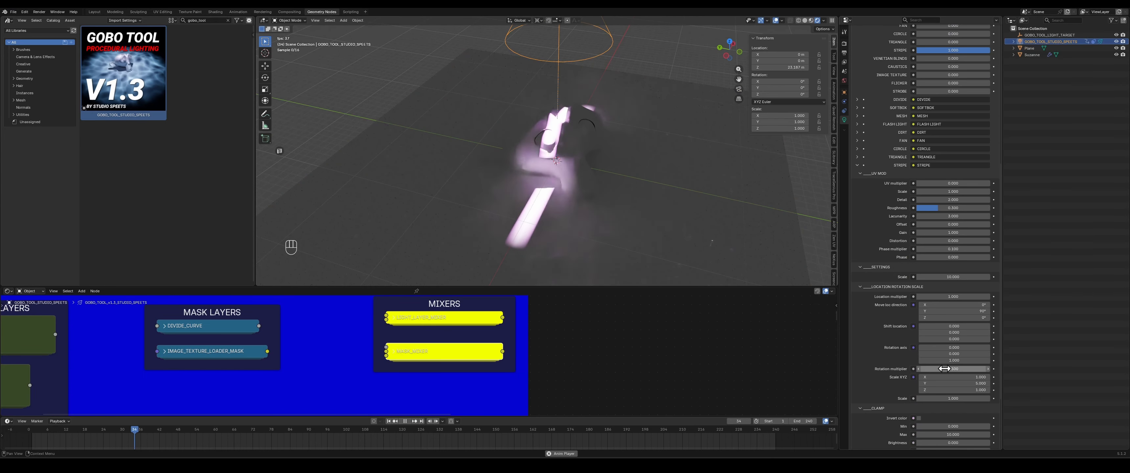
key("Return")
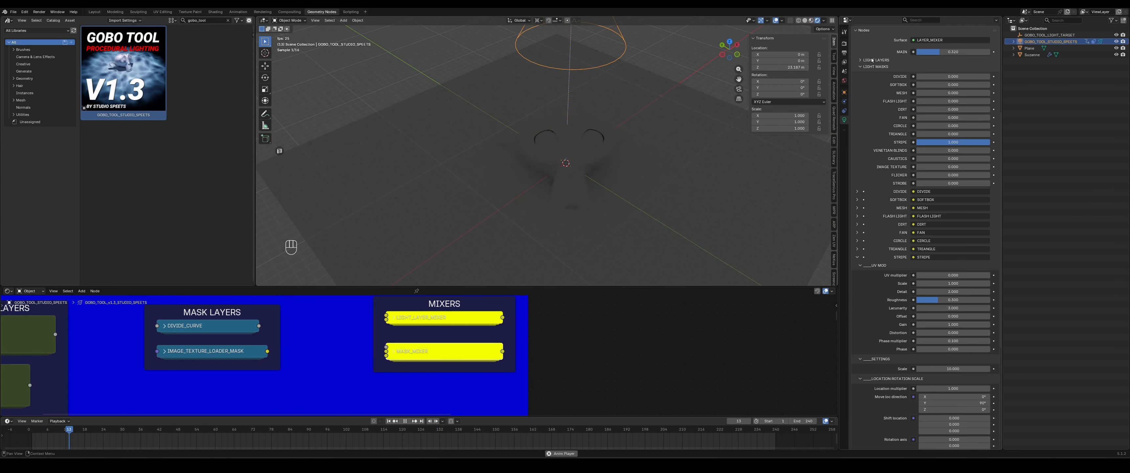
- Expand the Light Layers list and turn the Grid layer on, then back off
left_click(871, 60)
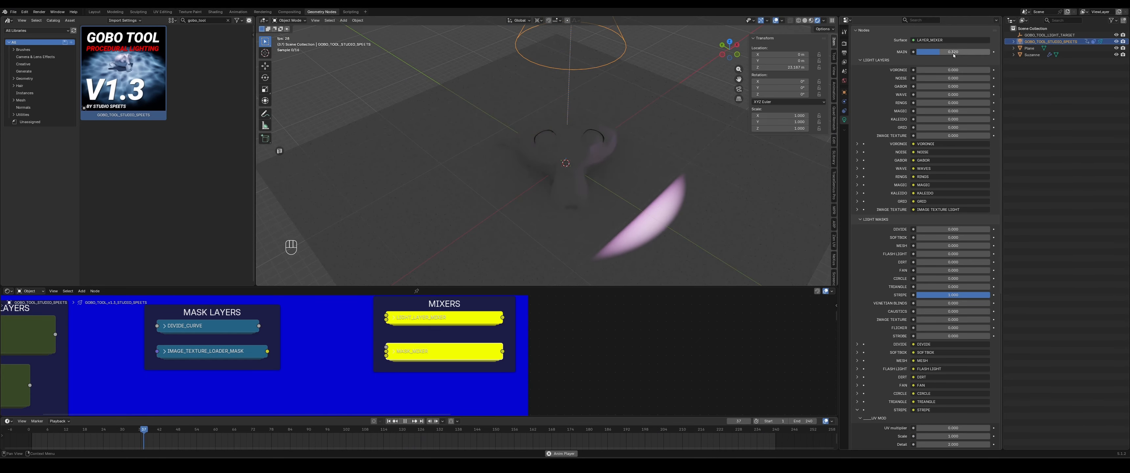
left_click_drag(936, 128, 662, 204)
middle_click_drag(662, 205, 664, 208)
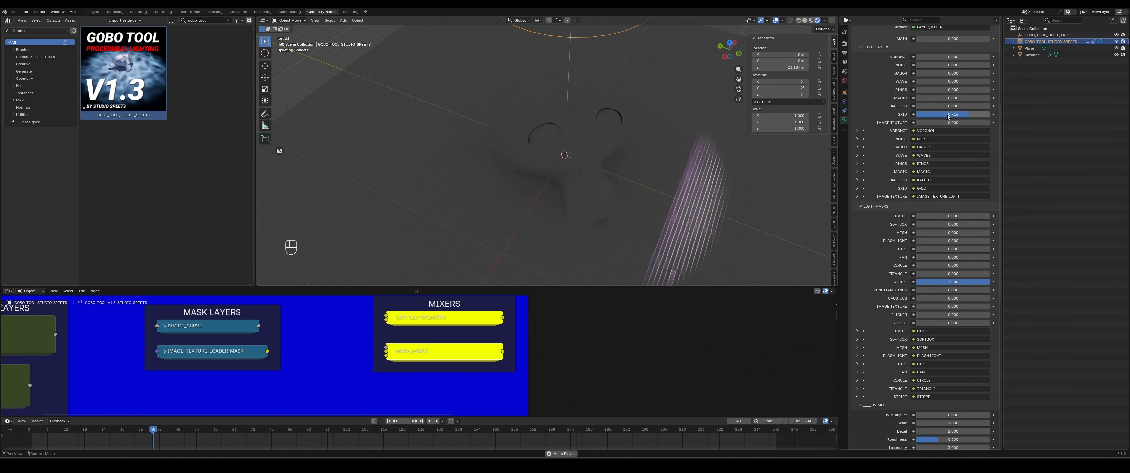
left_click_drag(951, 115, 903, 115)
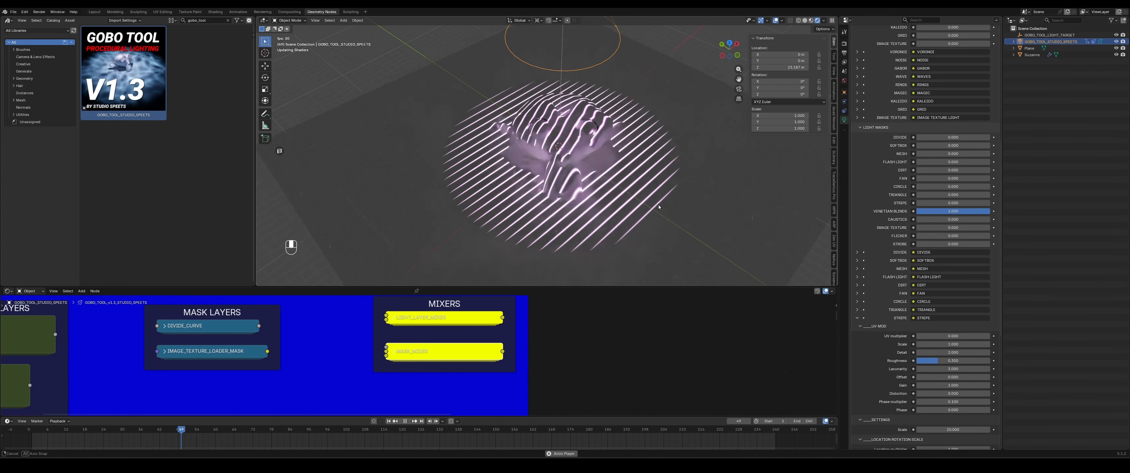
- Move the spotlight off to the side so the Venetian Blinds pattern falls at an angle
key("g")
left_click(274, 165)
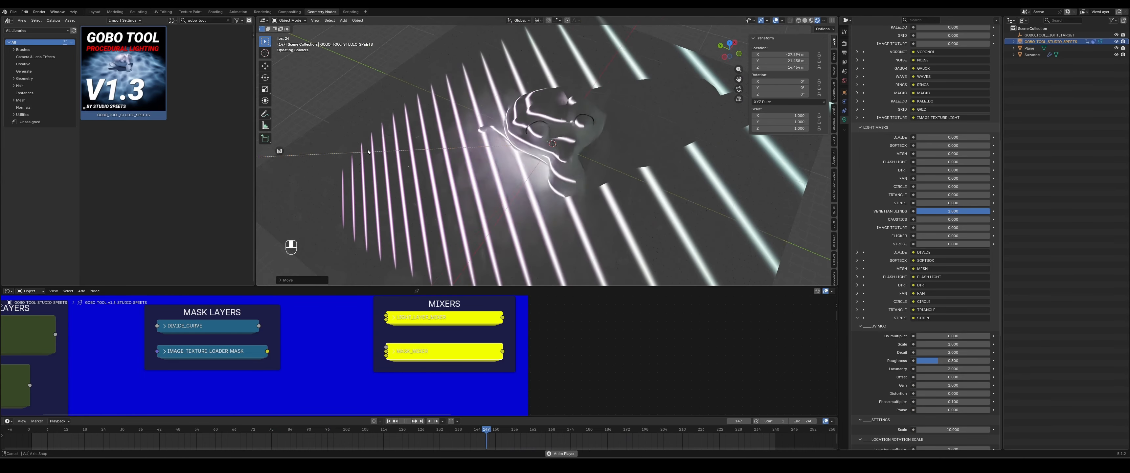
middle_click_drag(368, 151, 543, 163)
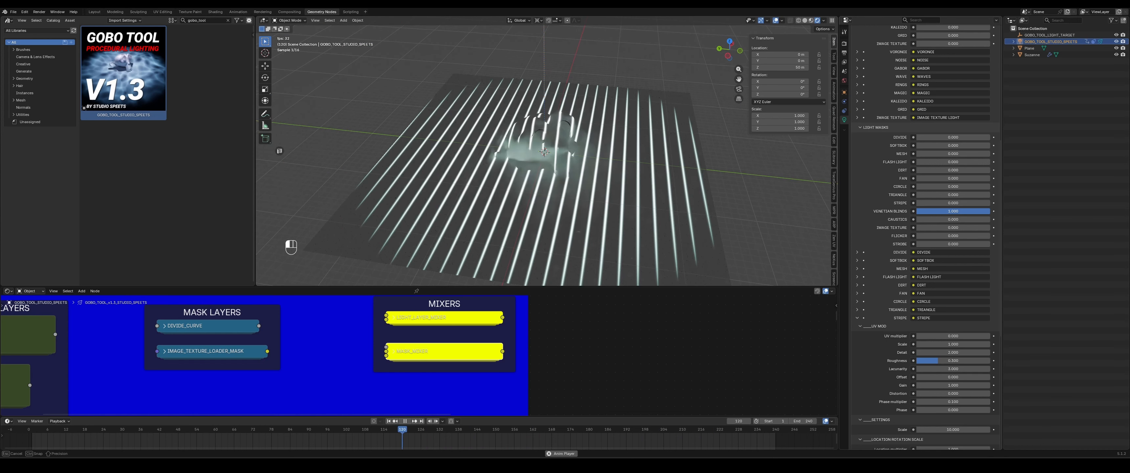
- Raise the Caustics mask to full strength and inspect the pattern on Suzanne
left_click_drag(952, 211, 991, 219)
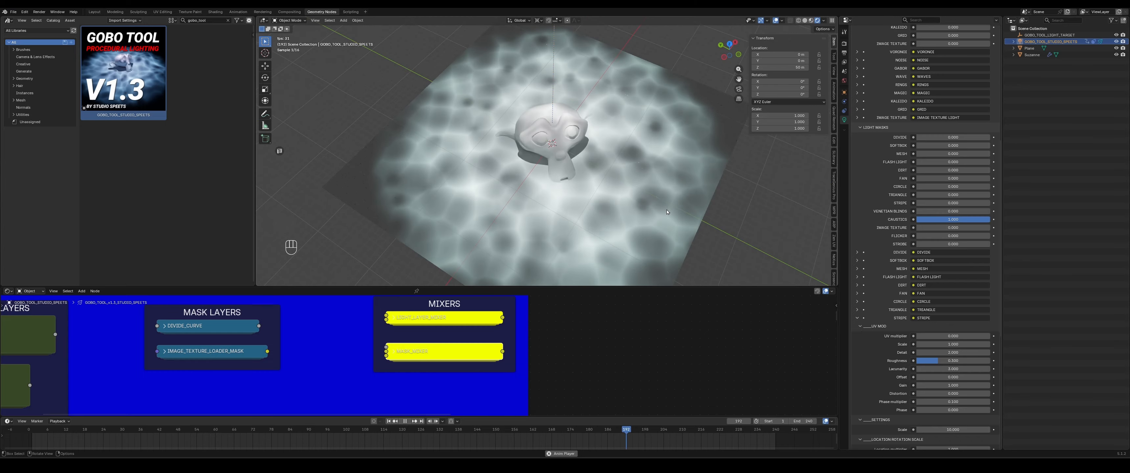
middle_click_drag(657, 215, 634, 183, "shift")
scroll(634, 176, "up", 3)
scroll(623, 182, "up", 3)
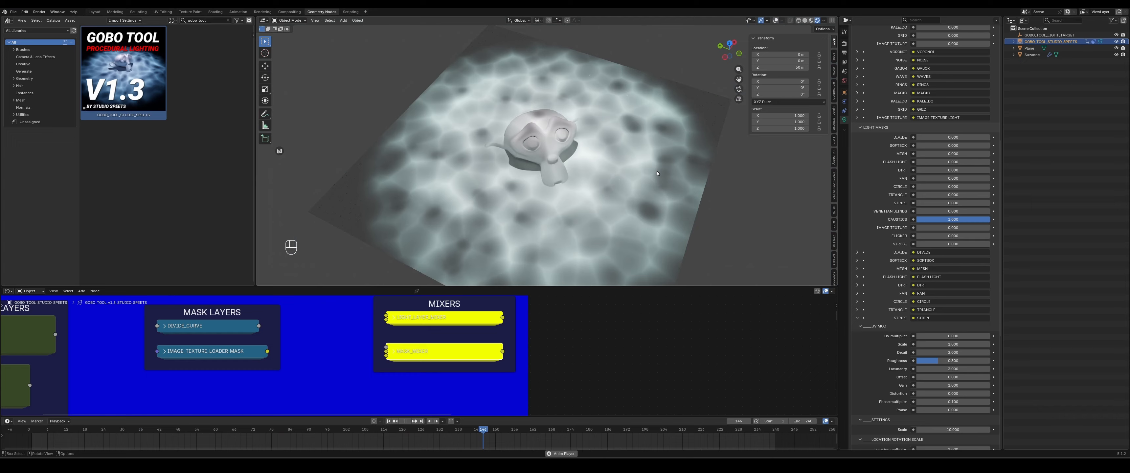
- Raise the Image Texture mask to full, then set it back to 0
left_click_drag(952, 219, 982, 229)
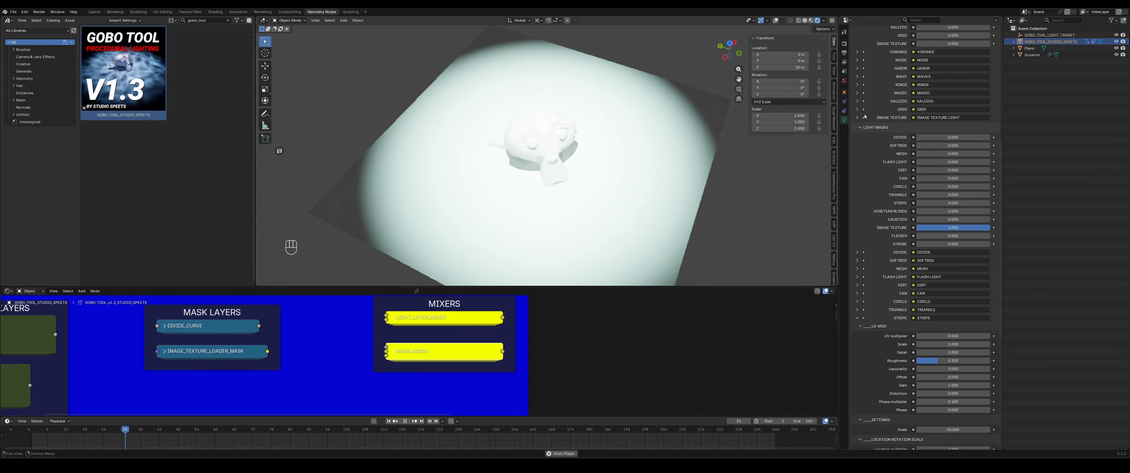
scroll(865, 119, "up", 3)
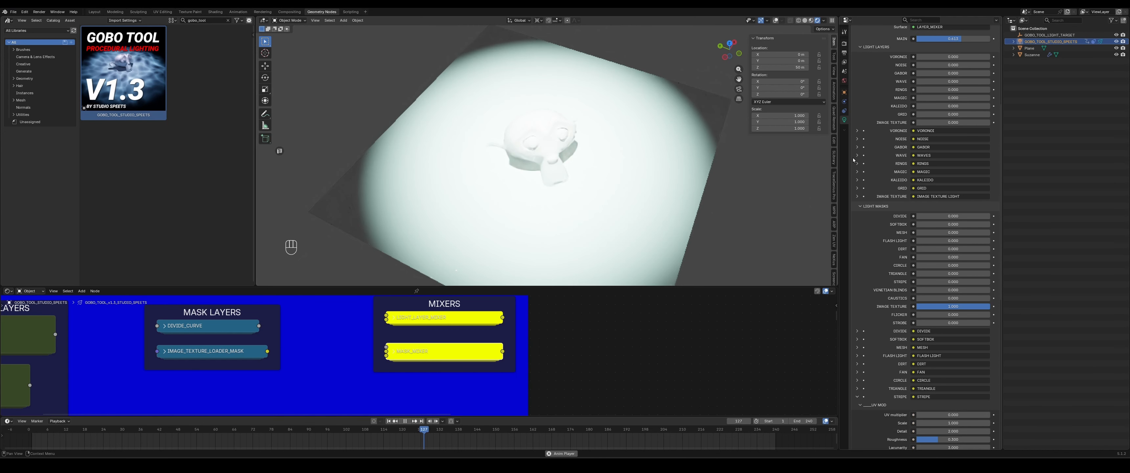
scroll(856, 167, "down", 3)
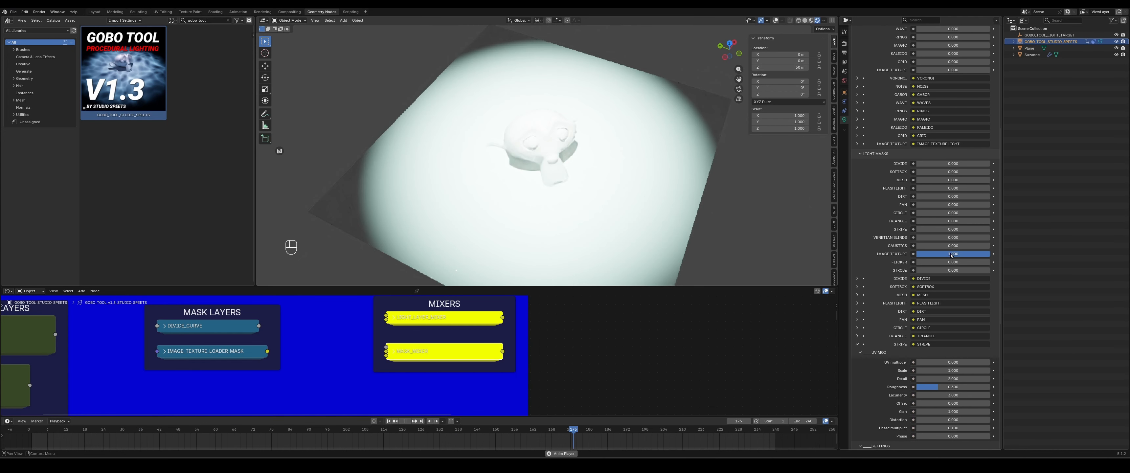
left_click_drag(952, 254, 877, 227)
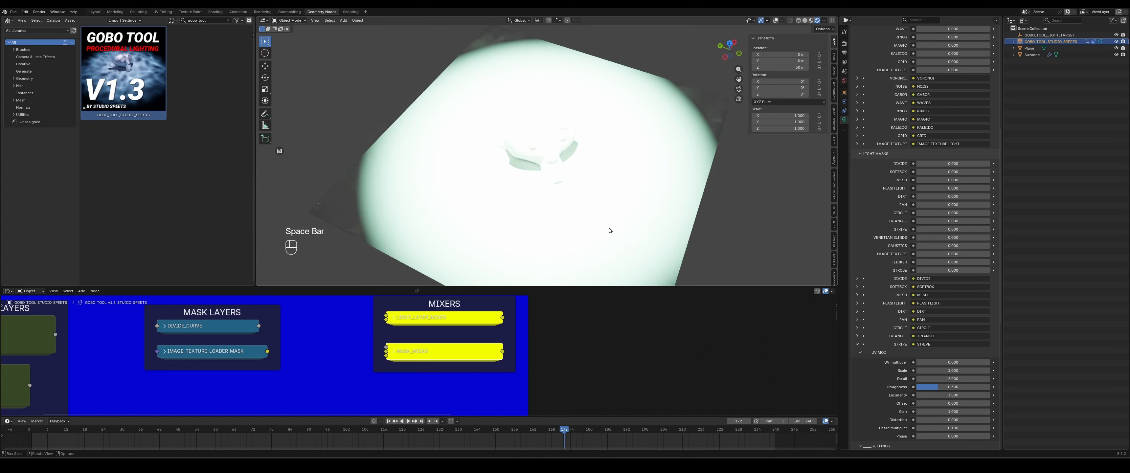
- Raise the Flicker mask to full strength and toggle animation playback
middle_click_drag(609, 230, 678, 237)
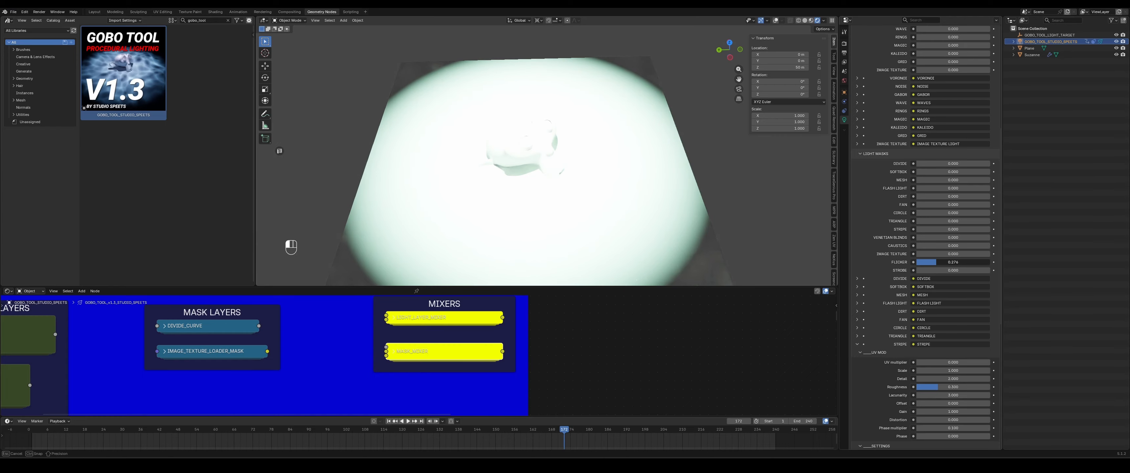
left_click_drag(936, 262, 990, 262)
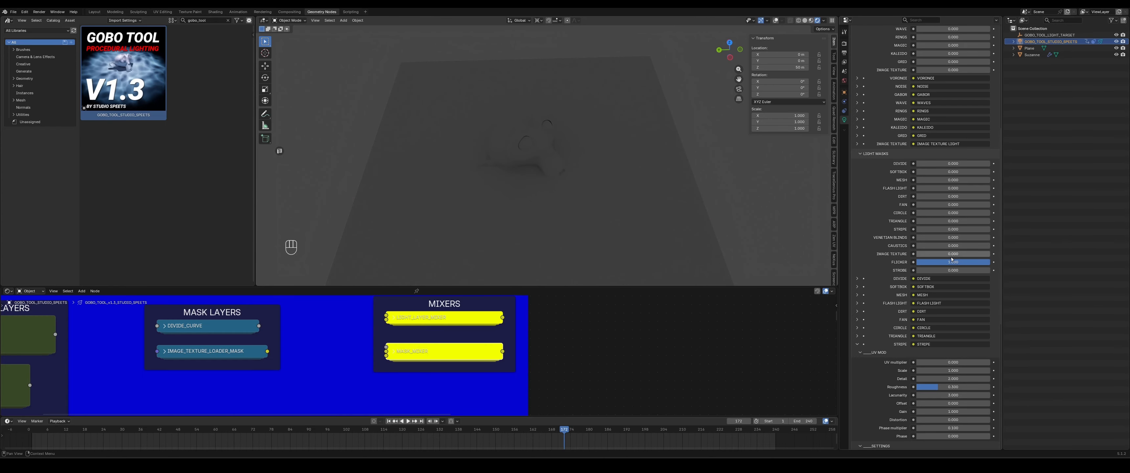
key("space")
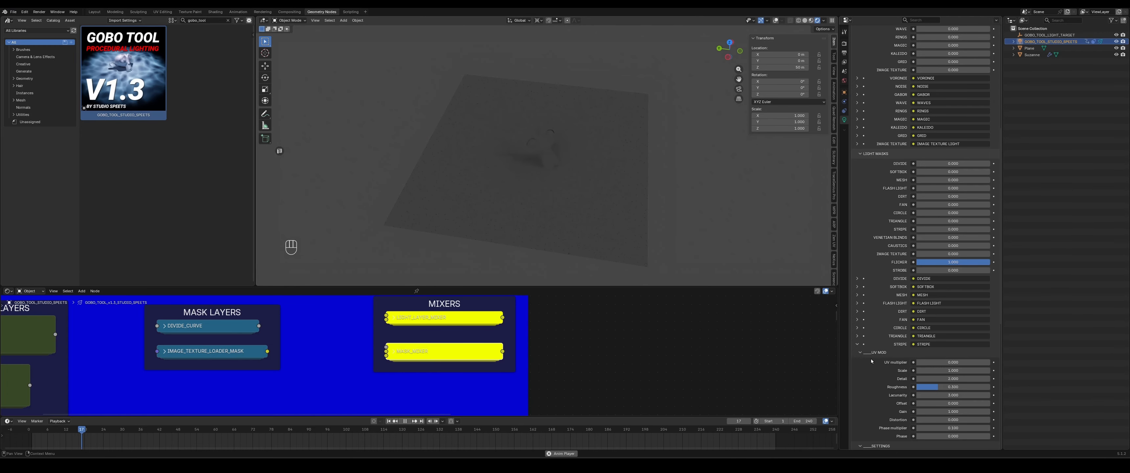
- Collapse the Stripe mask's settings and expand the Flicker mask's settings
left_click(857, 345)
left_click(856, 408)
scroll(951, 354, "down", 5)
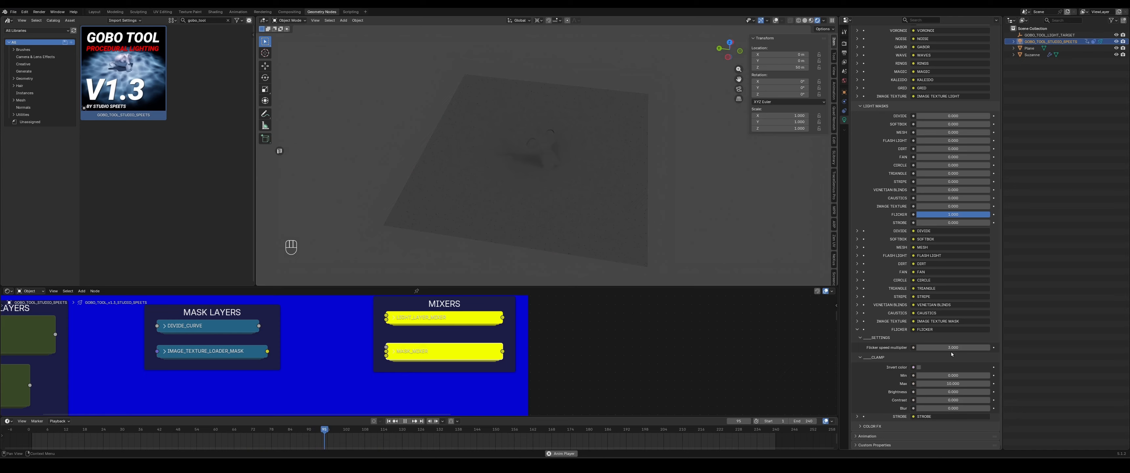
left_click(951, 348)
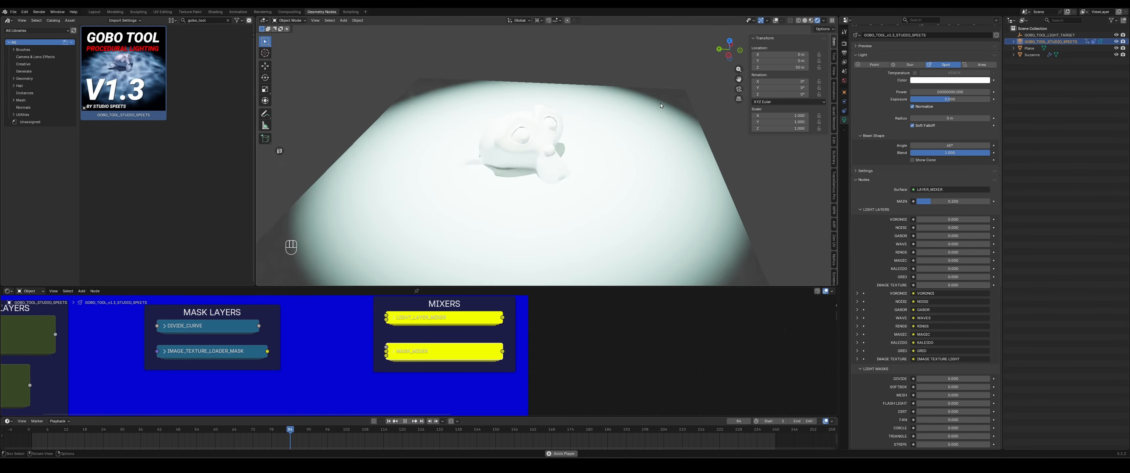
scroll(871, 214, "down", 1)
scroll(870, 215, "down", 10)
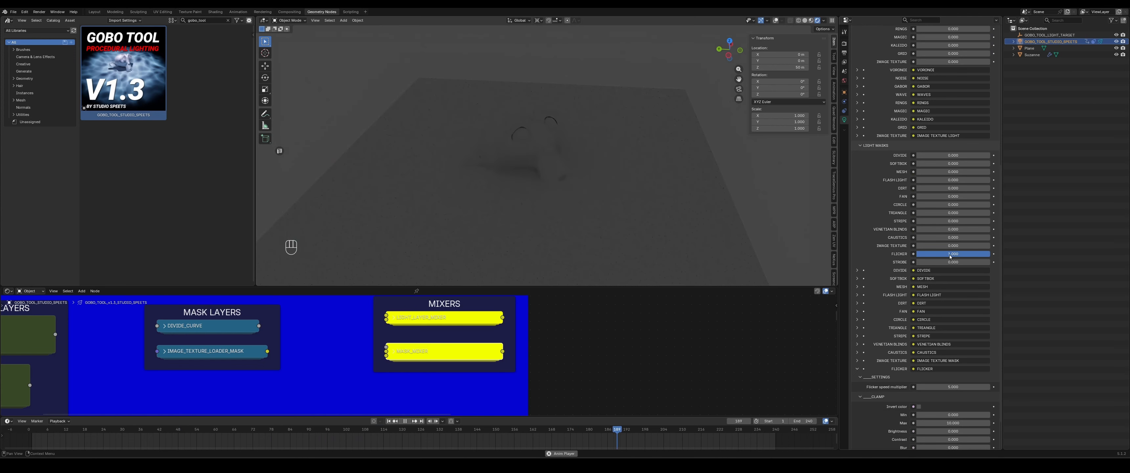
- Turn the Flicker mask off and raise the Strobe mask to full strength
left_click_drag(950, 256, 873, 256)
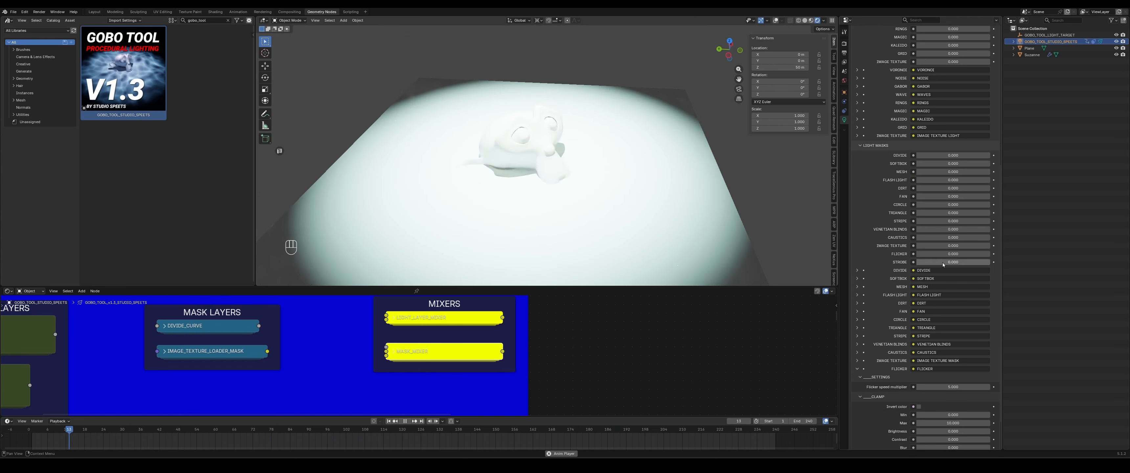
left_click_drag(947, 262, 988, 262)
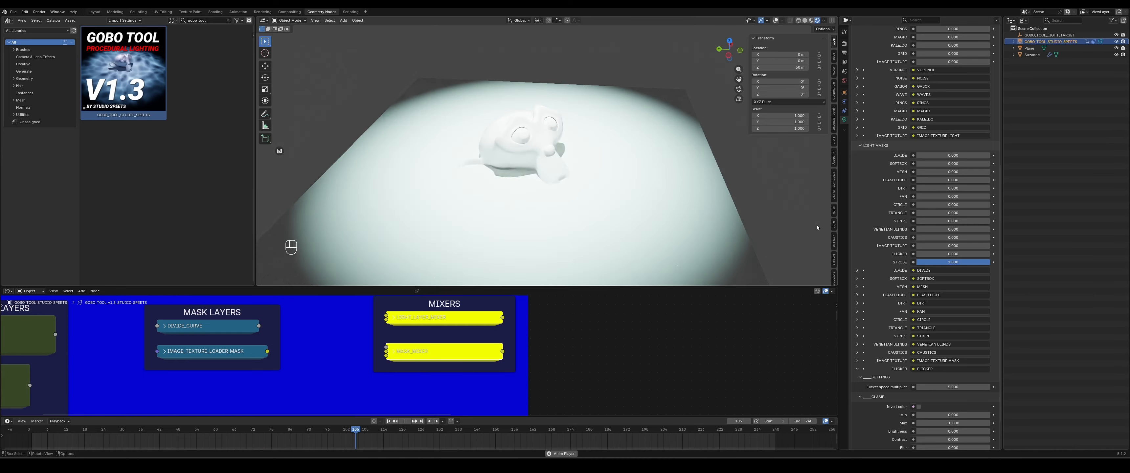
- Collapse the Flicker settings and expand the Strobe mask's settings
left_click(857, 369)
left_click(857, 421)
scroll(872, 333, "down", 4)
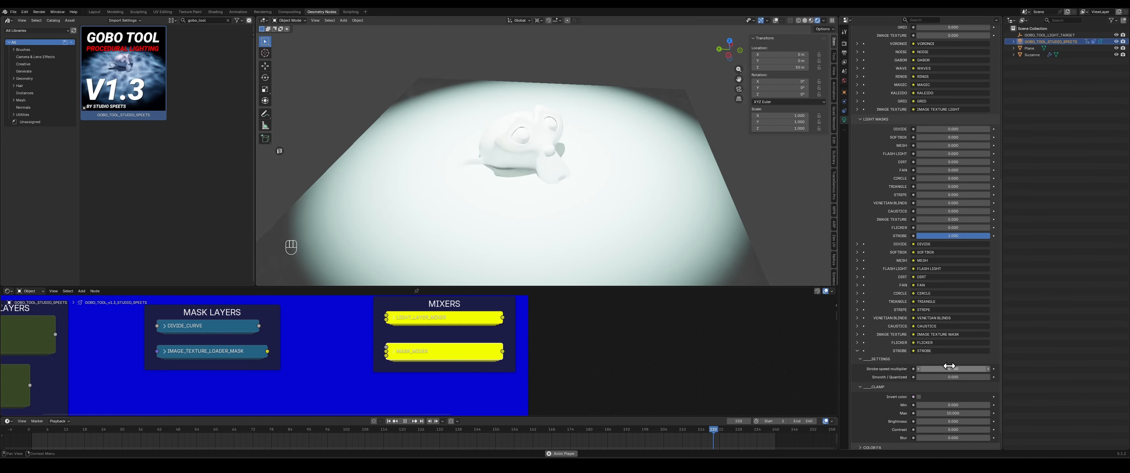
- Set the Strobe speed multiplier to 3 and raise its Smooth / Quantizes value
left_click(948, 368)
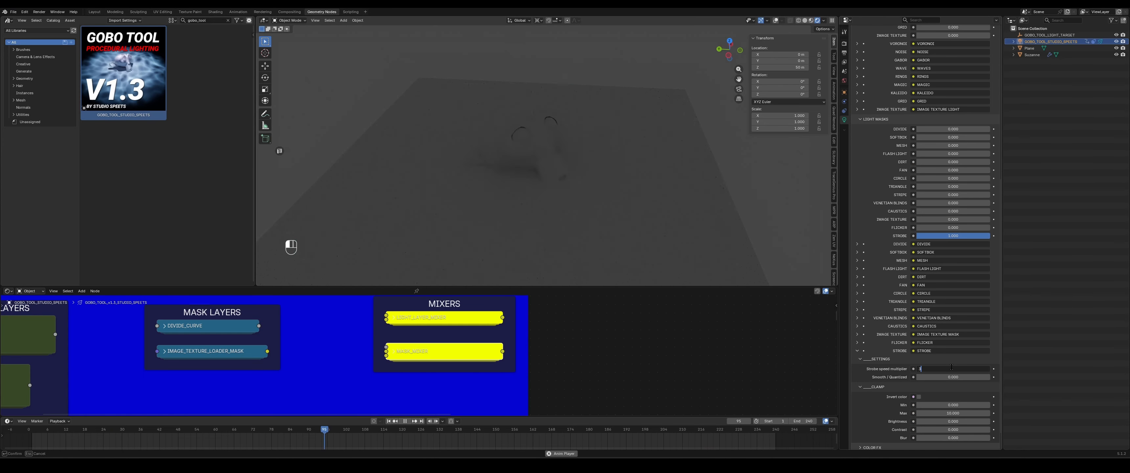
type("3")
key("Return")
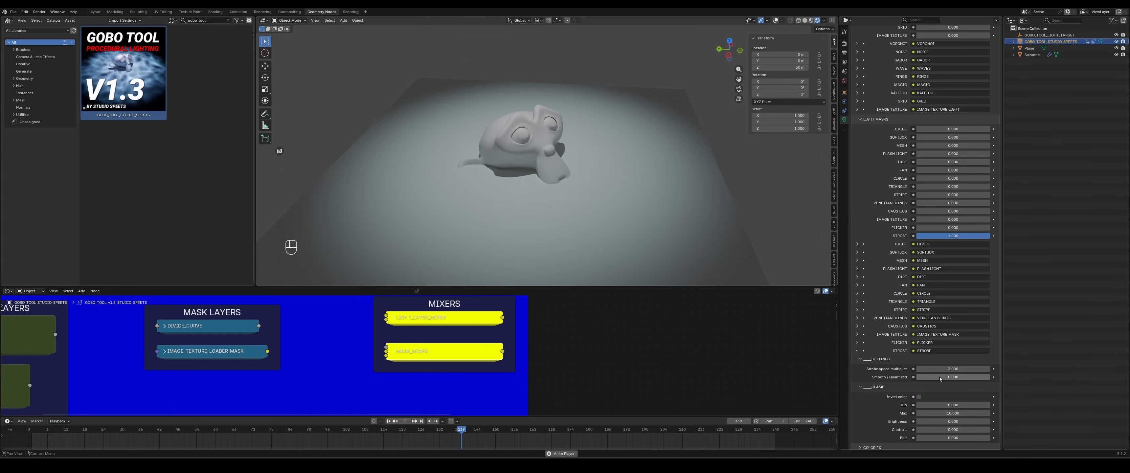
left_click_drag(941, 376, 1016, 376)
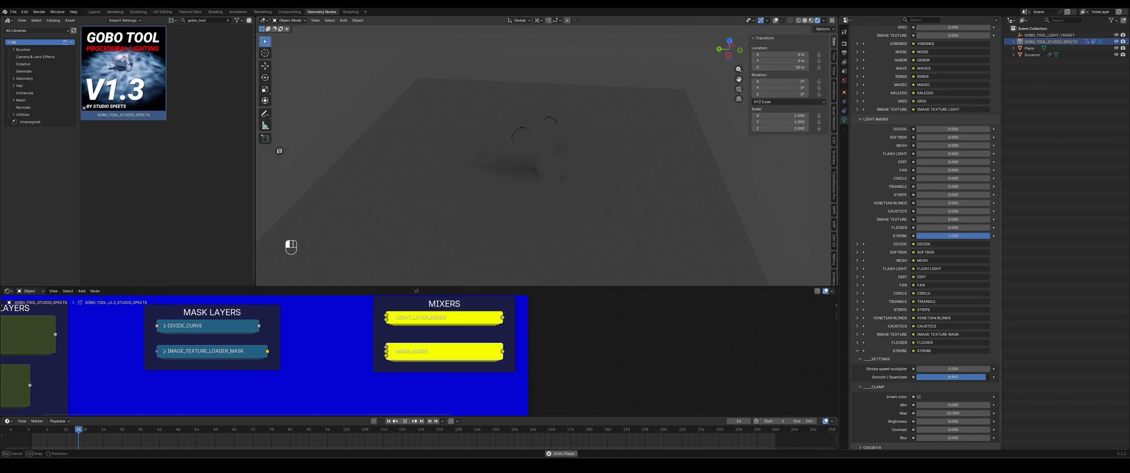
- Lower the Strobe mask's Smooth / Quantizes value and collapse the Strobe settings
left_click_drag(982, 376, 921, 379)
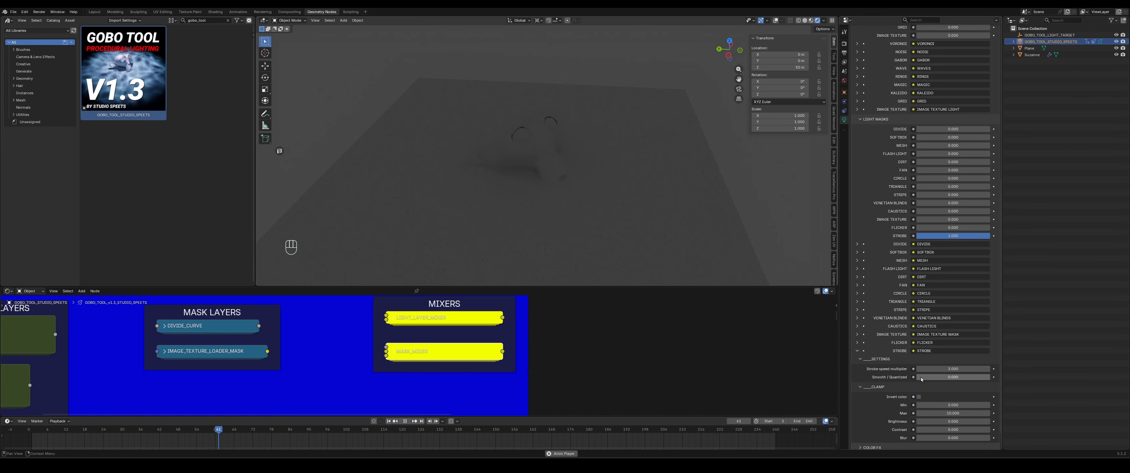
left_click(856, 350)
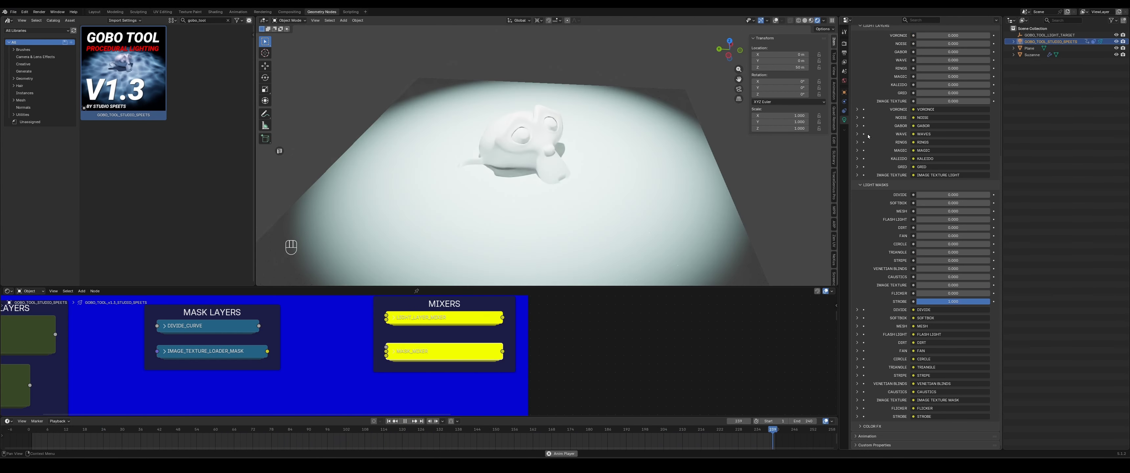
- Collapse the Light Masks section and expand the Color FX section of the light's node settings
scroll(867, 136, "up", 4)
left_click(866, 263)
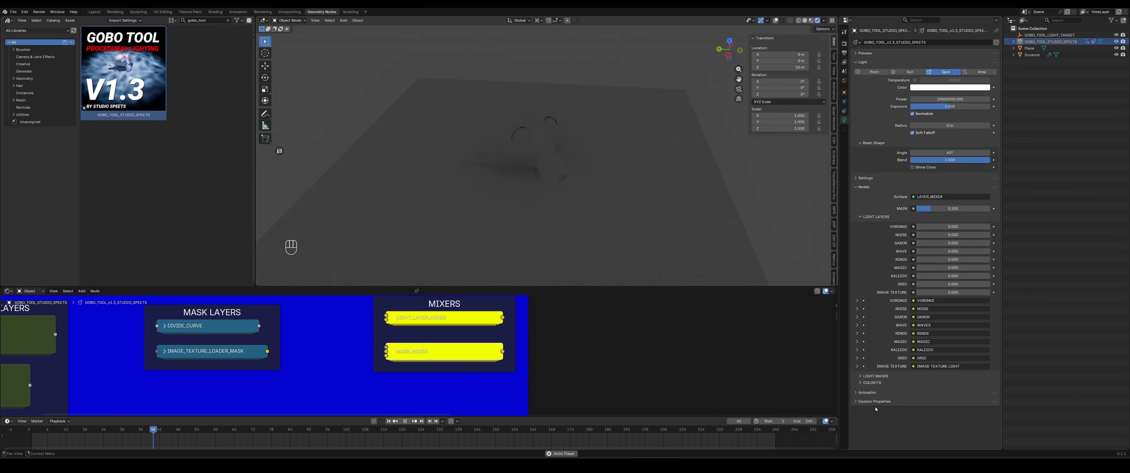
left_click(861, 382)
scroll(906, 134, "down", 6)
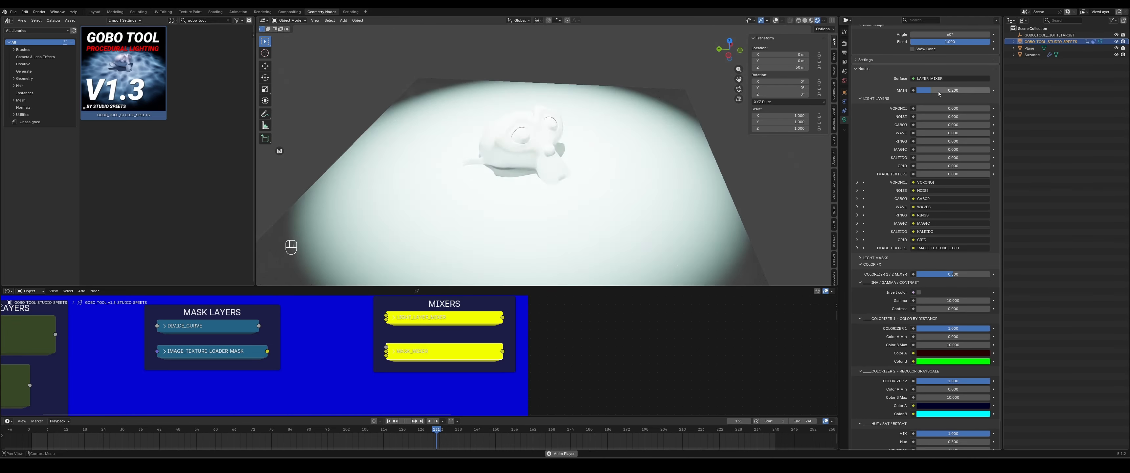
- Raise the overall Mask value to full strength and expand the Light Masks section again
left_click_drag(947, 90, 990, 90)
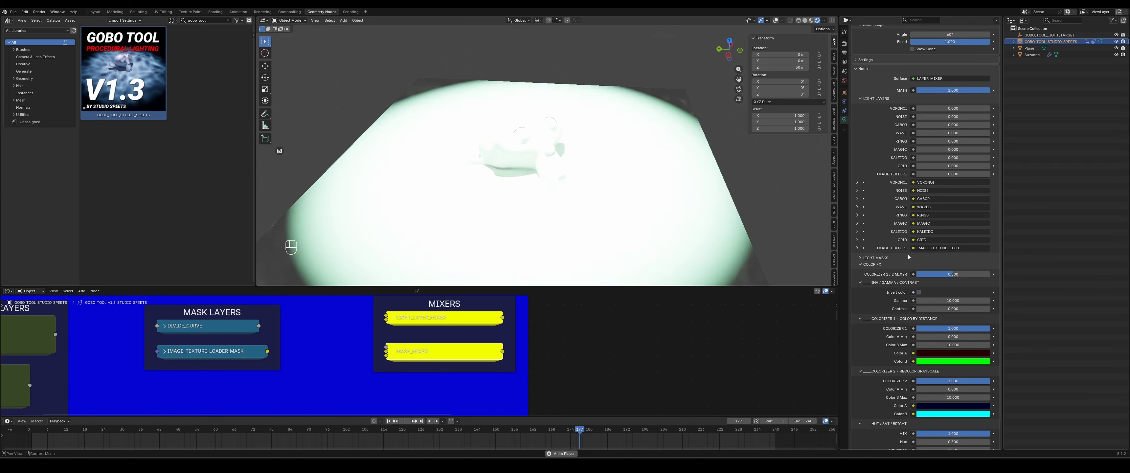
left_click(873, 258)
scroll(890, 272, "down", 3)
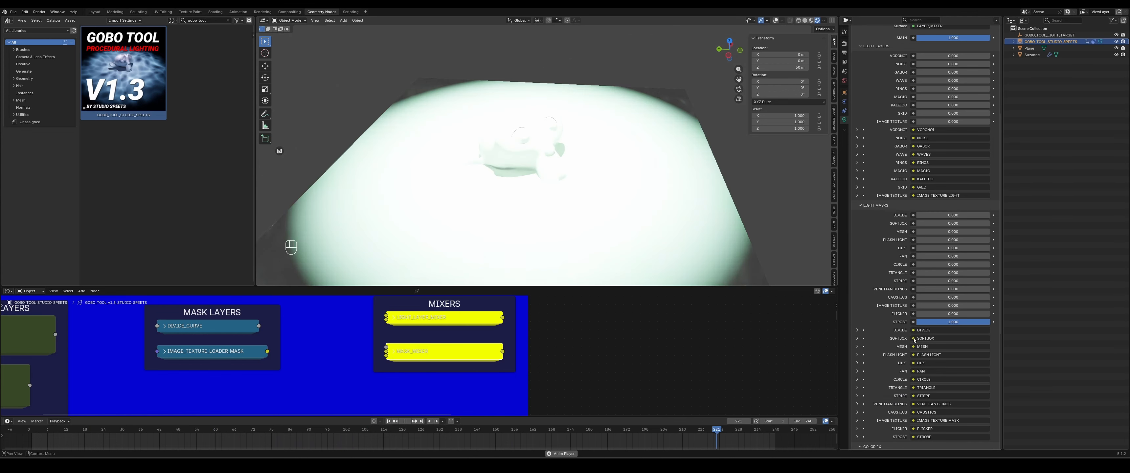
- Turn the Strobe mask off, raise the Caustics mask to full strength, and collapse the Light Masks section
left_click_drag(951, 322, 877, 321)
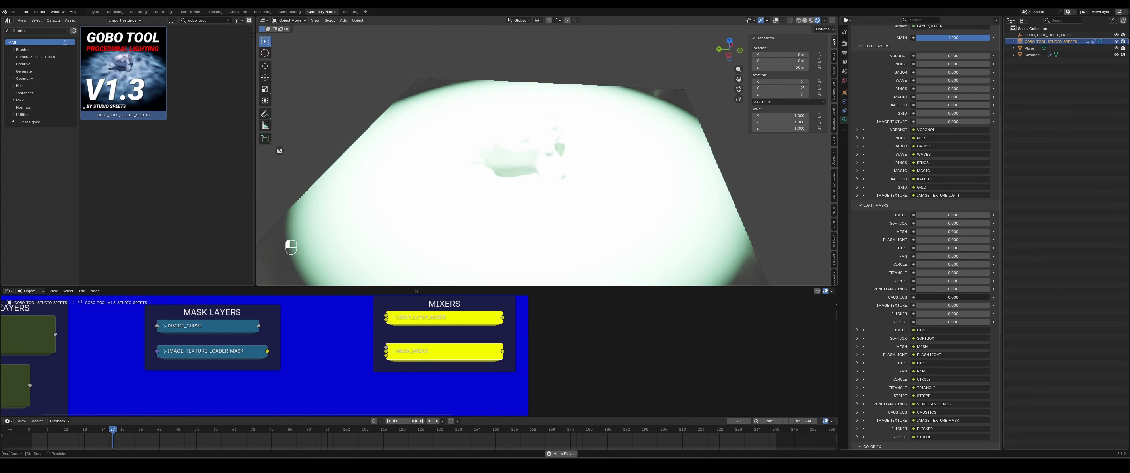
left_click_drag(952, 297, 990, 297)
left_click(871, 230)
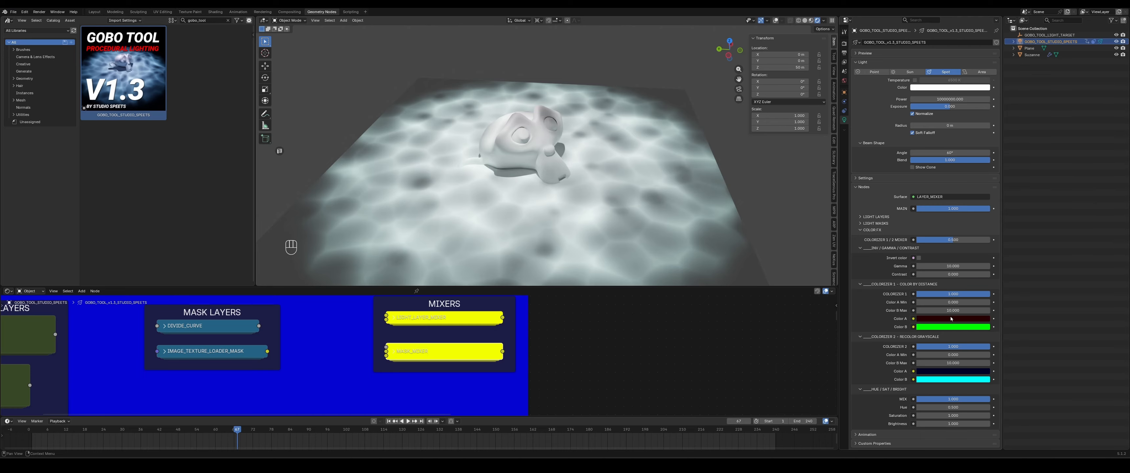
- Collapse the Color FX sub-sections: Gamma / Contrast, Colorizer 1, Colorizer 2 and Hue / Sat / Bright
scroll(611, 372, "down", 3)
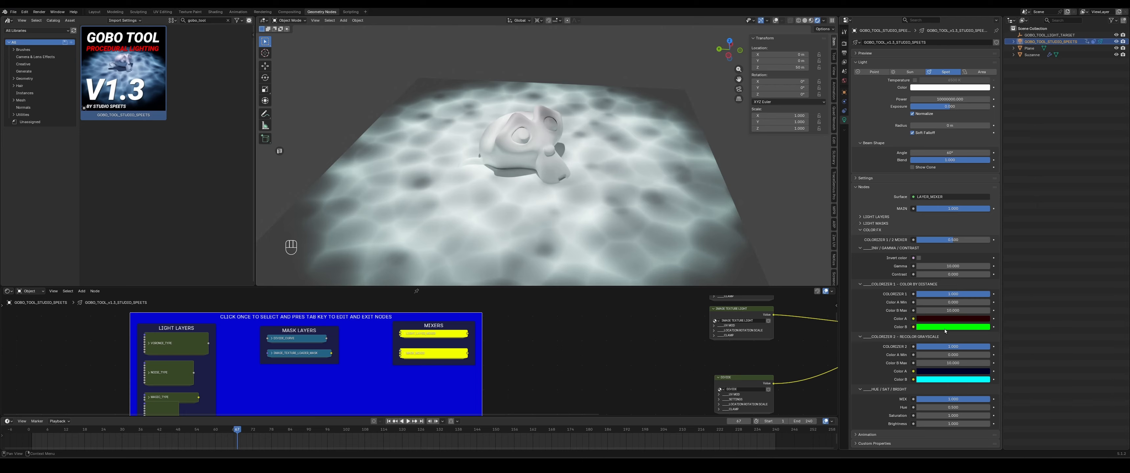
left_click(870, 248)
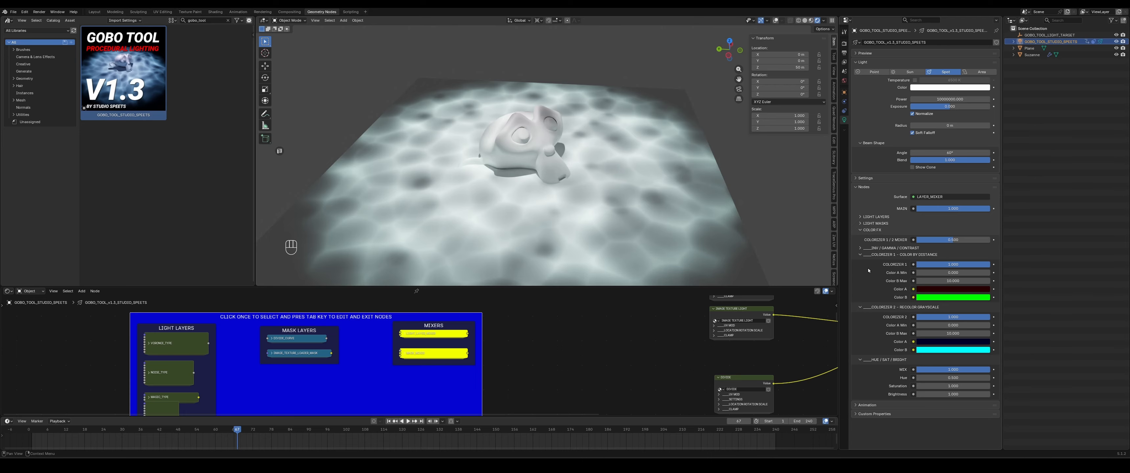
left_click(872, 255)
left_click(870, 262)
left_click(872, 268)
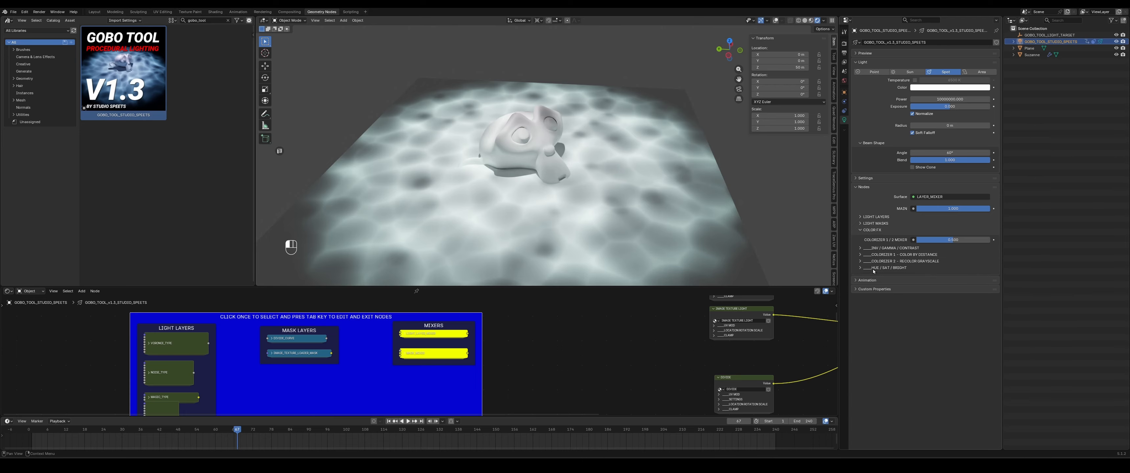
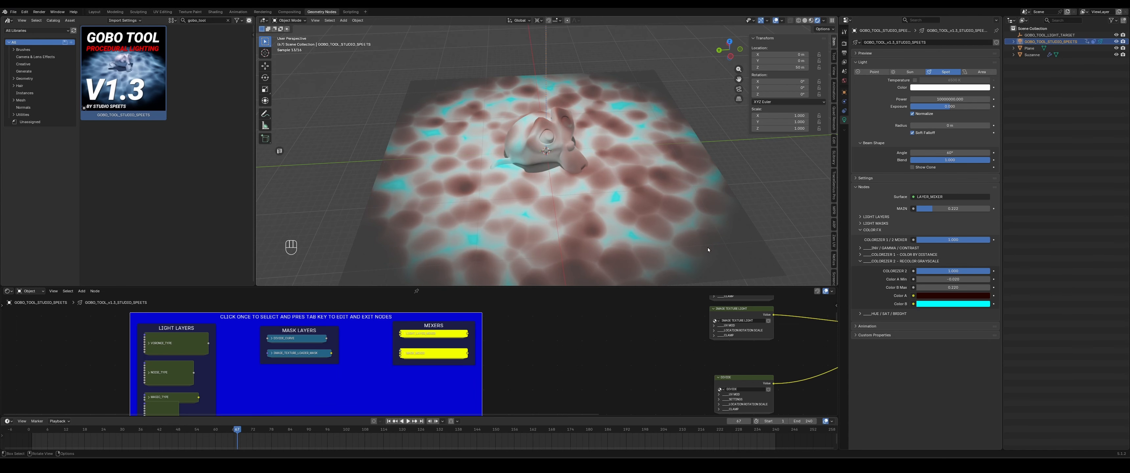
- Set Colorizer 2's Color B to green
scroll(638, 212, "up", 4)
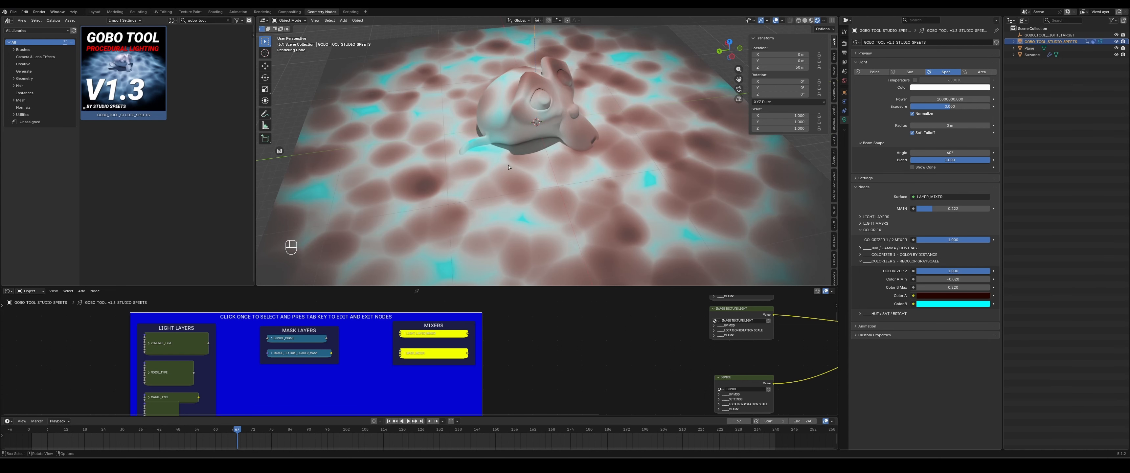
scroll(498, 216, "down", 2)
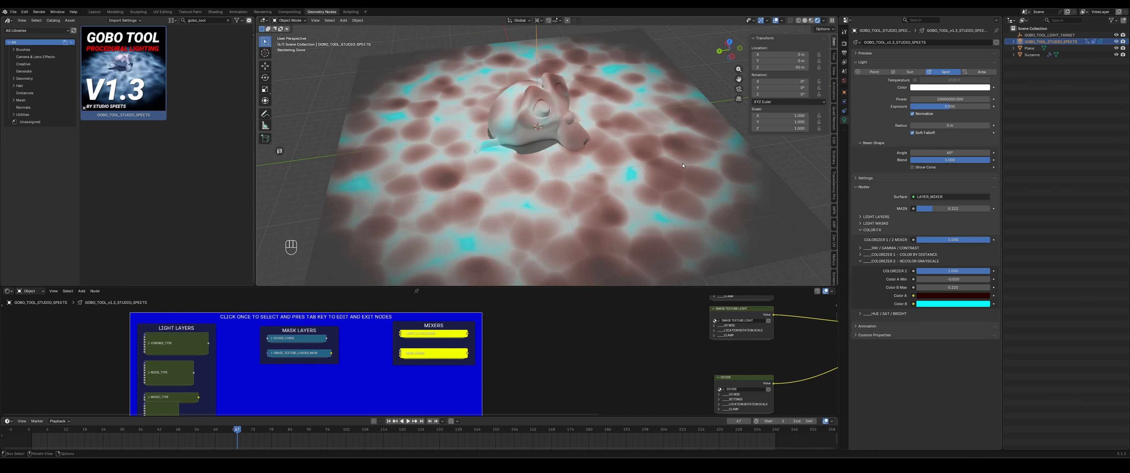
left_click(952, 303)
mouse_move(964, 219)
left_mouse_down()
mouse_move(965, 198)
mouse_move(920, 201)
mouse_move(967, 194)
left_mouse_up()
left_click(933, 295)
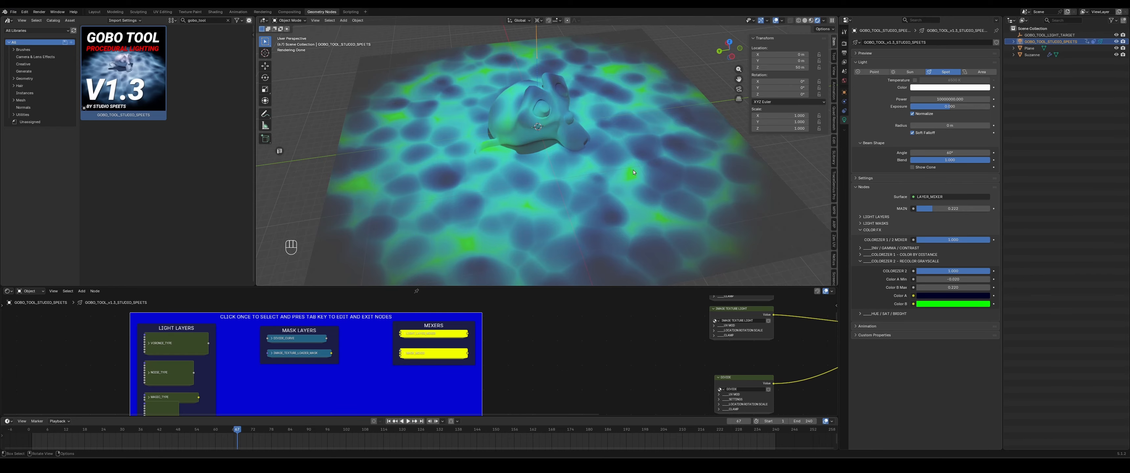
- Lower the Colorizer 1 / 2 Mixer to its minimum
mouse_move(633, 172)
middle_mouse_down()
mouse_move(656, 163)
mouse_move(635, 162)
middle_mouse_up()
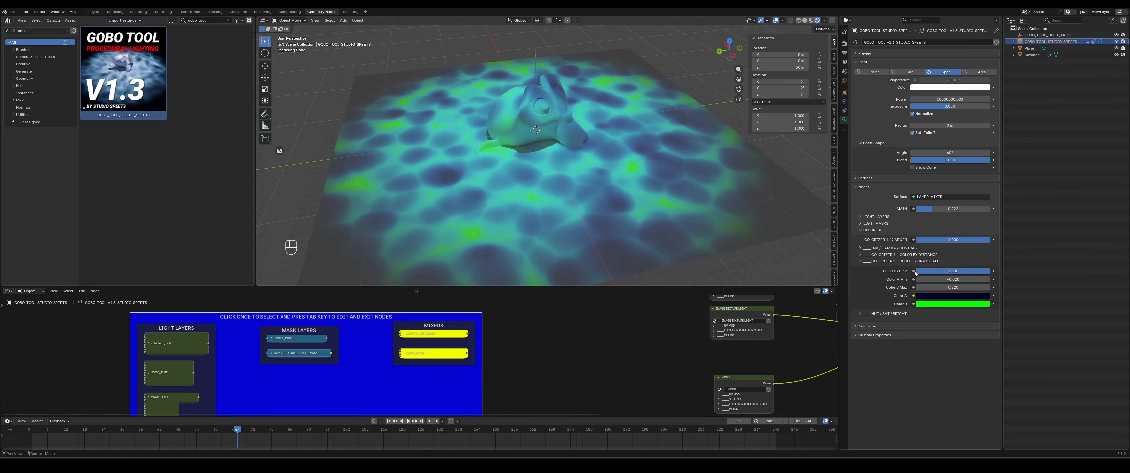
left_click_drag(979, 240, 897, 240)
scroll(579, 127, "down", 2)
middle_click_drag(579, 125, 553, 105)
scroll(548, 171, "down", 3)
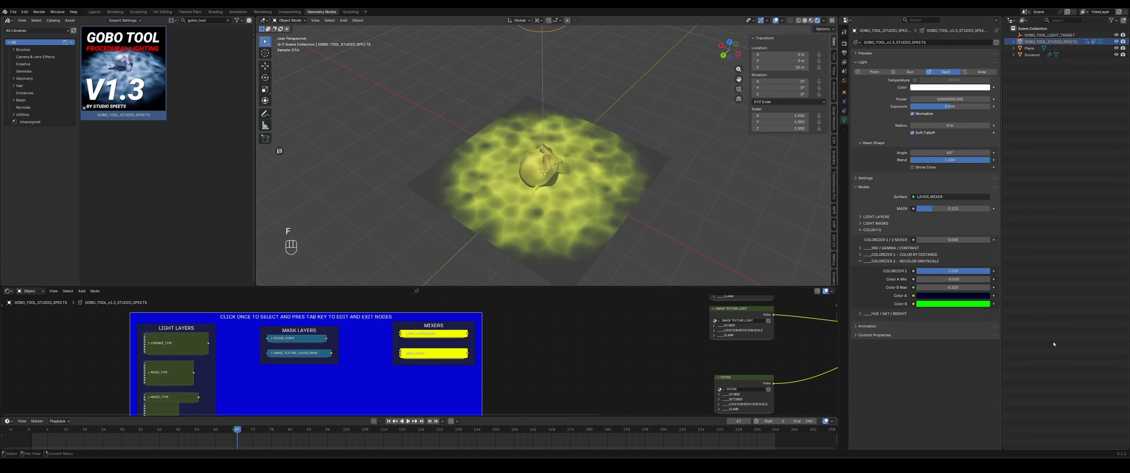
- Move the spotlight off to the side of the plane so it shines at an angle
key("g")
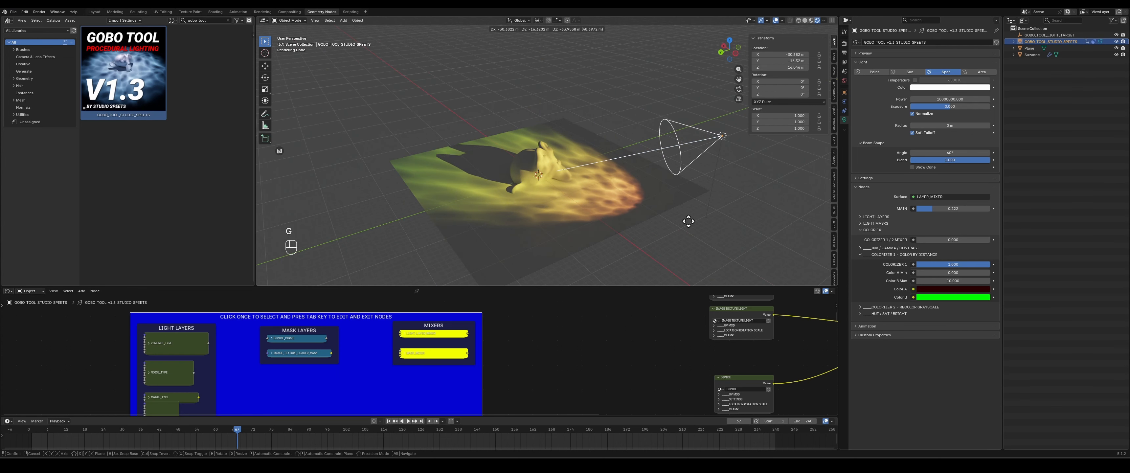
left_click(688, 221)
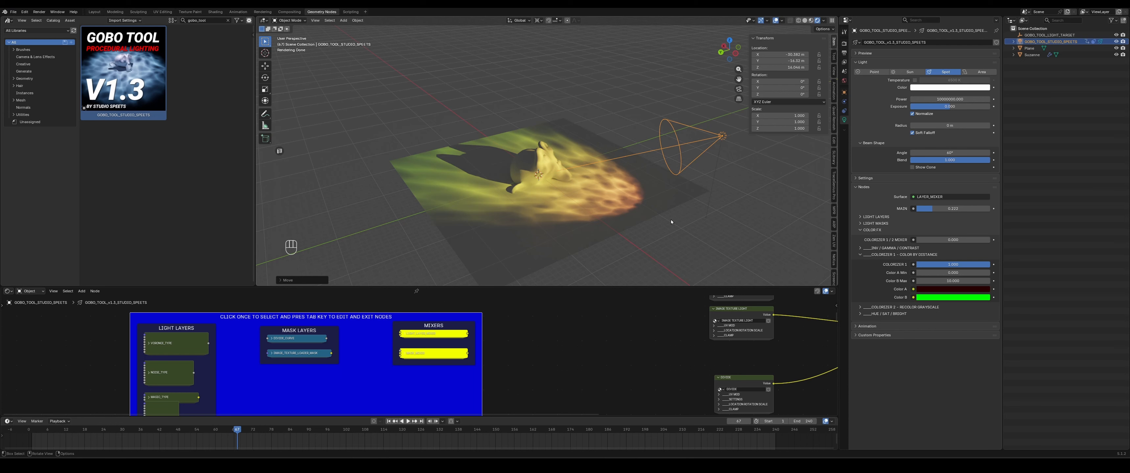
- Raise the Colorizer 1 / 2 Mixer partway to blend both colorizers
mouse_move(934, 243)
left_mouse_down()
mouse_move(970, 243)
mouse_move(953, 239)
left_mouse_up()
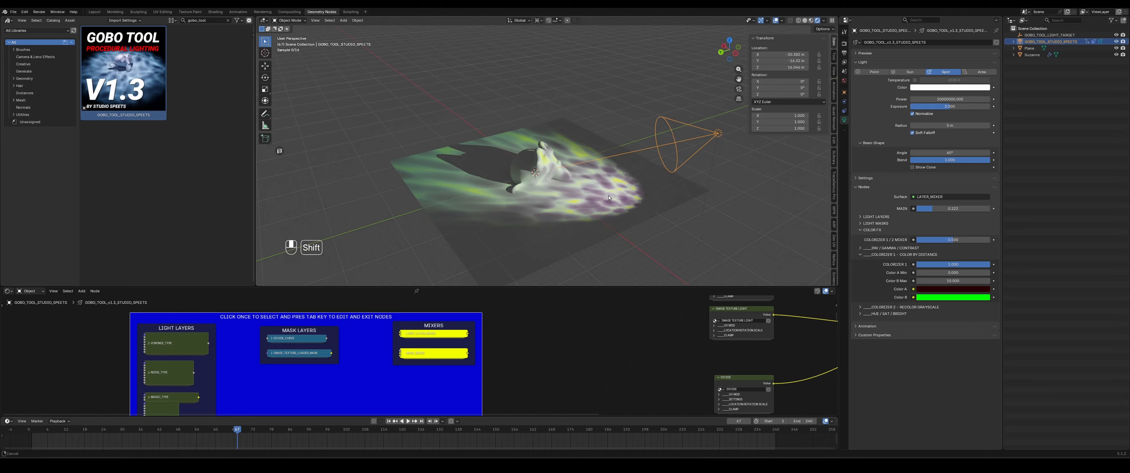
scroll(611, 186, "up", 3)
scroll(695, 184, "down", 3)
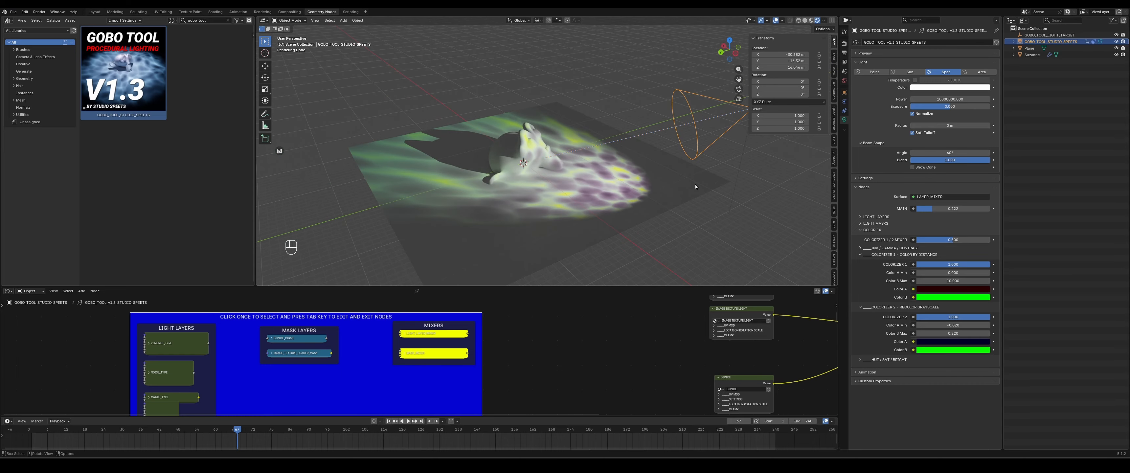
- Reposition the spotlight slightly closer to the plane
key("g")
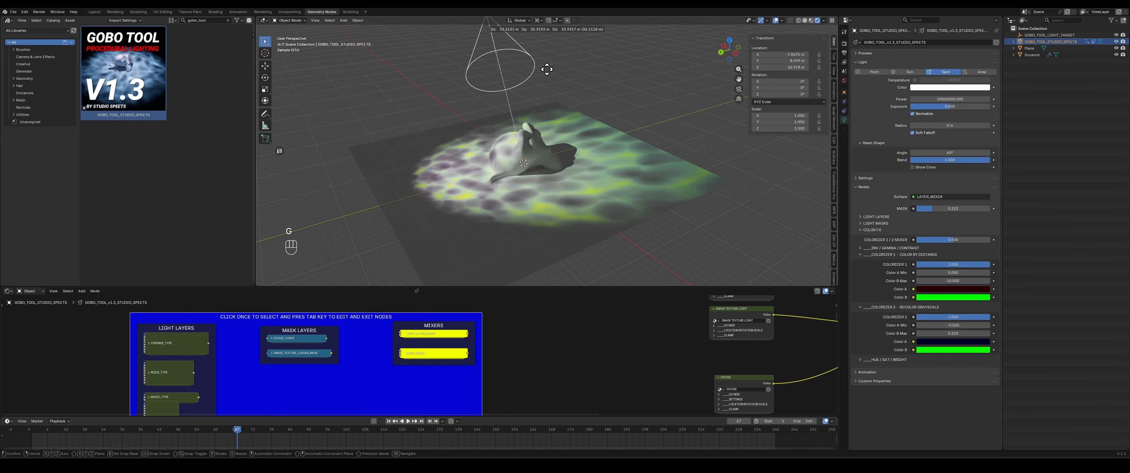
left_click(729, 124)
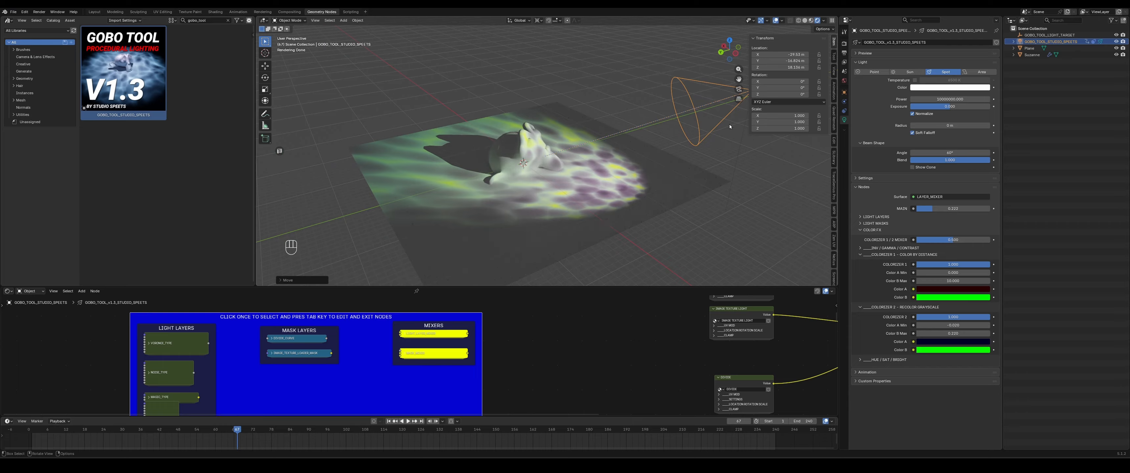
- Set Colorizer 2's Color B to orange and Colorizer 1's Color B to blue
middle_click_drag(680, 152, 625, 183)
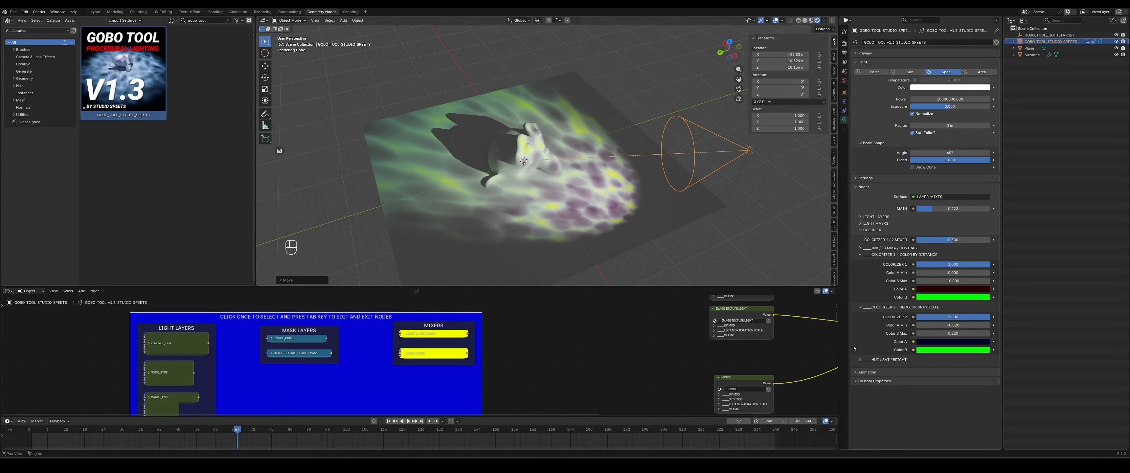
left_click(928, 351)
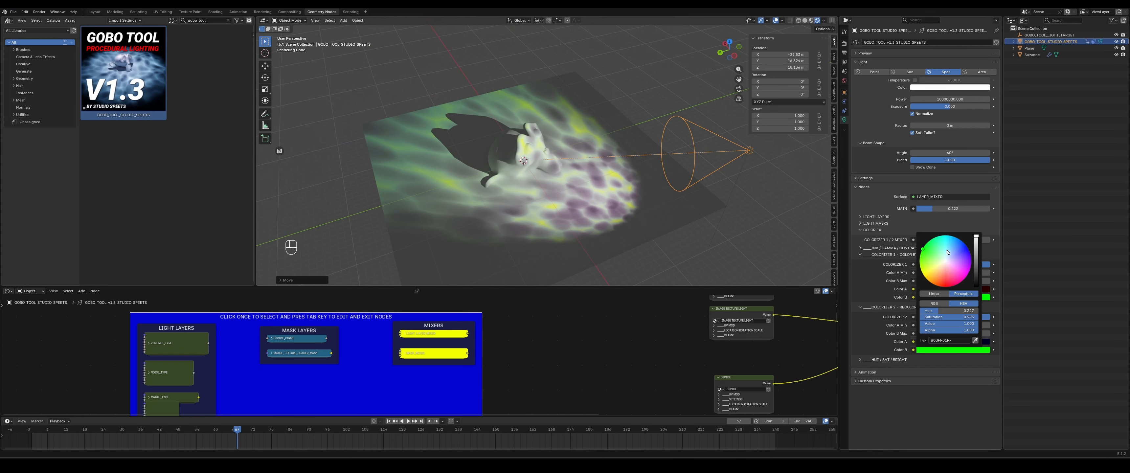
mouse_move(947, 252)
left_mouse_down()
mouse_move(943, 236)
mouse_move(926, 253)
mouse_move(933, 285)
left_mouse_up()
left_click(933, 298)
left_click_drag(937, 186, 965, 192)
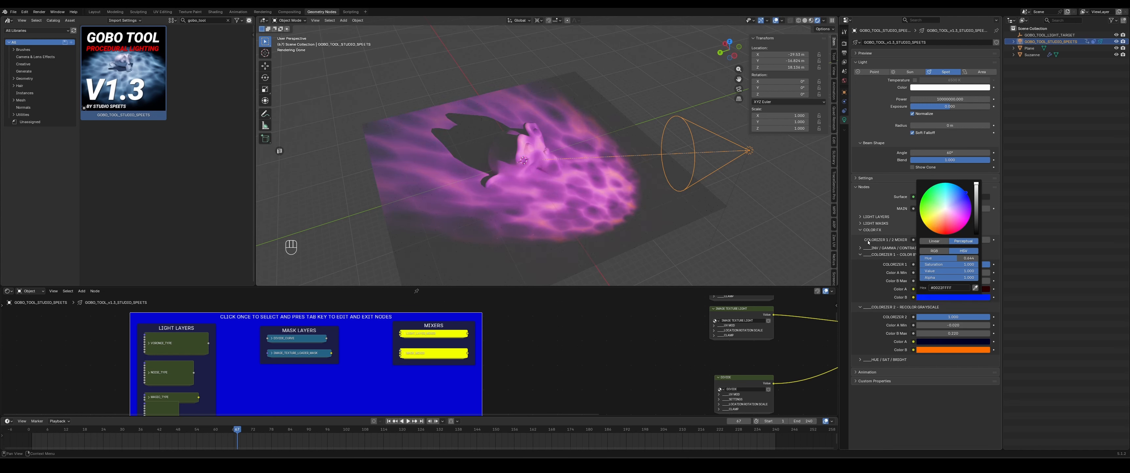
- Expand the Hue / Sat / Bright section and try adjusting its Hue, undoing the change
left_click(872, 359)
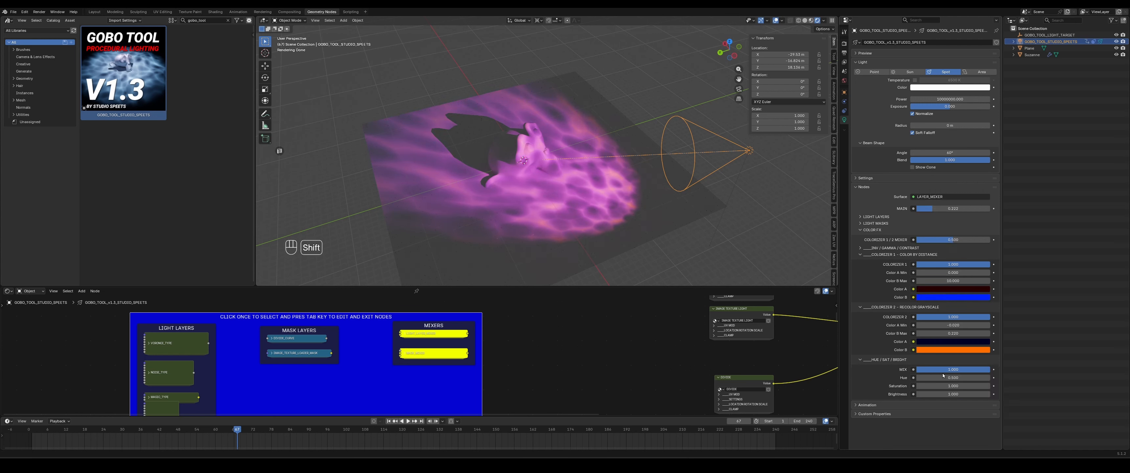
left_click_drag(943, 376, 916, 376)
key("ctrl+z")
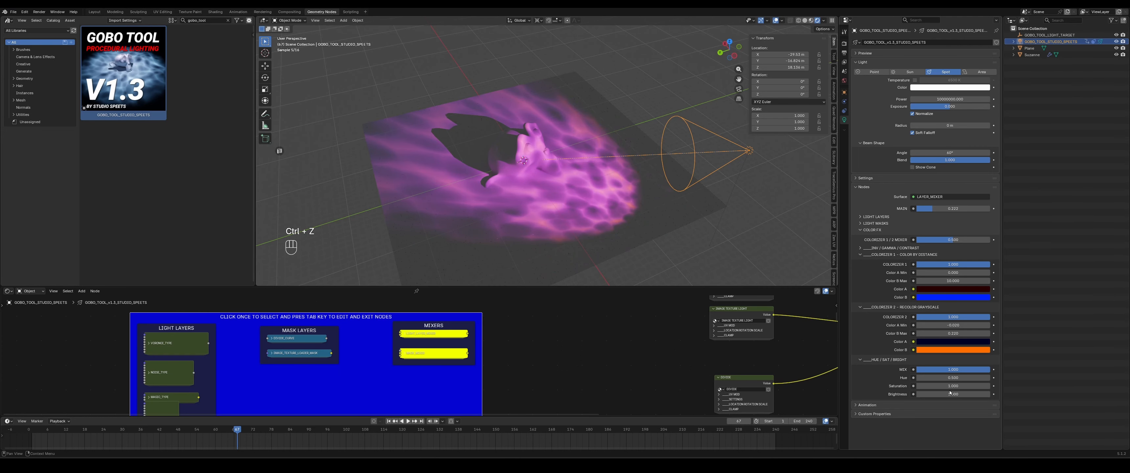
- Set the Saturation to 0 and drag the Brightness value down
left_click(952, 386)
type("0")
key("Return")
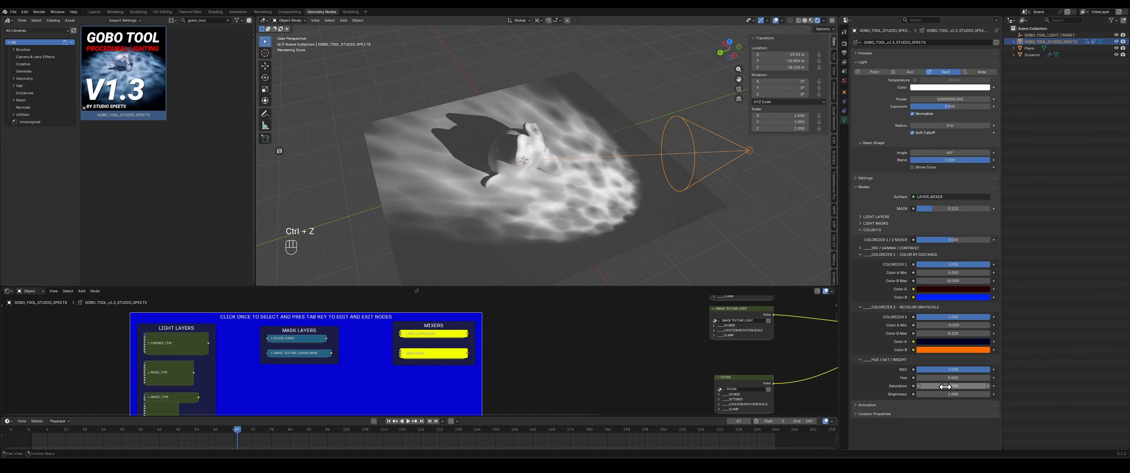
left_click_drag(949, 394, 853, 394)
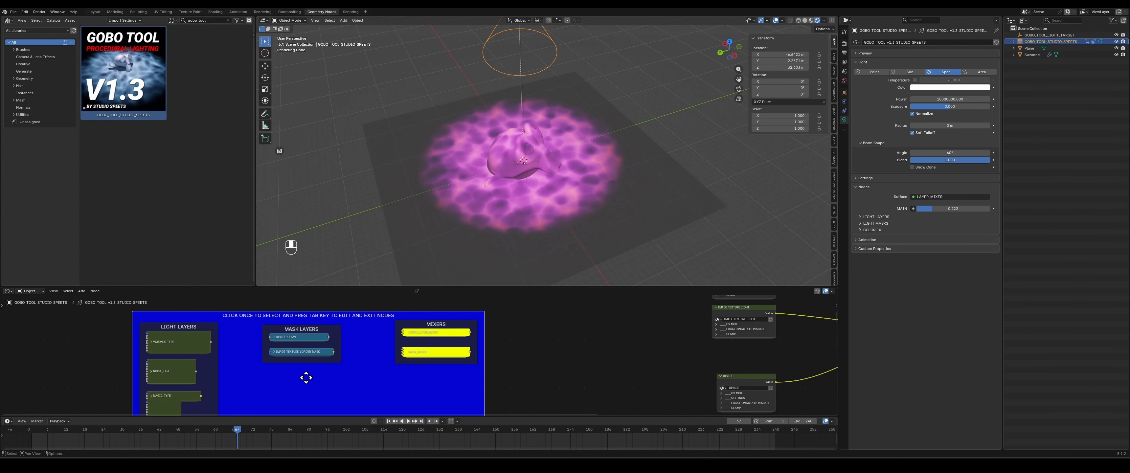
- Select the Voronoi light layer node, open it for editing, and expand the Light Layers section
middle_click_drag(307, 377, 440, 375)
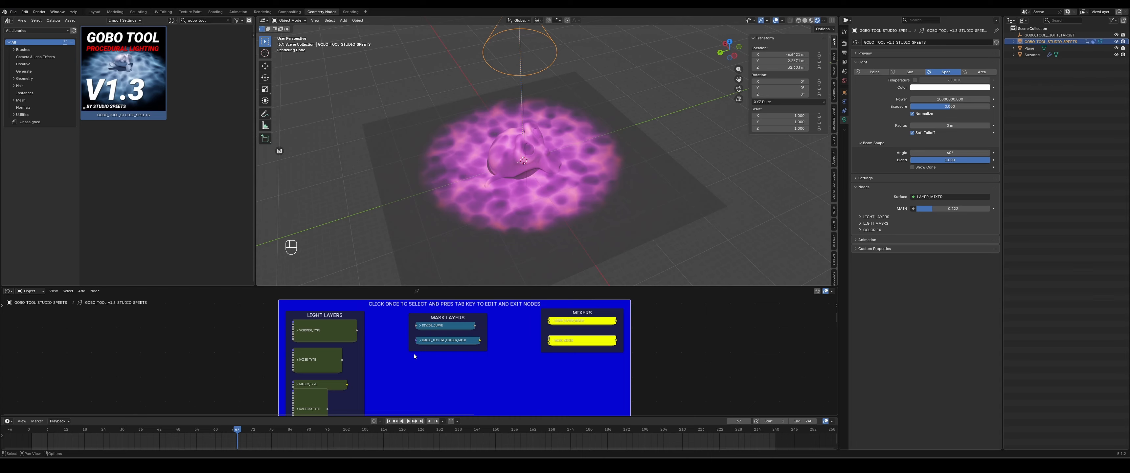
left_click(310, 332)
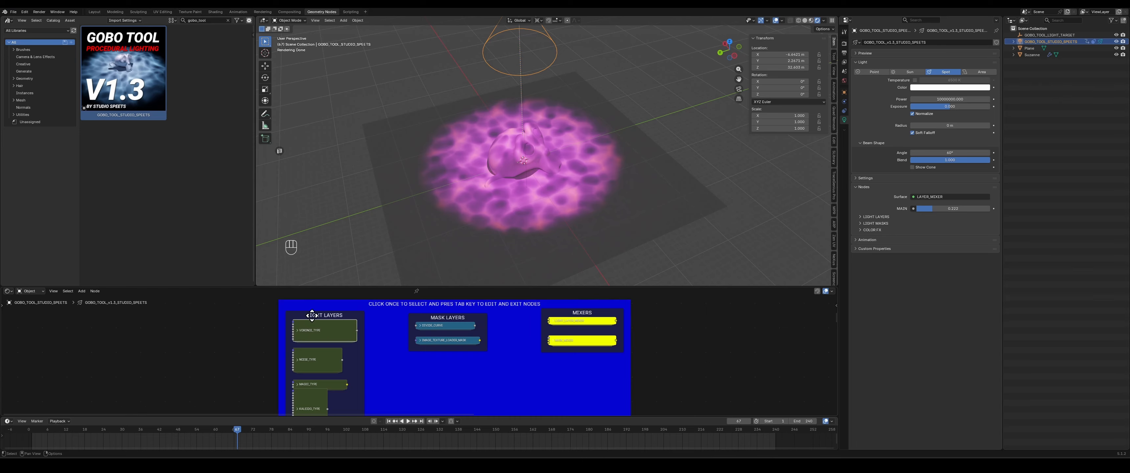
left_click(870, 216)
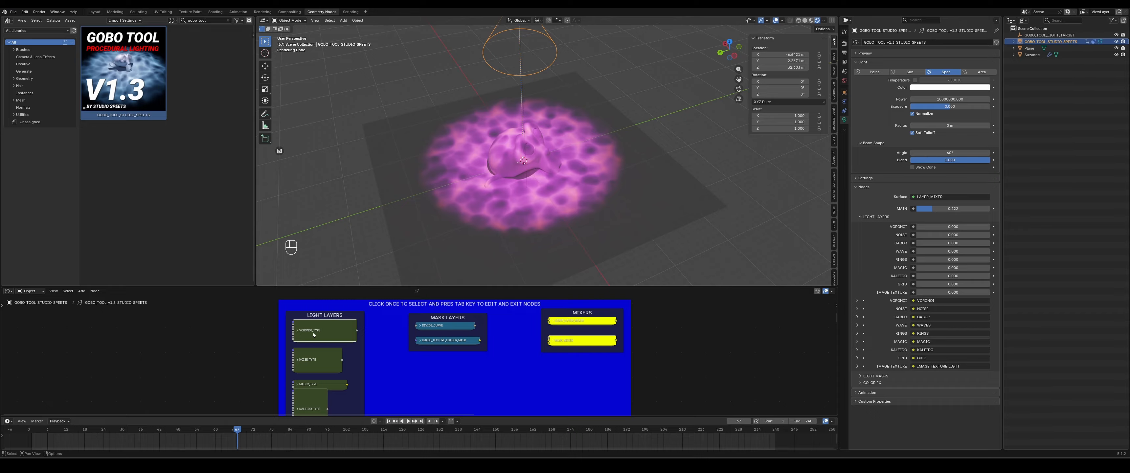
key("Tab")
scroll(422, 375, "up", 5)
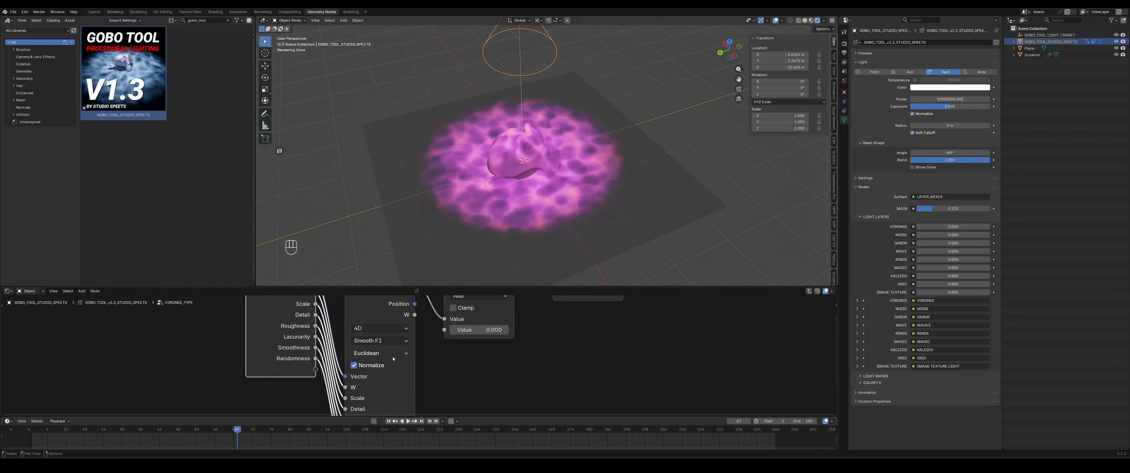
- Raise the Voronoi light layer to full strength and lower the overall Mask to zero
left_click(379, 353)
left_click_drag(925, 226, 990, 227)
left_click_drag(961, 210, 916, 210)
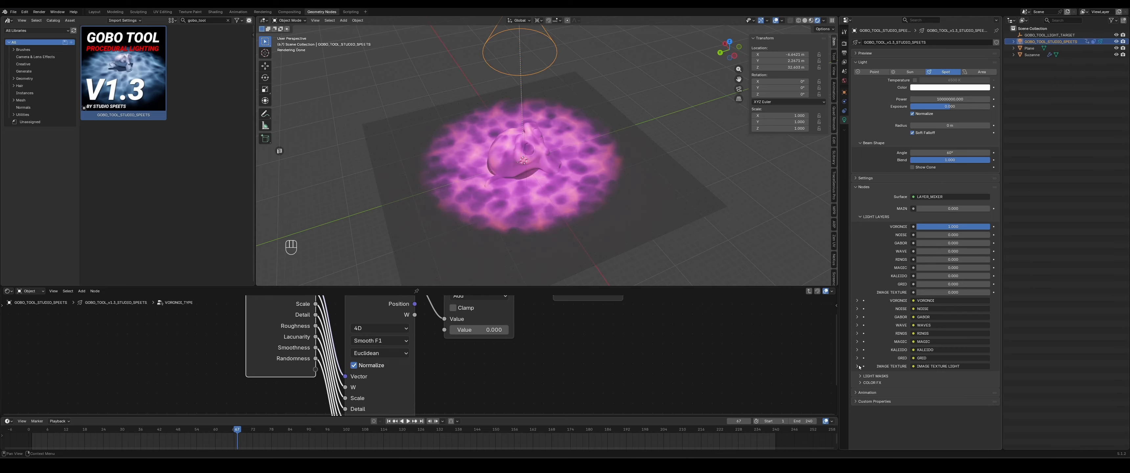
- Expand the Light Masks section alongside the Light Layers section
left_click(872, 217)
left_click(874, 223)
left_click_drag(943, 315, 914, 313)
left_click(875, 216)
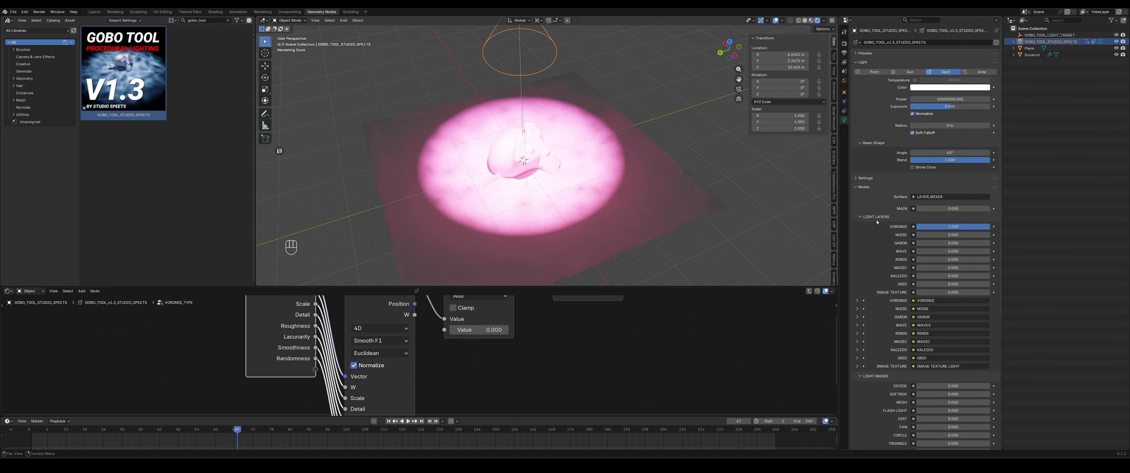
- Play the animation and expand the Voronoi layer's settings sub-section while previewing
key("space")
left_click(873, 308)
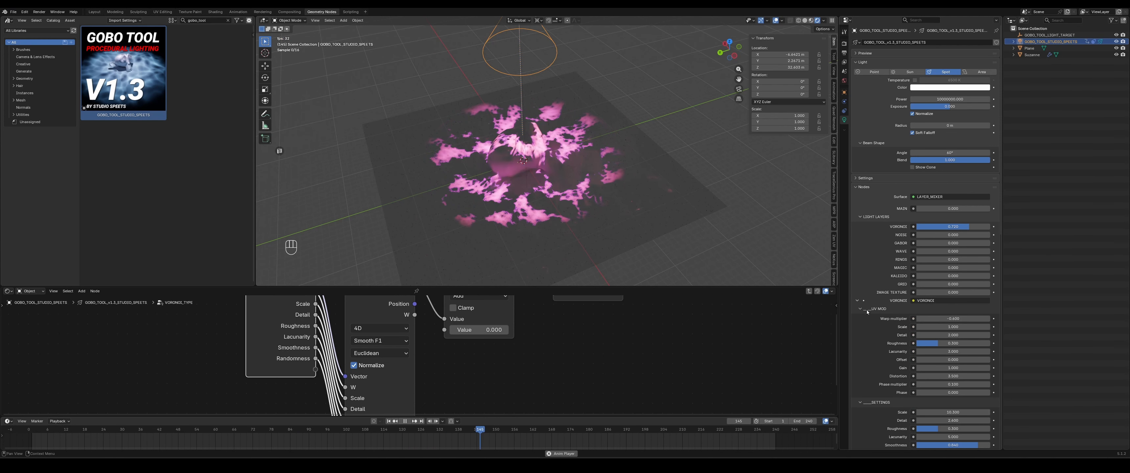
middle_click_drag(492, 247, 510, 239, "shift")
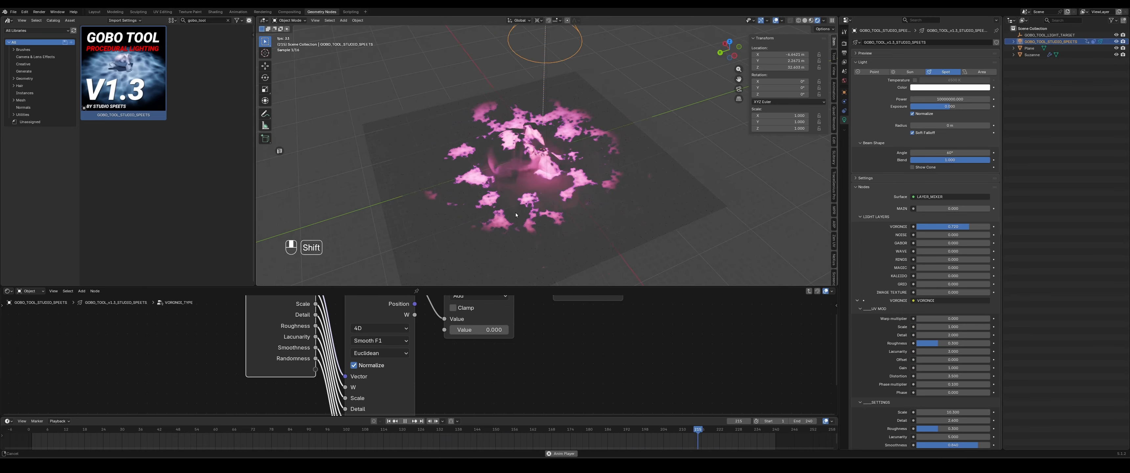
scroll(509, 239, "up", 2)
key("space")
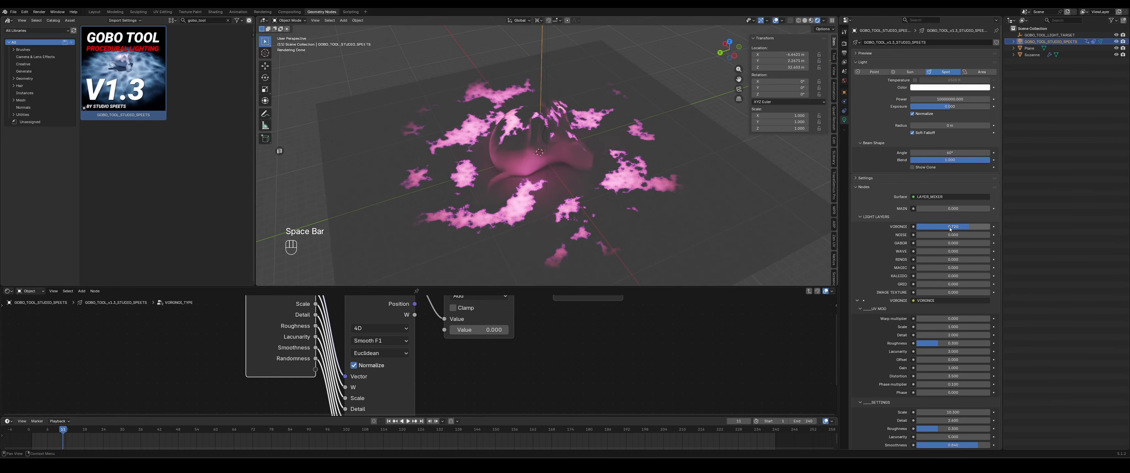
- Enlarge the node editor and switch the Voronoi Texture distance metric to Manhattan
middle_click_drag(537, 346, 531, 382)
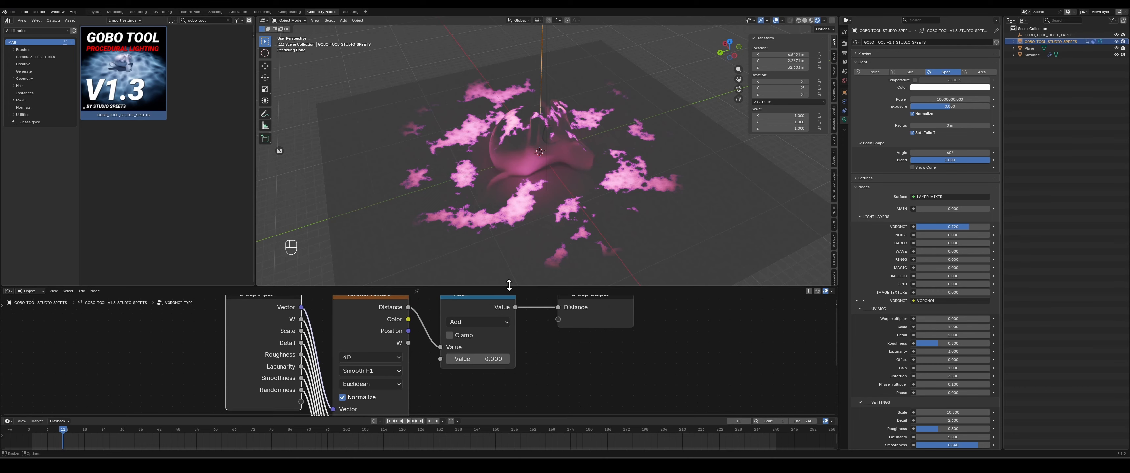
left_click_drag(524, 286, 524, 200)
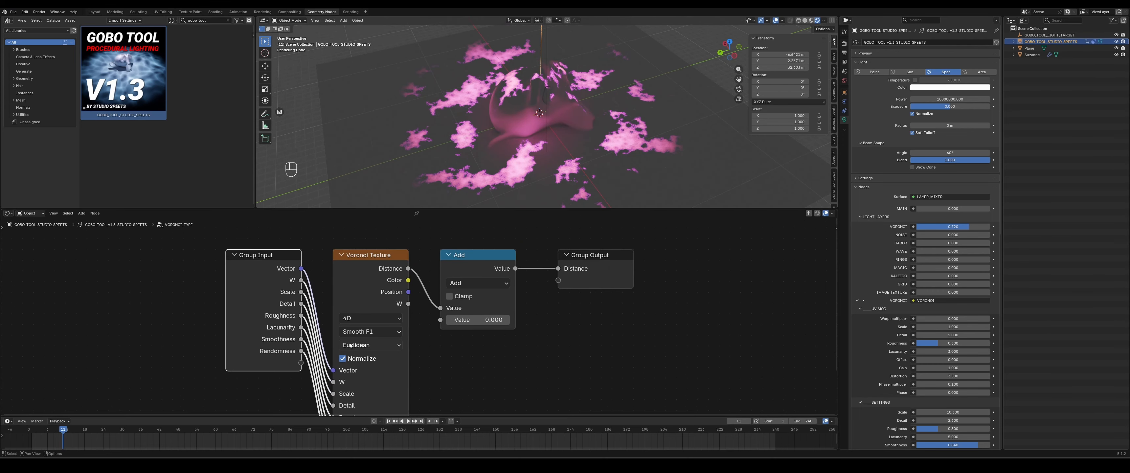
left_click(373, 345)
left_click(370, 385)
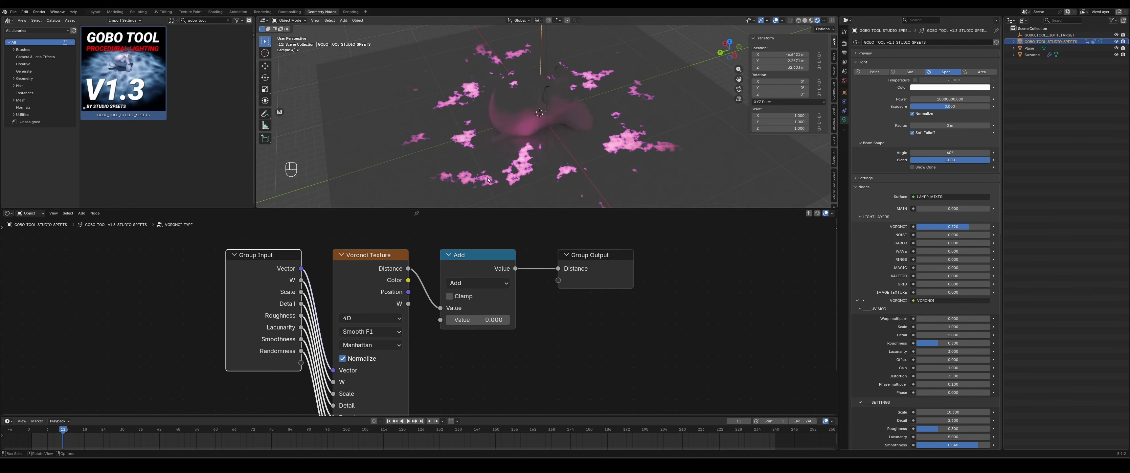
- Switch the Voronoi distance metric to Minkowski and preview the animation
left_click(371, 345)
left_click(371, 408)
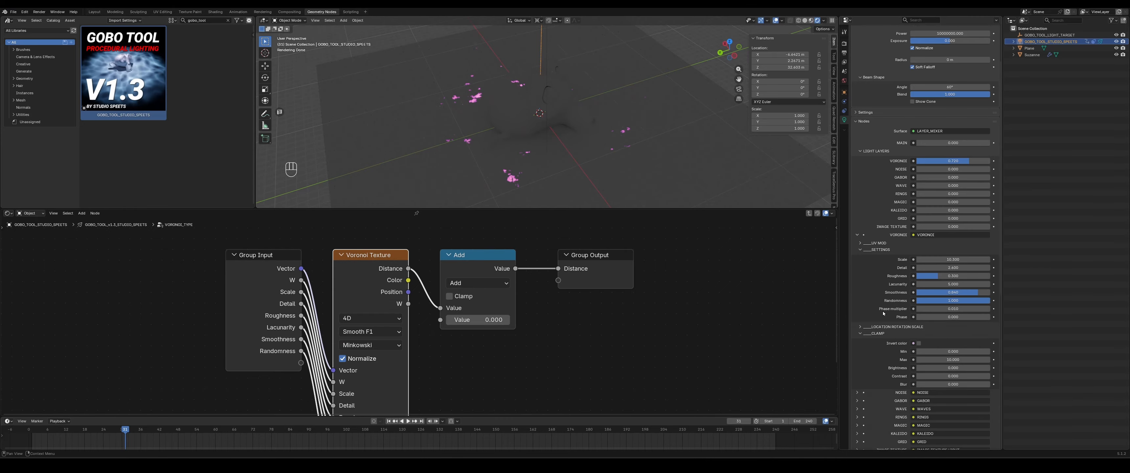
key("space")
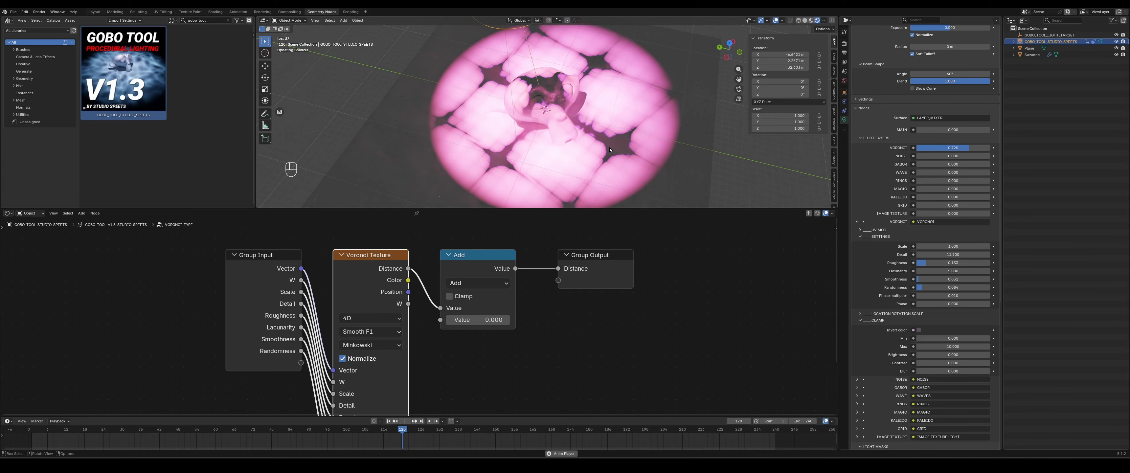
key("space")
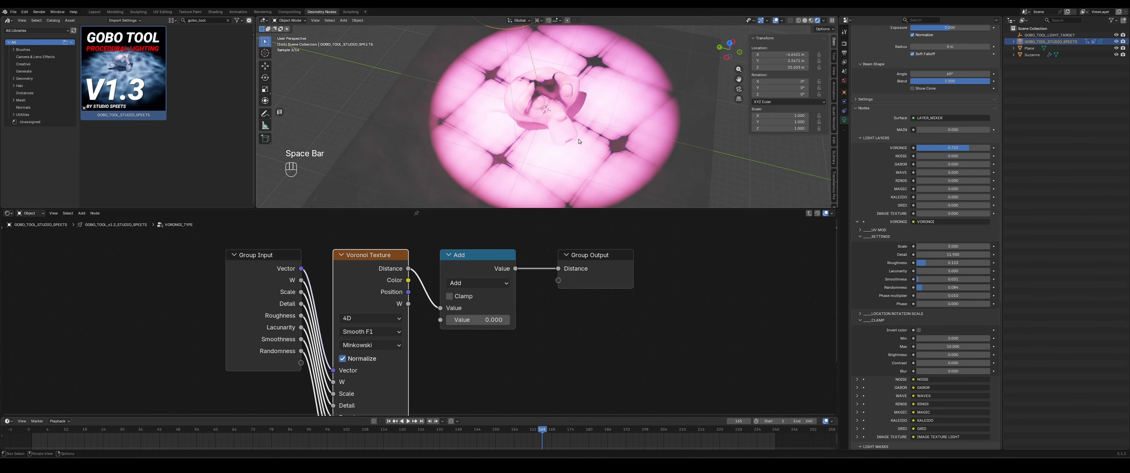
- Switch the Voronoi distance metric back to Euclidean and play the animation
left_click(370, 344)
left_click(370, 355)
key("space")
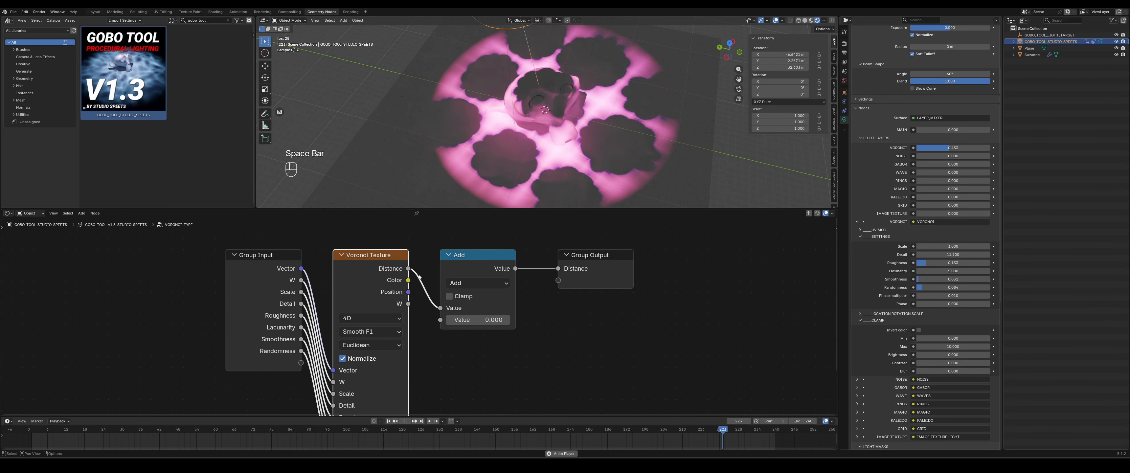
- Exit the Voronoi node group back to the main Gobo node layout
key("Tab")
scroll(320, 306, "down", 6)
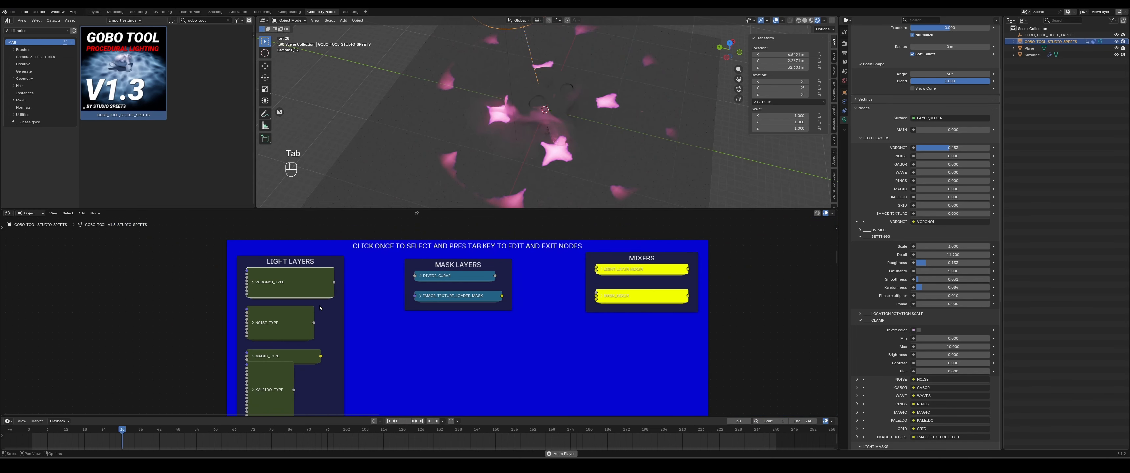
scroll(378, 334, "up", 1)
middle_click_drag(378, 335, 522, 302)
scroll(493, 287, "down", 3)
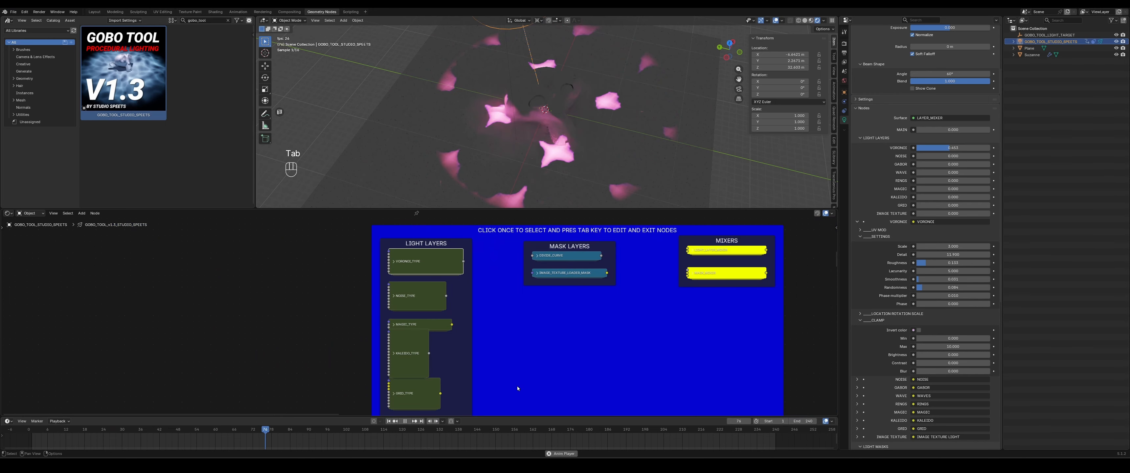
- Pan and zoom around the node editor to examine the Light Layers, Mask Layers and Mixers frames of the Gobo node tree
middle_click_drag(519, 382, 516, 327)
middle_click_drag(498, 291, 491, 335)
scroll(492, 336, "up", 2)
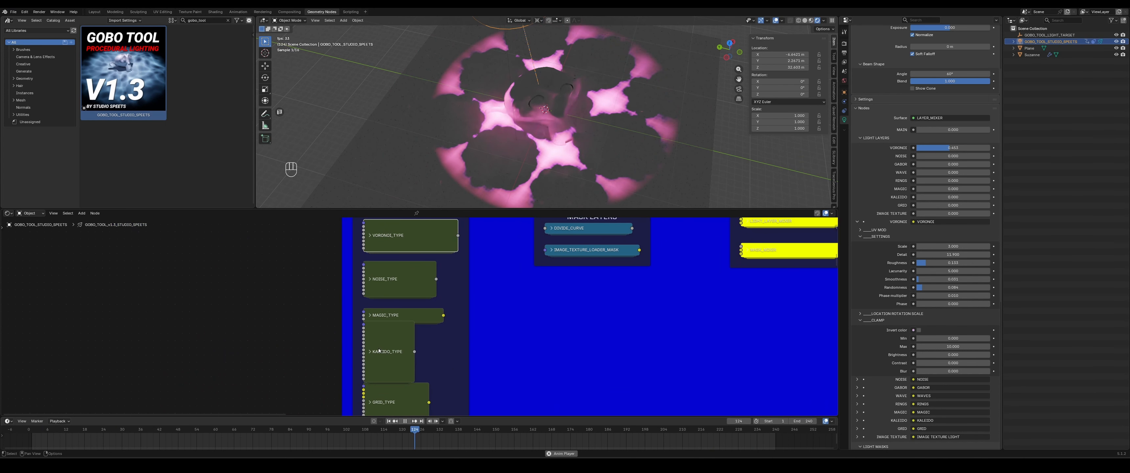
left_click(386, 286)
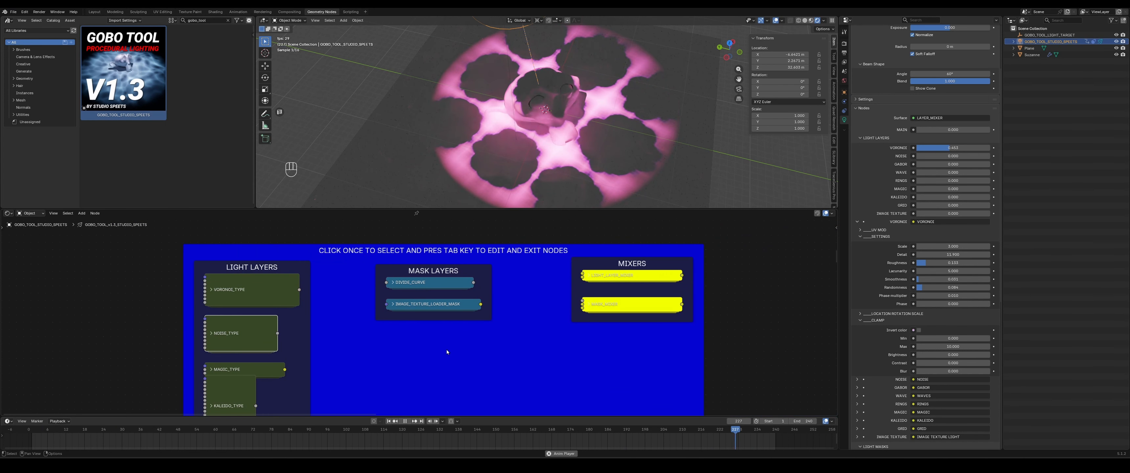
scroll(447, 350, "down", 4)
scroll(447, 350, "down", 2)
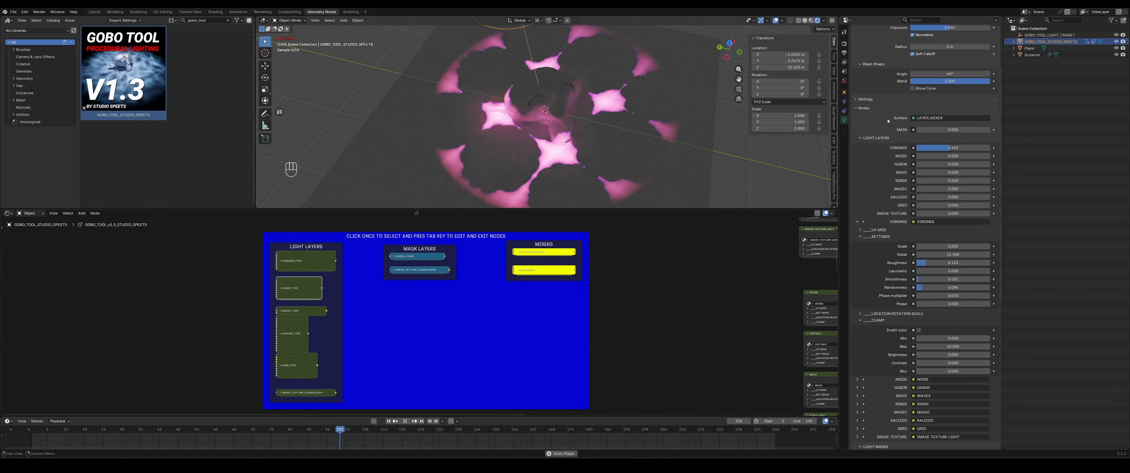
scroll(884, 145, "down", 4)
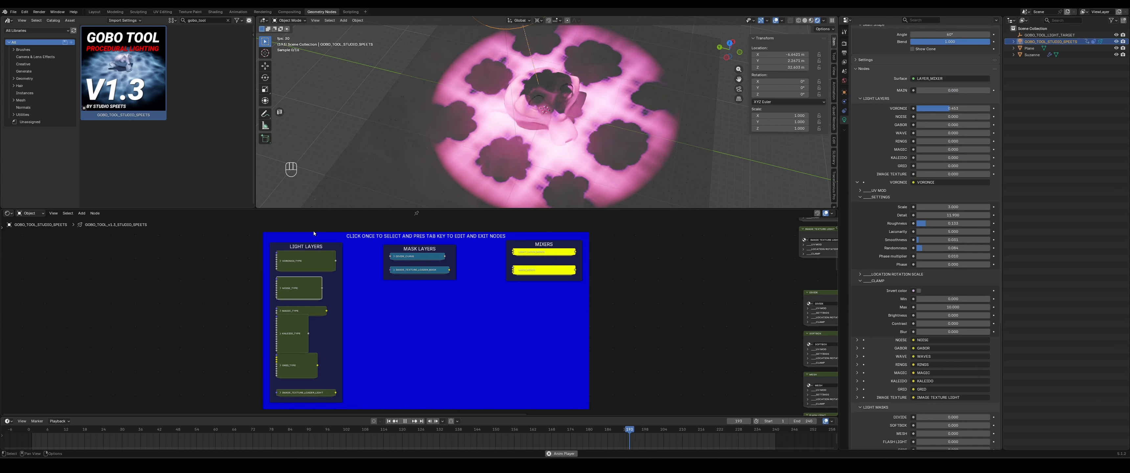
scroll(680, 287, "down", 3)
middle_click_drag(627, 272, 417, 301)
scroll(418, 307, "down", 1)
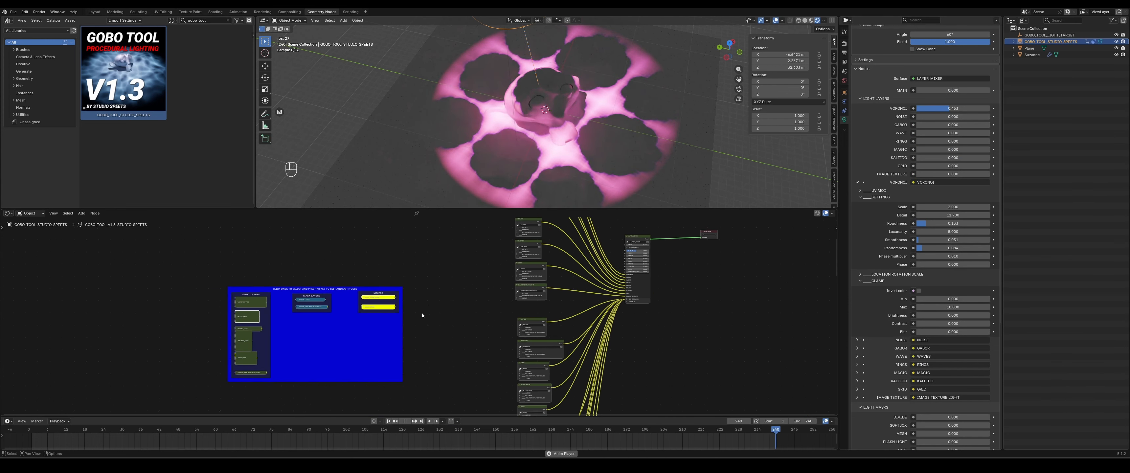
- Shrink the node editor to enlarge the 3D viewport and play the animation there
left_click_drag(451, 209, 462, 393)
key("space")
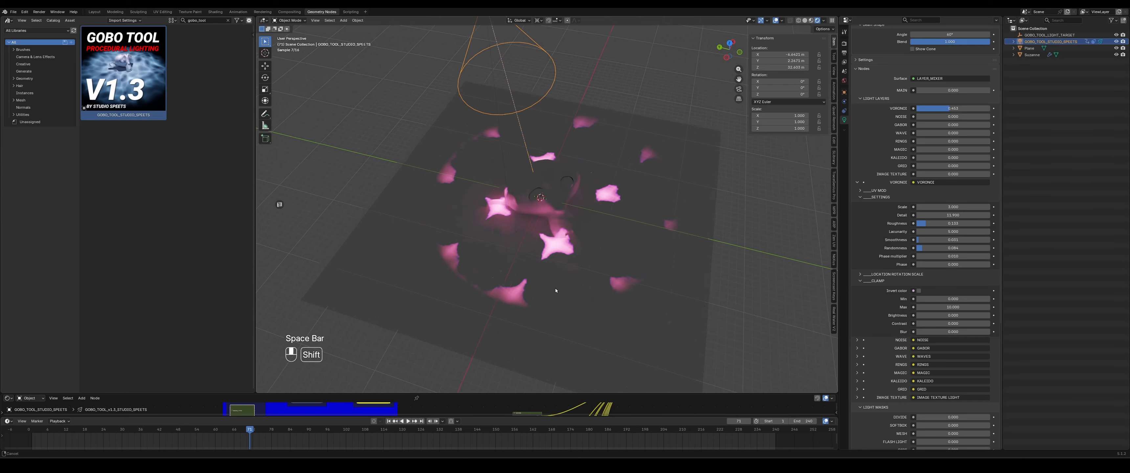
key("space")
key("space")
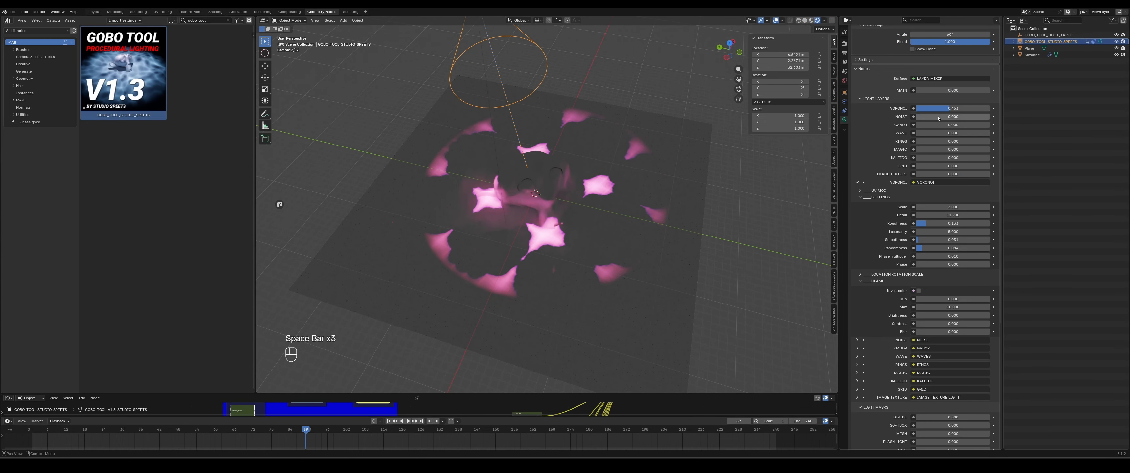
- Collapse the Light Layers and Light Masks panels in the spotlight's properties
scroll(892, 199, "down", 10)
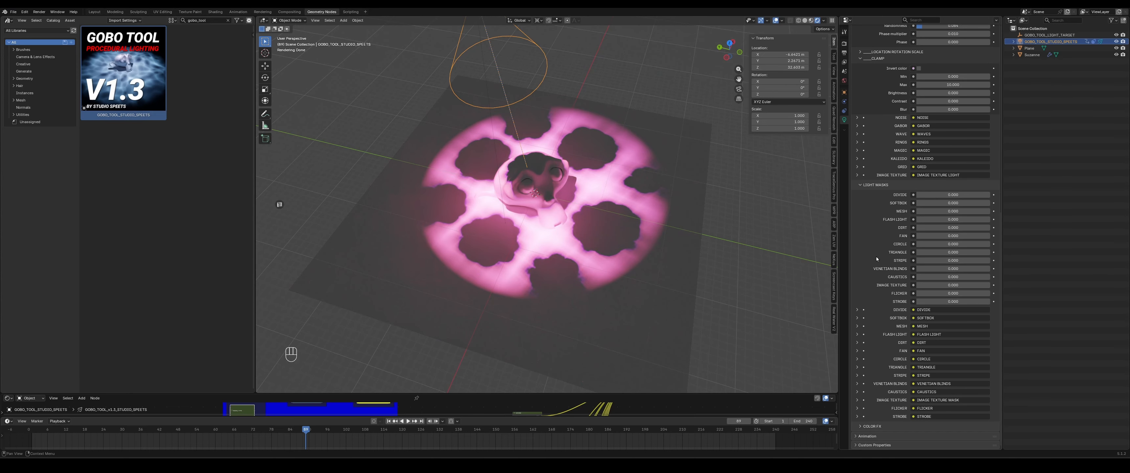
scroll(876, 259, "up", 12)
left_click(874, 153)
left_click(870, 185)
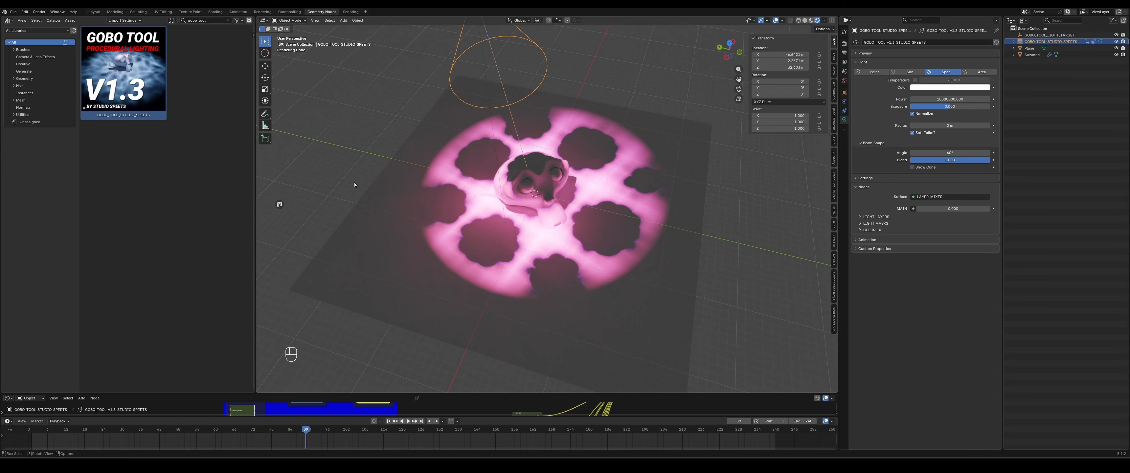
- Orbit and zoom the viewport around the projected gobo pattern and play the animation
key("g")
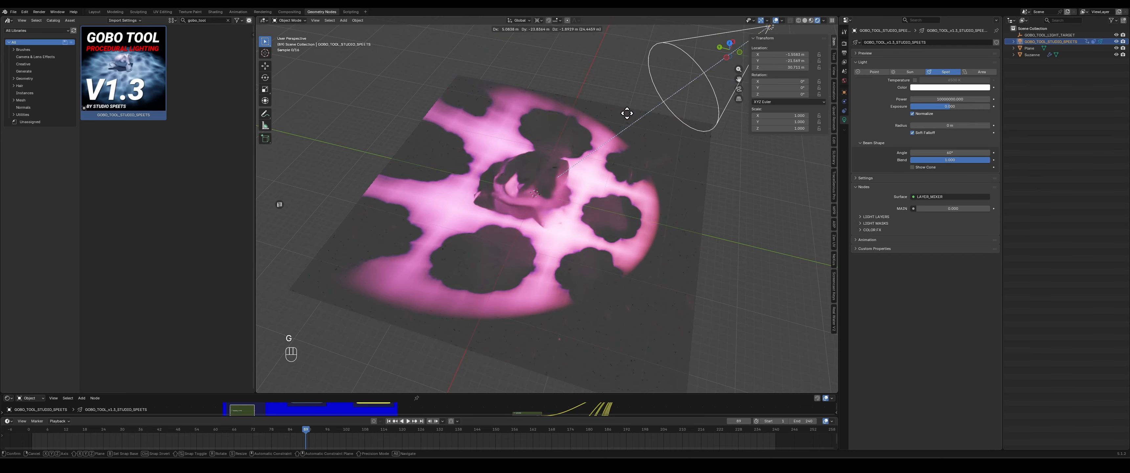
right_click(381, 130)
middle_click_drag(386, 143, 531, 227)
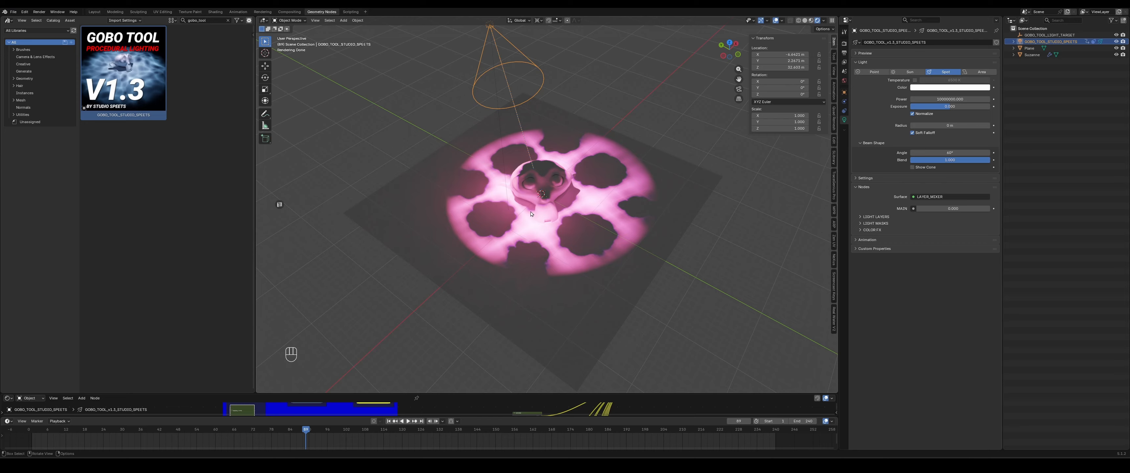
mouse_move(497, 201)
middle_mouse_down()
mouse_move(570, 201)
mouse_move(503, 217)
middle_mouse_up()
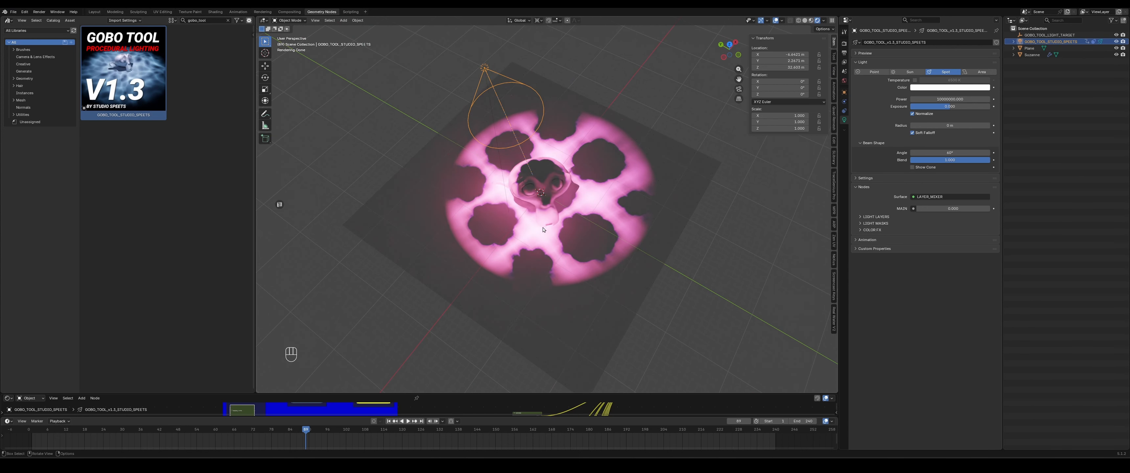
scroll(542, 229, "down", 2)
scroll(544, 230, "up", 4)
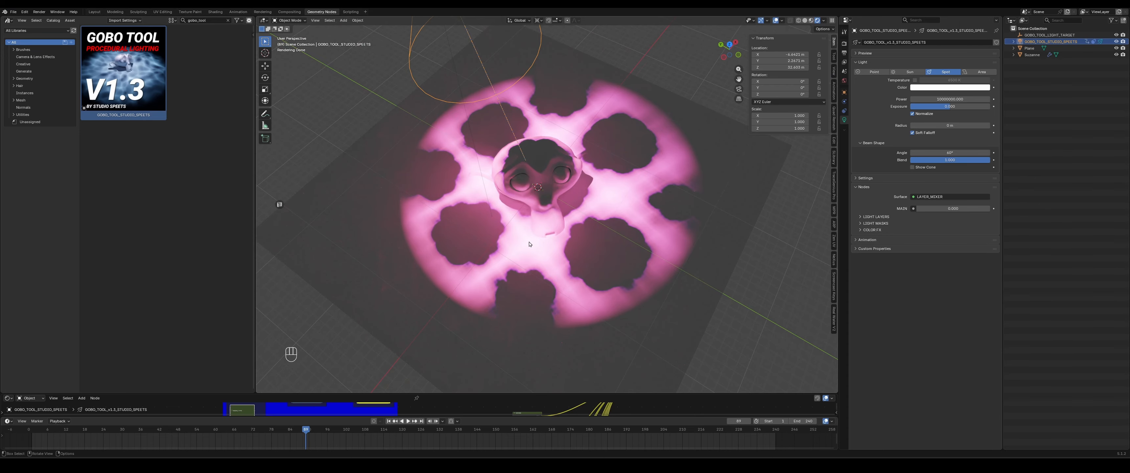
middle_click_drag(529, 244, 650, 230)
key("space")
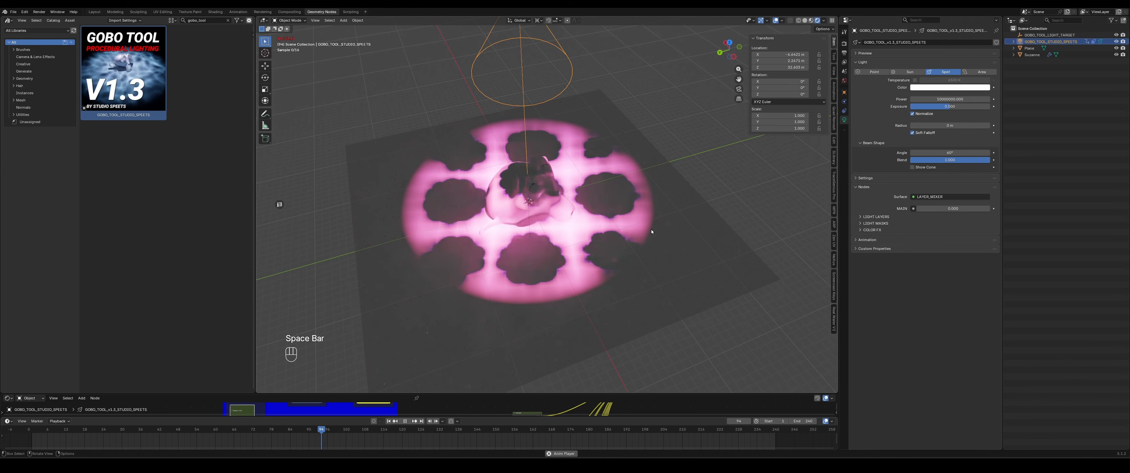
key("space")
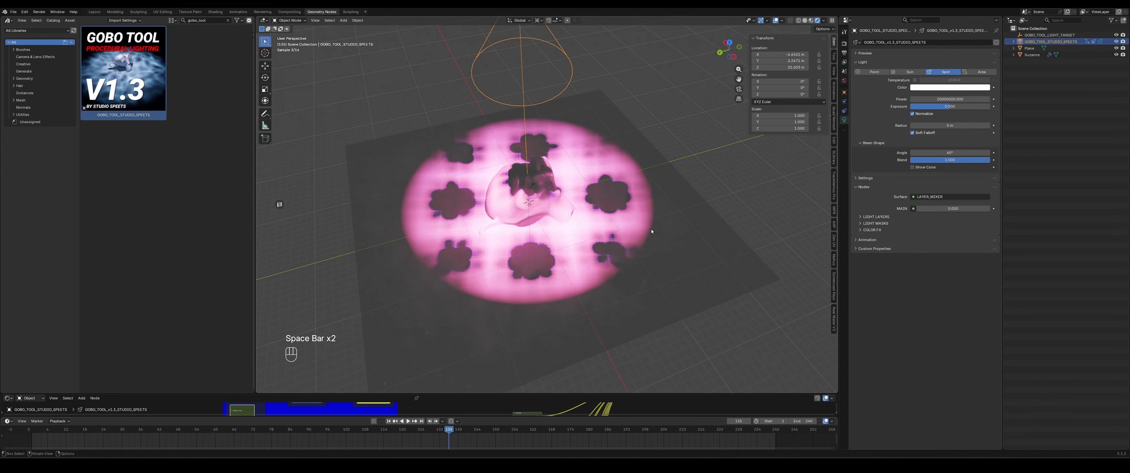